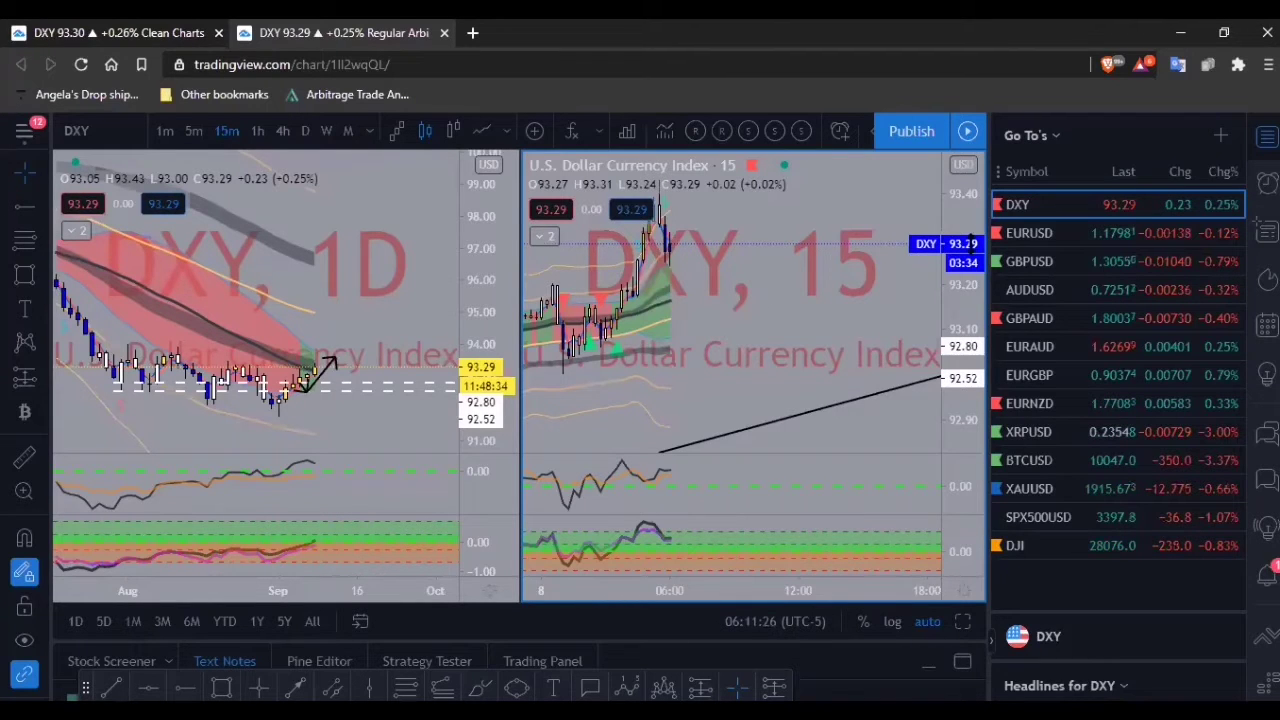
- Examine the recent price action and moving-average bands on the 15-minute DXY chart
{"action": "left_click_drag", "start_coordinate": [970, 244], "coordinate": [967, 285]}
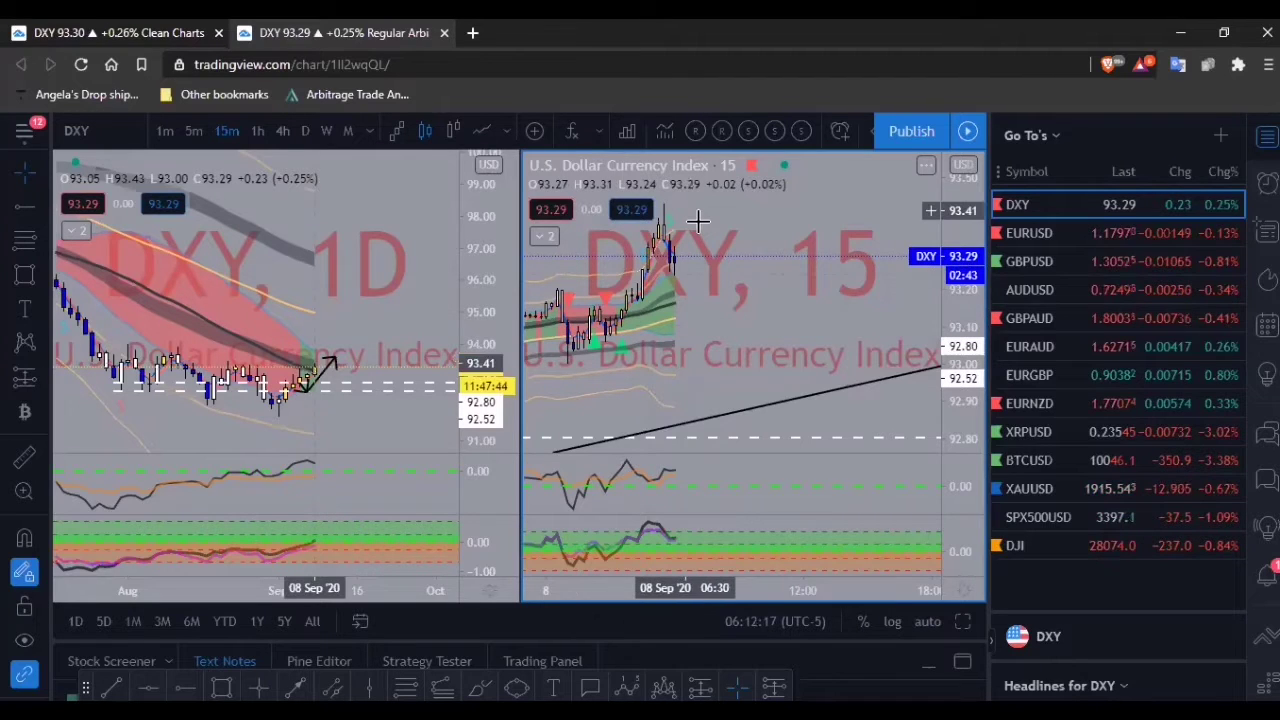
{"action": "left_click_drag", "start_coordinate": [752, 282], "coordinate": [822, 306]}
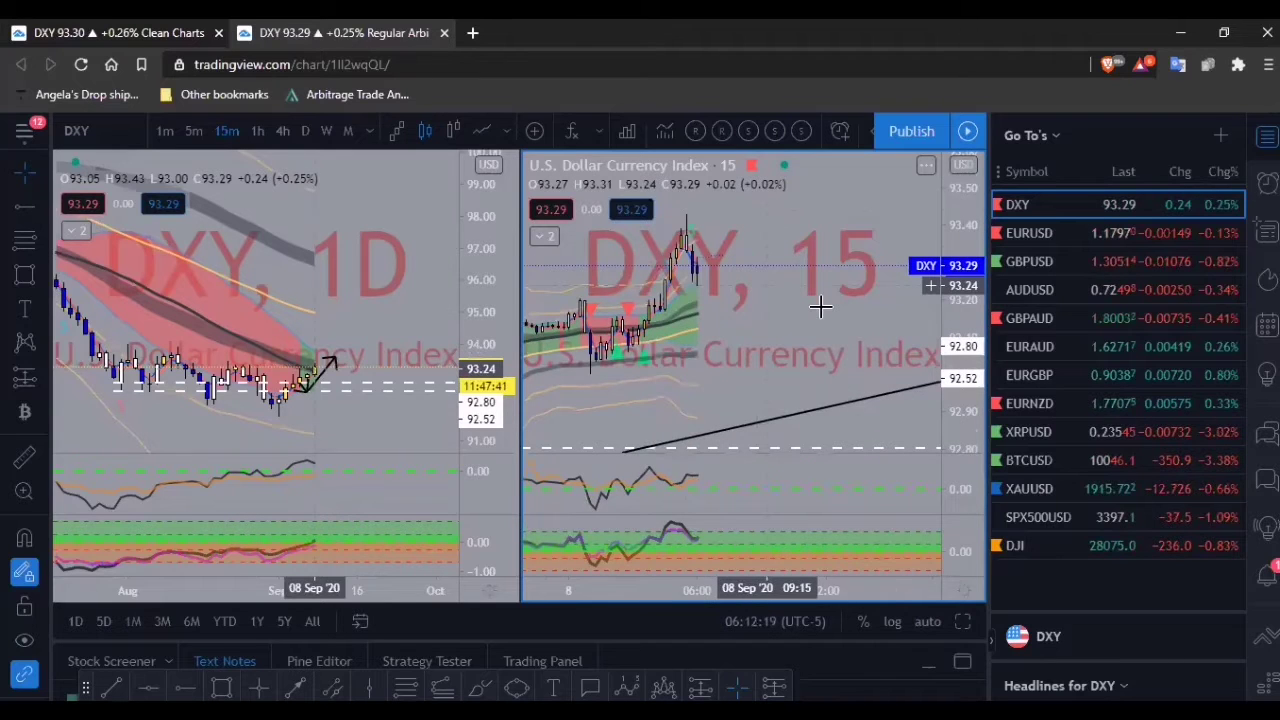
{"action": "scroll", "coordinate": [820, 306], "scroll_direction": "down", "scroll_amount": 2}
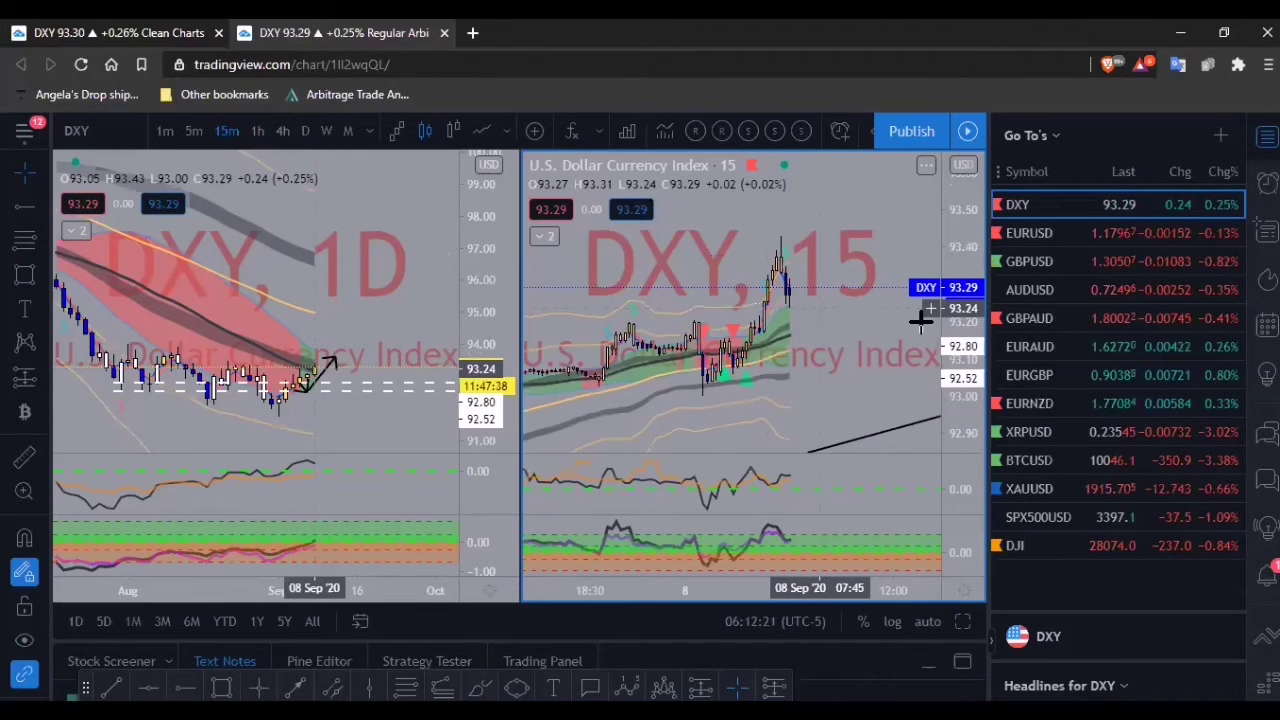
{"action": "scroll", "coordinate": [921, 322], "scroll_direction": "down", "scroll_amount": 1}
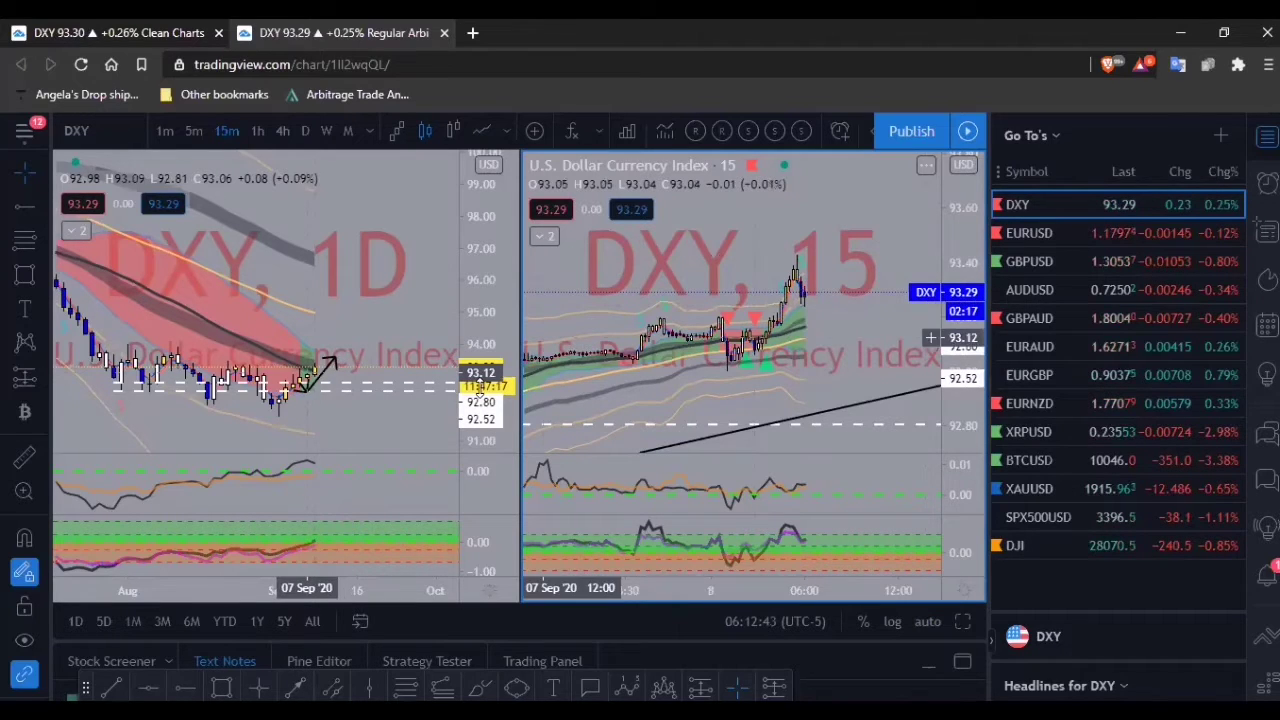
- Mark key levels on the daily DXY chart with horizontal lines at 93.32 and 93.58
{"action": "left_click", "coordinate": [435, 384]}
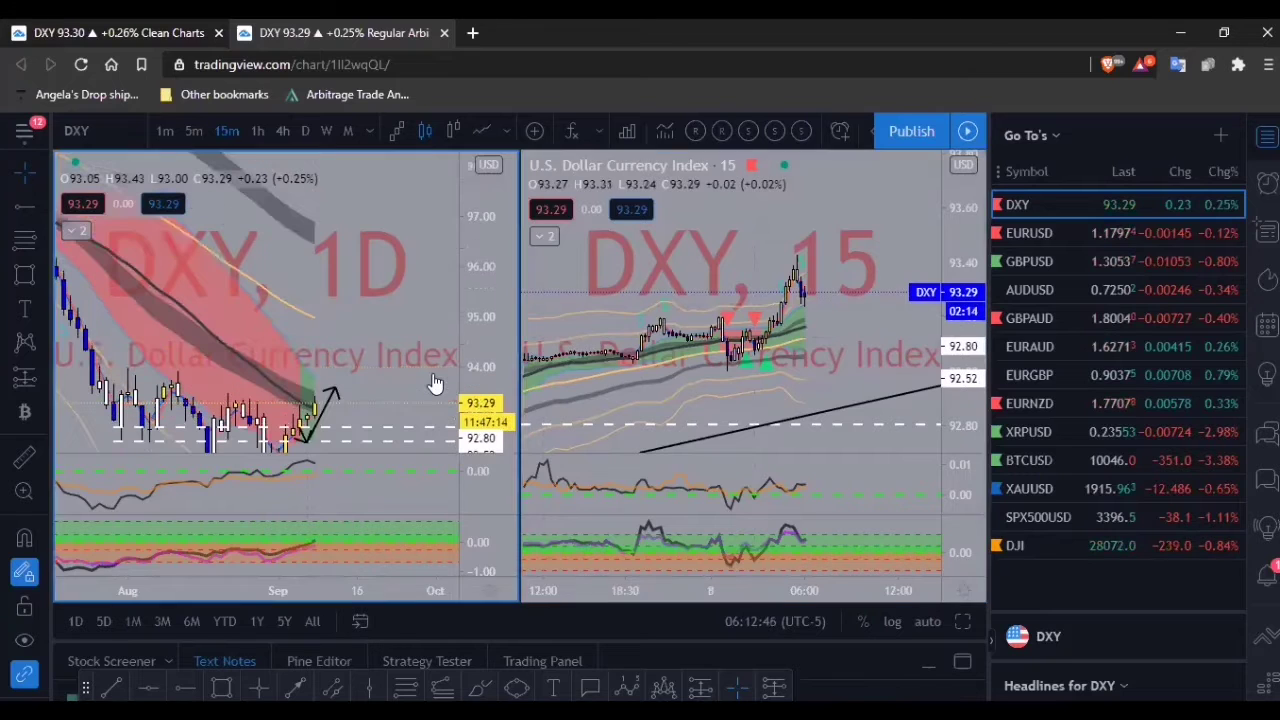
{"action": "left_click_drag", "start_coordinate": [394, 335], "coordinate": [367, 282]}
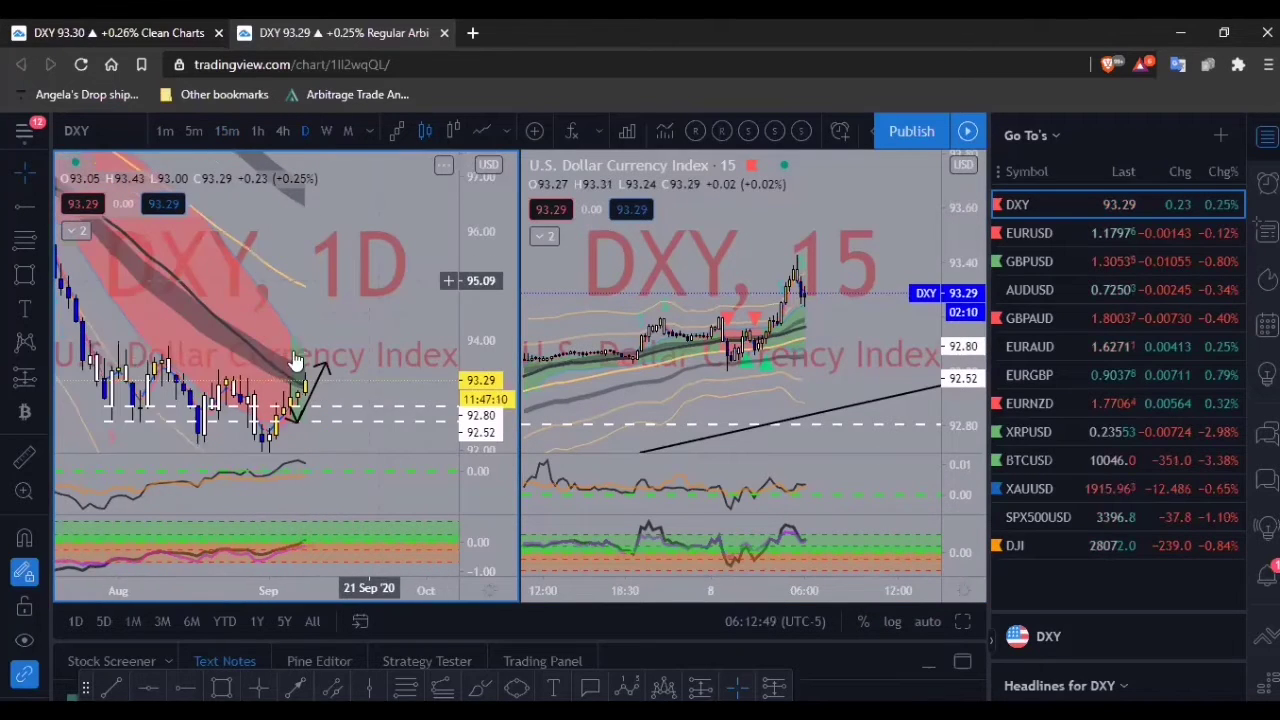
{"action": "left_click_drag", "start_coordinate": [296, 362], "coordinate": [286, 320]}
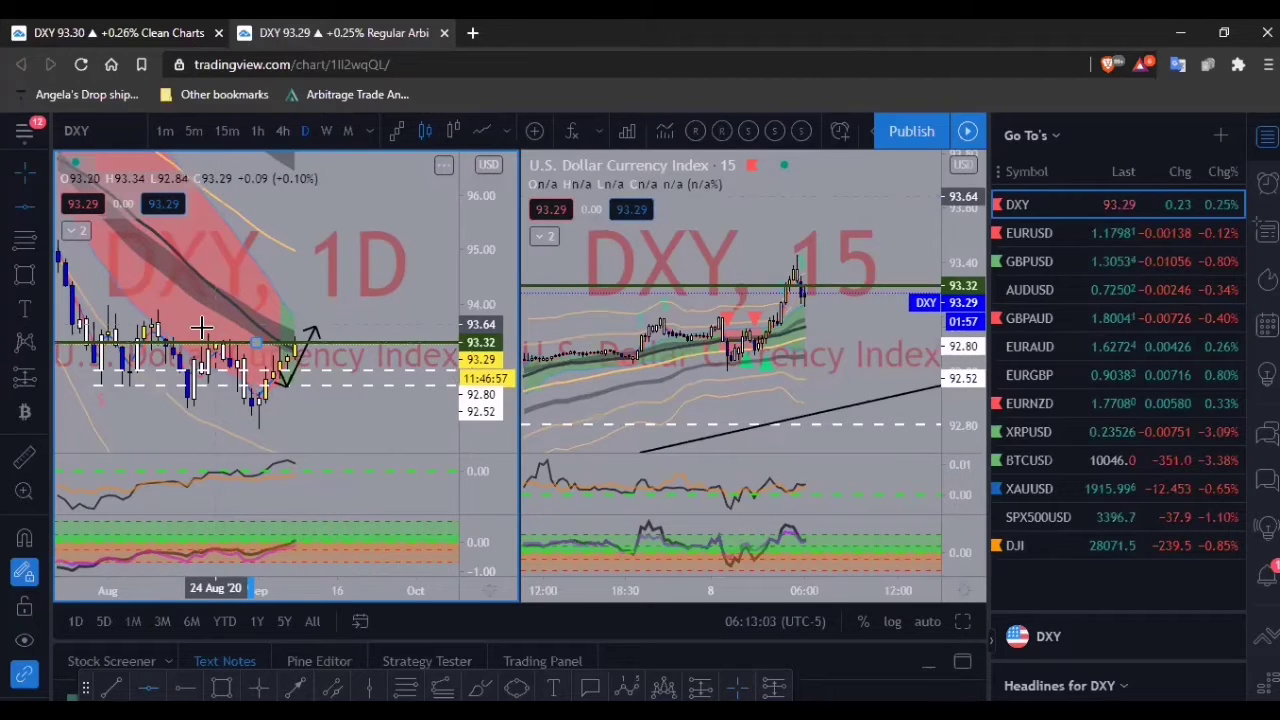
{"action": "left_click", "coordinate": [201, 328]}
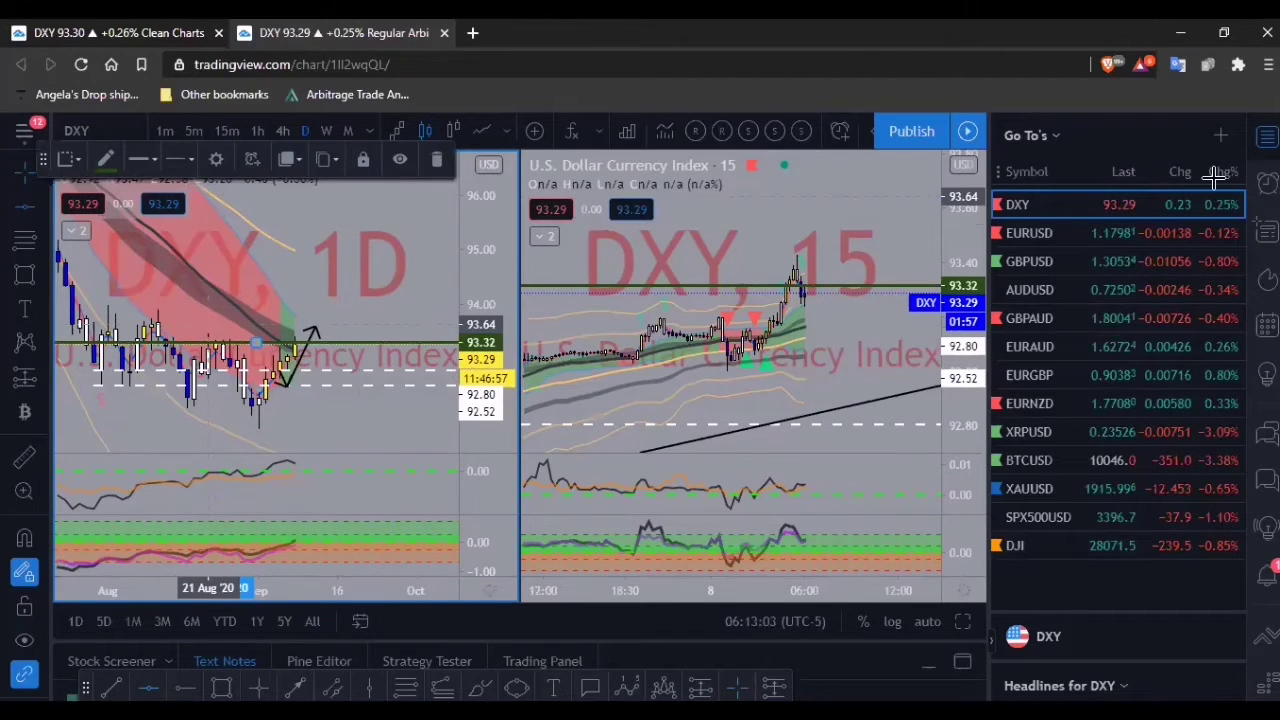
{"action": "left_click", "coordinate": [201, 328]}
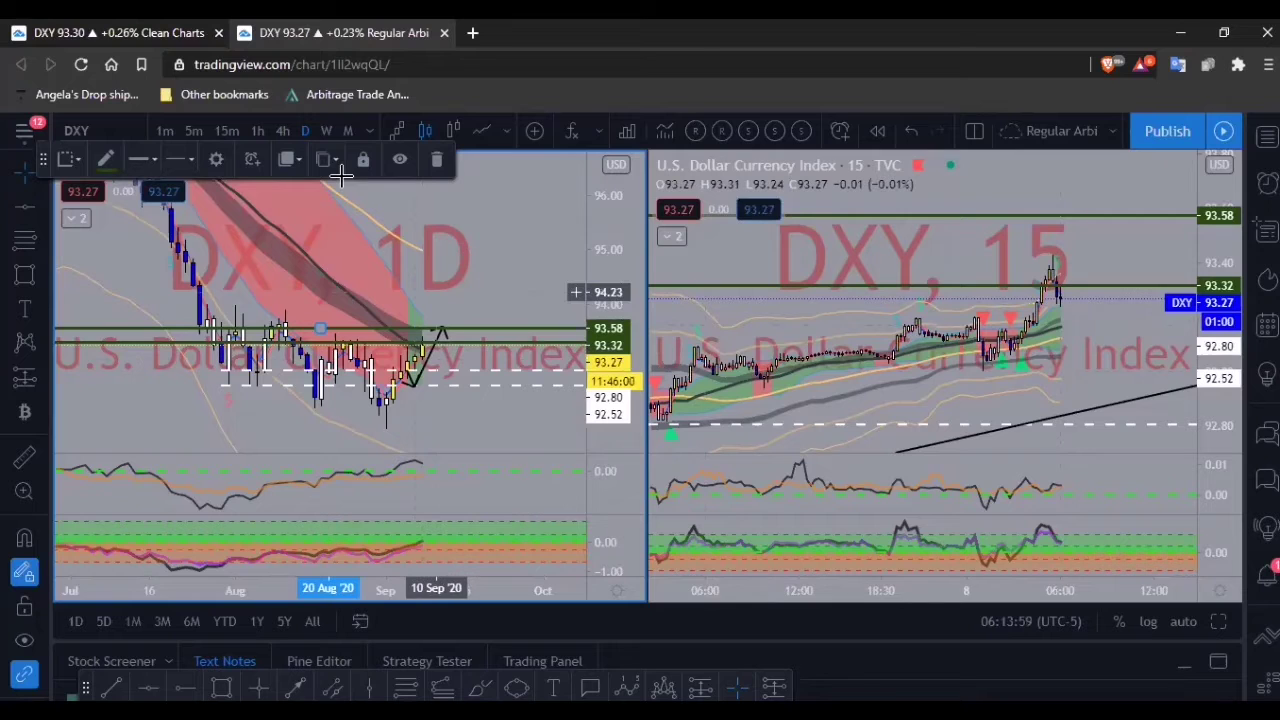
- Switch the daily DXY chart to the 1-hour timeframe
{"action": "right_click", "coordinate": [266, 152]}
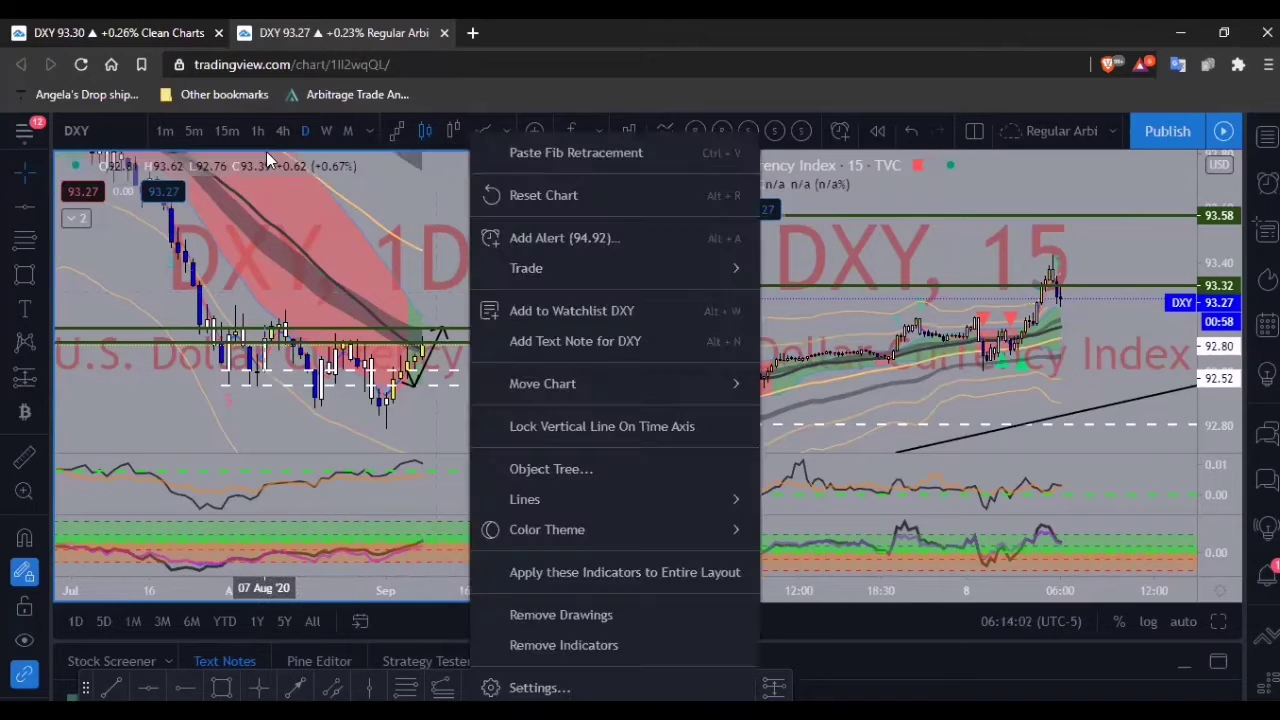
{"action": "left_click", "coordinate": [264, 132]}
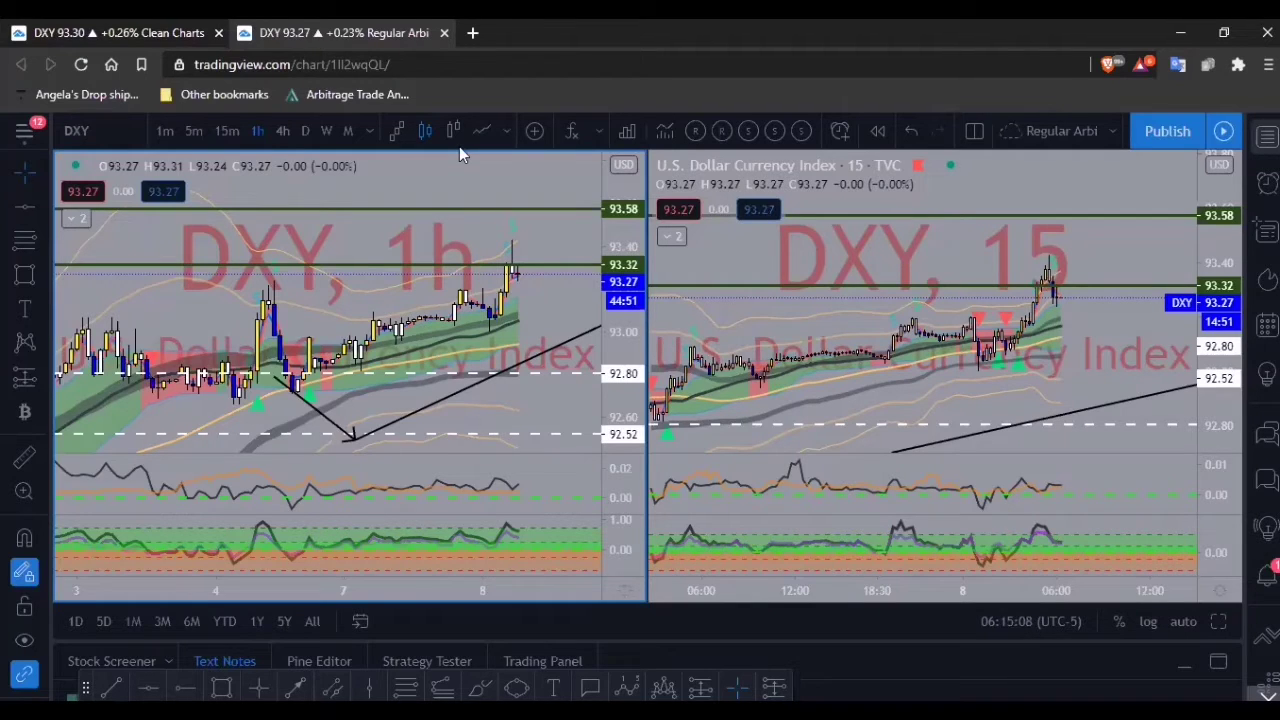
- Try reloading the Clean Charts layout, then close its browser tab
{"action": "key", "text": "ctrl+Tab"}
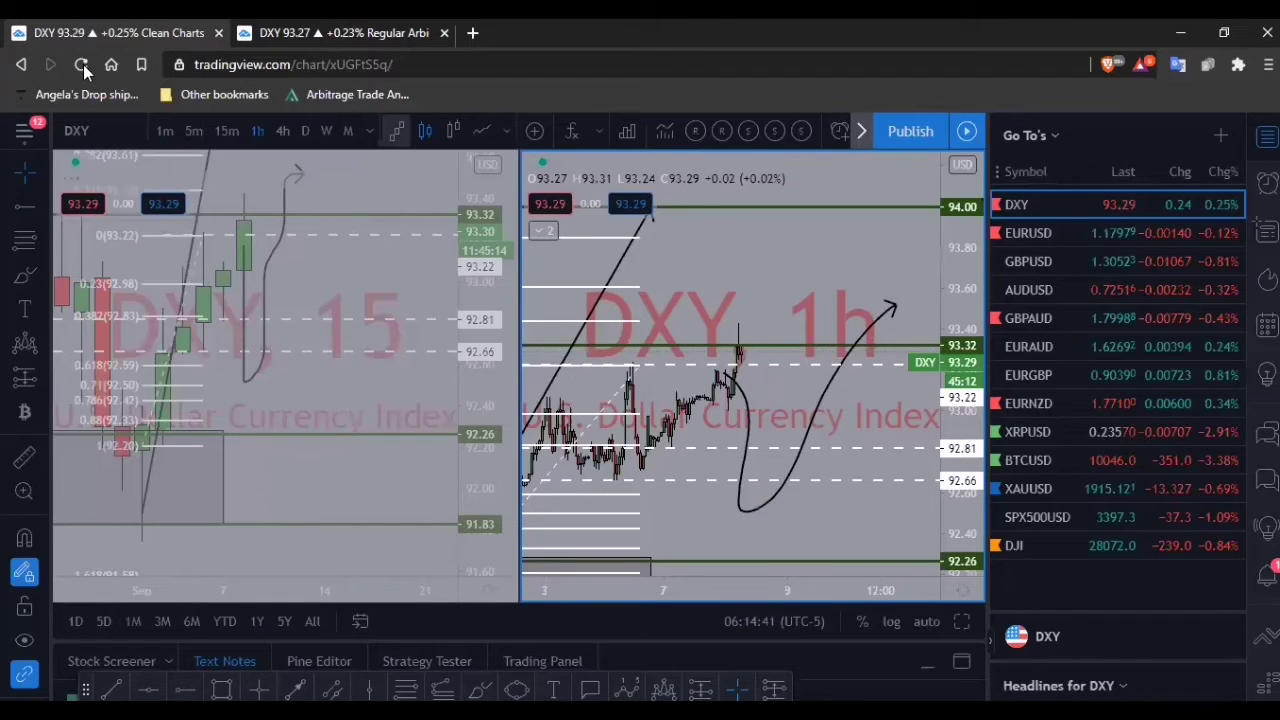
{"action": "key", "text": "F5"}
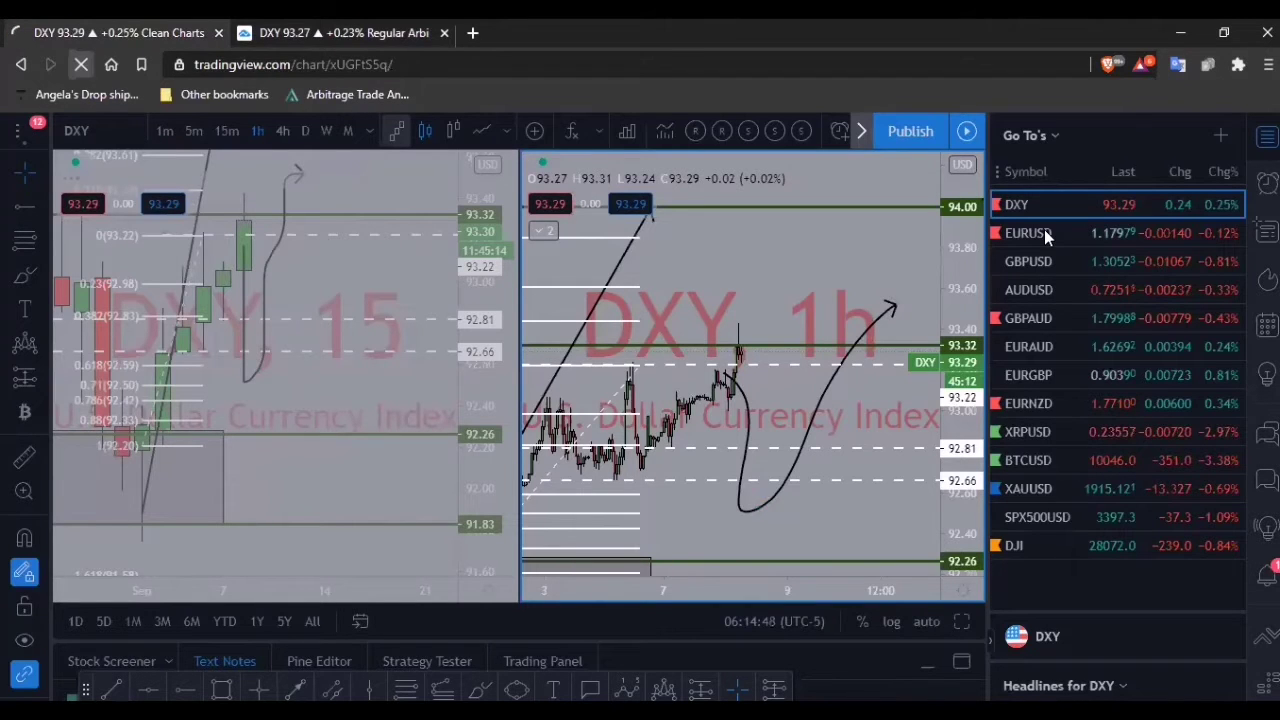
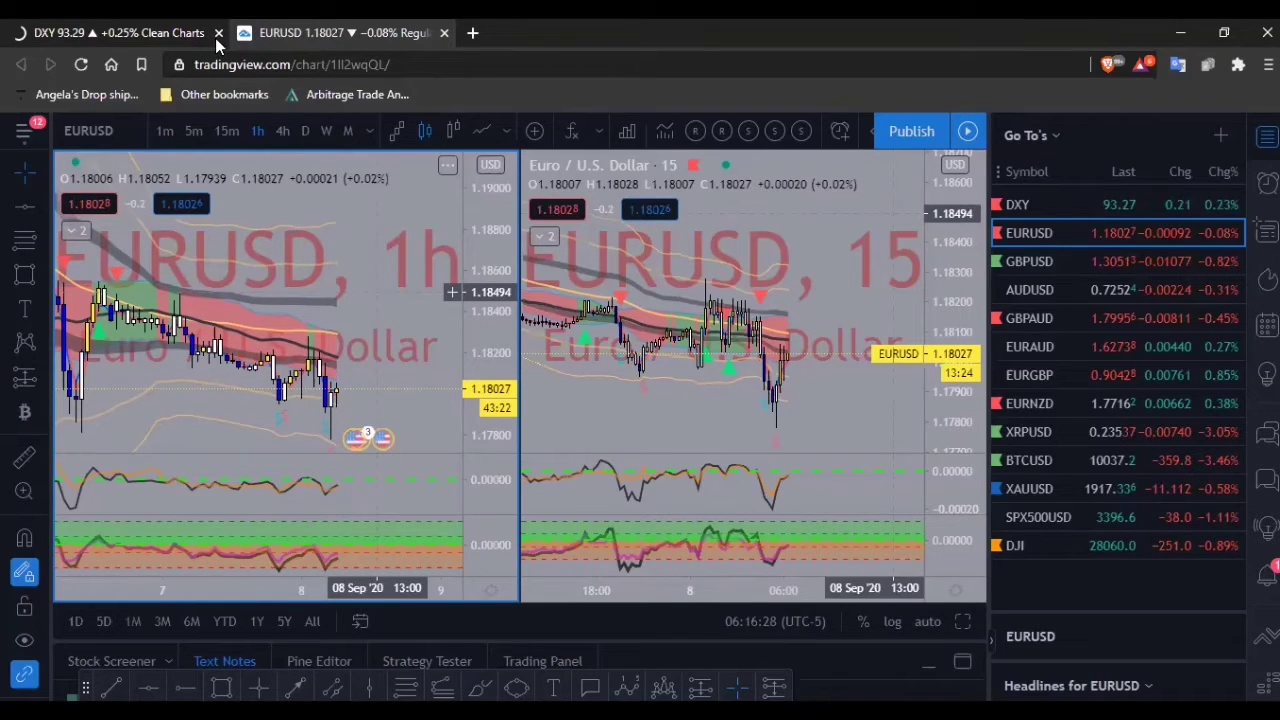
{"action": "left_click", "coordinate": [215, 38]}
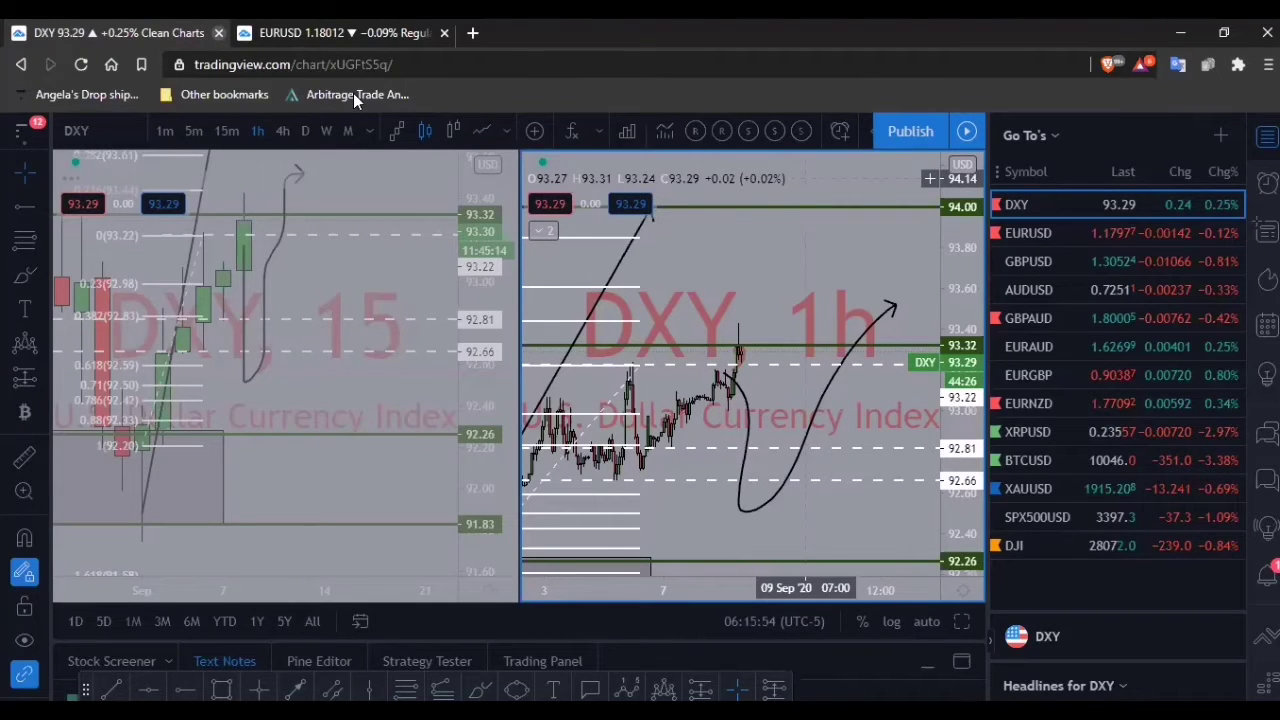
{"action": "key", "text": "ctrl+w"}
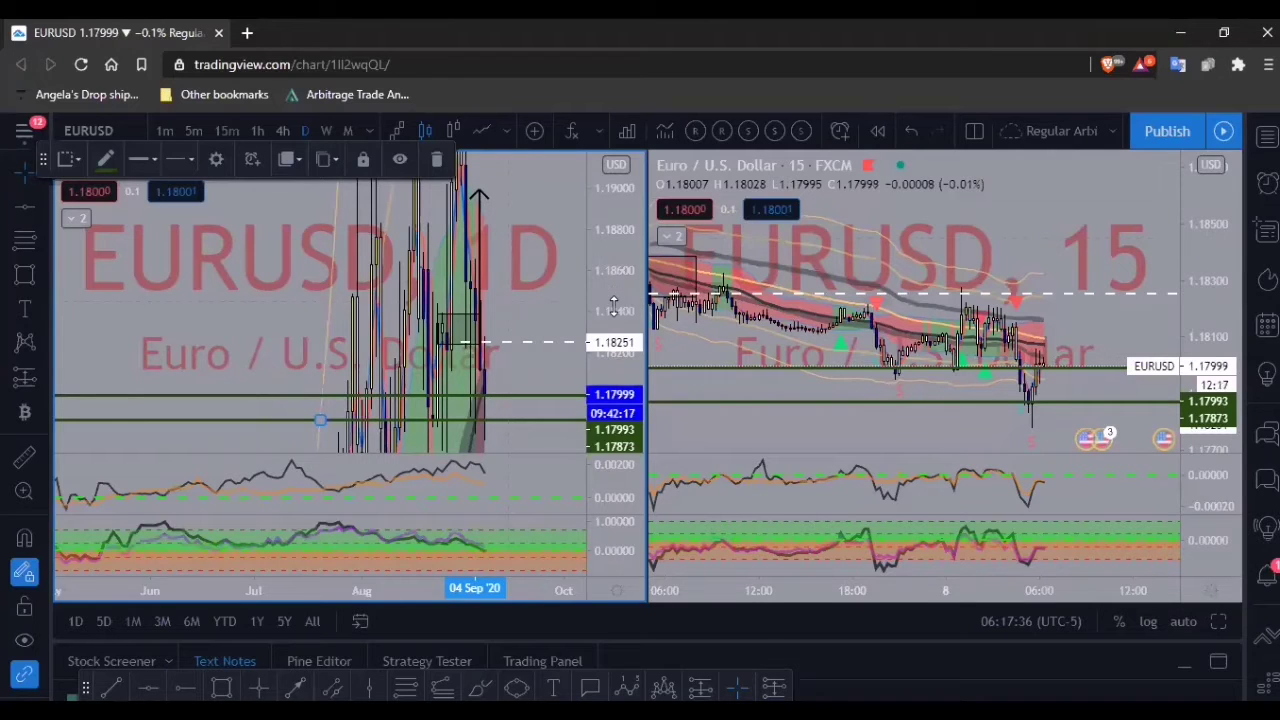
- Examine the EURUSD daily and 15-minute charts around the horizontal lines at 1.17993 and 1.17873
{"action": "left_click_drag", "start_coordinate": [614, 307], "coordinate": [614, 322]}
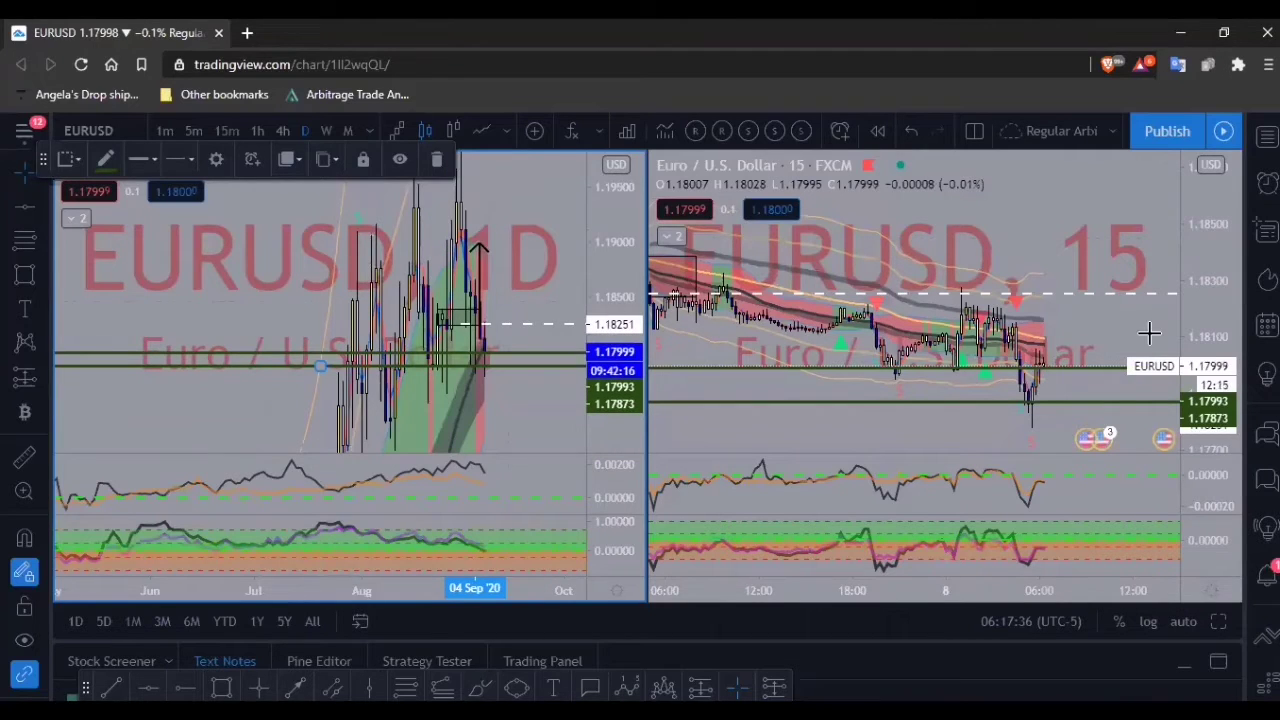
{"action": "left_click_drag", "start_coordinate": [958, 258], "coordinate": [935, 238]}
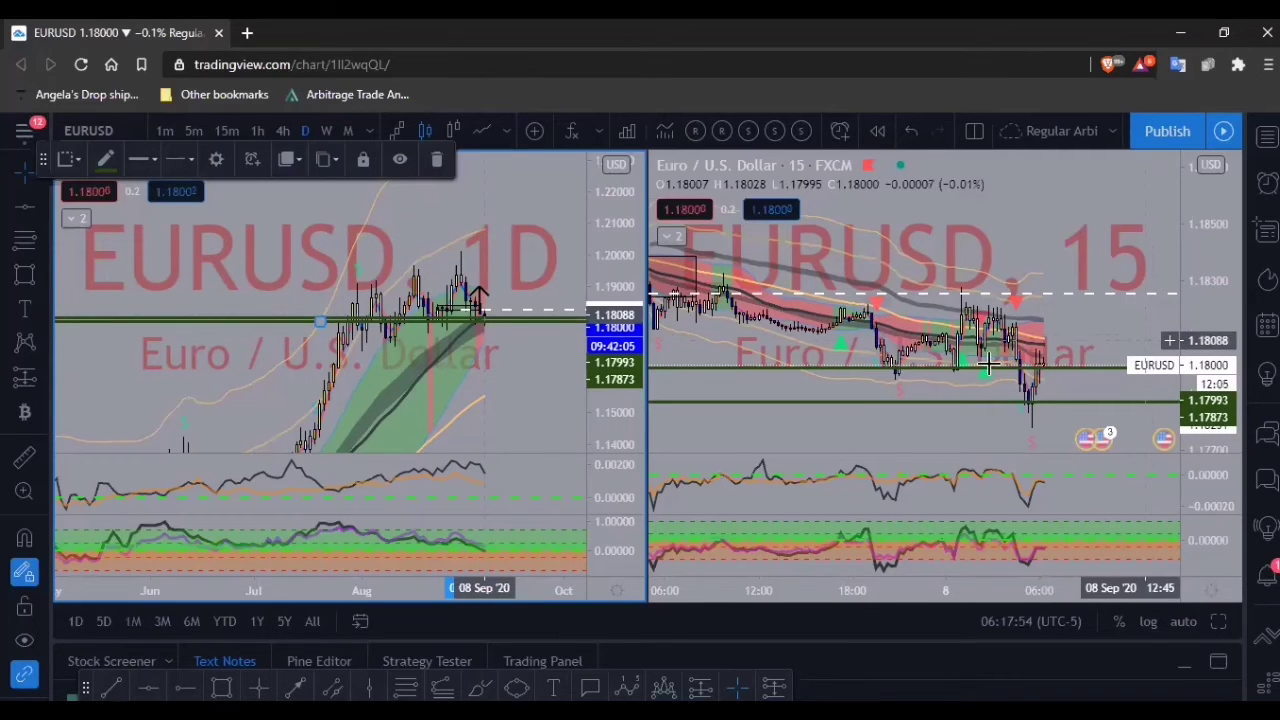
{"action": "left_click", "coordinate": [947, 414]}
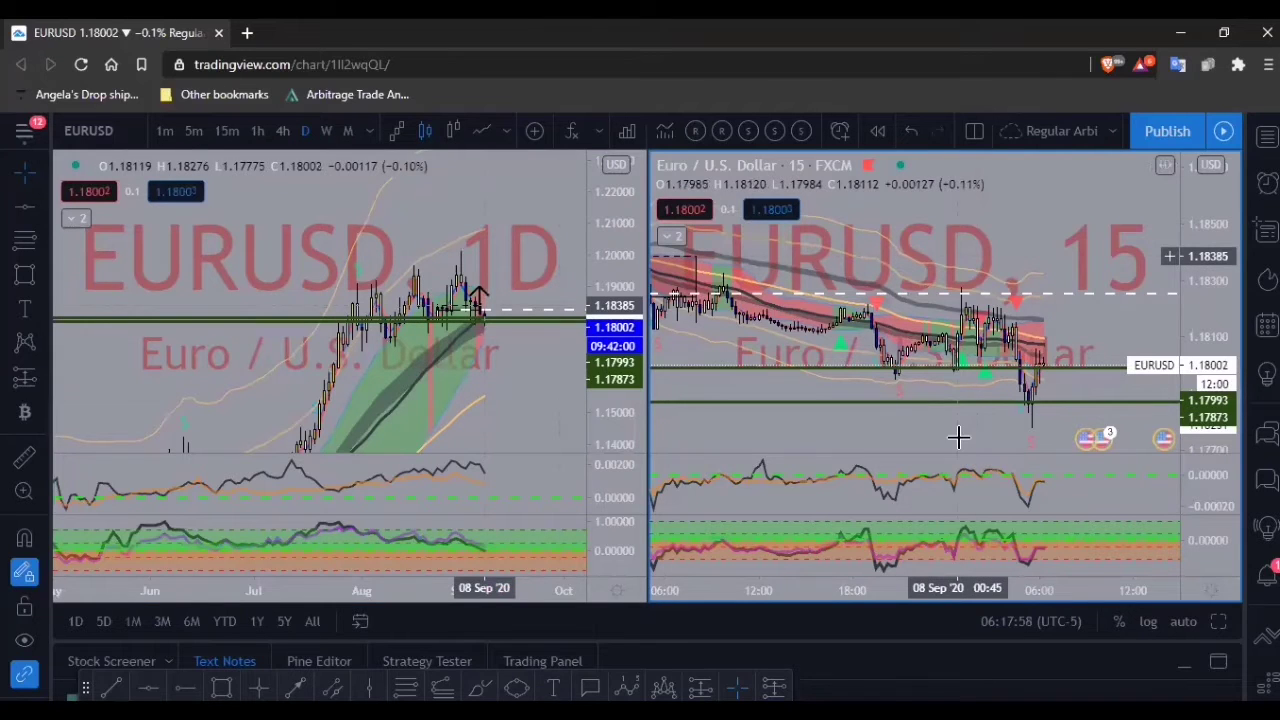
{"action": "scroll", "coordinate": [957, 434], "scroll_direction": "right", "scroll_amount": 3}
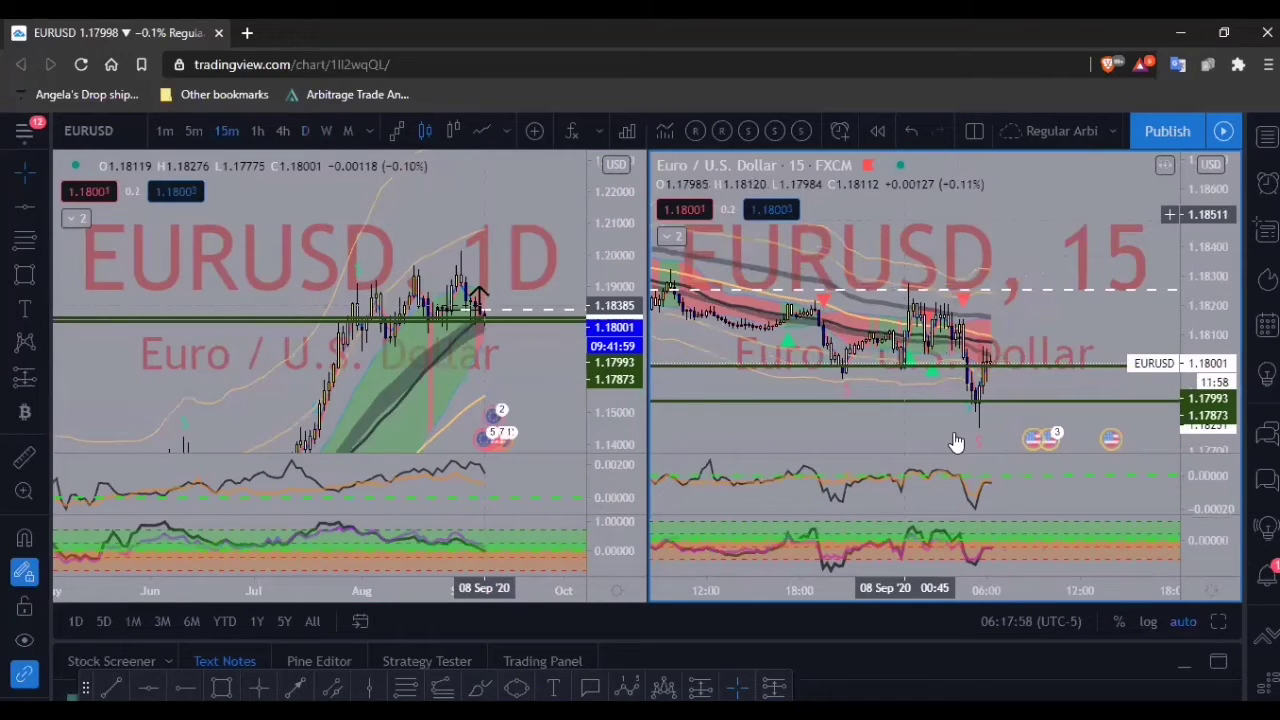
{"action": "scroll", "coordinate": [957, 437], "scroll_direction": "right", "scroll_amount": 1}
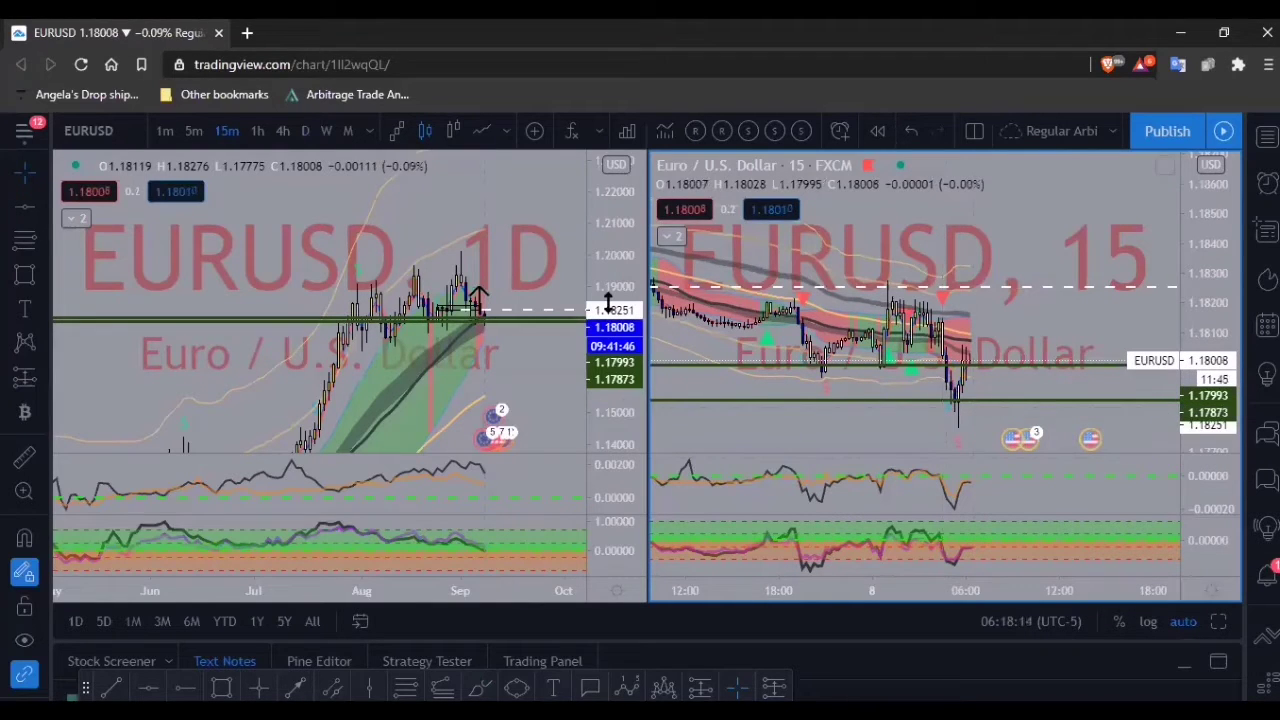
{"action": "left_click_drag", "start_coordinate": [608, 302], "coordinate": [600, 278]}
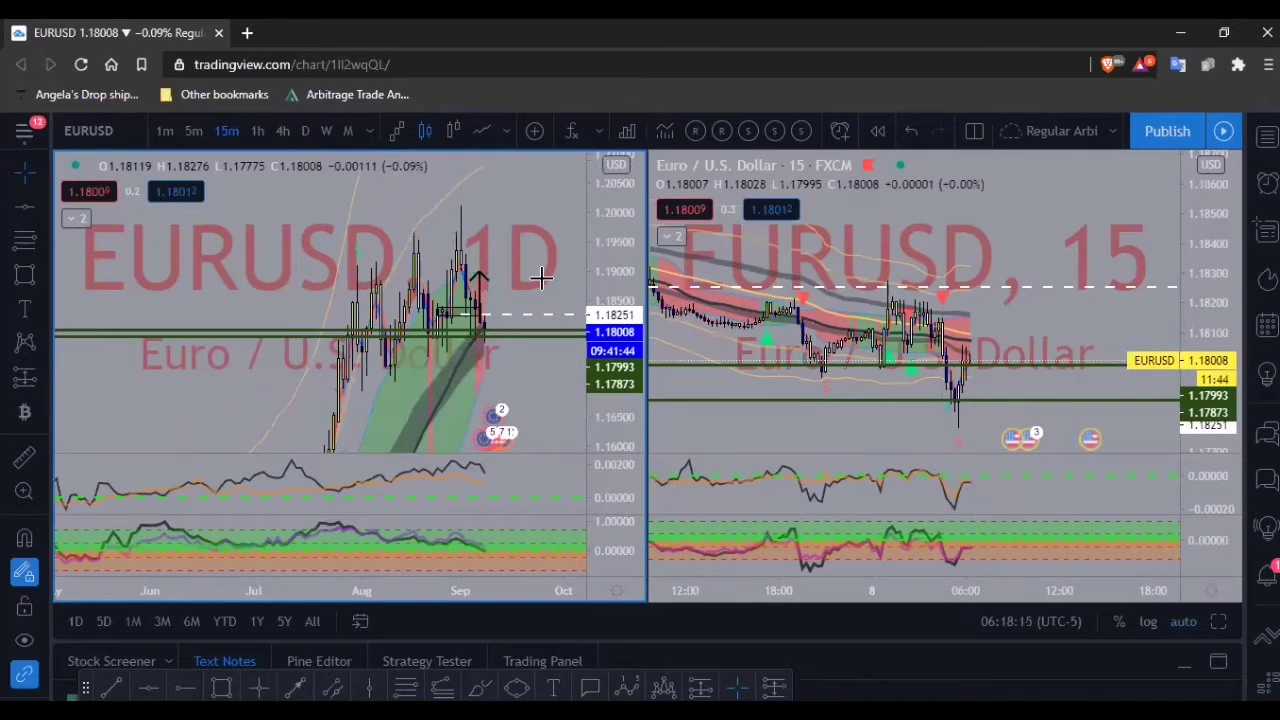
{"action": "scroll", "coordinate": [541, 278], "scroll_direction": "up", "scroll_amount": 1}
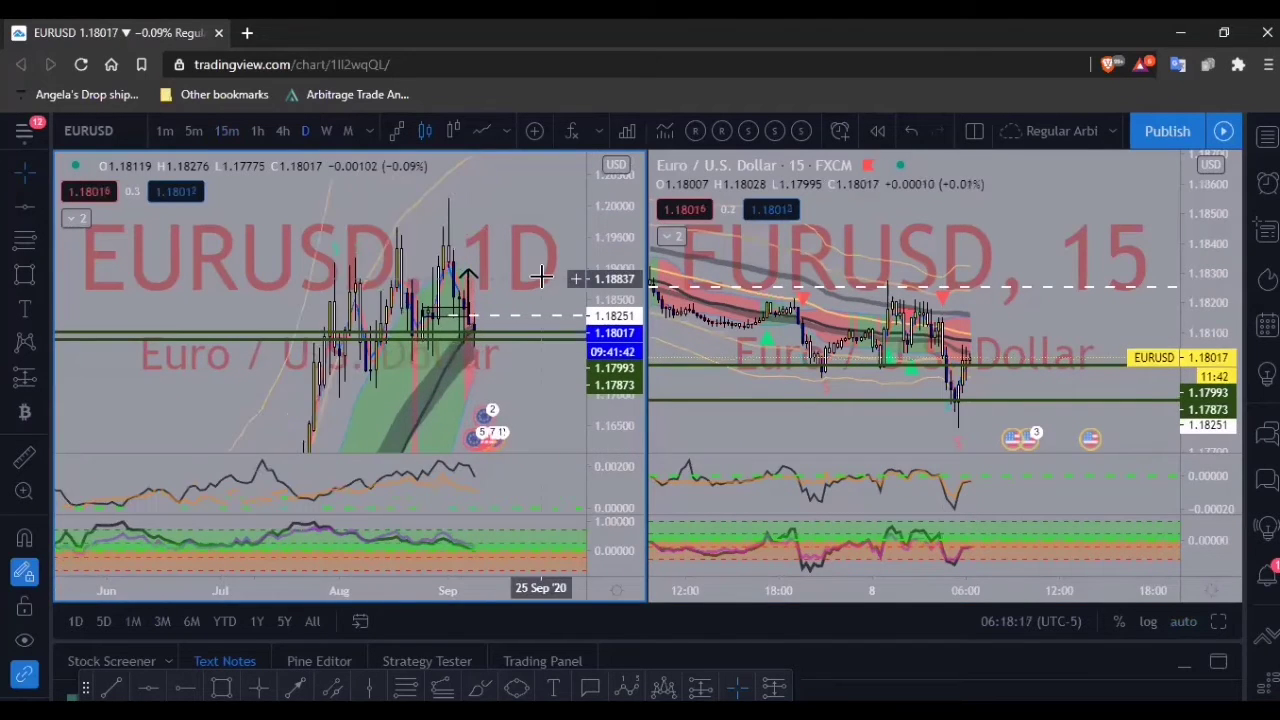
{"action": "scroll", "coordinate": [540, 278], "scroll_direction": "up", "scroll_amount": 1}
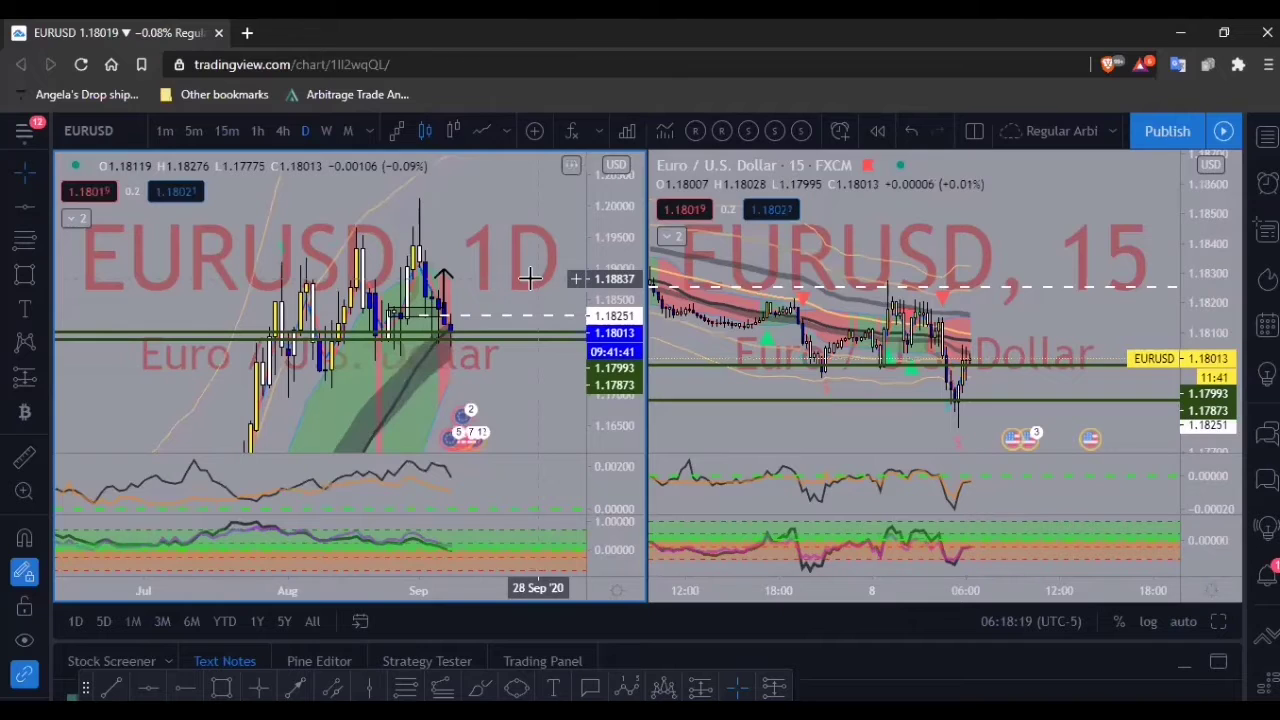
{"action": "left_click_drag", "start_coordinate": [309, 353], "coordinate": [269, 337]}
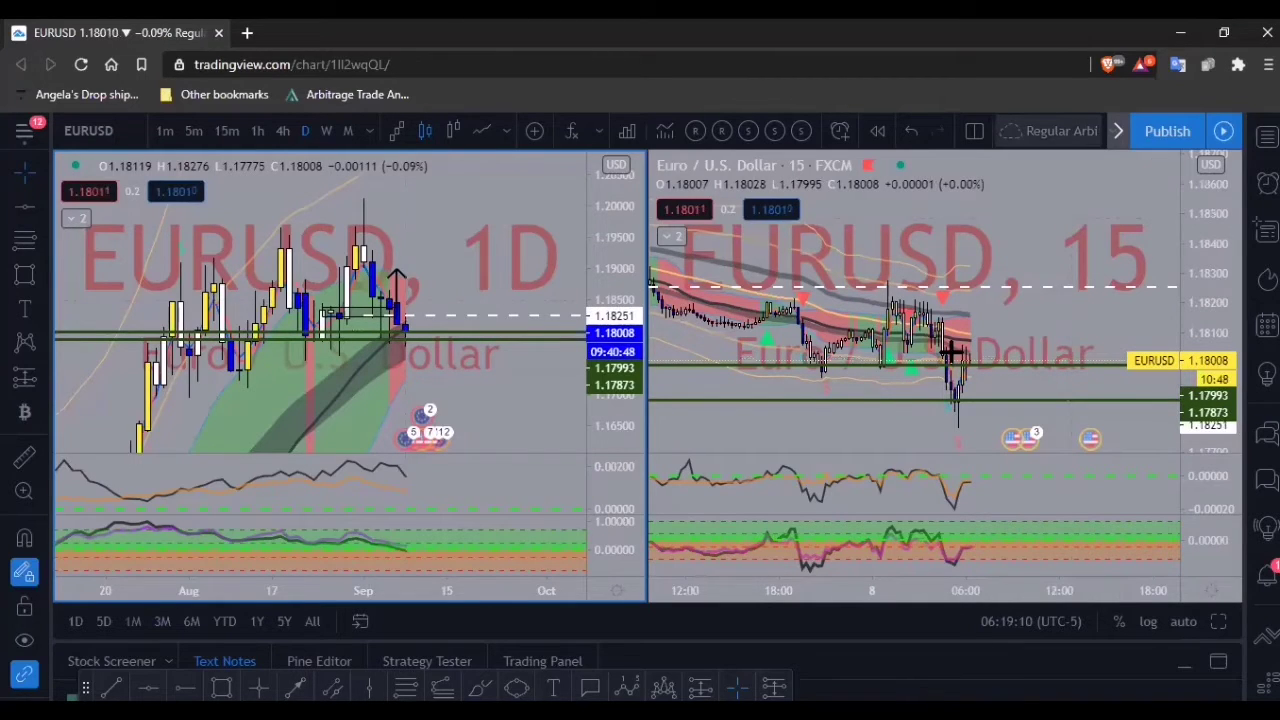
- Switch the 15-minute EURUSD chart to the 1-hour timeframe and inspect price around the two green horizontal lines
{"action": "left_click", "coordinate": [258, 131]}
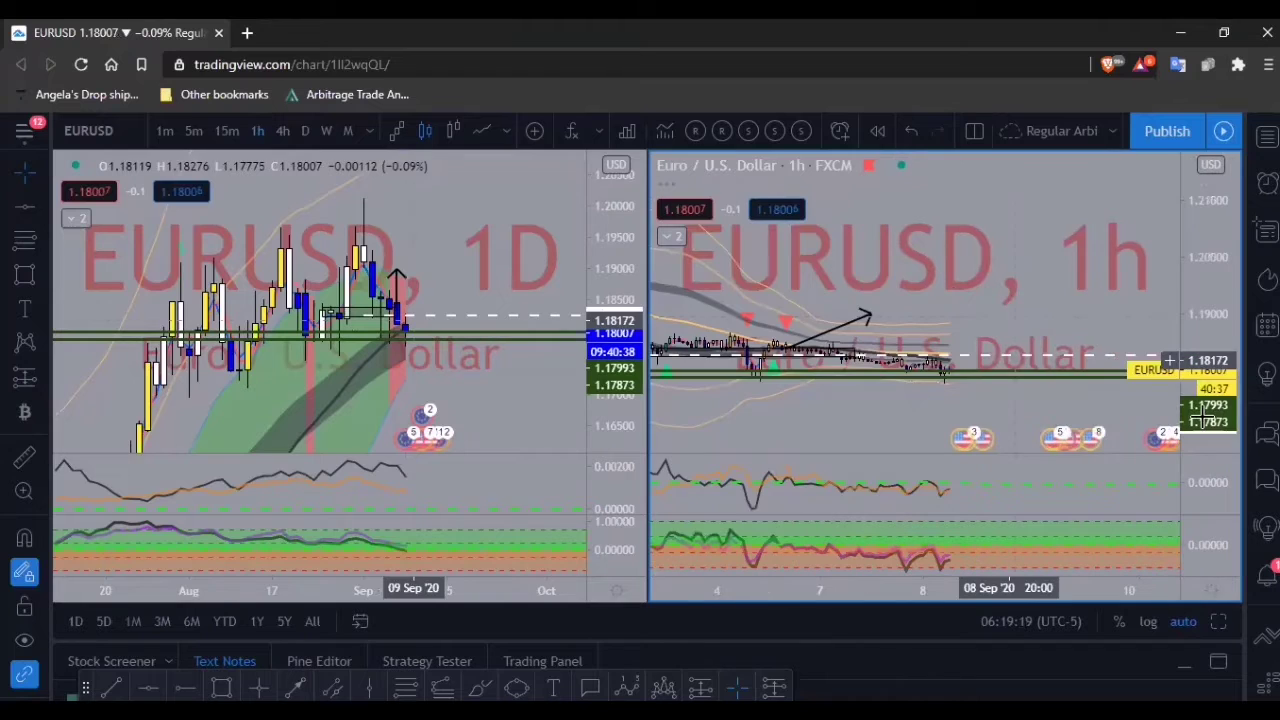
{"action": "left_click_drag", "start_coordinate": [1207, 377], "coordinate": [1200, 292]}
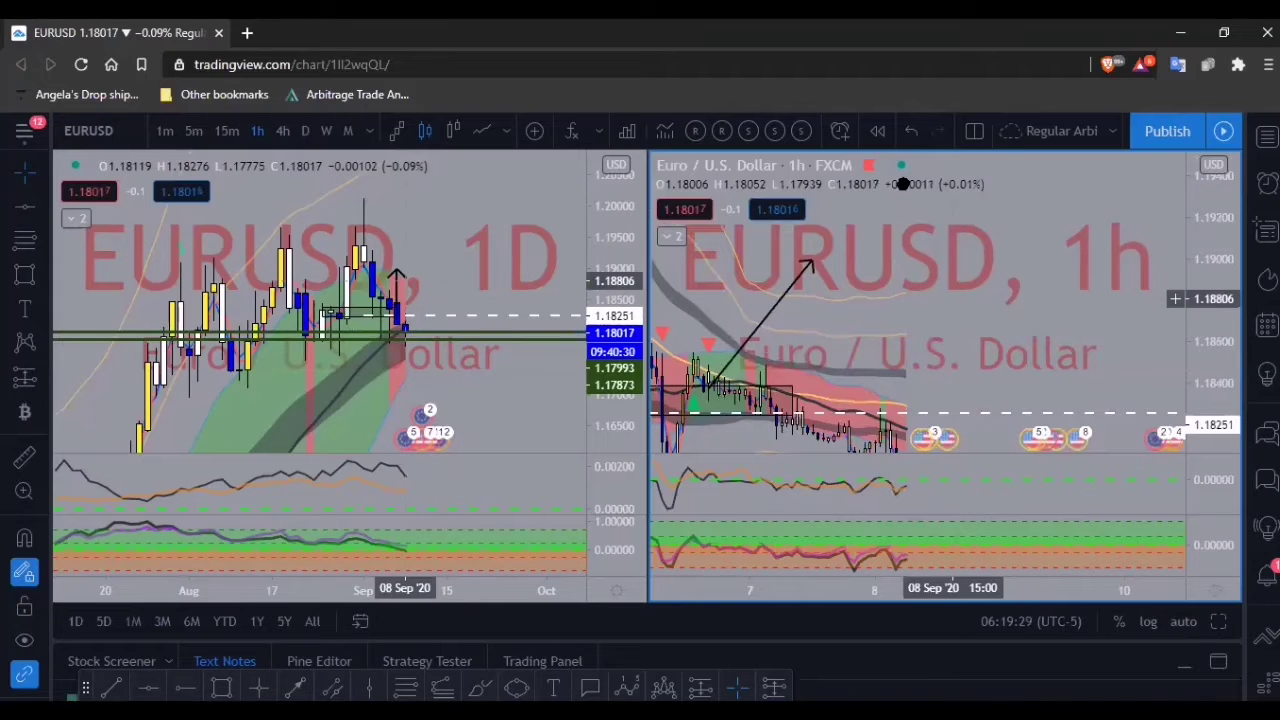
{"action": "left_click_drag", "start_coordinate": [945, 218], "coordinate": [925, 169]}
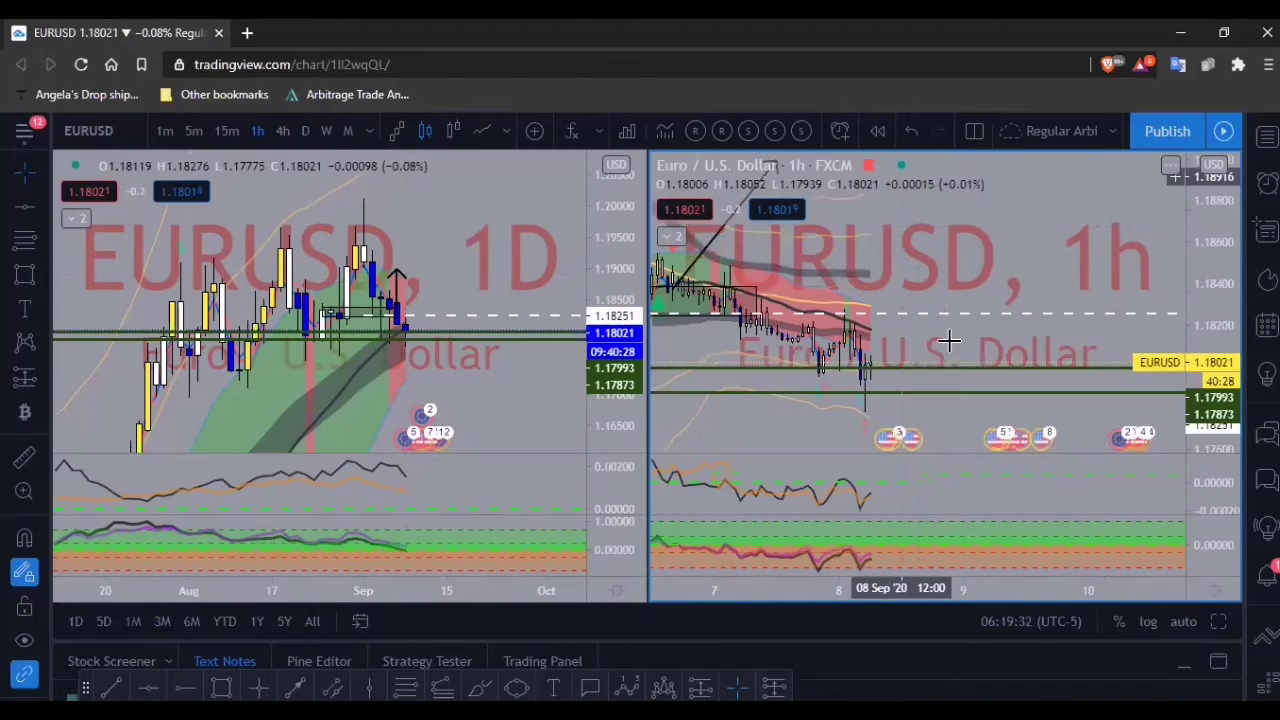
{"action": "left_click_drag", "start_coordinate": [894, 396], "coordinate": [921, 389]}
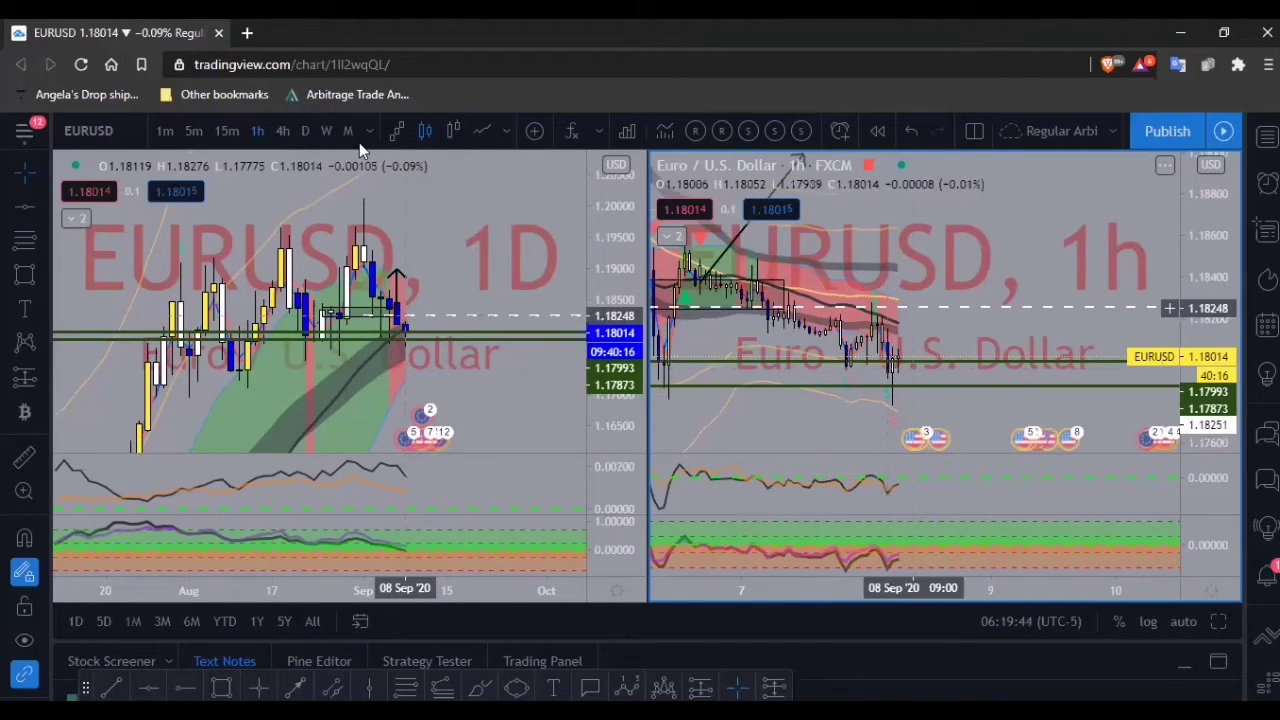
- Switch the 1-hour EURUSD chart to the 4-hour timeframe and rescale its price axis around recent candles
{"action": "left_click", "coordinate": [283, 131]}
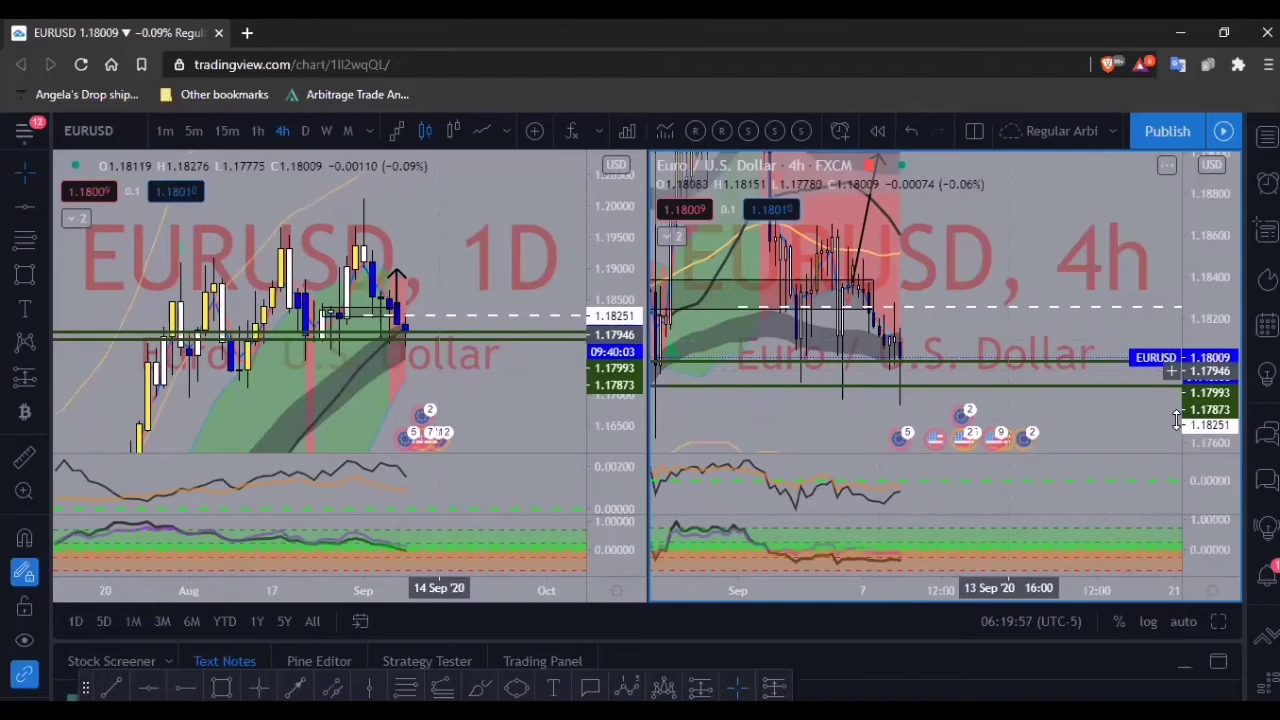
{"action": "left_click_drag", "start_coordinate": [1176, 420], "coordinate": [1177, 440]}
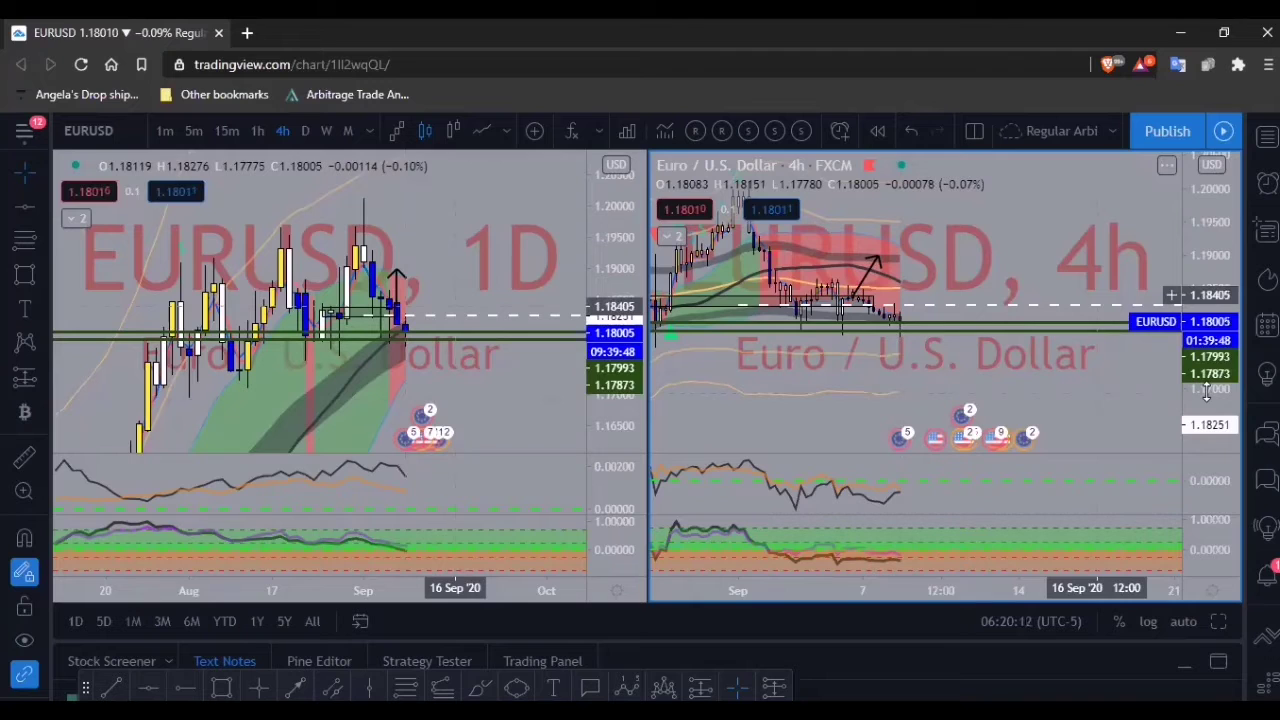
{"action": "left_click_drag", "start_coordinate": [1197, 300], "coordinate": [1040, 312]}
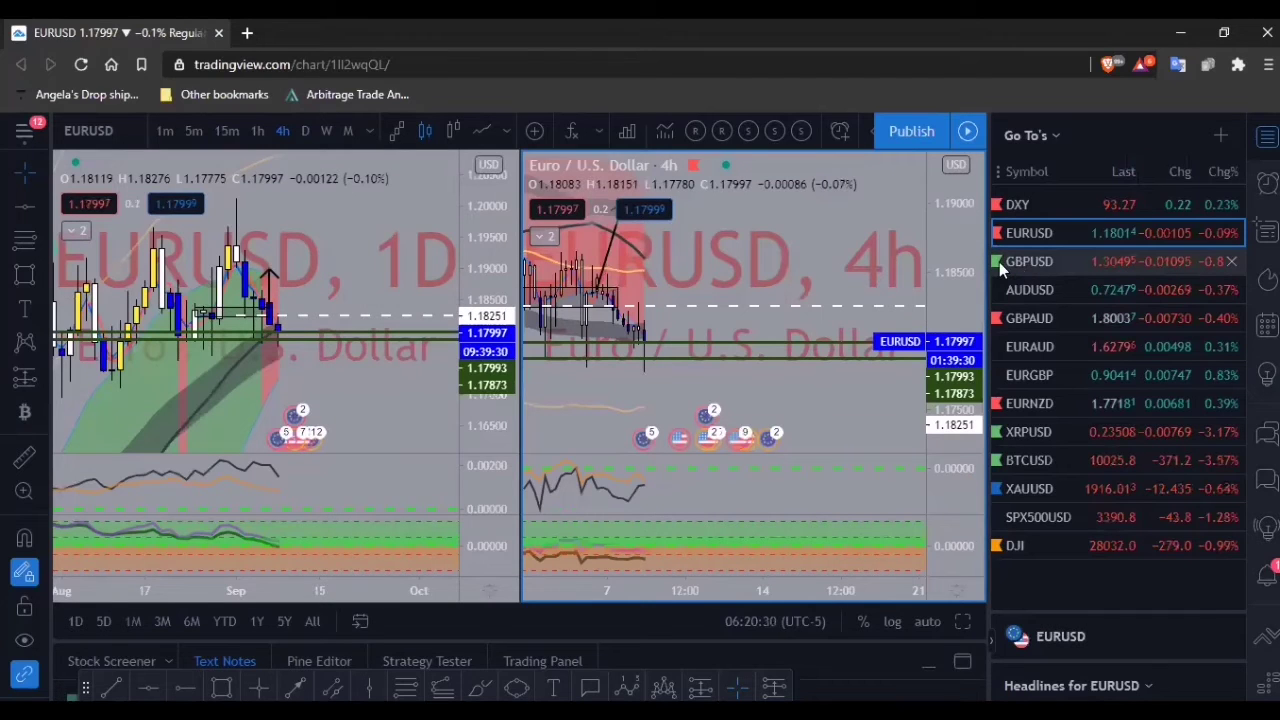
- Load GBPUSD from the watchlist and set the 4-hour chart to the 1-hour timeframe
{"action": "left_click", "coordinate": [1061, 261]}
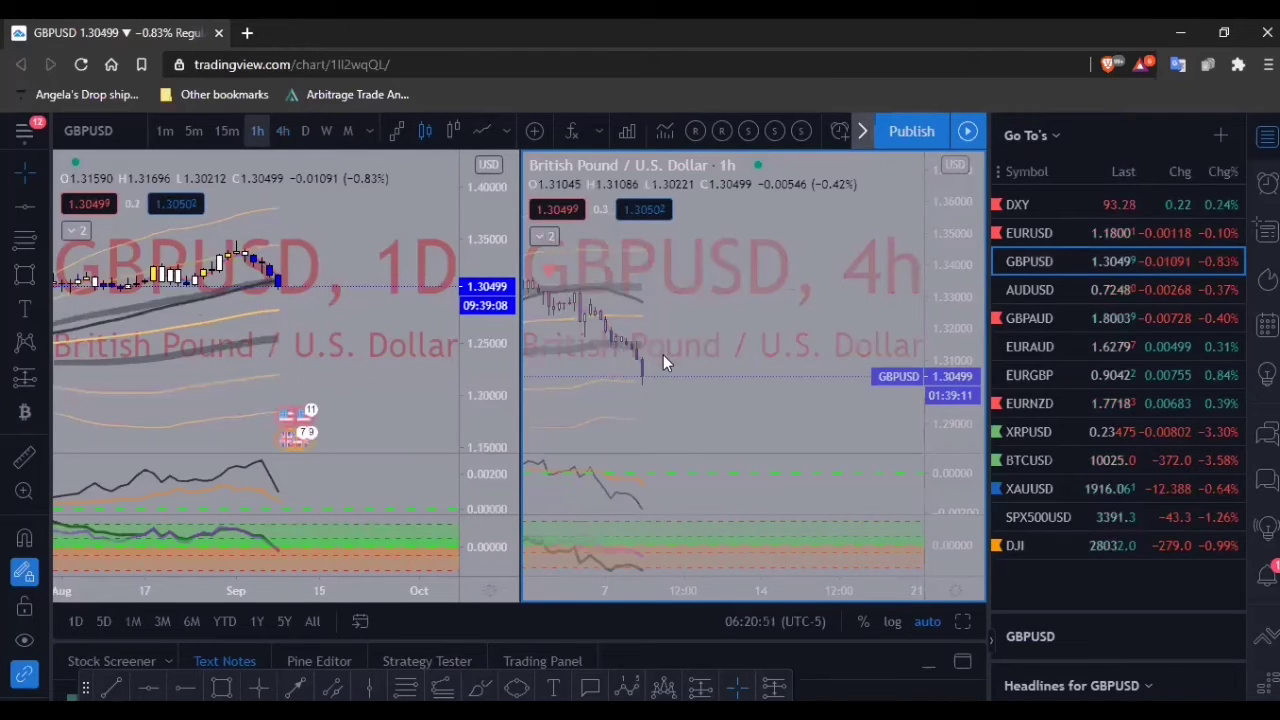
{"action": "left_click", "coordinate": [282, 258]}
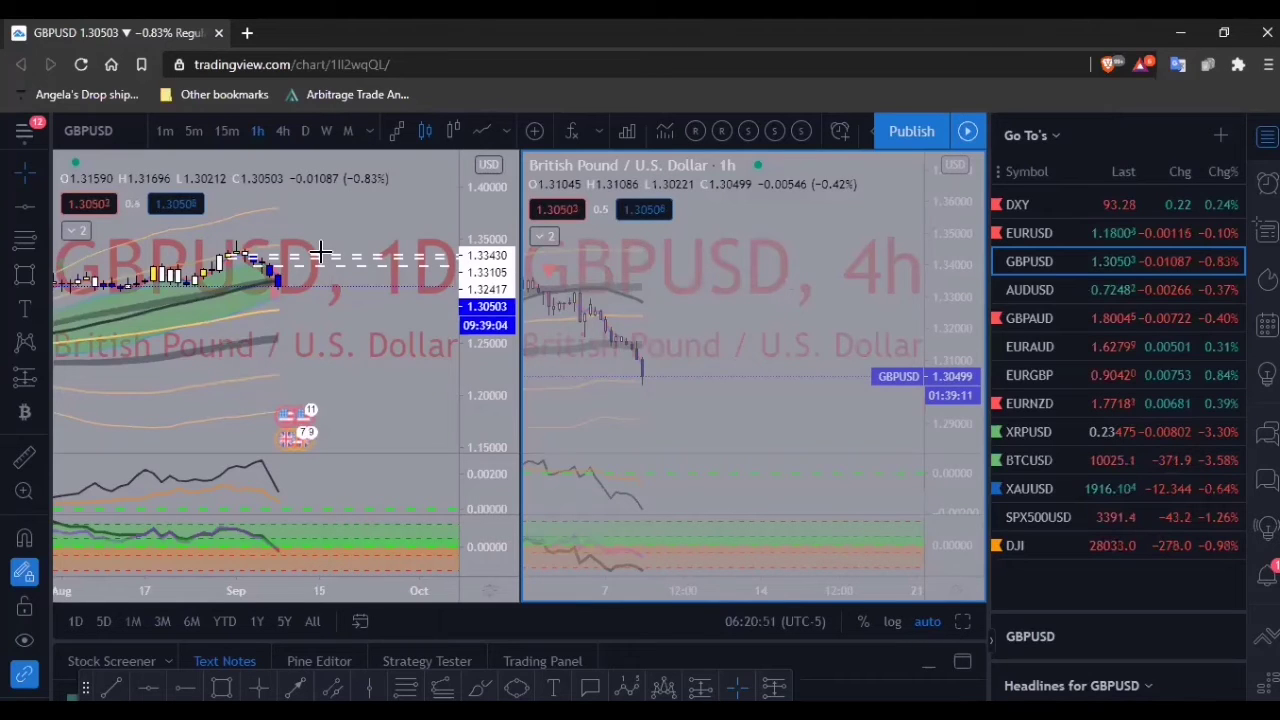
{"action": "left_click", "coordinate": [258, 262]}
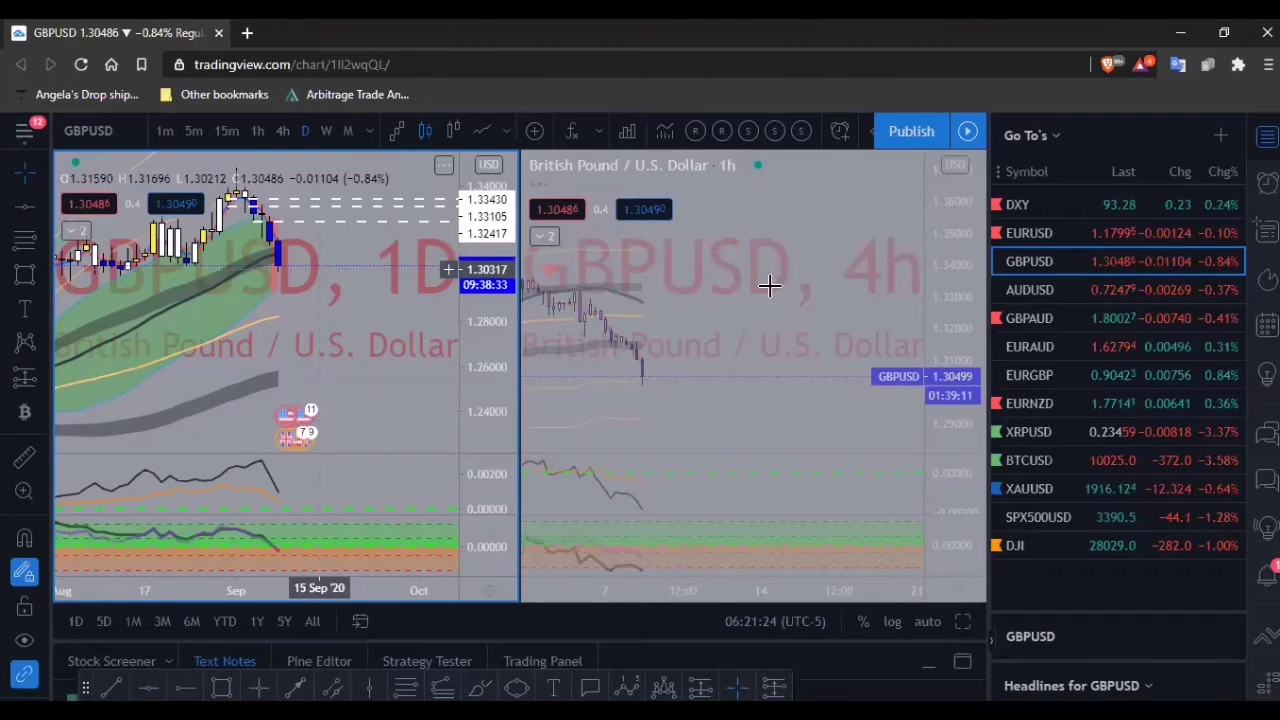
- Maximize the GBPUSD daily chart and draw a rectangle from 29 Jul '20 to mid-September between about 1.30527 and 1.29896
{"action": "scroll", "coordinate": [319, 269], "scroll_direction": "down", "scroll_amount": 2}
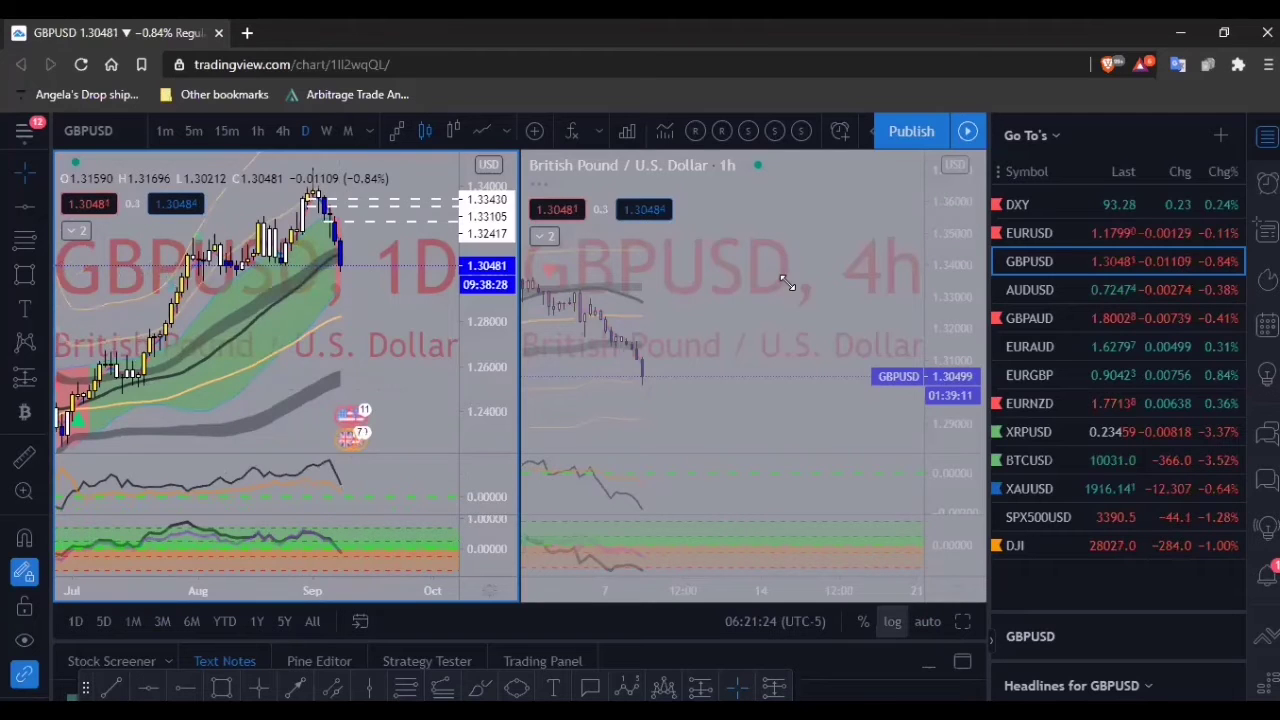
{"action": "key", "text": "alt+Return"}
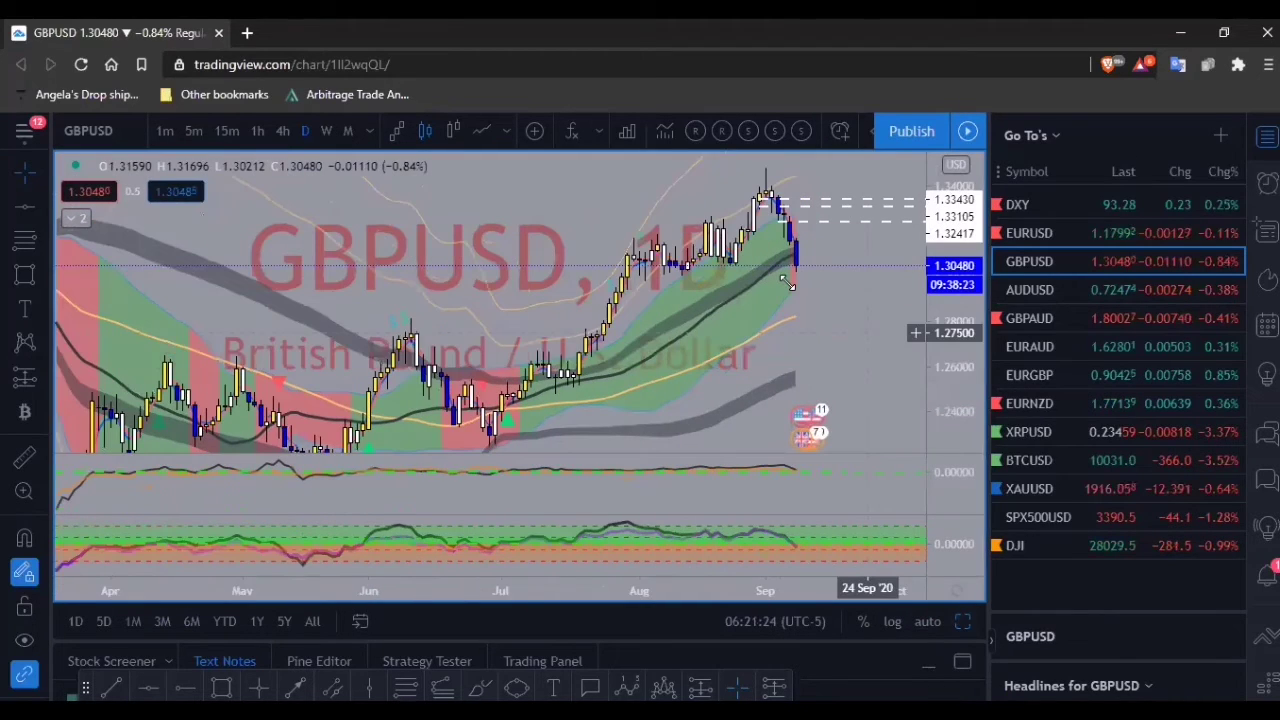
{"action": "scroll", "coordinate": [787, 283], "scroll_direction": "up", "scroll_amount": 2}
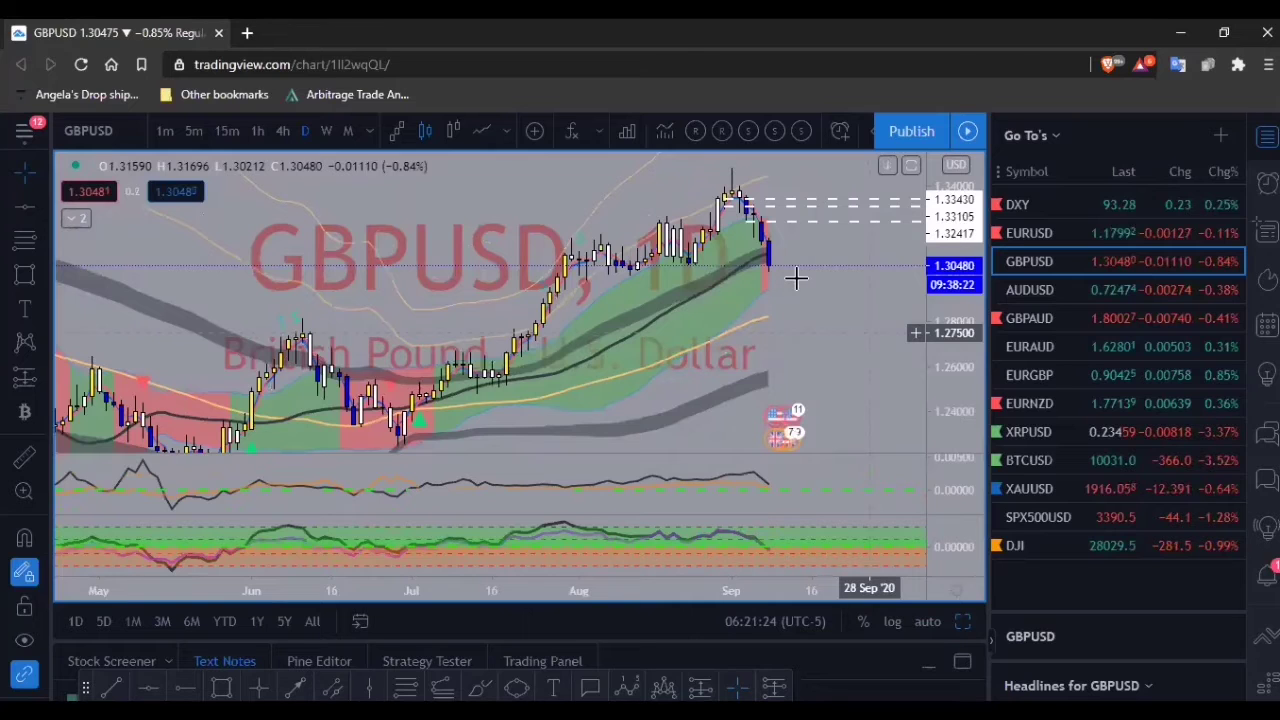
{"action": "scroll", "coordinate": [796, 278], "scroll_direction": "up", "scroll_amount": 1}
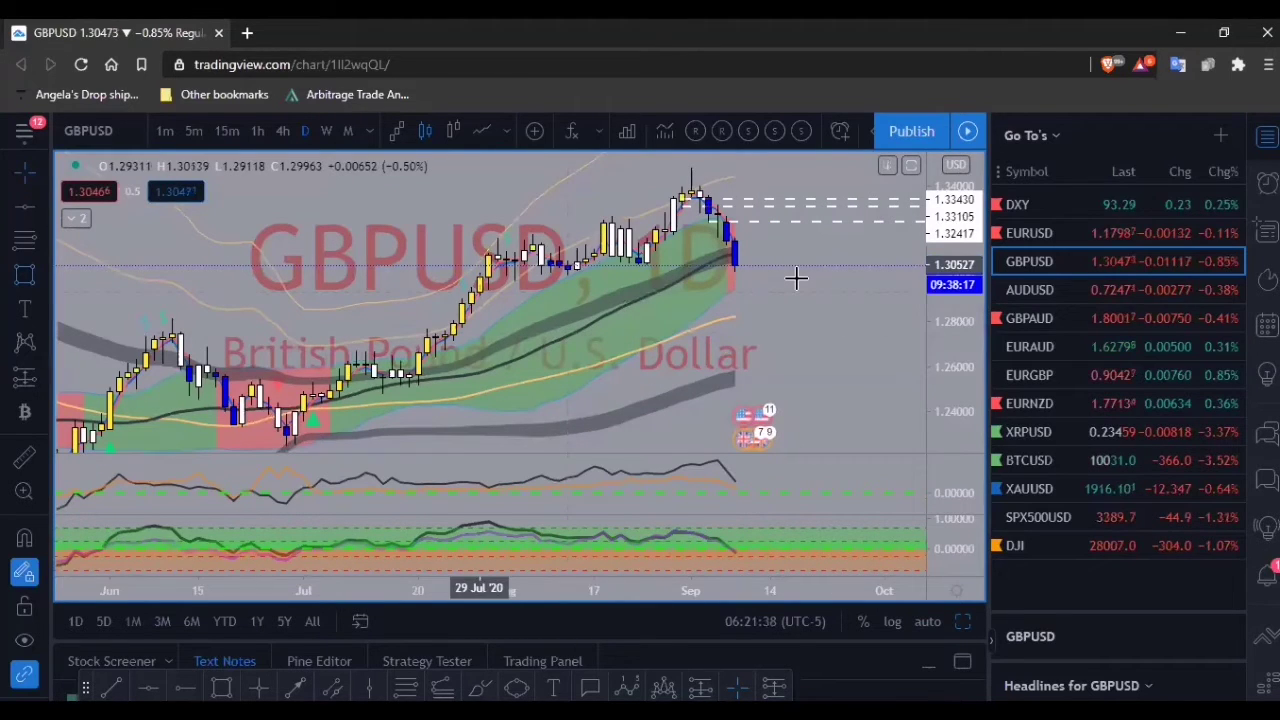
{"action": "key", "text": "ctrl+z"}
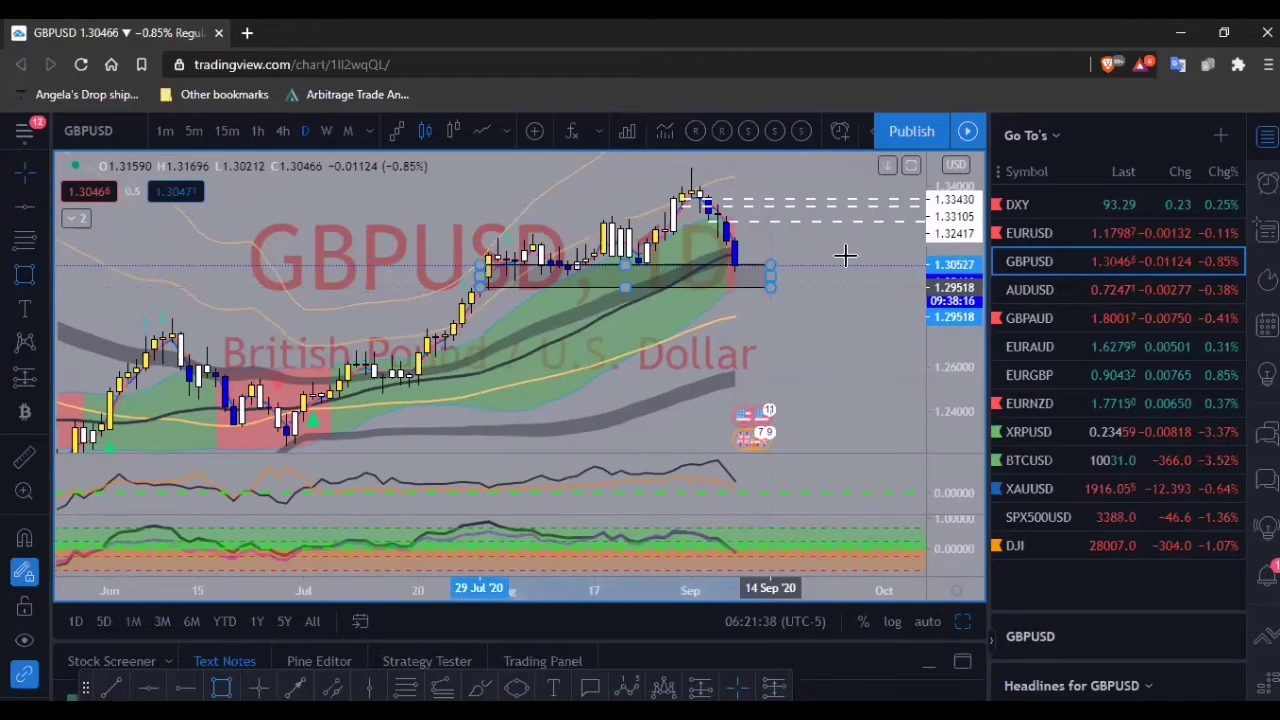
{"action": "key", "text": "ctrl+z"}
{"action": "key", "text": "ctrl+z"}
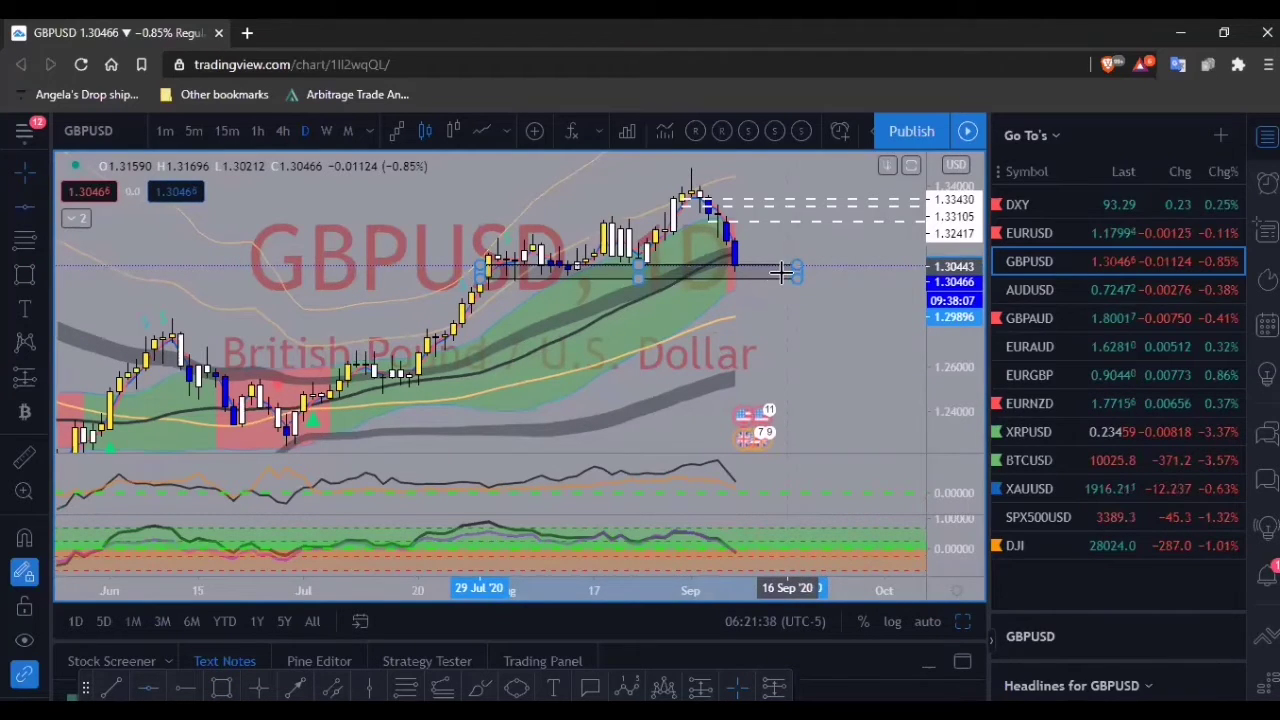
- Place green horizontal lines at 1.30527 and 1.29854 along the rectangle's upper and lower edges
{"action": "left_click", "coordinate": [779, 281]}
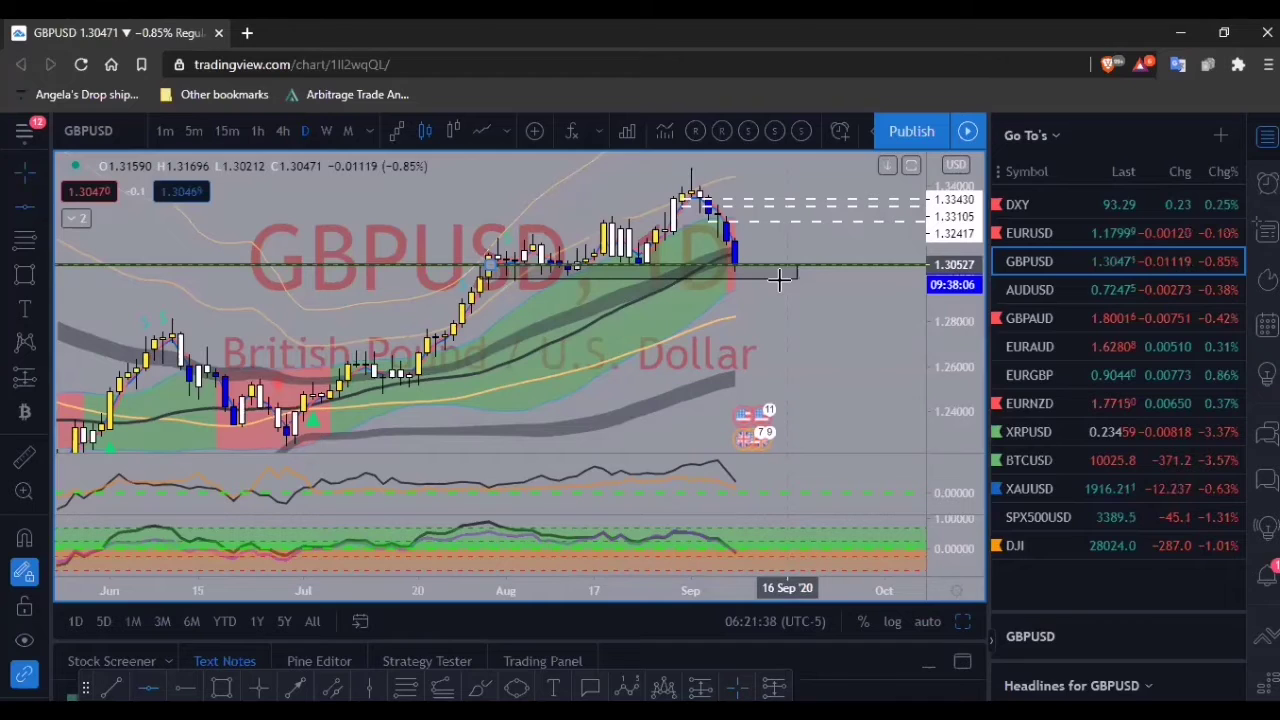
{"action": "left_click", "coordinate": [779, 281]}
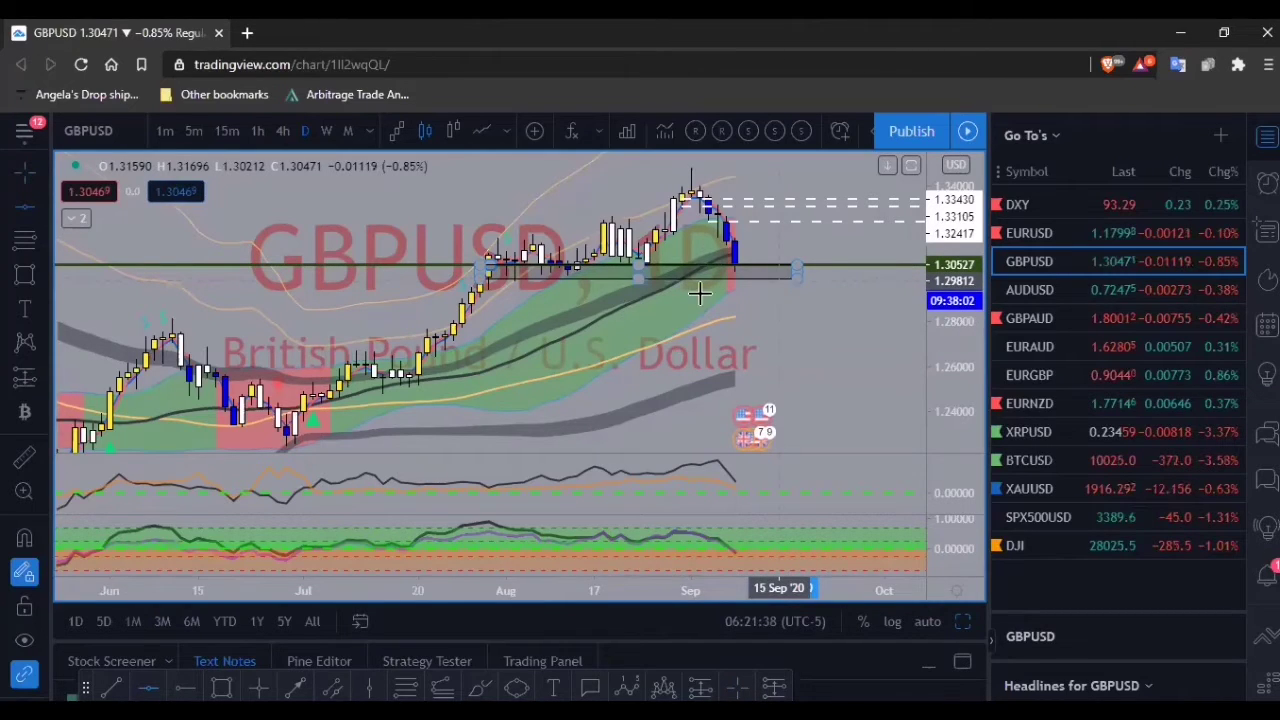
{"action": "left_click", "coordinate": [570, 278]}
{"action": "scroll", "coordinate": [770, 198], "scroll_direction": "up", "scroll_amount": 1}
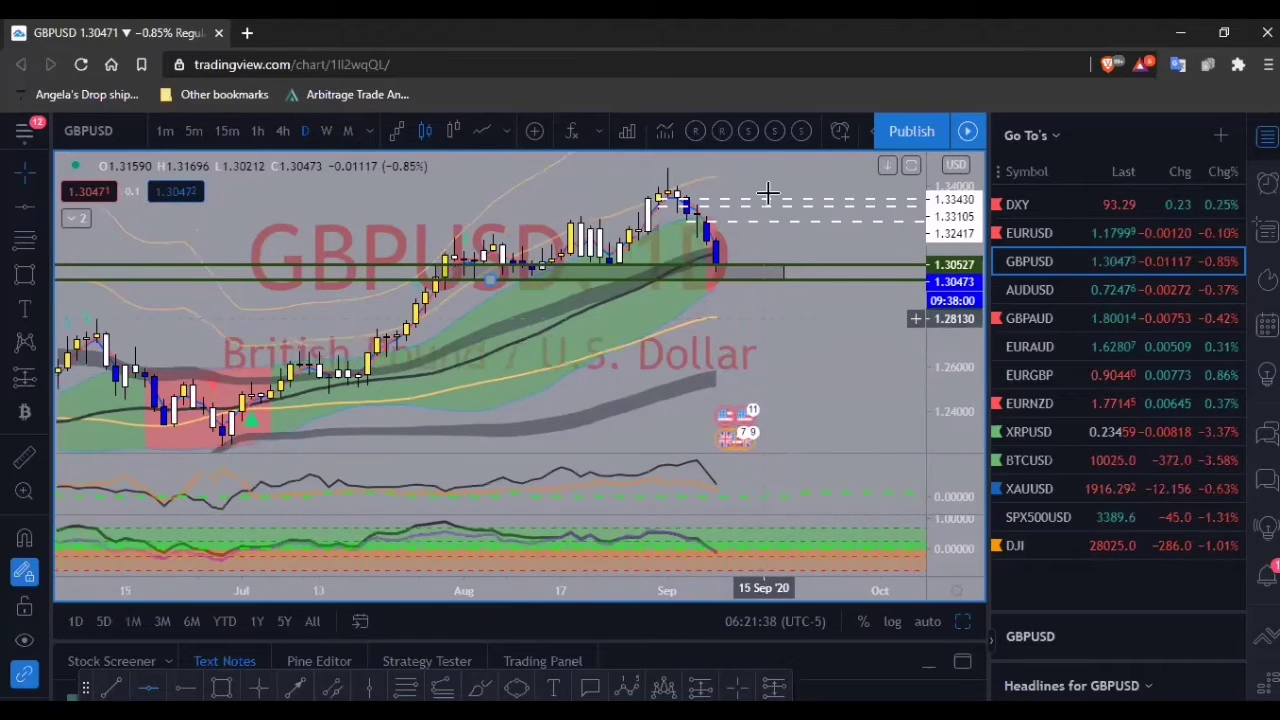
{"action": "scroll", "coordinate": [767, 193], "scroll_direction": "up", "scroll_amount": 1}
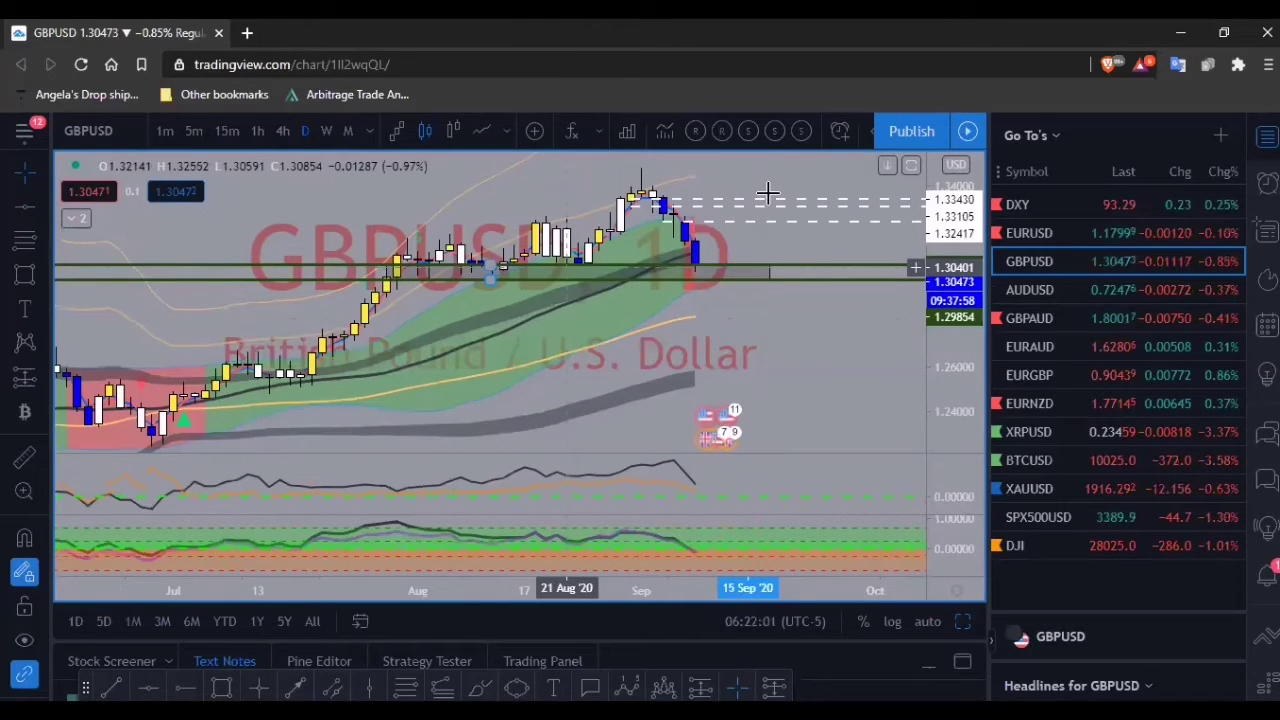
- Delete the dashed white ray at 1.33430 and move the one at 1.33105 up to 1.33837, starting at 28 Aug '20
{"action": "left_click", "coordinate": [753, 207]}
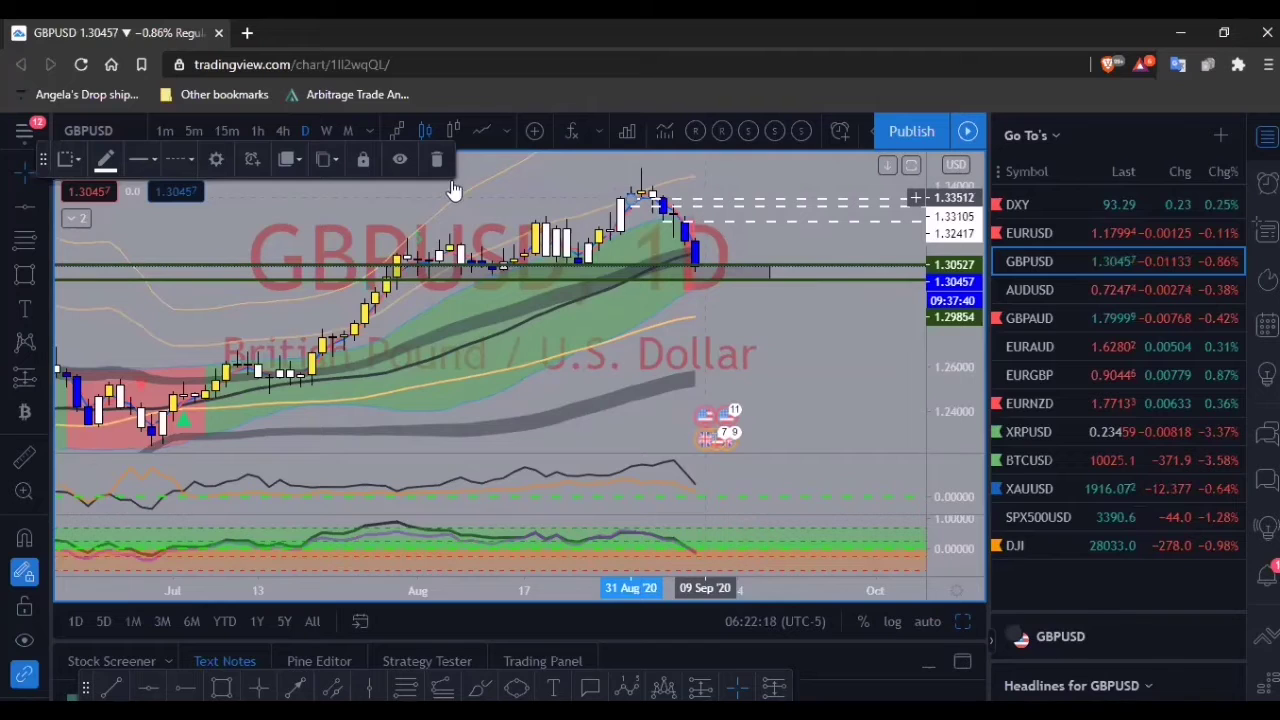
{"action": "left_click", "coordinate": [686, 208]}
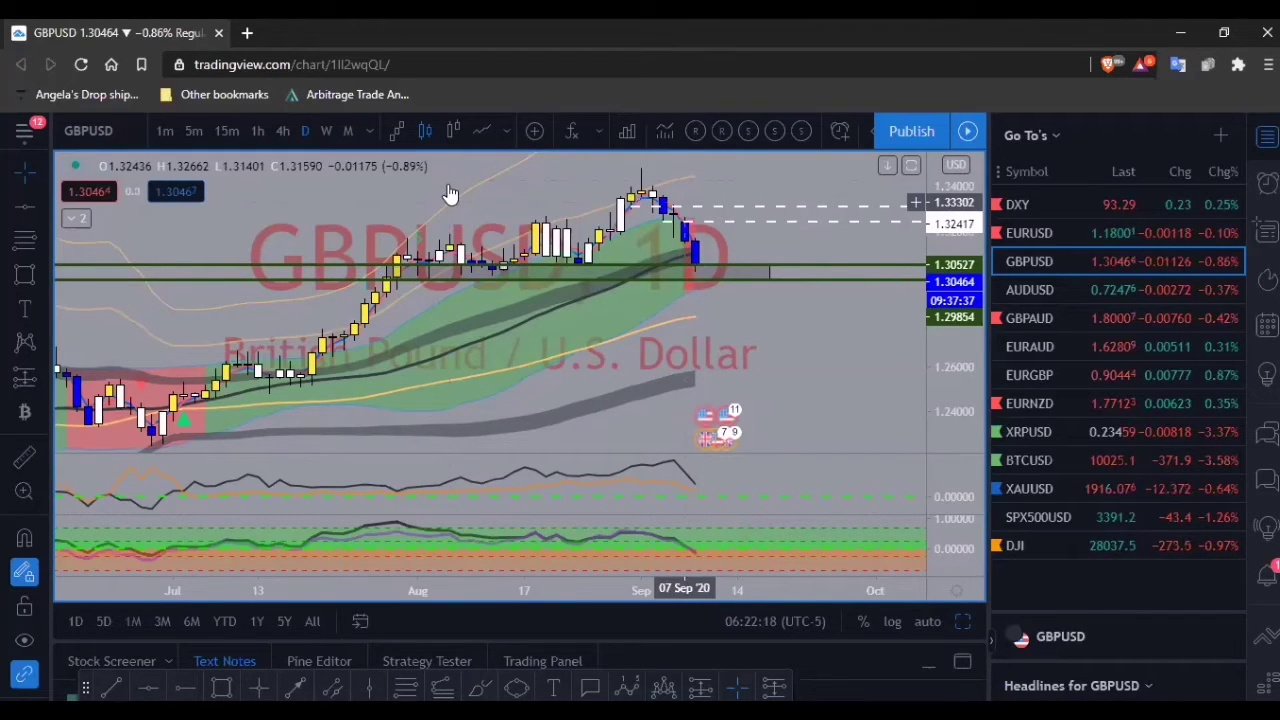
{"action": "left_click", "coordinate": [451, 198]}
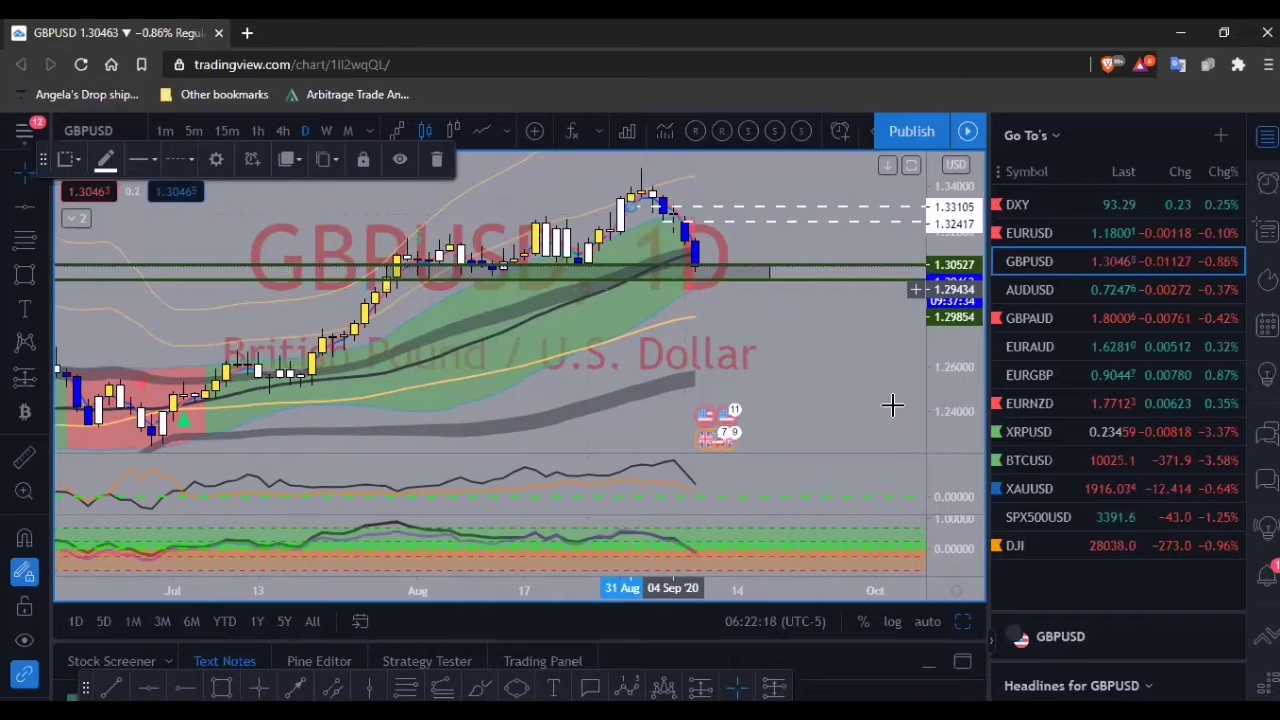
{"action": "scroll", "coordinate": [947, 395], "scroll_direction": "up", "scroll_amount": 1}
{"action": "scroll", "coordinate": [941, 380], "scroll_direction": "up", "scroll_amount": 1}
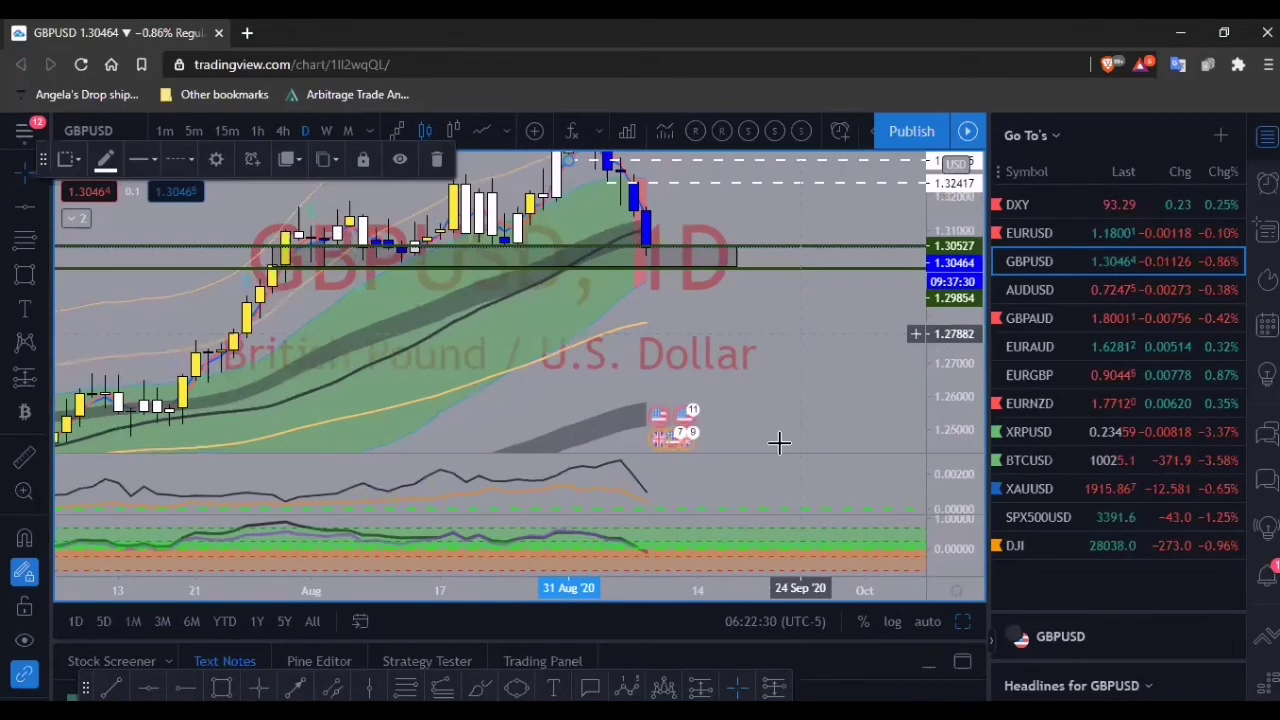
{"action": "left_click", "coordinate": [787, 477]}
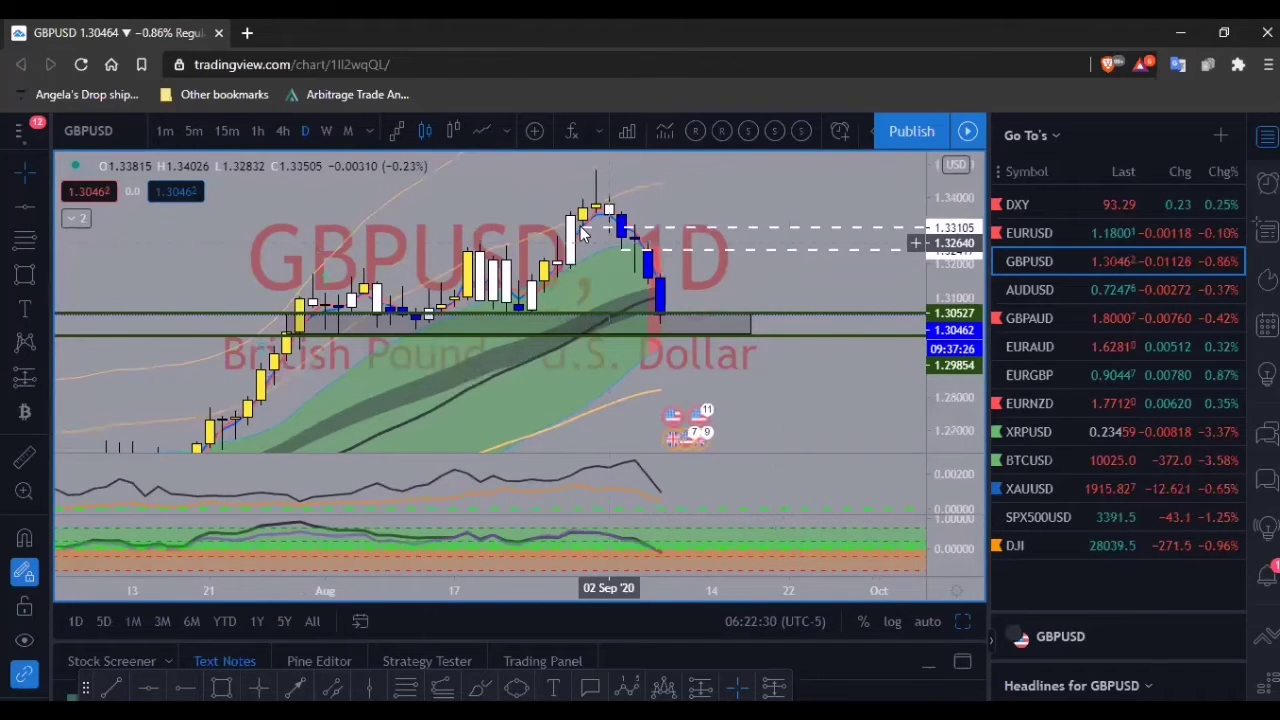
{"action": "left_click_drag", "start_coordinate": [583, 228], "coordinate": [565, 203]}
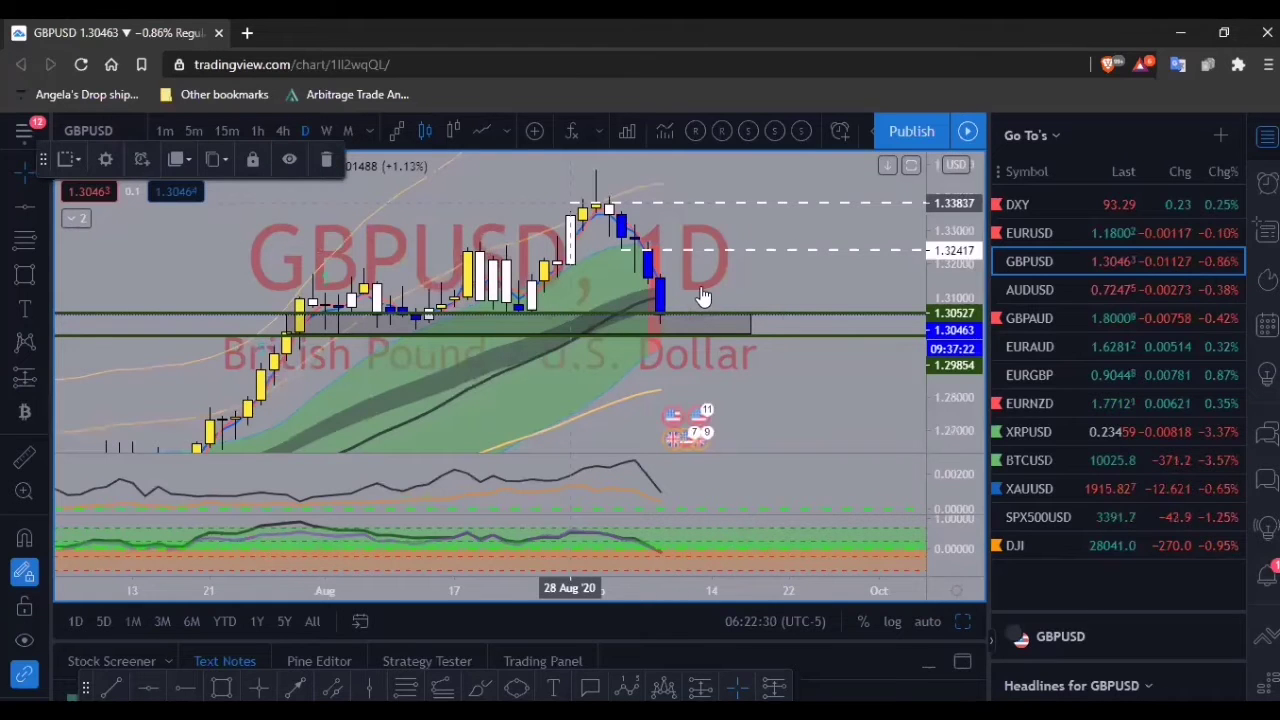
{"action": "left_click_drag", "start_coordinate": [700, 298], "coordinate": [756, 322]}
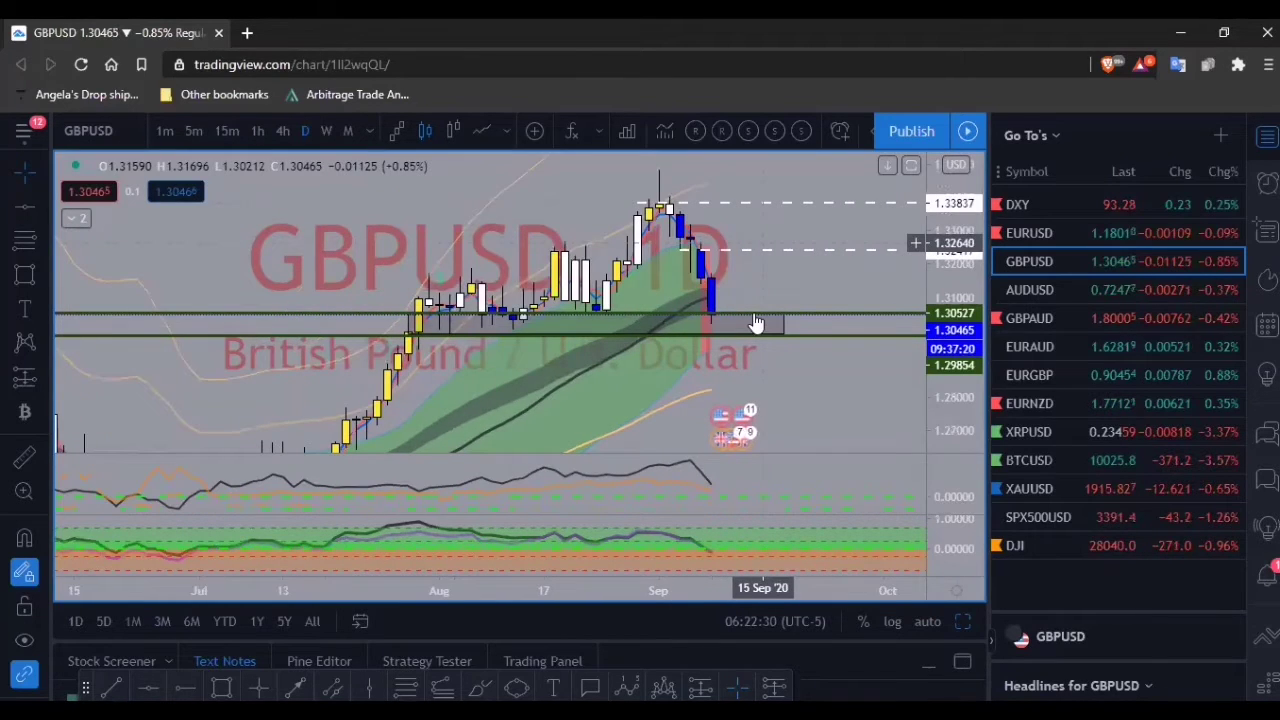
- Inspect GBPUSD daily price around the green zone, then switch the chart to the 1-hour timeframe
{"action": "scroll", "coordinate": [756, 322], "scroll_direction": "down", "scroll_amount": 1}
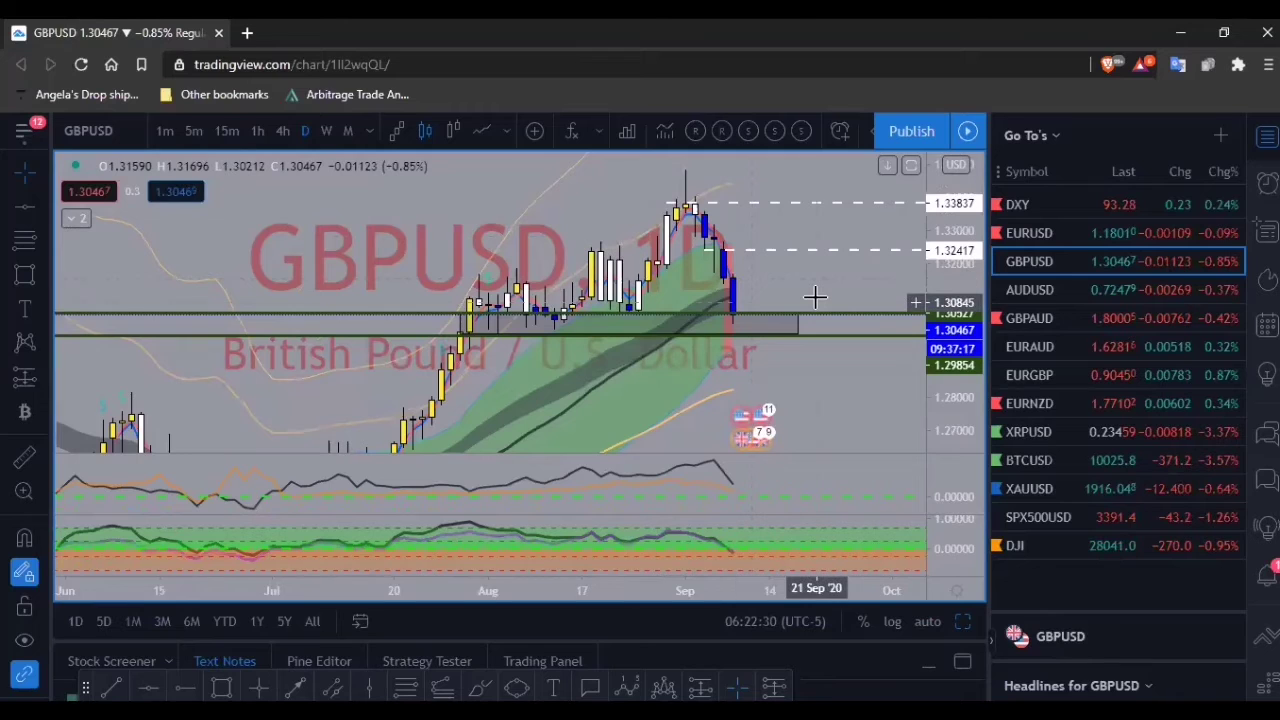
{"action": "scroll", "coordinate": [836, 295], "scroll_direction": "up", "scroll_amount": 1}
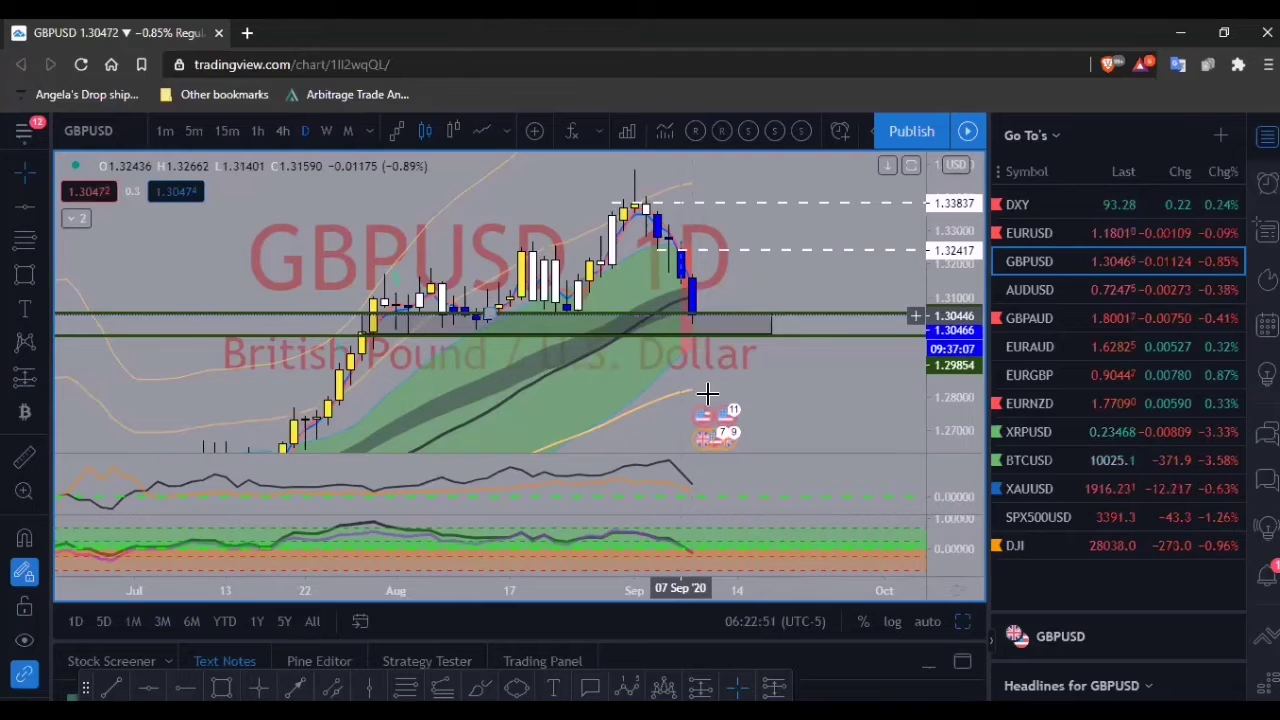
{"action": "right_click", "coordinate": [703, 315]}
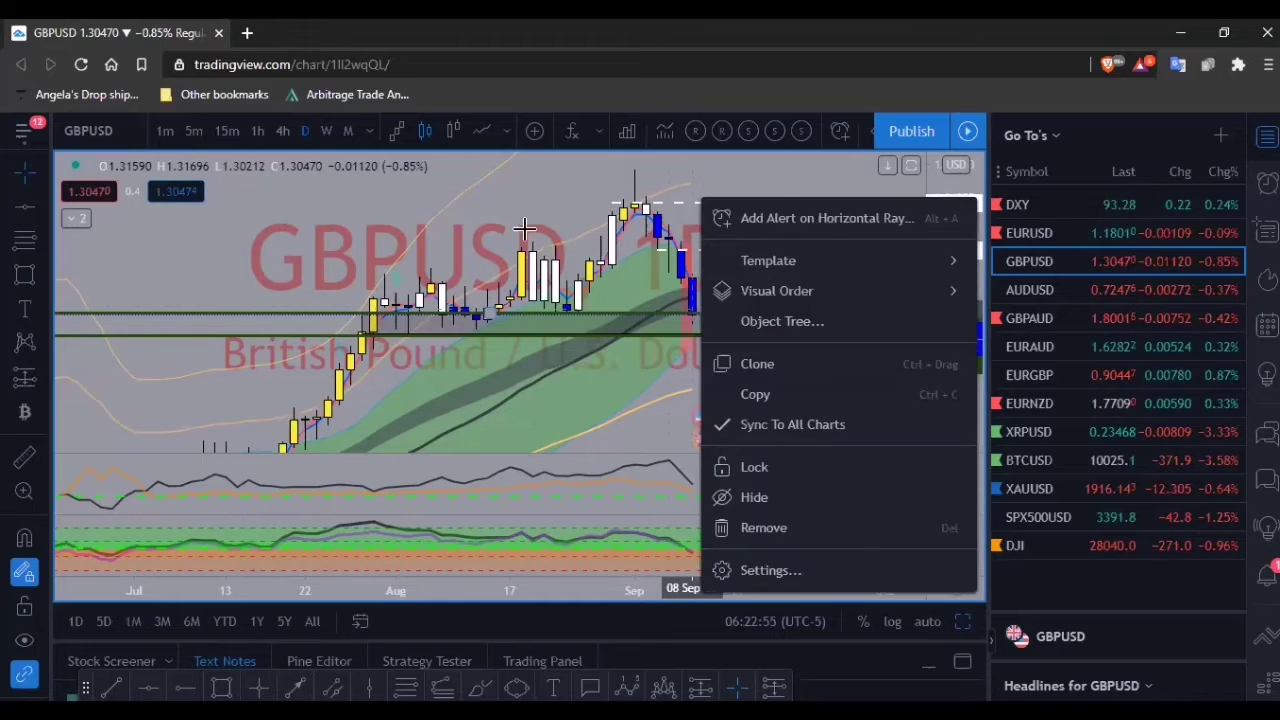
{"action": "left_click", "coordinate": [272, 136]}
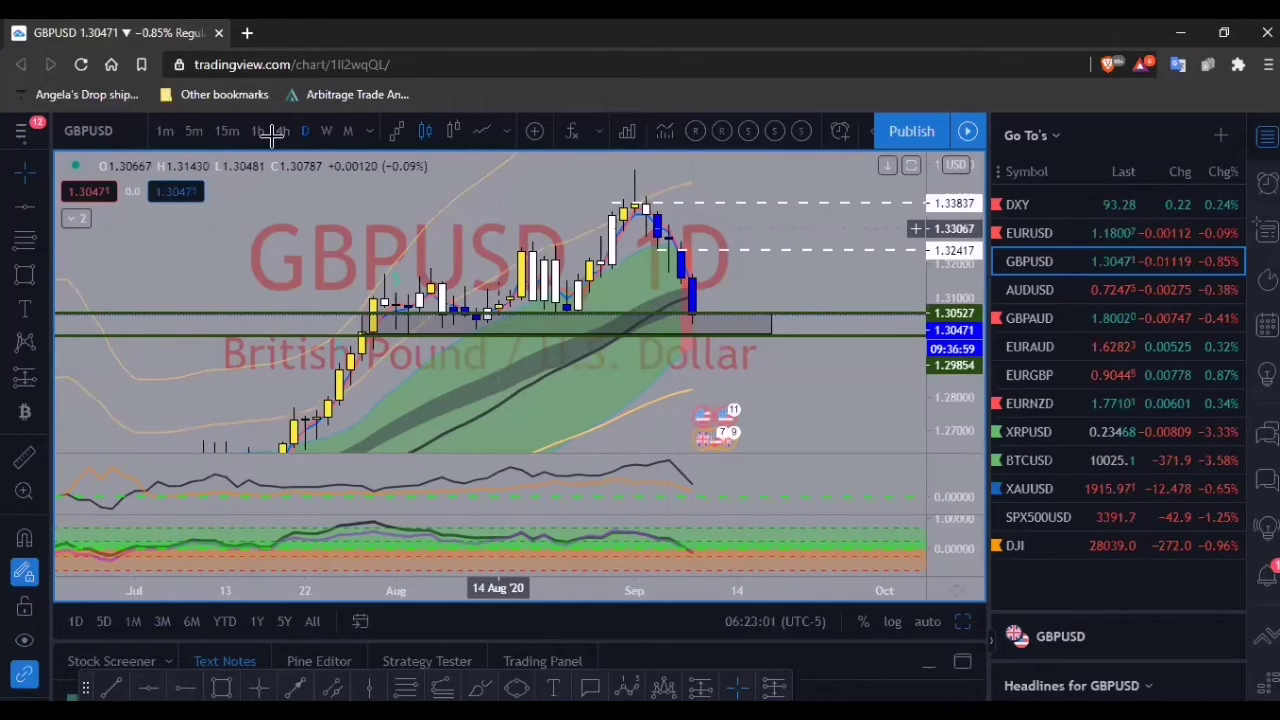
{"action": "left_click", "coordinate": [259, 131]}
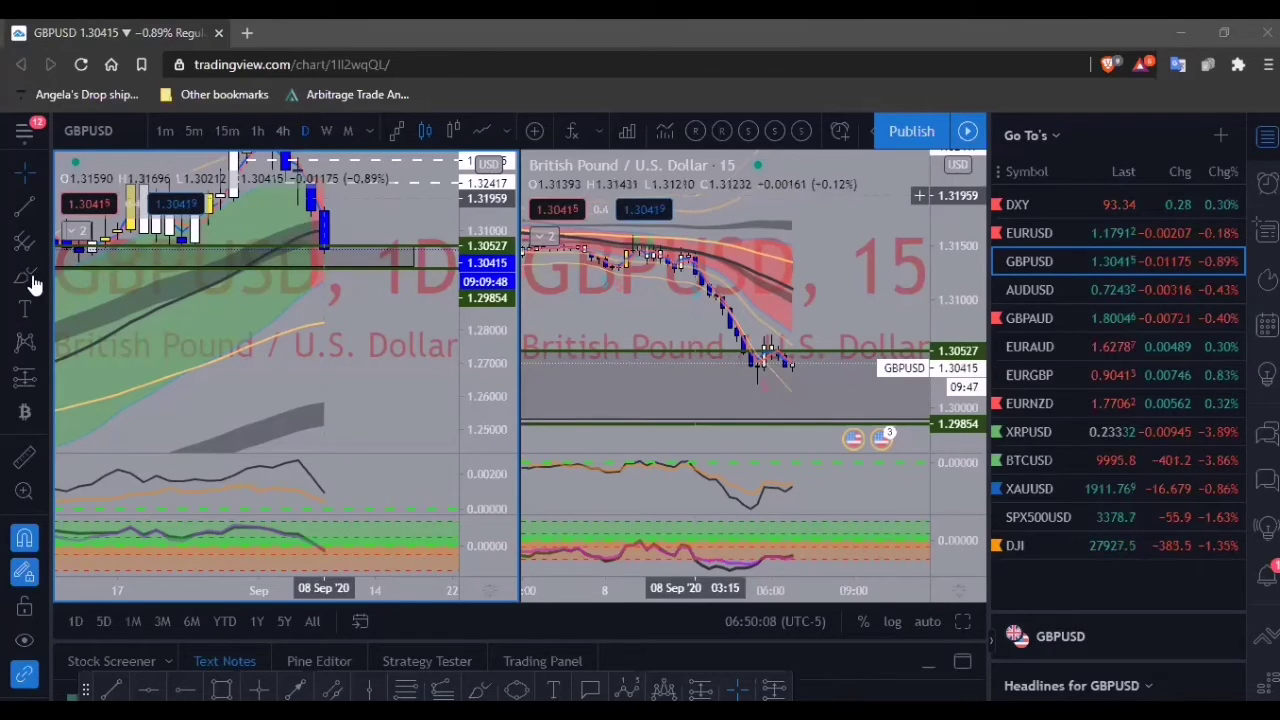
- Draw a brush path with an arrowhead from the 8 September GBPUSD daily candle, dipping, retesting the zone, and falling to about 1.263
{"action": "left_click", "coordinate": [35, 282]}
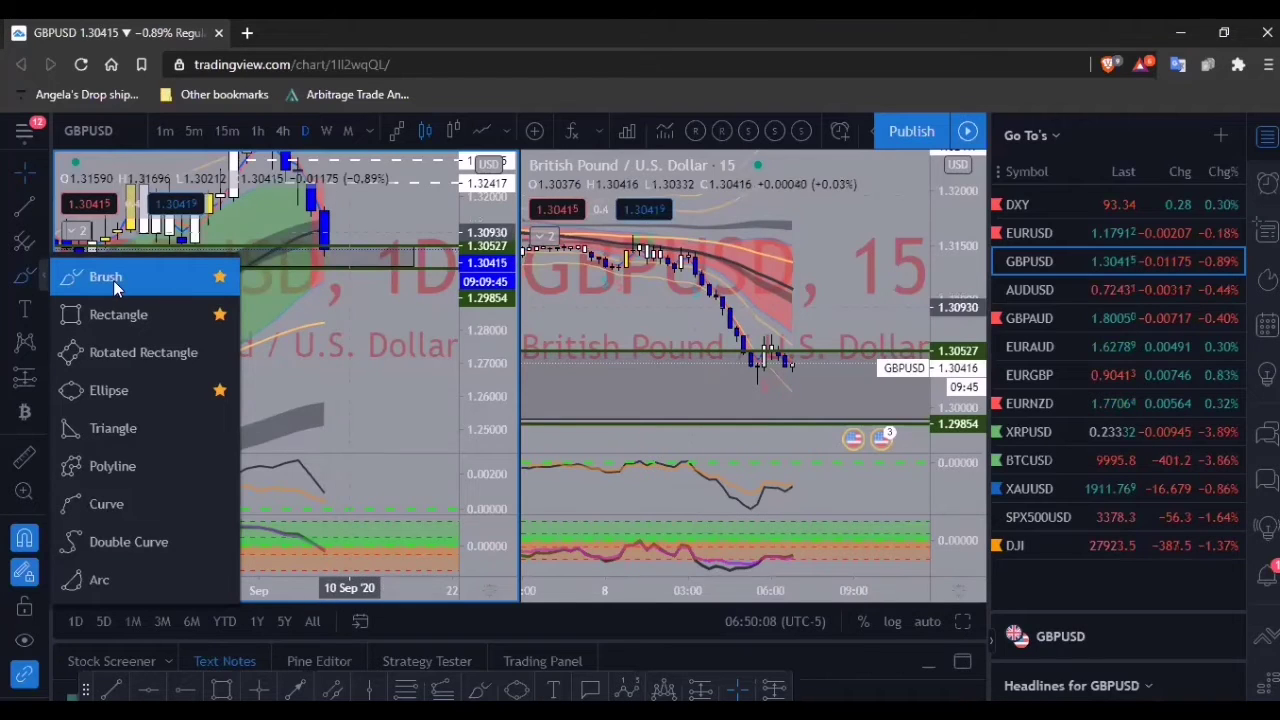
{"action": "left_click", "coordinate": [321, 245]}
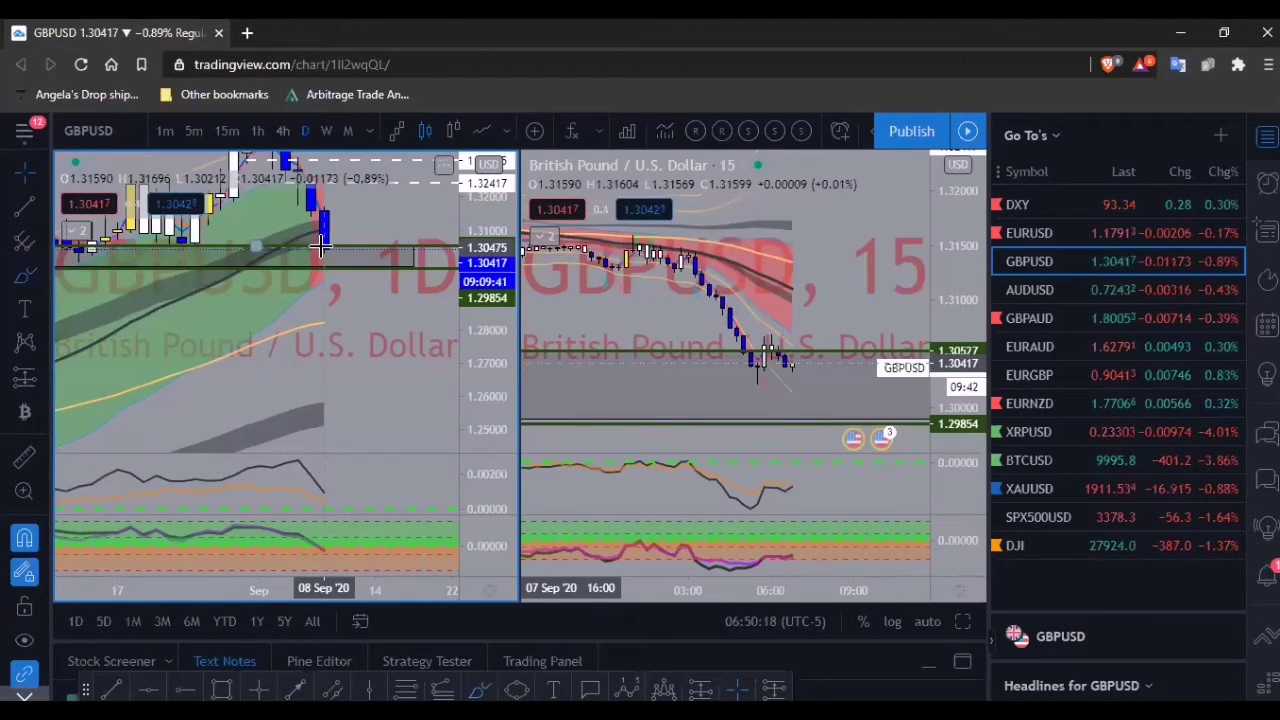
{"action": "left_click", "coordinate": [343, 286]}
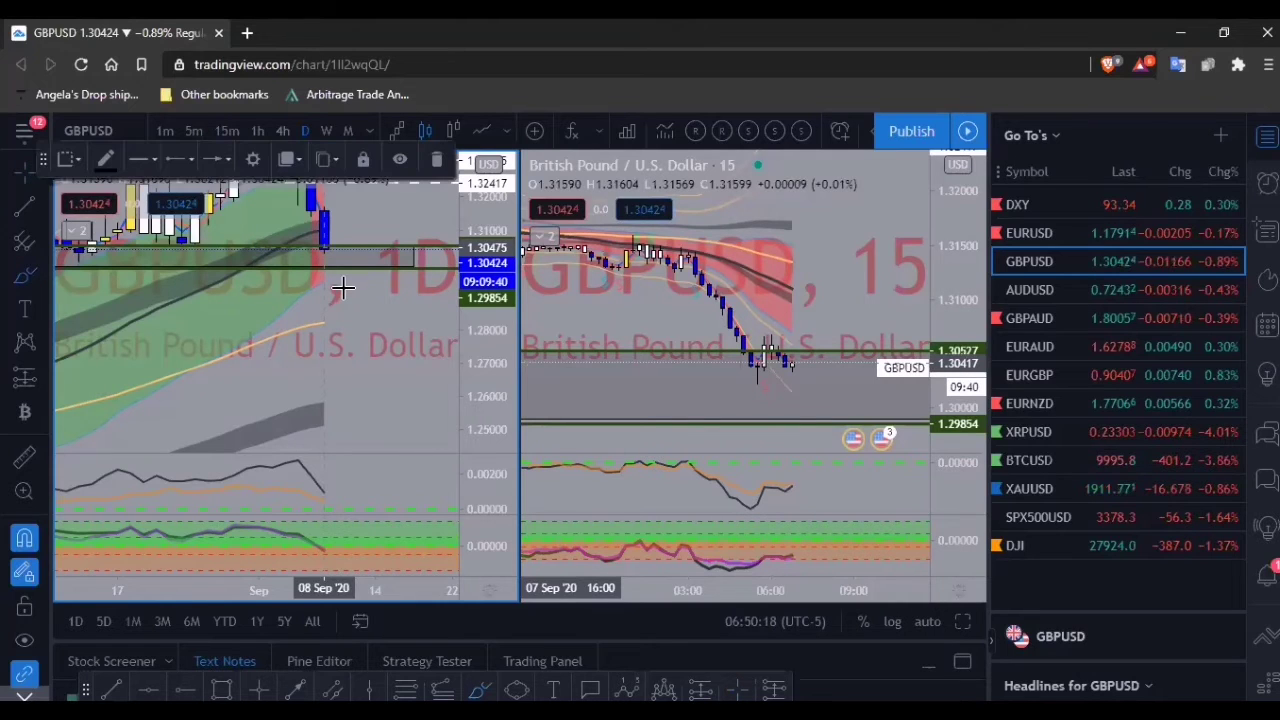
{"action": "left_click_drag", "start_coordinate": [347, 297], "coordinate": [349, 298]}
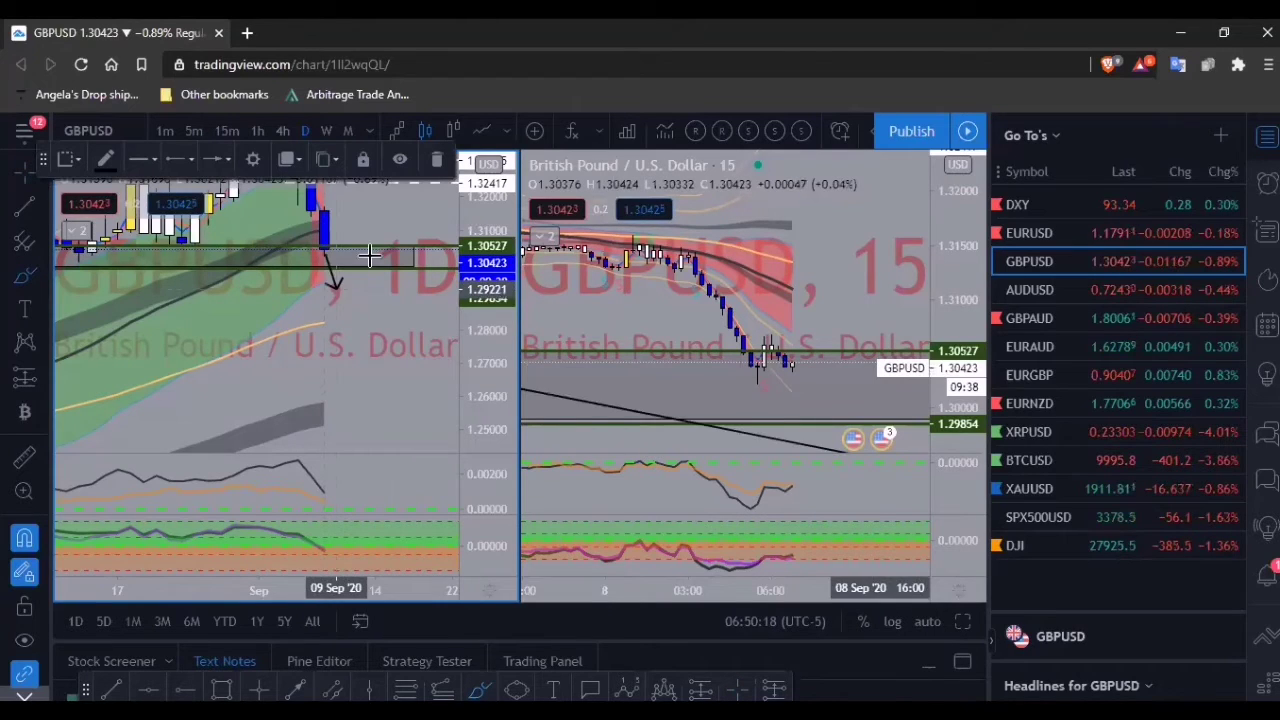
{"action": "left_click_drag", "start_coordinate": [386, 244], "coordinate": [407, 329]}
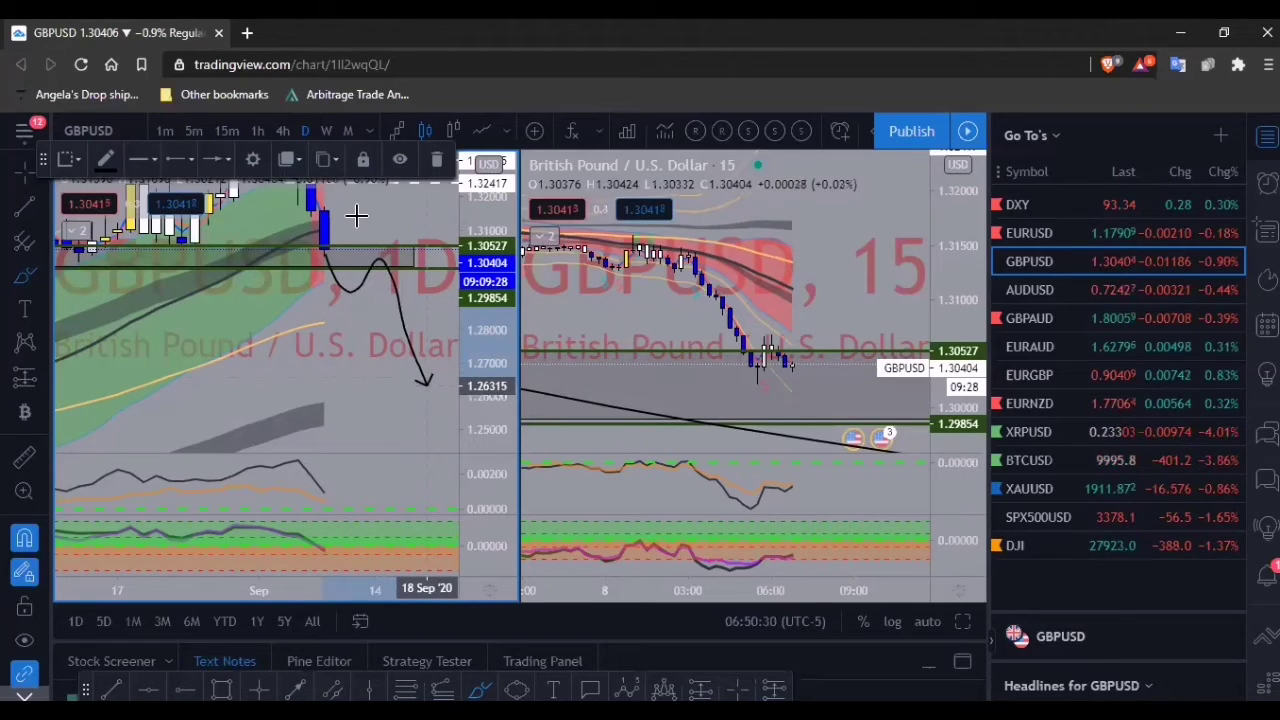
{"action": "left_click", "coordinate": [314, 257]}
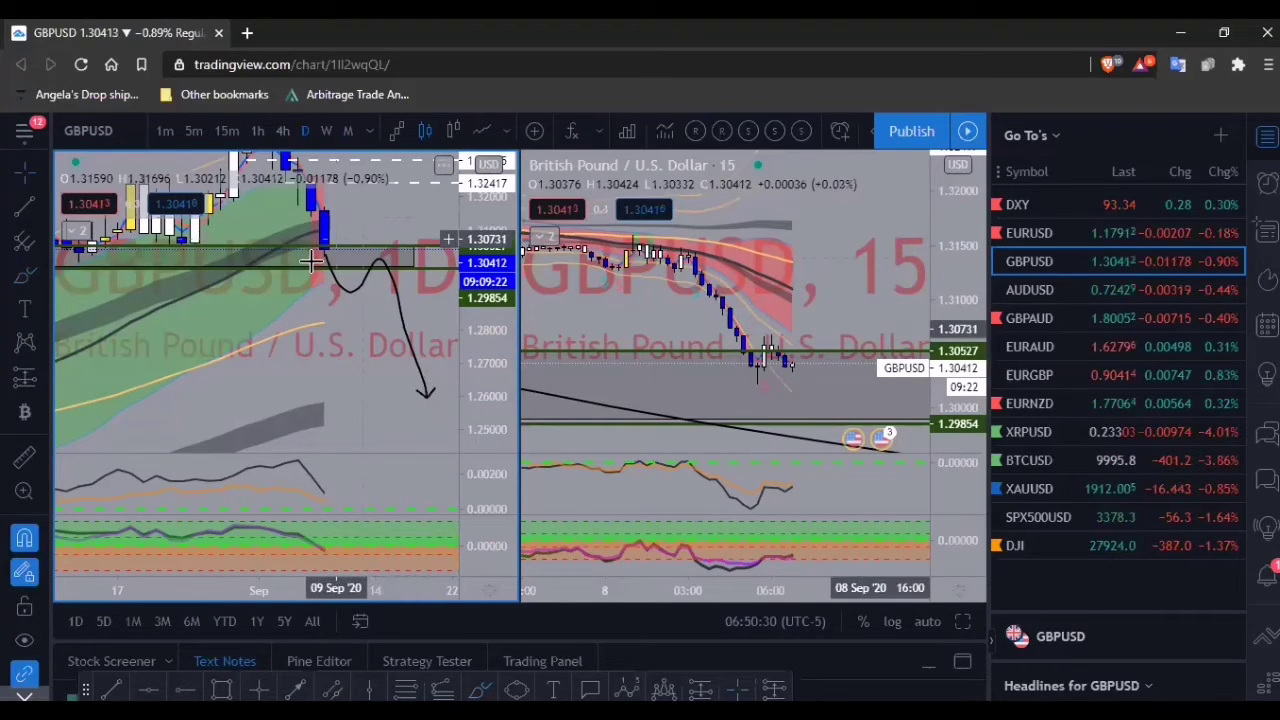
{"action": "left_click_drag", "start_coordinate": [326, 262], "coordinate": [326, 257]}
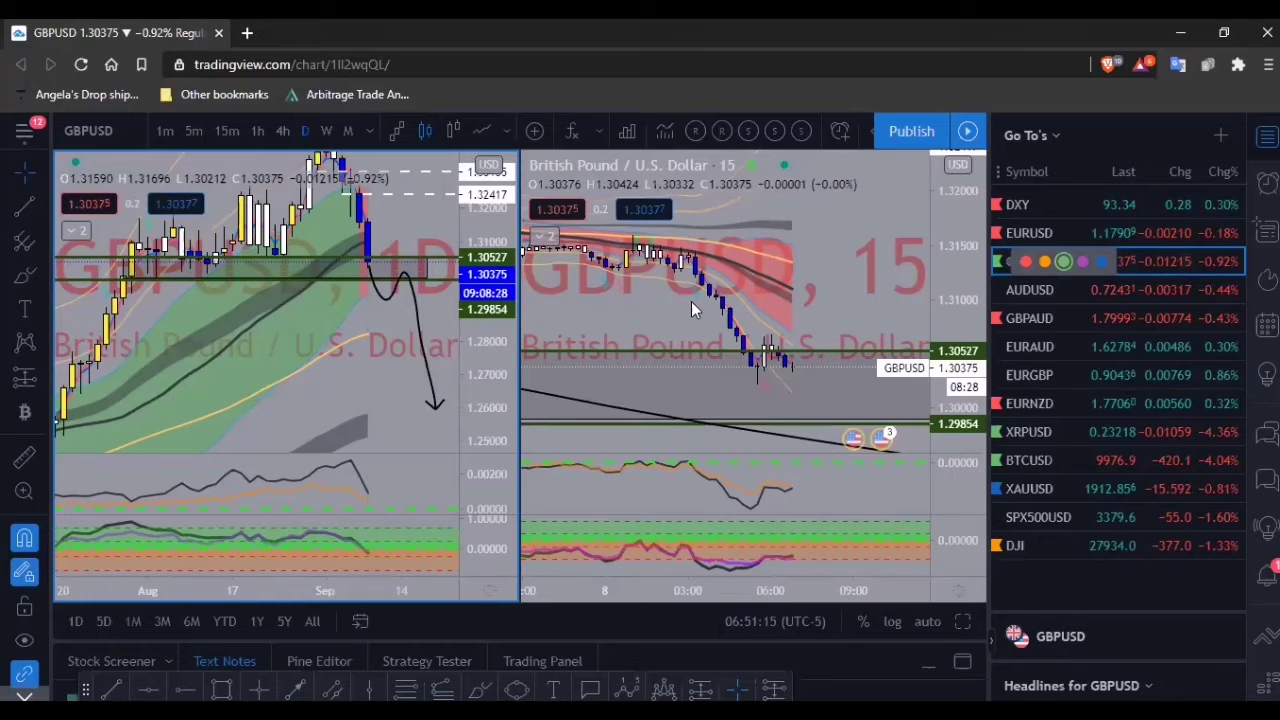
- Load AUDUSD from the watchlist, rescale the 15-minute chart's price axis, and delete the long position drawing
{"action": "left_click", "coordinate": [1029, 289]}
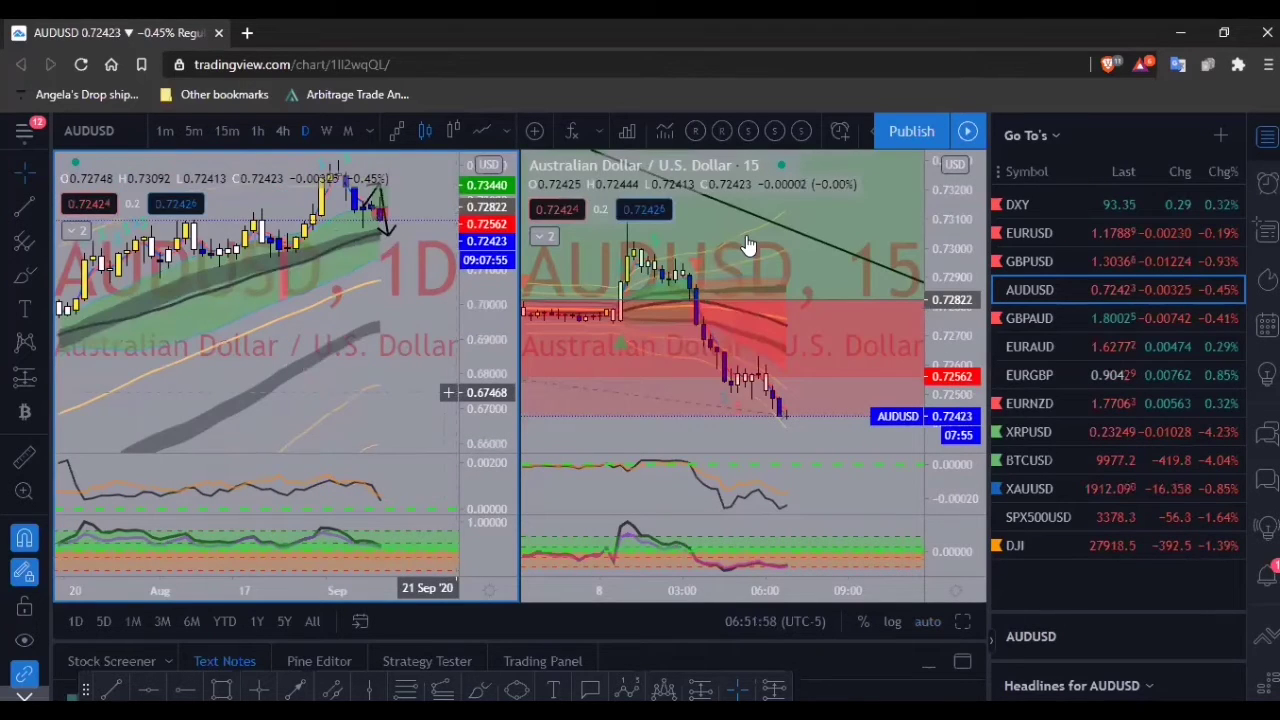
{"action": "left_click", "coordinate": [780, 410]}
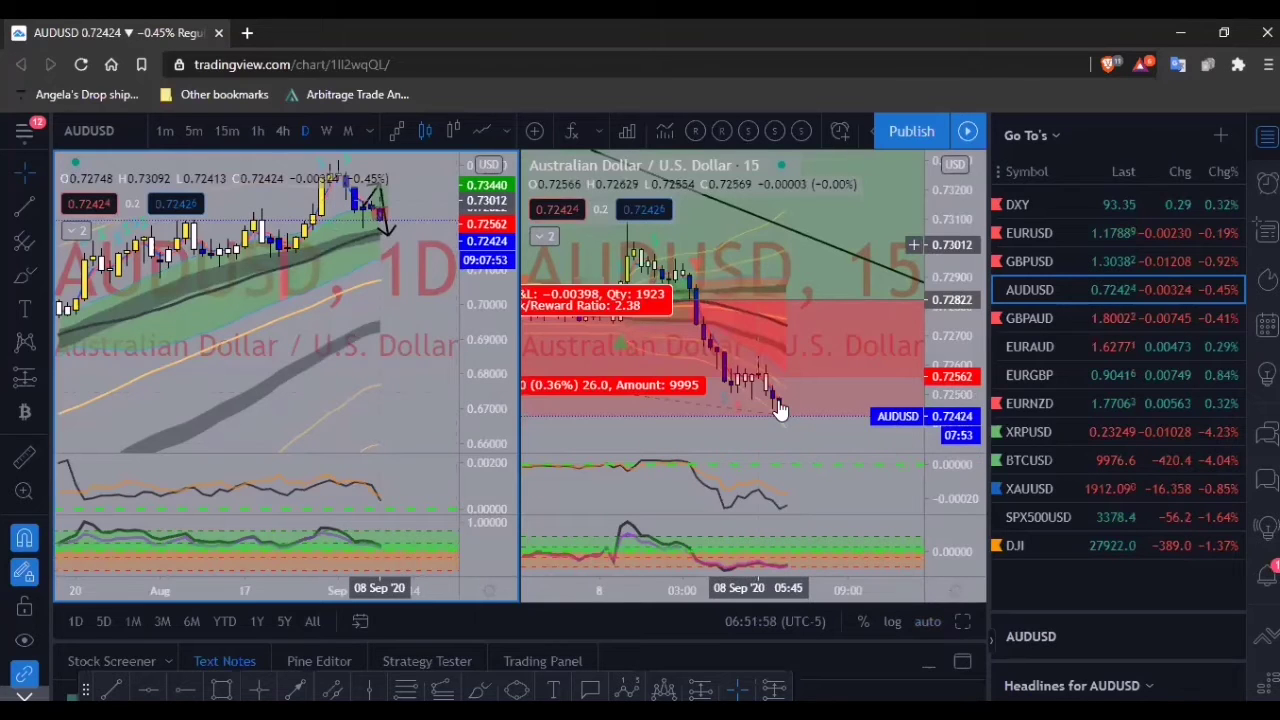
{"action": "left_click", "coordinate": [841, 420]}
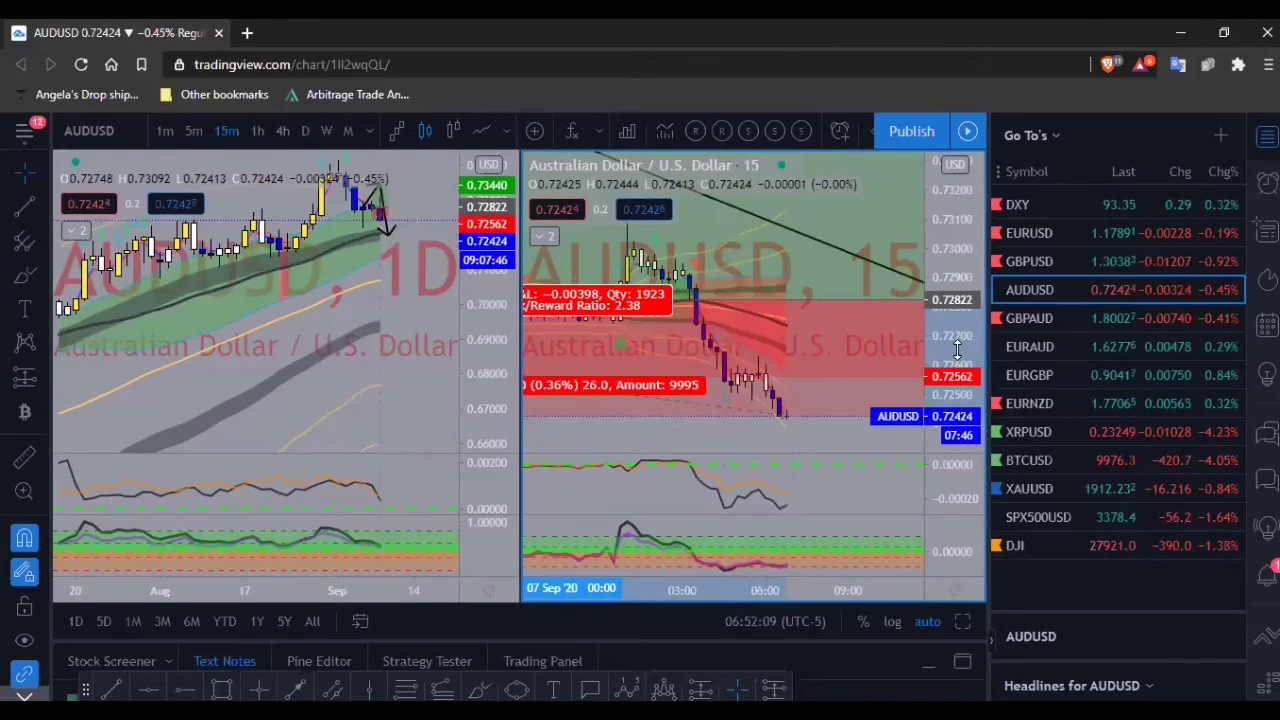
{"action": "left_click_drag", "start_coordinate": [933, 340], "coordinate": [797, 387]}
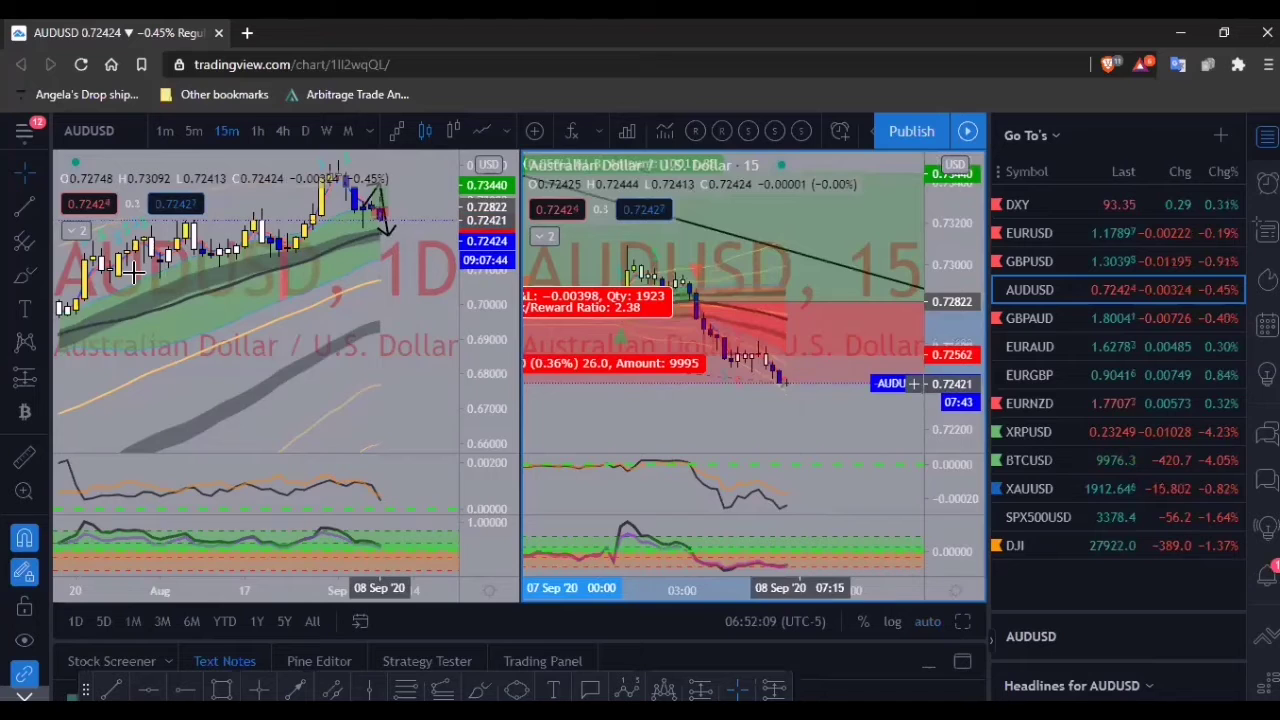
{"action": "left_click", "coordinate": [728, 330]}
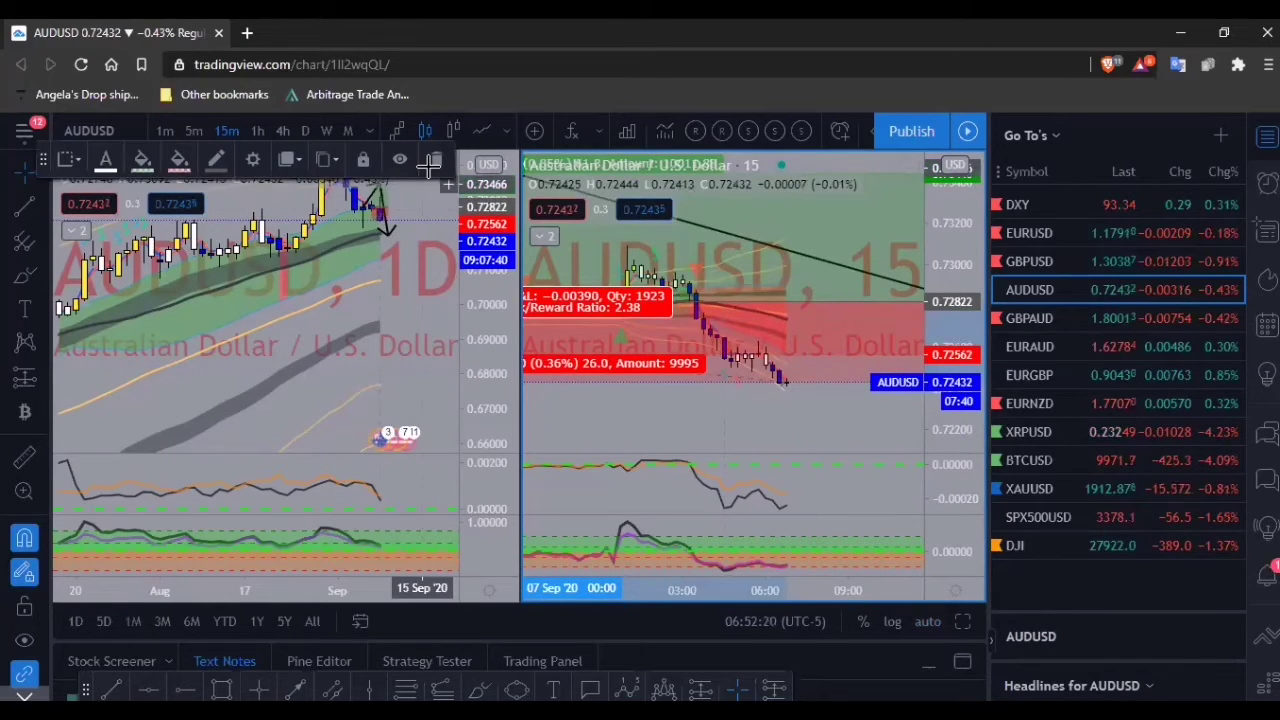
{"action": "left_click", "coordinate": [432, 161]}
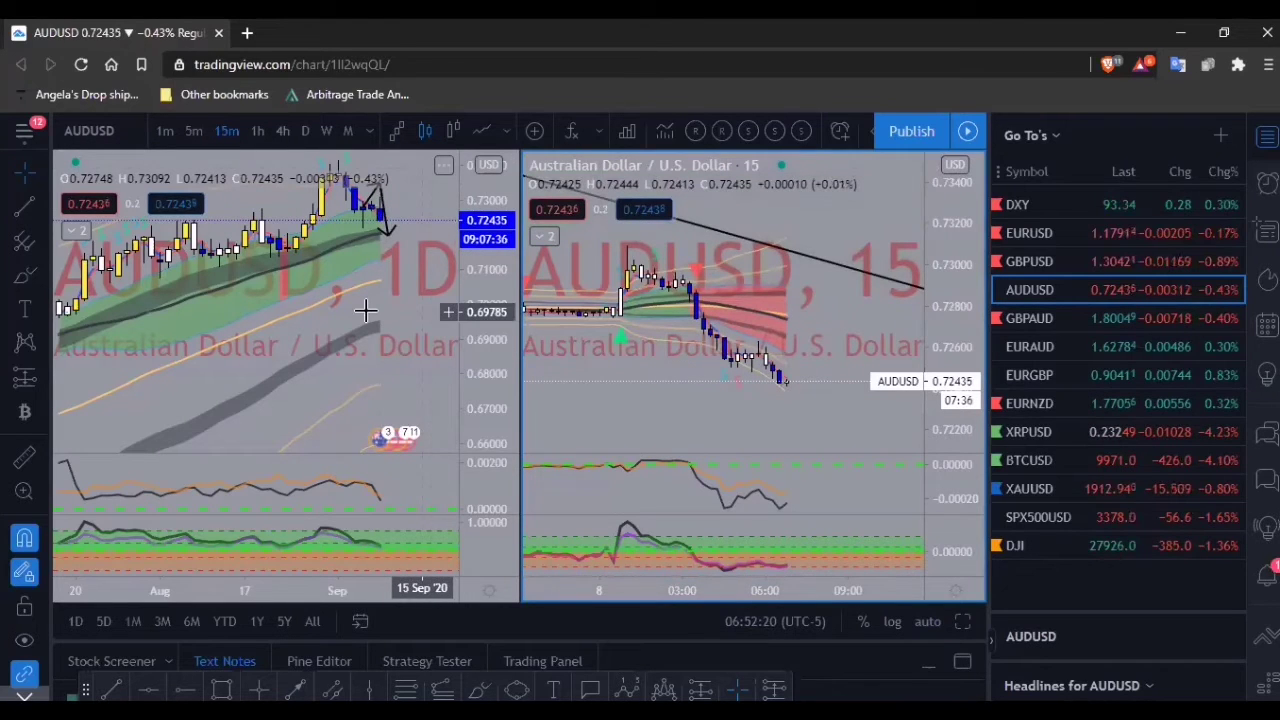
- Place a green horizontal line at 0.71841 on the AUDUSD daily chart
{"action": "left_click", "coordinate": [330, 362]}
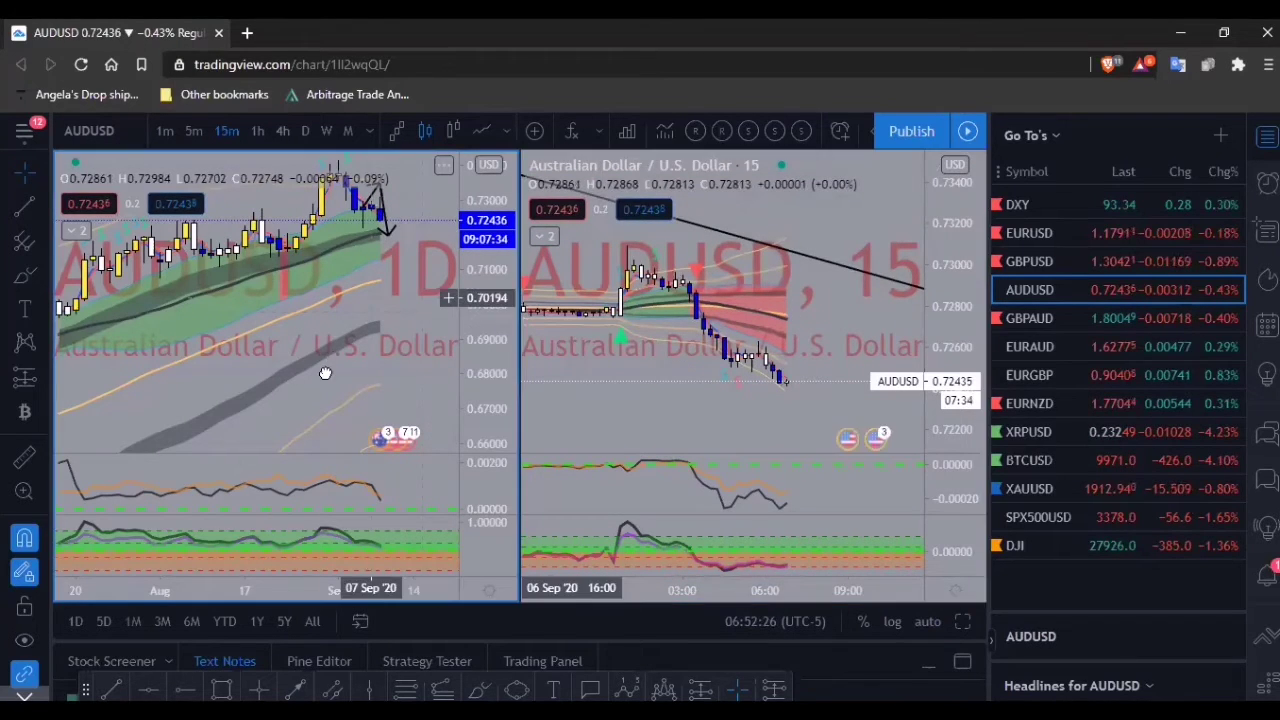
{"action": "left_click_drag", "start_coordinate": [334, 355], "coordinate": [323, 376]}
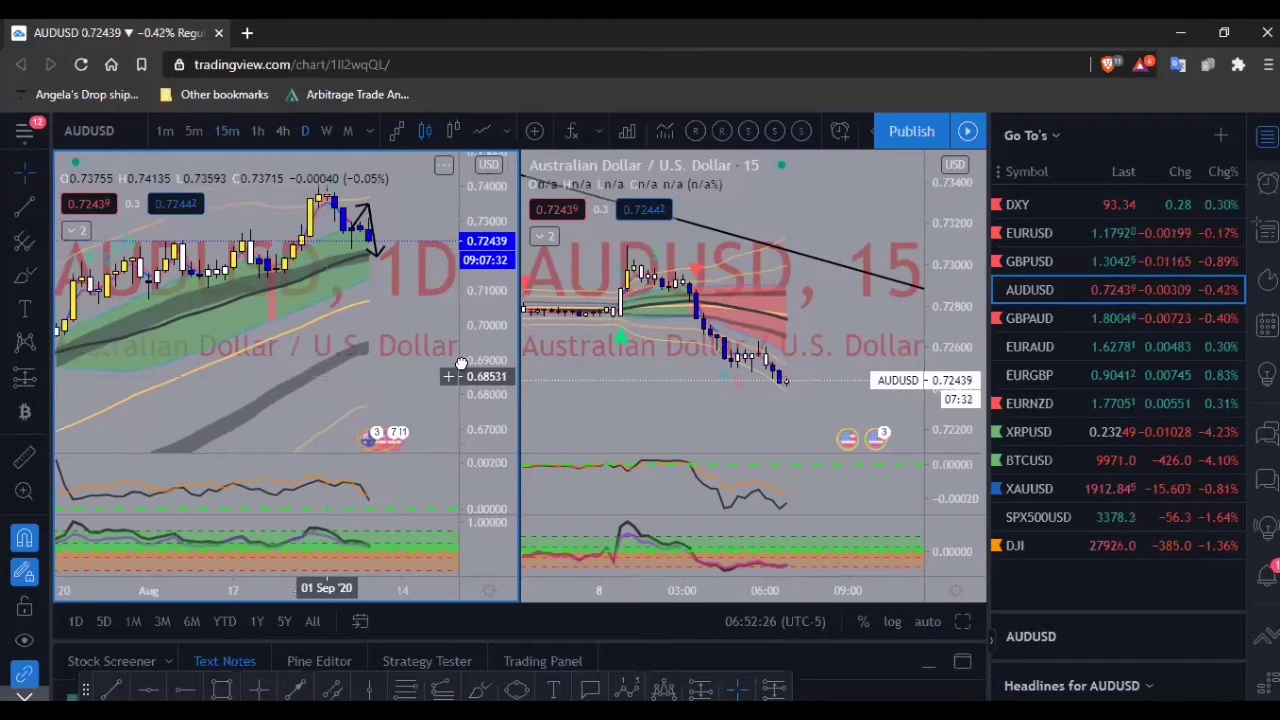
{"action": "left_click_drag", "start_coordinate": [476, 352], "coordinate": [447, 330]}
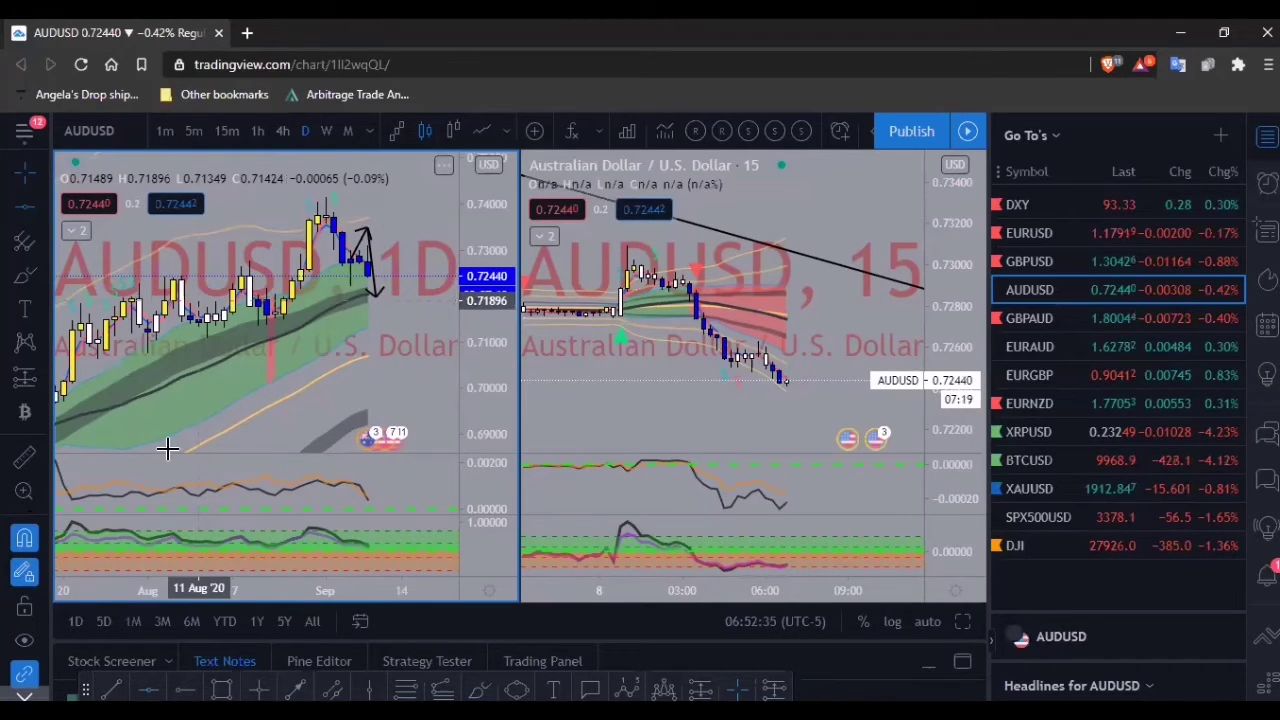
{"action": "left_click", "coordinate": [301, 301]}
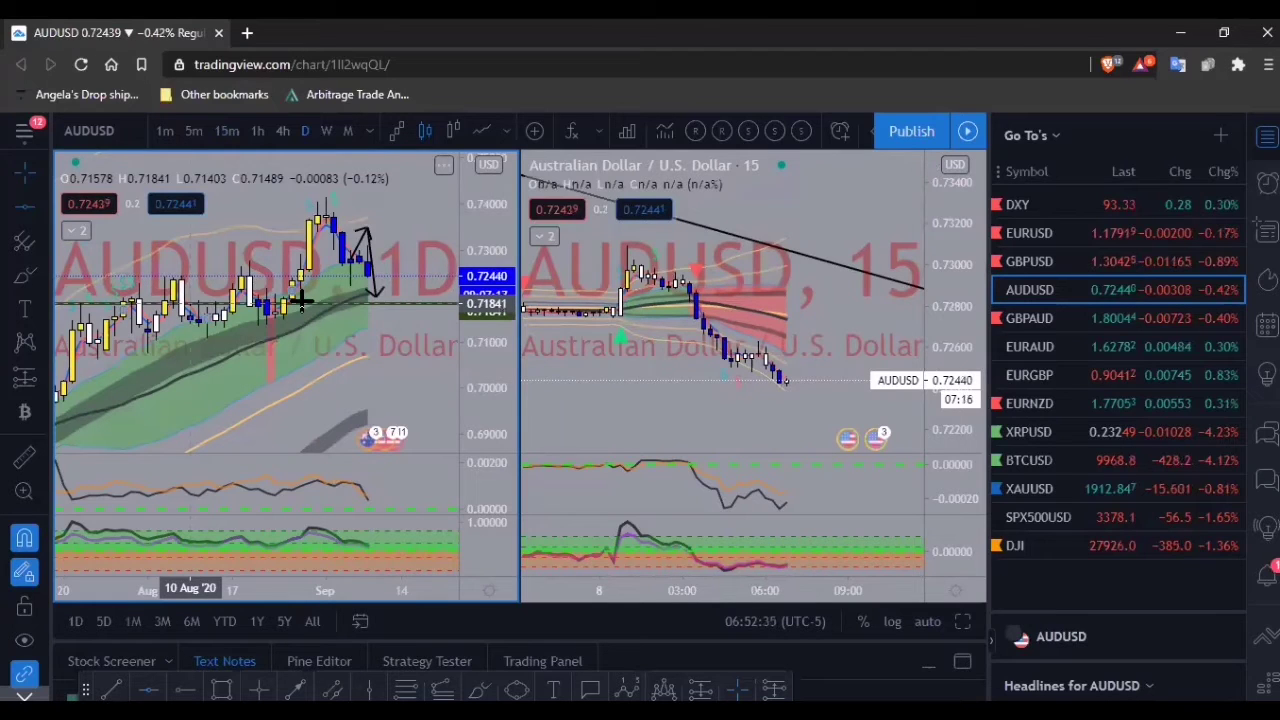
{"action": "left_click", "coordinate": [300, 302]}
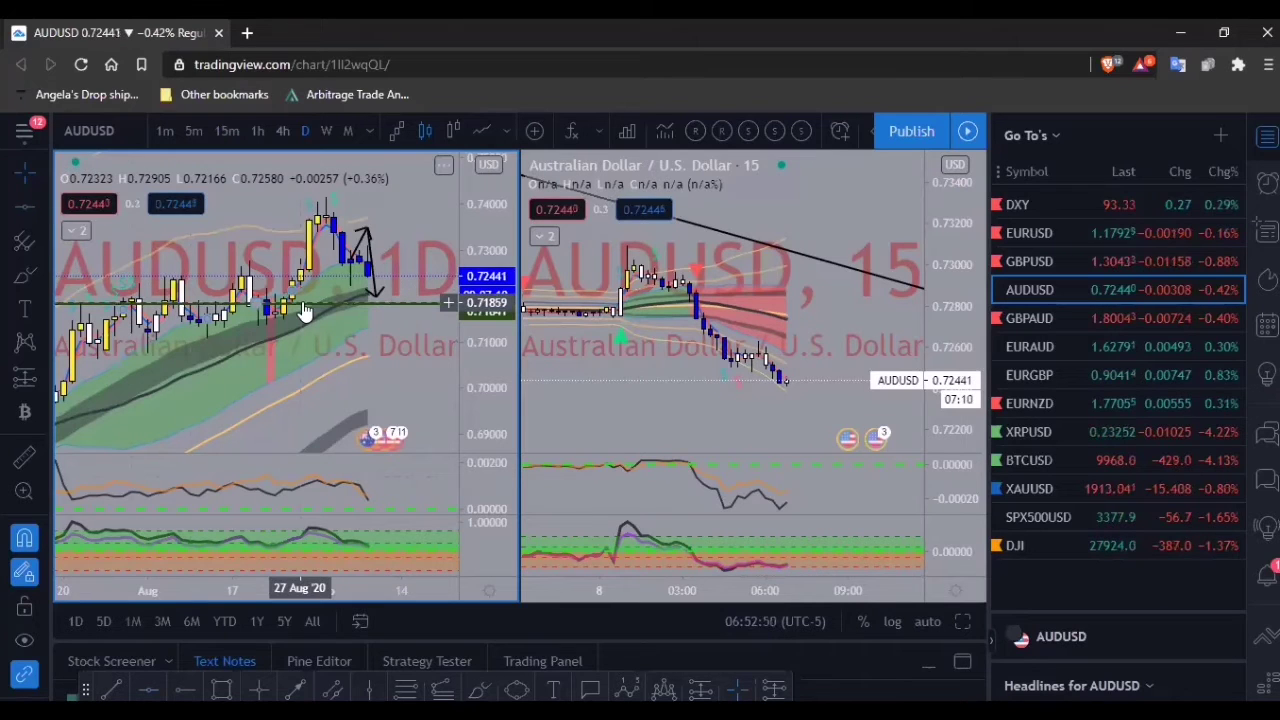
- Turn off magnet snapping for the drawing tools
{"action": "left_click", "coordinate": [35, 541]}
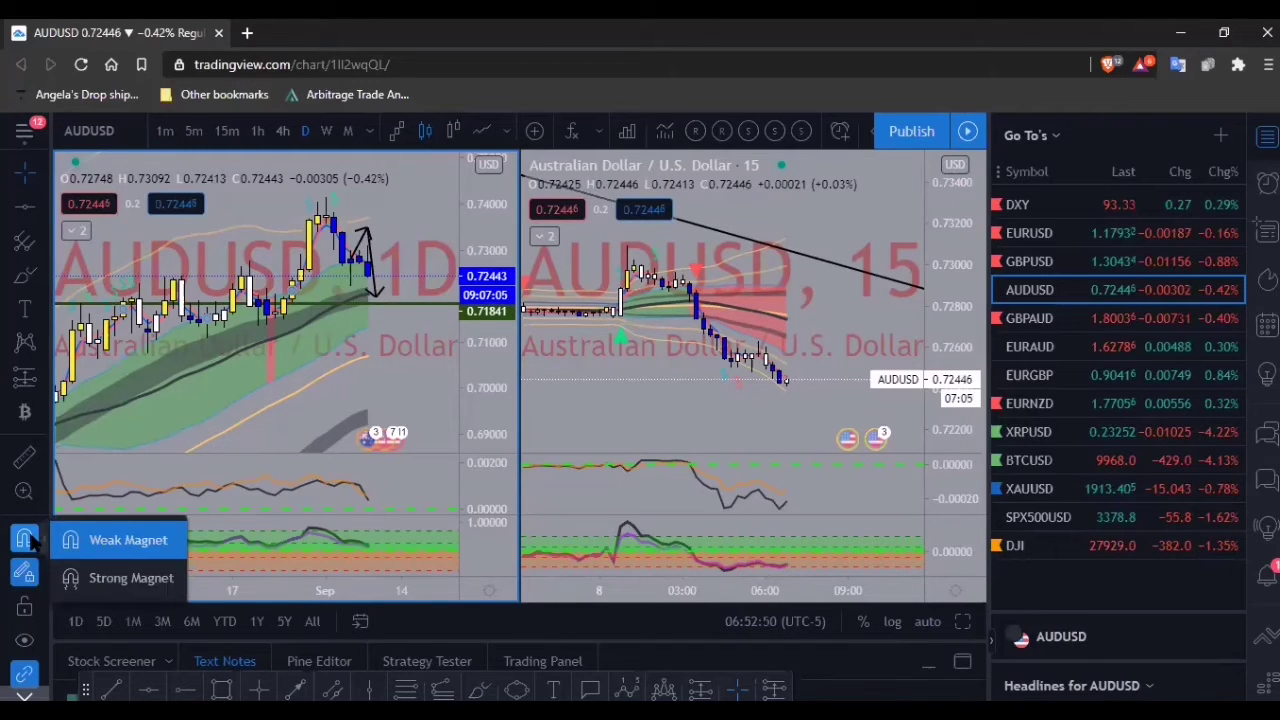
{"action": "left_click", "coordinate": [33, 541]}
{"action": "left_click", "coordinate": [33, 541]}
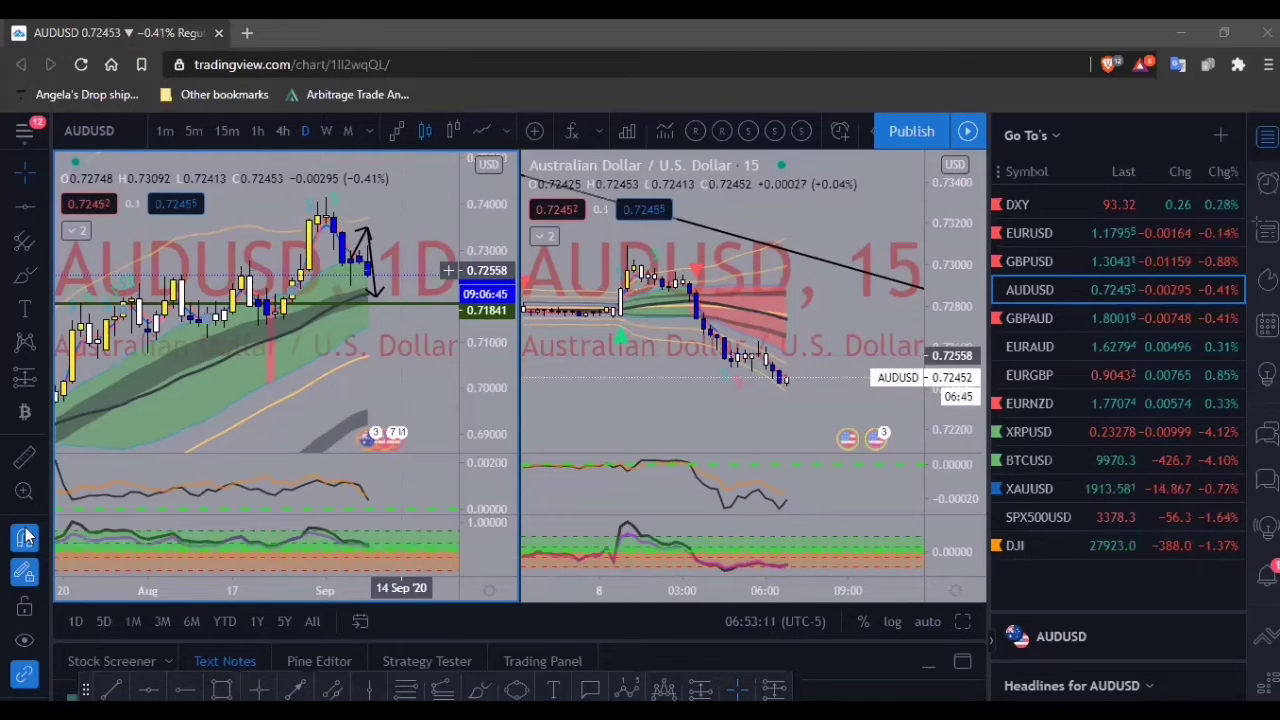
{"action": "left_click", "coordinate": [44, 544]}
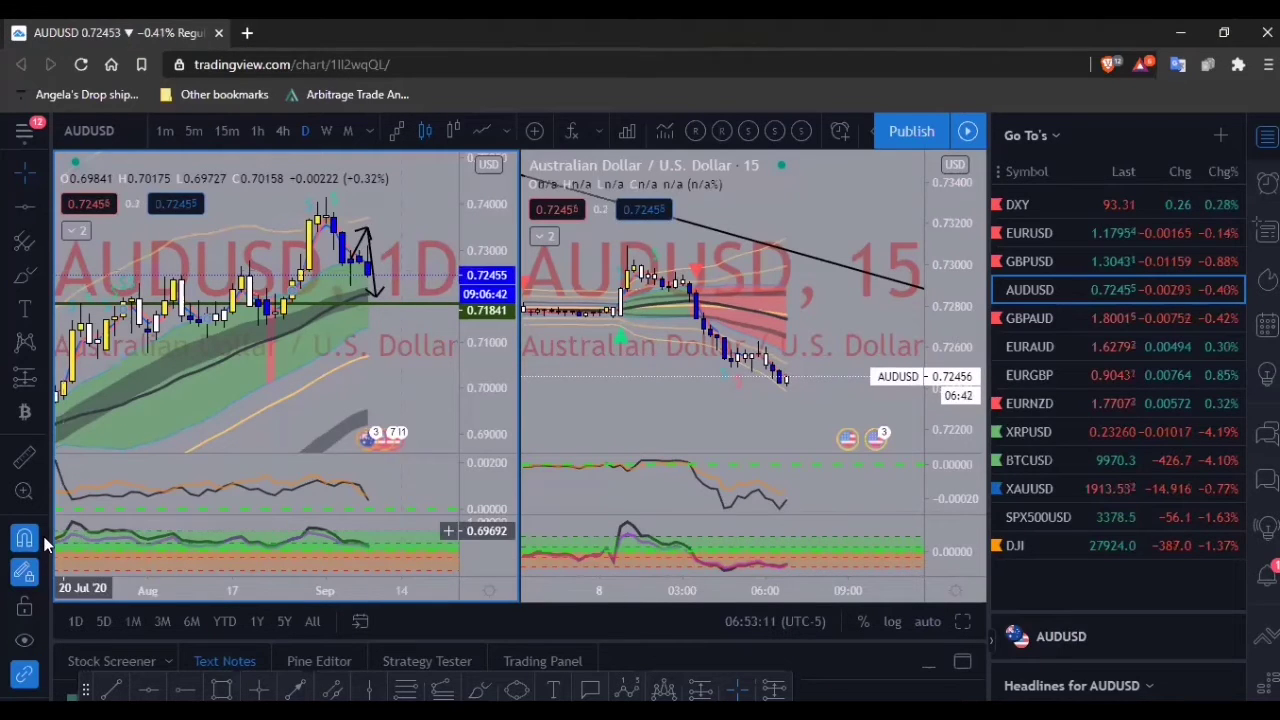
{"action": "left_click", "coordinate": [44, 543]}
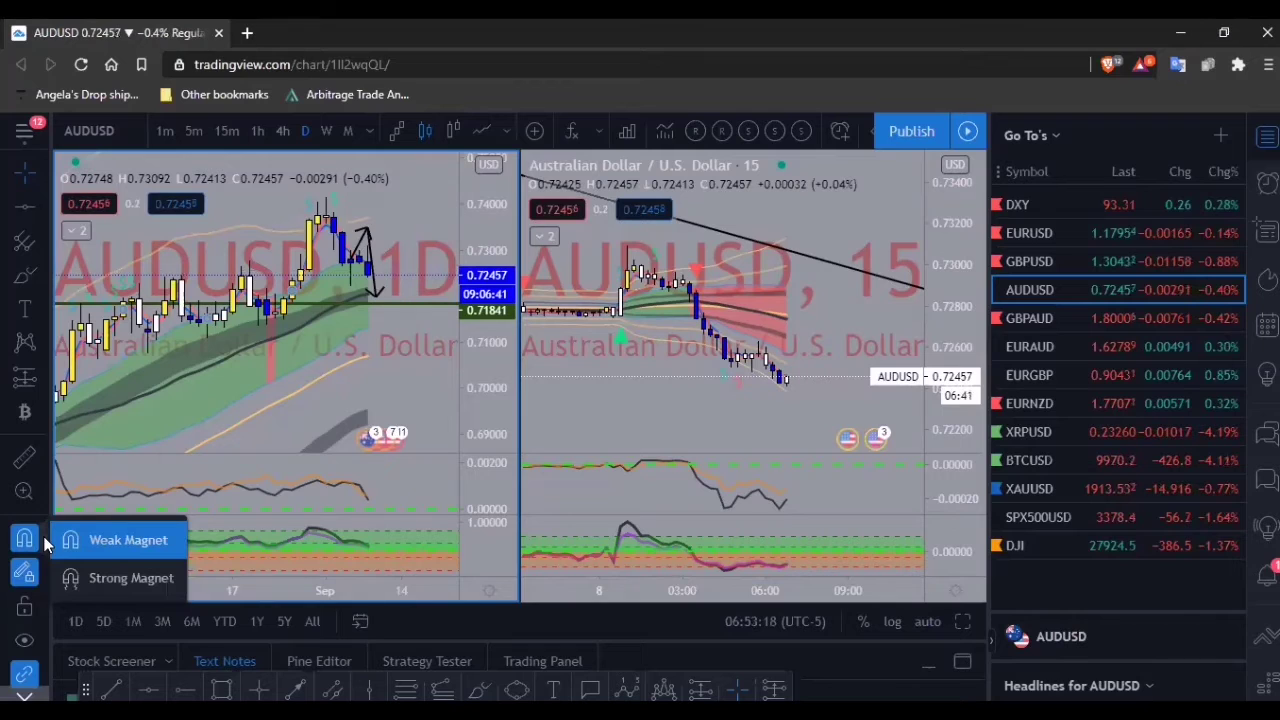
{"action": "scroll", "coordinate": [19, 430], "scroll_direction": "down", "scroll_amount": 2}
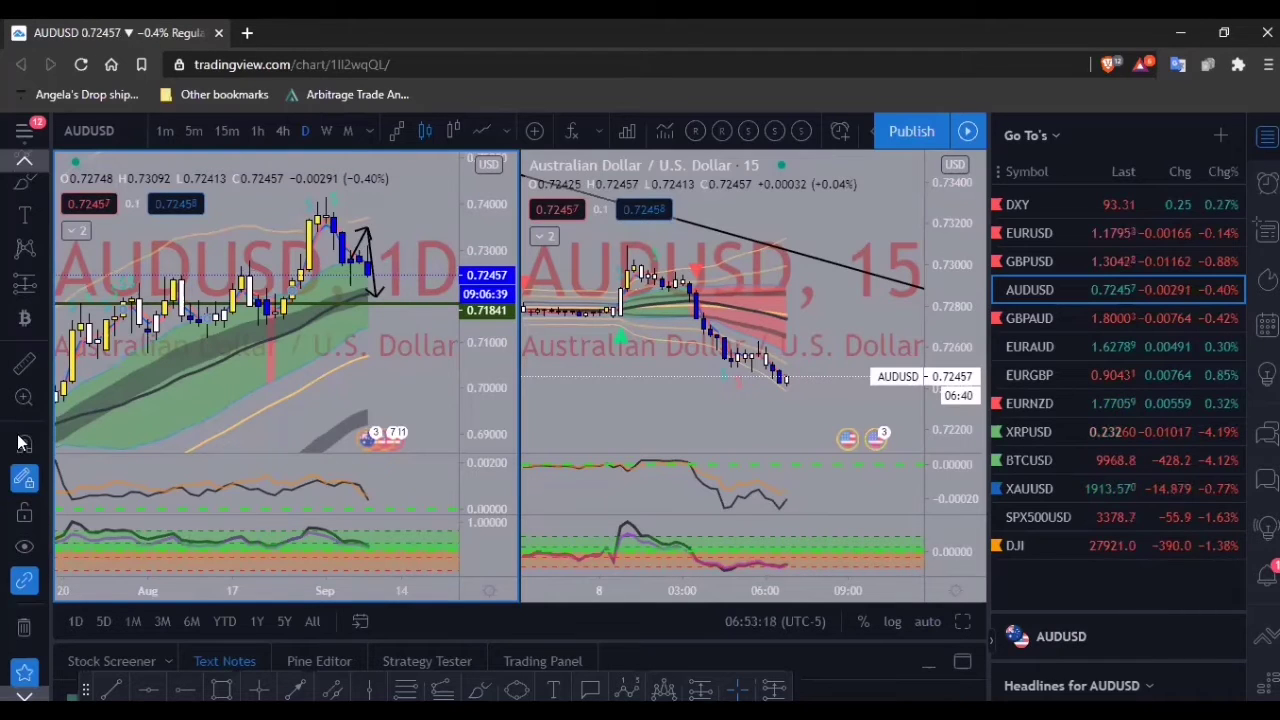
- Move the green horizontal line on the AUDUSD daily chart up to 0.72458
{"action": "left_click", "coordinate": [278, 275]}
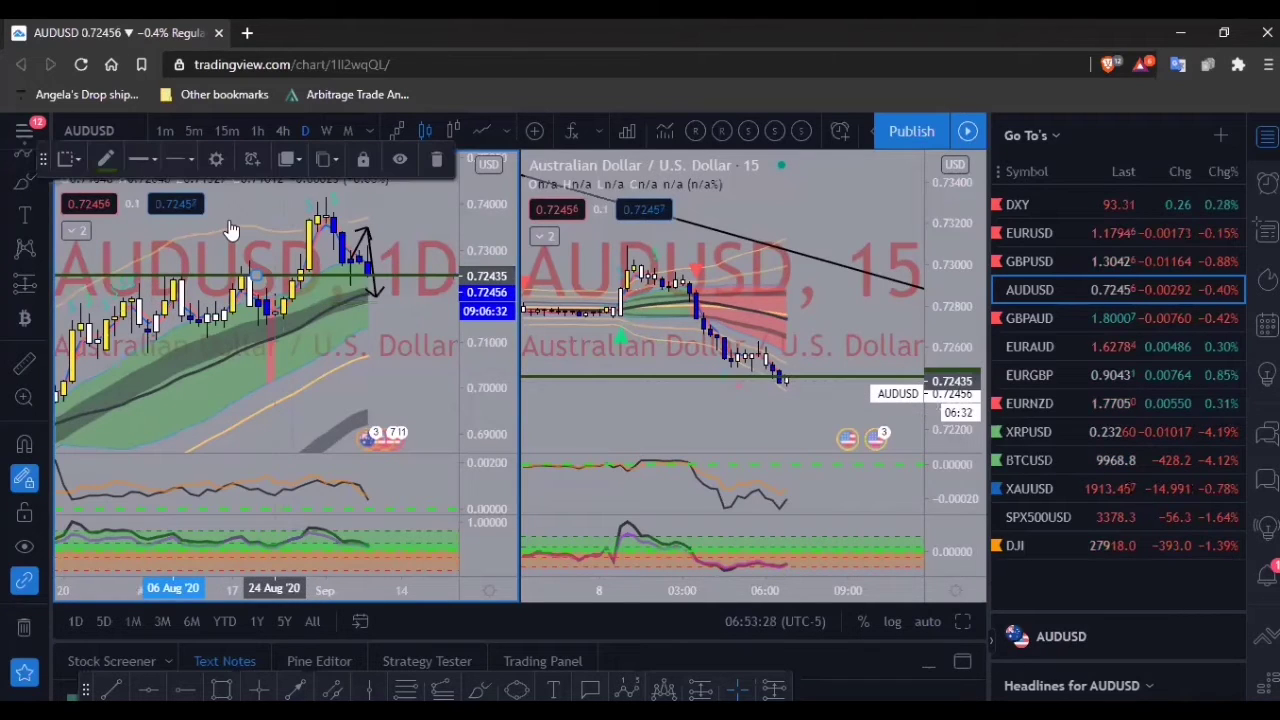
{"action": "left_click", "coordinate": [326, 295]}
{"action": "scroll", "coordinate": [323, 290], "scroll_direction": "up", "scroll_amount": 1}
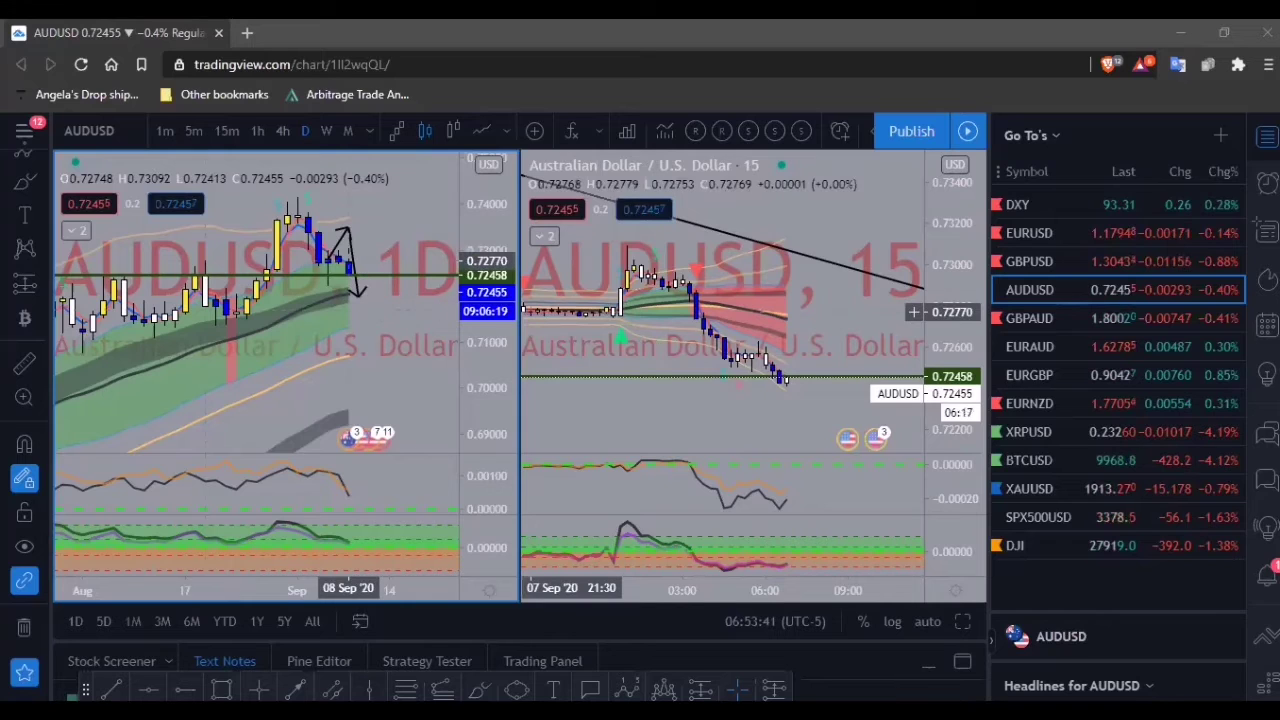
- Add a second green horizontal line below the first on the AUDUSD daily chart and set it at 0.72230
{"action": "left_click", "coordinate": [110, 277]}
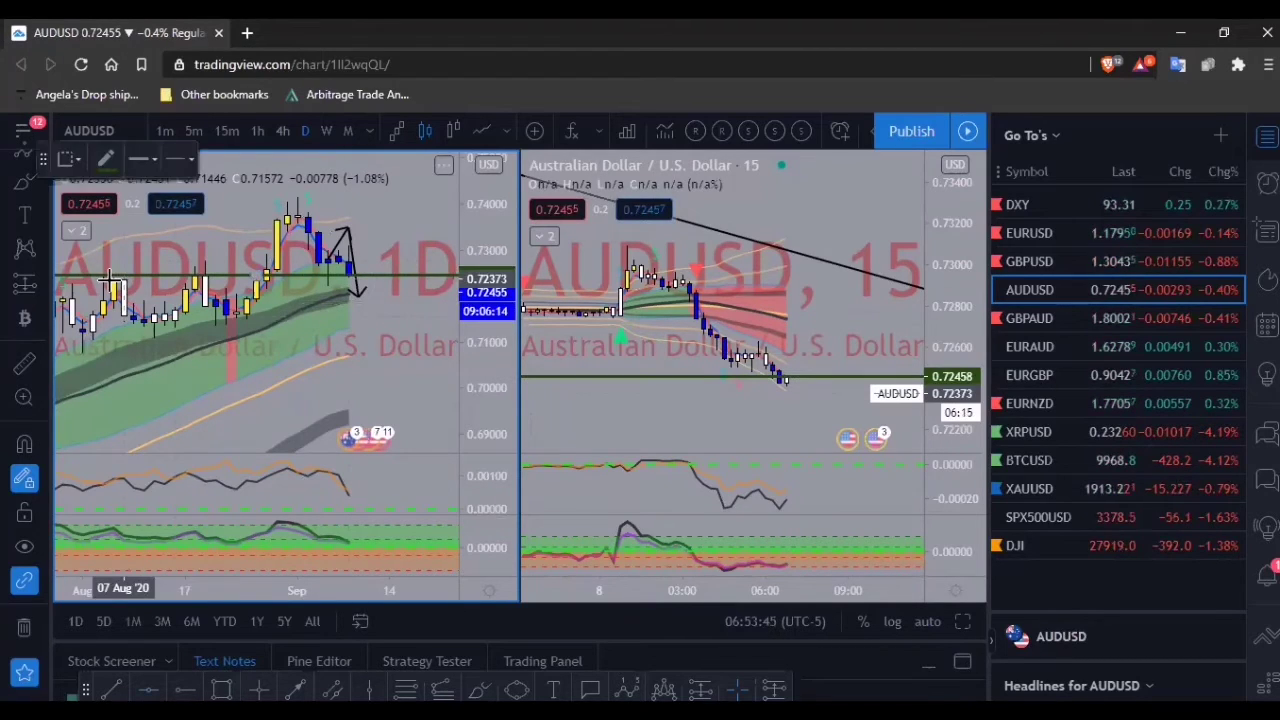
{"action": "left_click", "coordinate": [110, 281]}
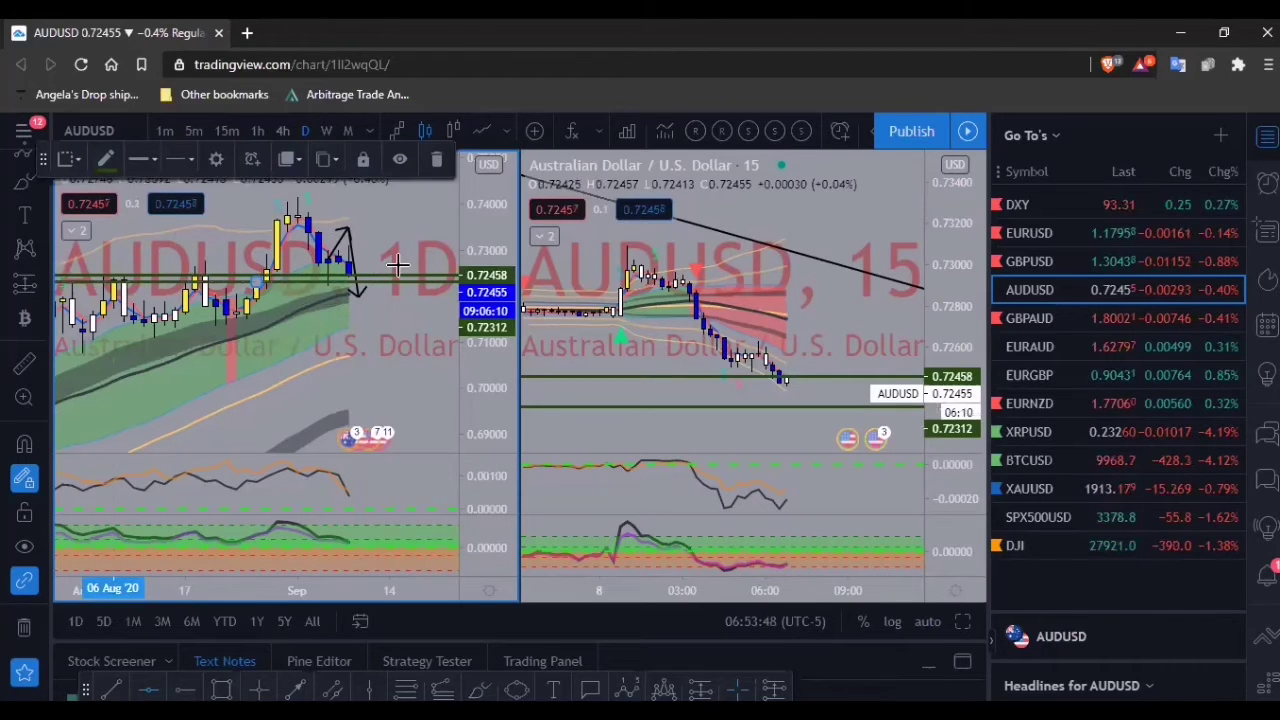
{"action": "left_click_drag", "start_coordinate": [400, 282], "coordinate": [392, 275]}
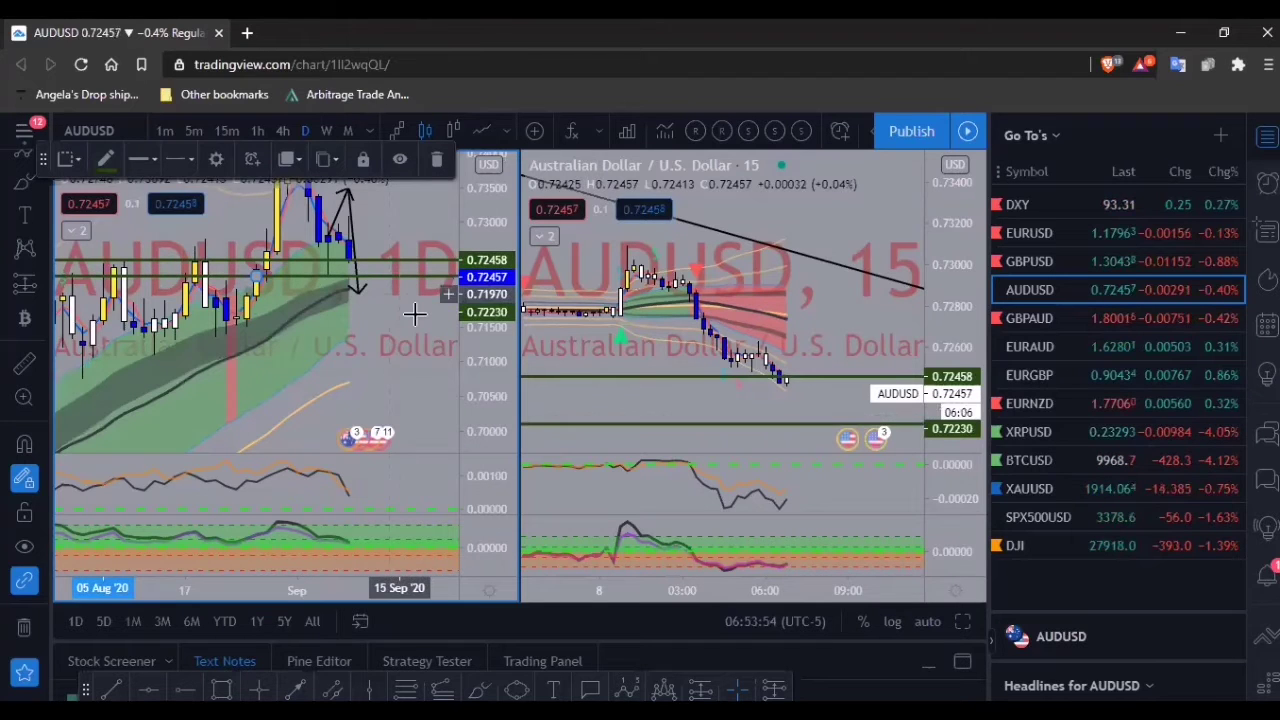
{"action": "left_click", "coordinate": [400, 325]}
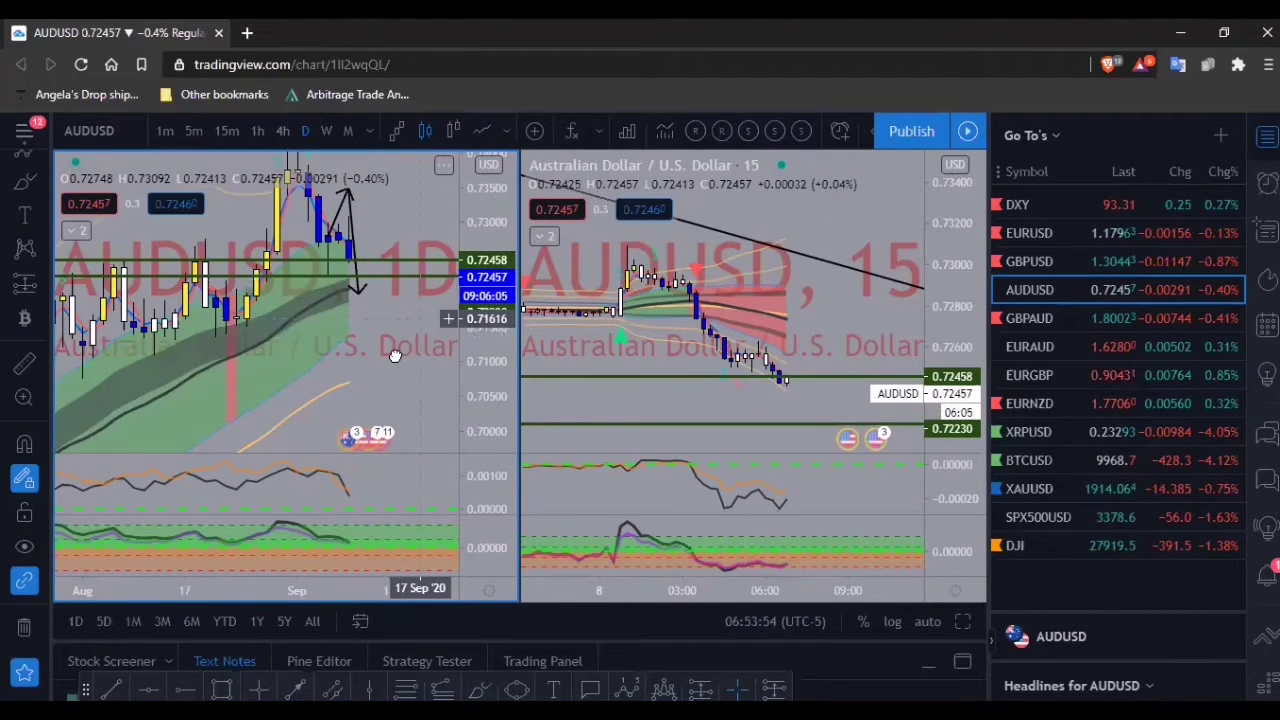
{"action": "left_click_drag", "start_coordinate": [399, 344], "coordinate": [395, 356]}
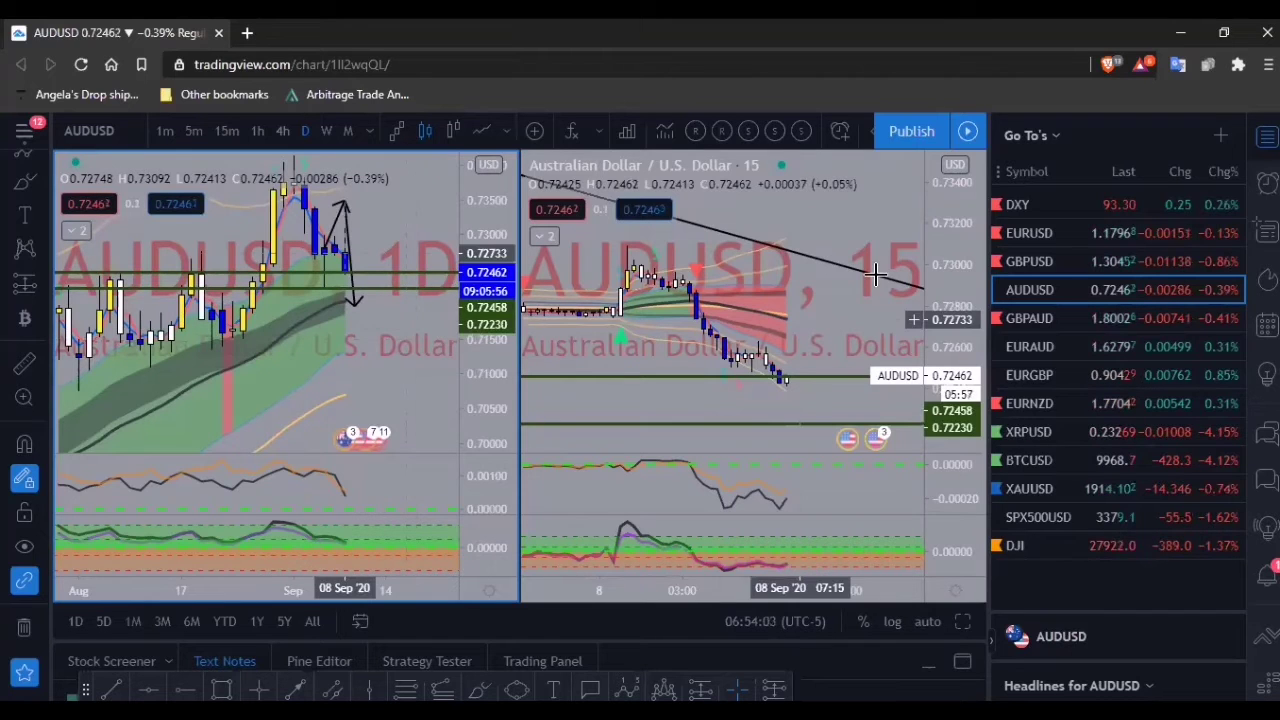
- Maximize the AUDUSD 15-minute chart and examine recent price action against the two green horizontal lines
{"action": "left_click", "coordinate": [891, 340]}
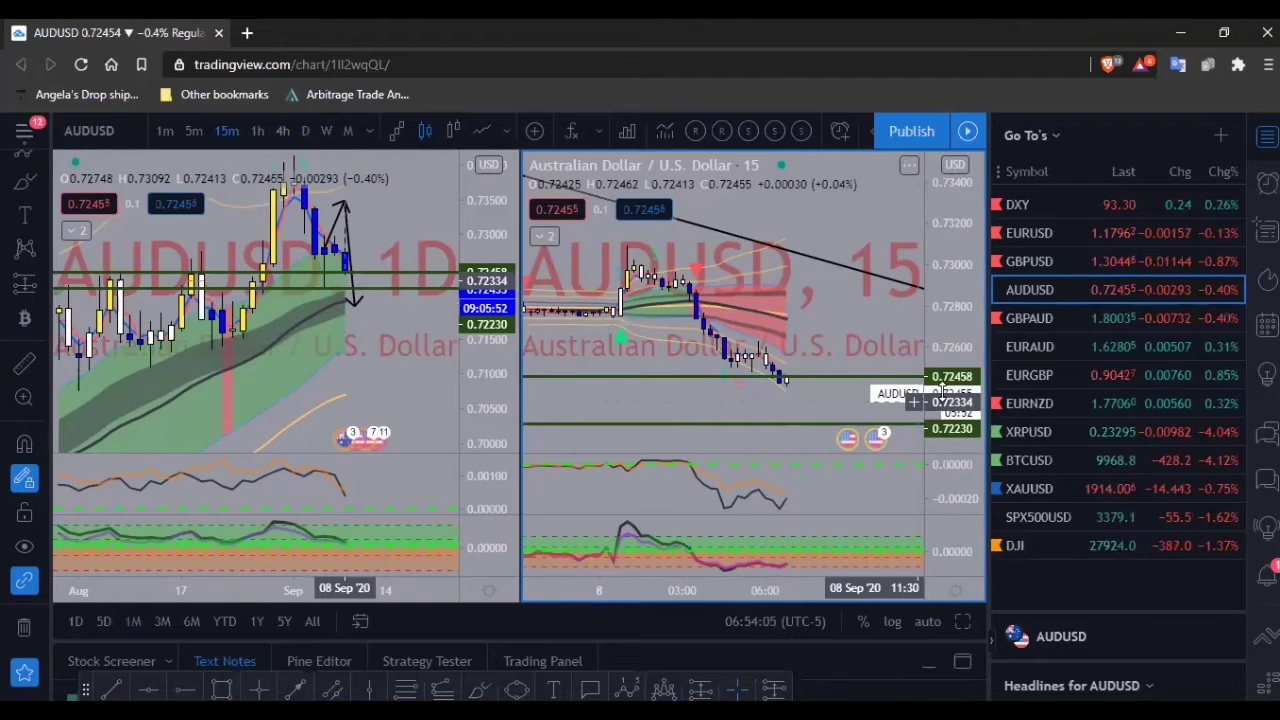
{"action": "left_click_drag", "start_coordinate": [942, 393], "coordinate": [933, 378]}
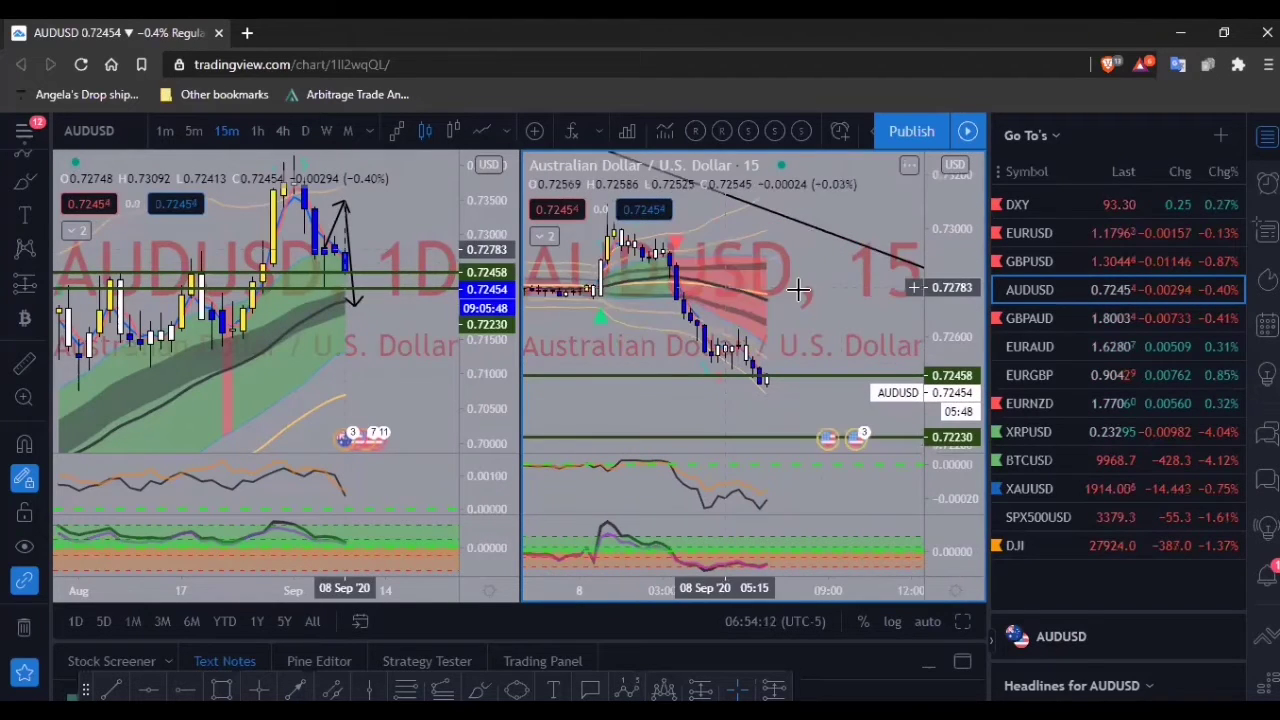
{"action": "scroll", "coordinate": [684, 270], "scroll_direction": "up", "scroll_amount": 2}
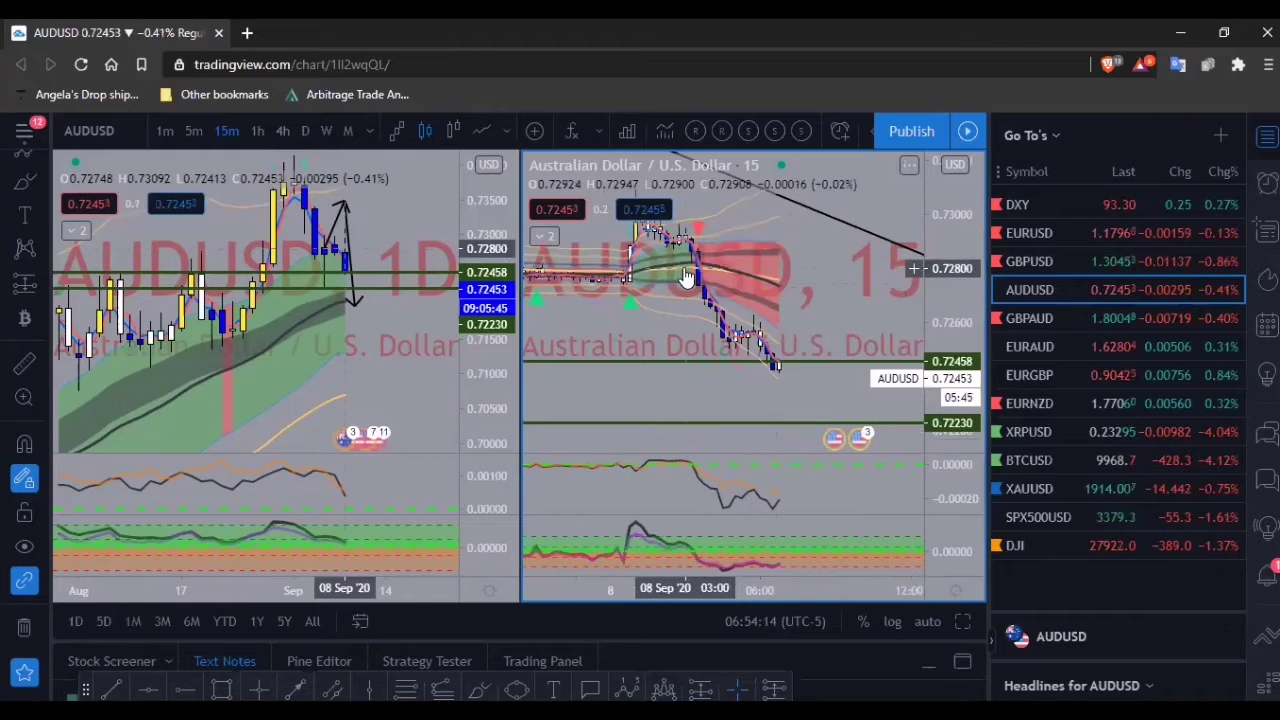
{"action": "scroll", "coordinate": [686, 279], "scroll_direction": "down", "scroll_amount": 3}
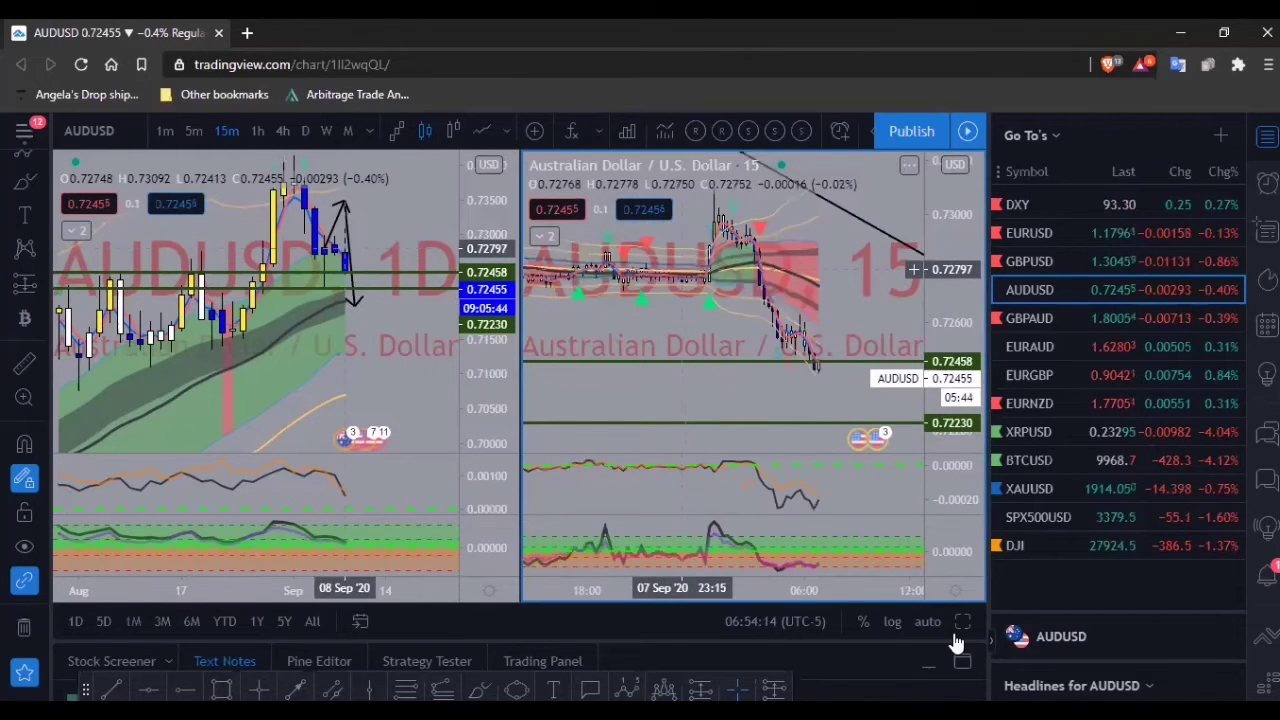
{"action": "left_click", "coordinate": [963, 622]}
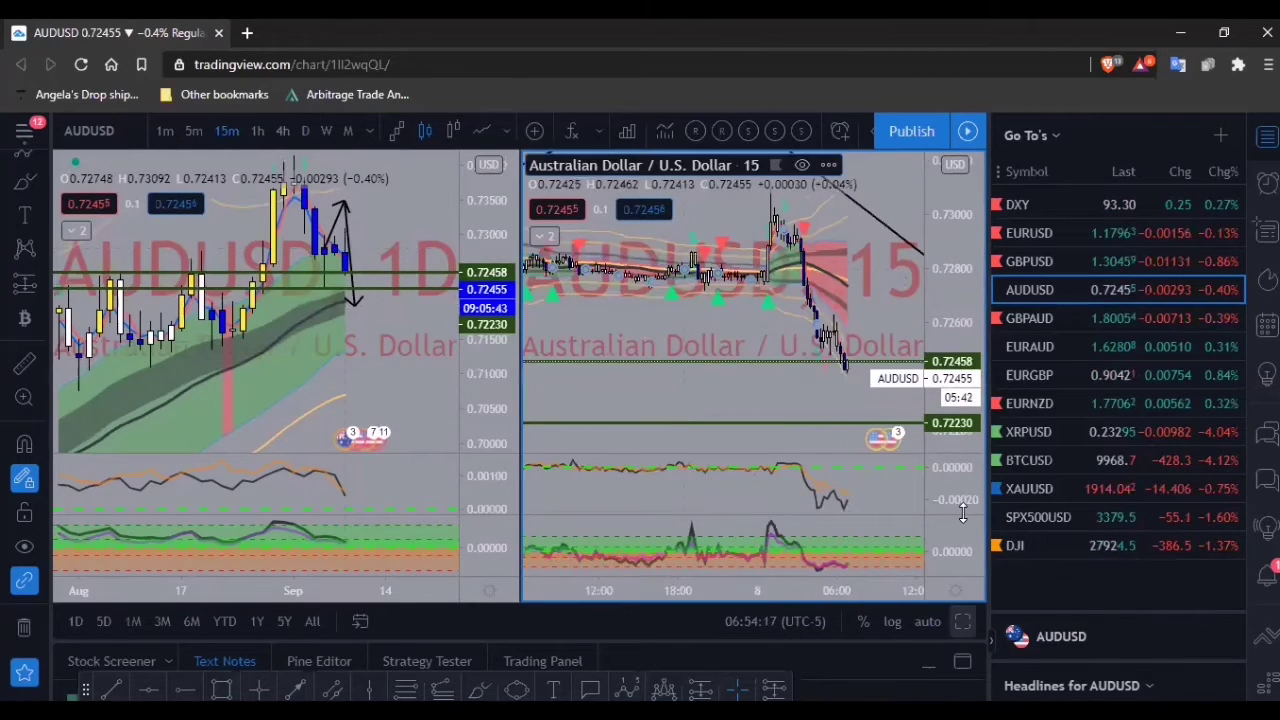
{"action": "key", "text": "alt+Return"}
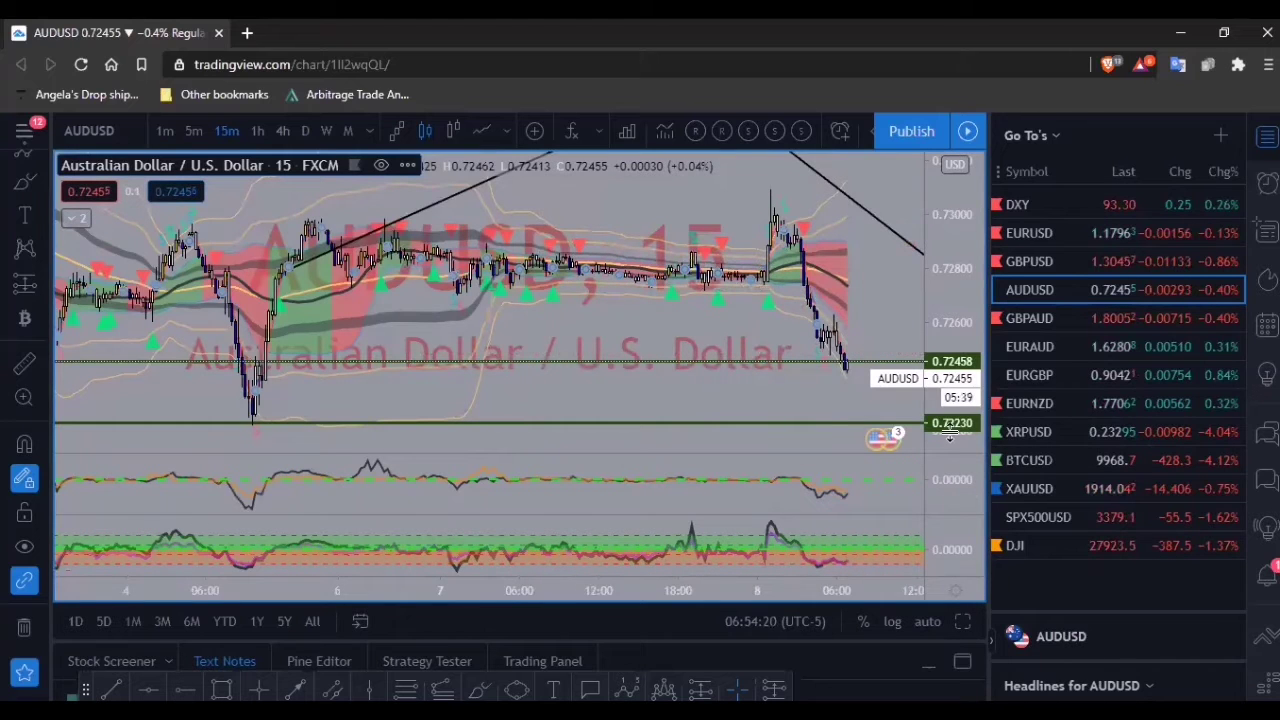
{"action": "left_click_drag", "start_coordinate": [945, 396], "coordinate": [931, 303]}
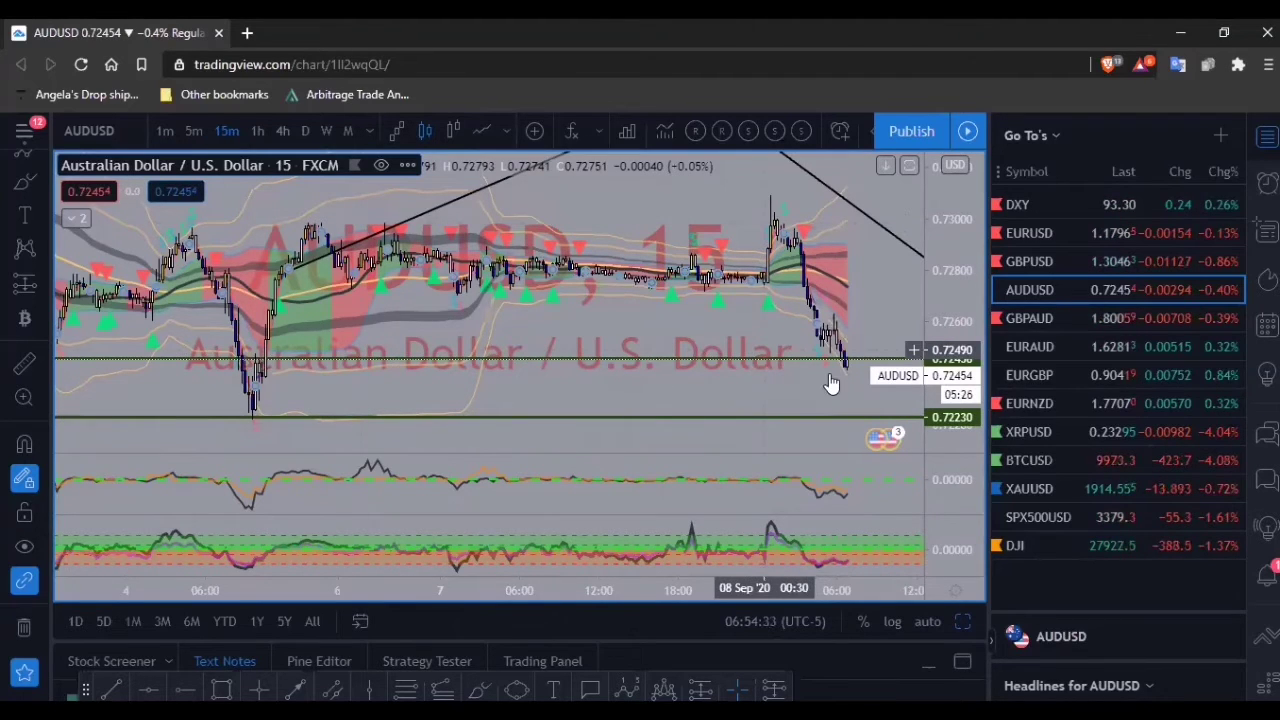
{"action": "scroll", "coordinate": [830, 385], "scroll_direction": "up", "scroll_amount": 1}
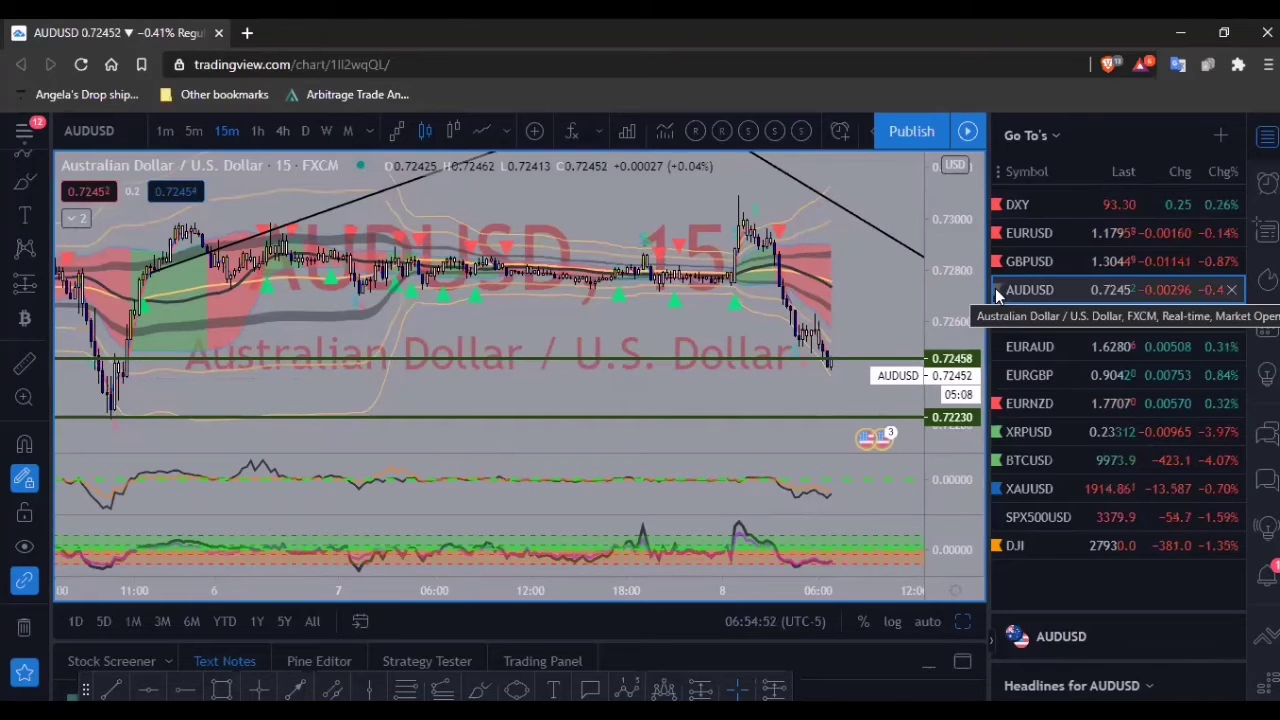
- Flag AUDUSD red in the watchlist and load GBPAUD in the two-chart layout
{"action": "mouse_move", "coordinate": [996, 292]}
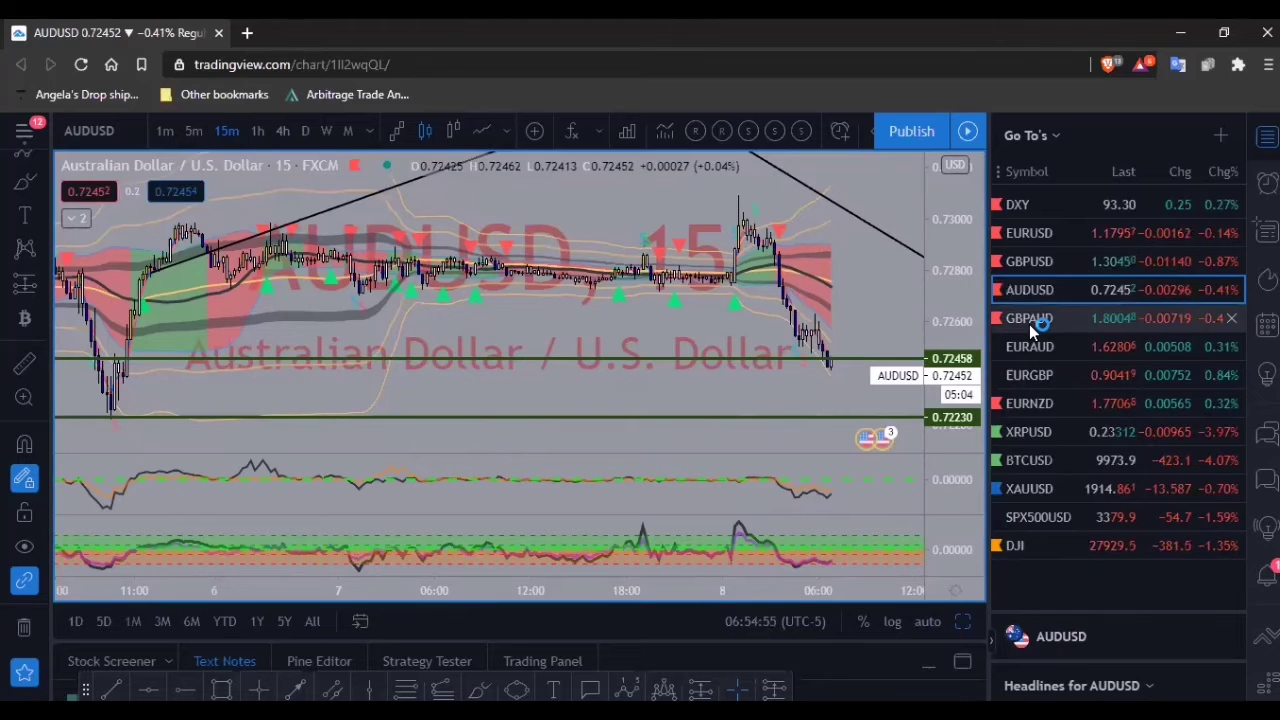
{"action": "left_click", "coordinate": [1029, 324]}
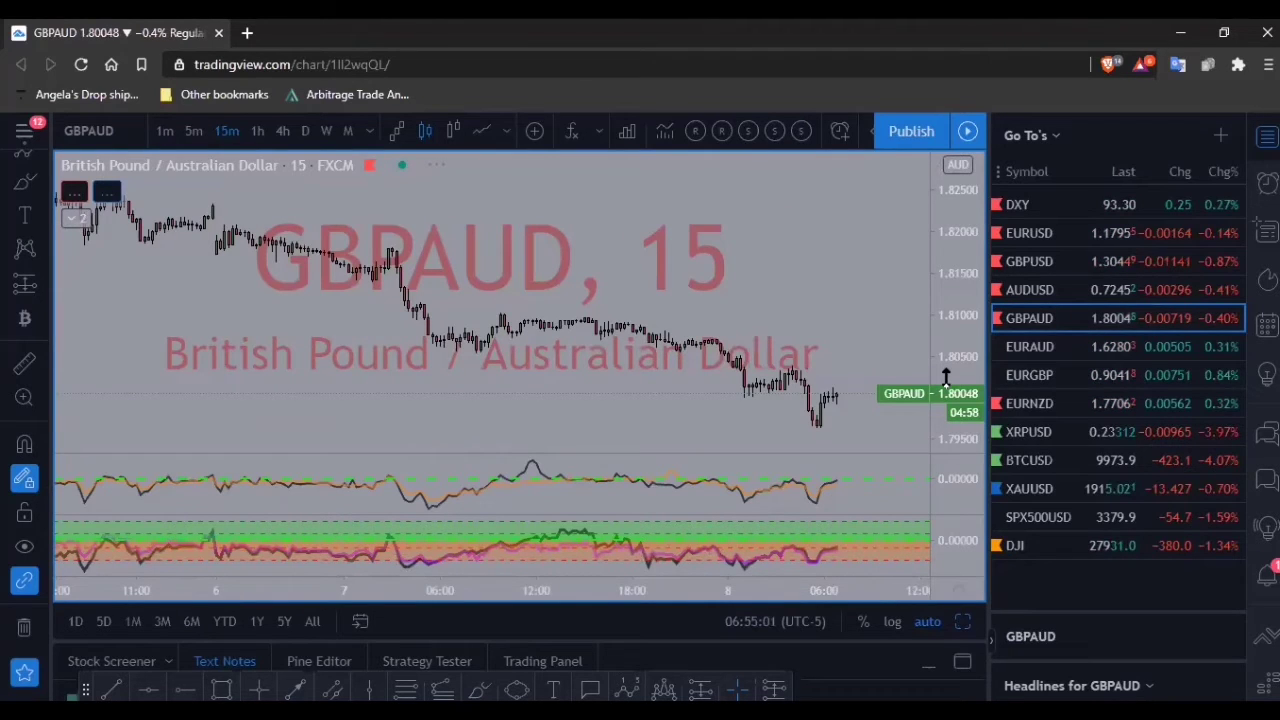
{"action": "left_click", "coordinate": [964, 621]}
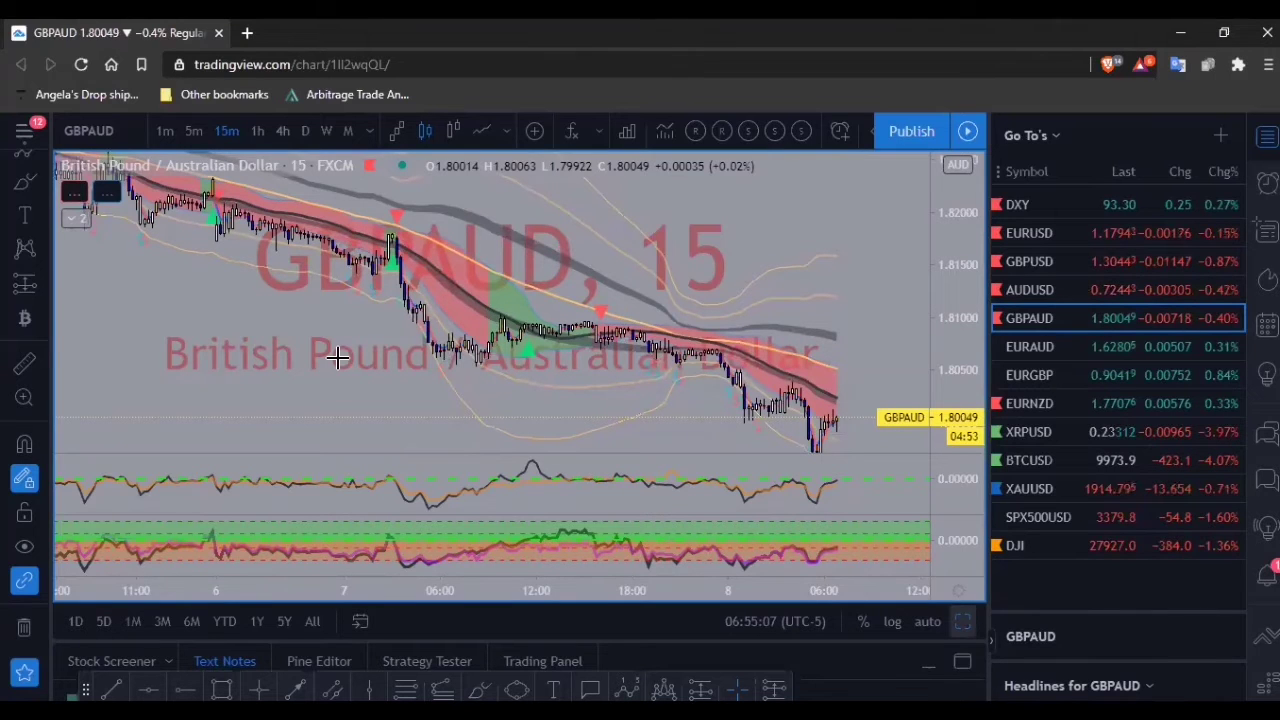
- Draw two green horizontal lines on the GBPAUD daily chart, at 1.79910 and 1.79195
{"action": "left_click", "coordinate": [460, 393]}
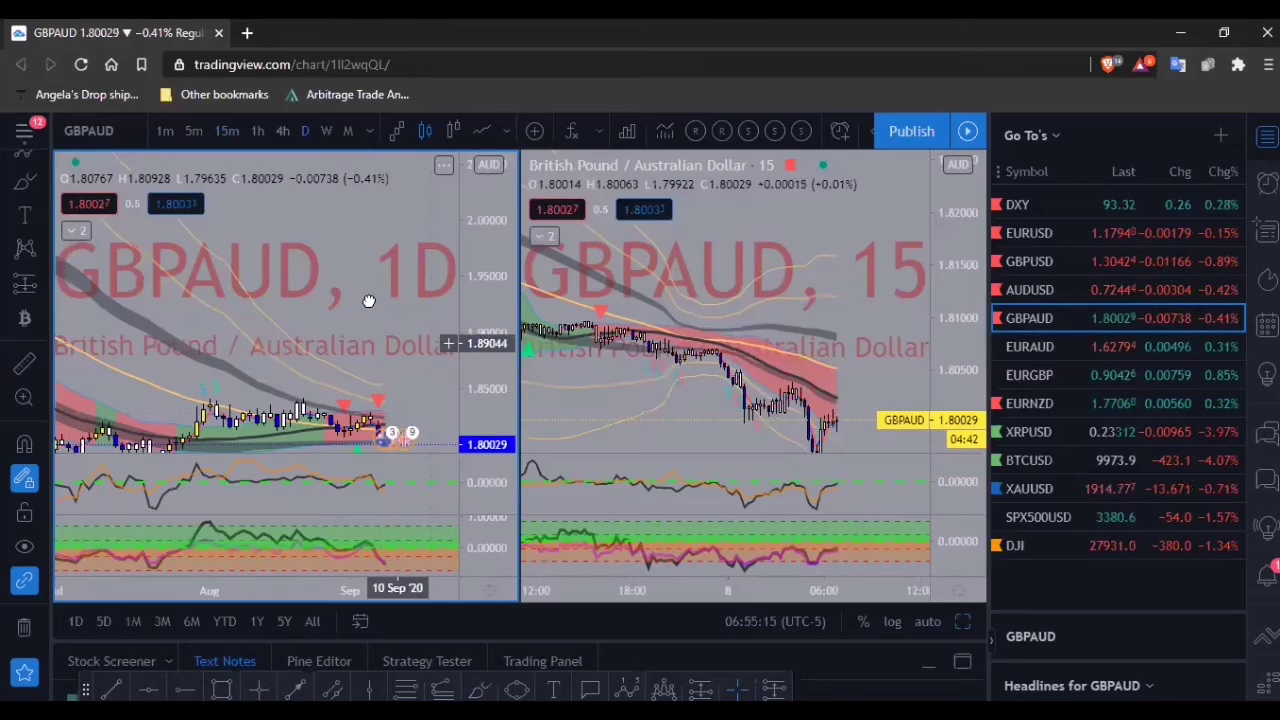
{"action": "left_click_drag", "start_coordinate": [397, 343], "coordinate": [361, 283]}
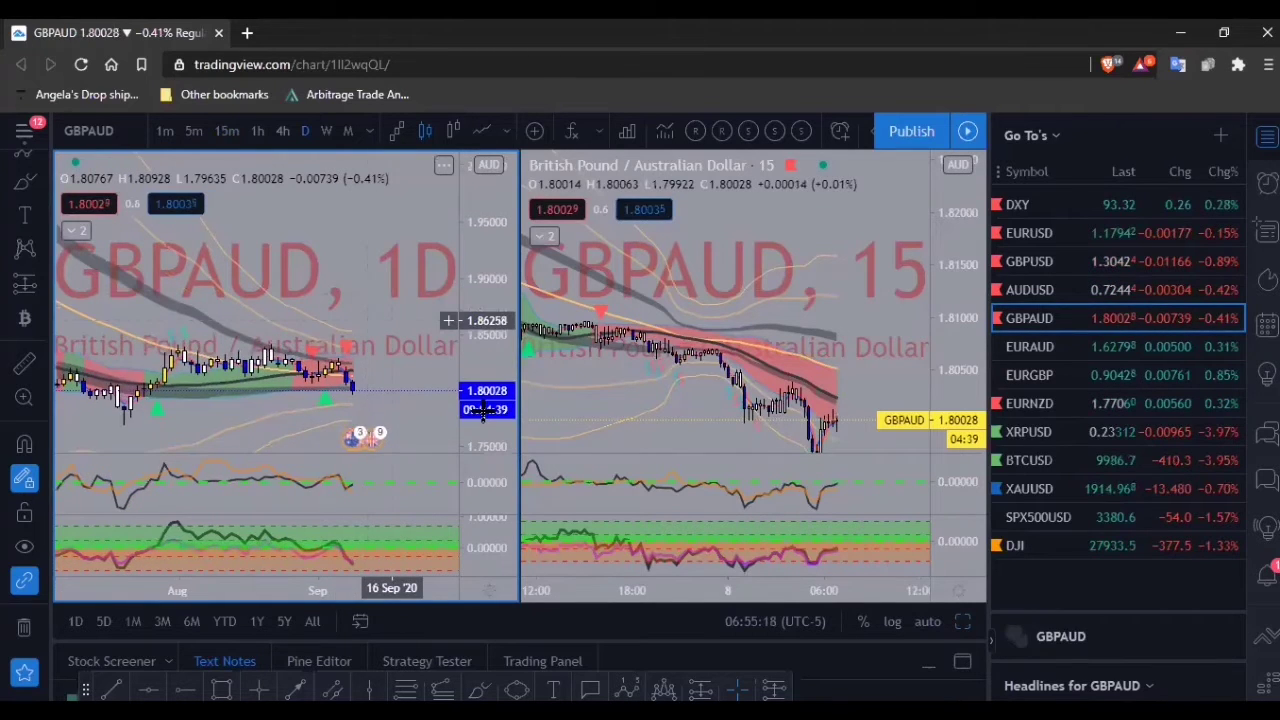
{"action": "left_click_drag", "start_coordinate": [396, 369], "coordinate": [394, 291]}
{"action": "left_click_drag", "start_coordinate": [385, 338], "coordinate": [387, 318]}
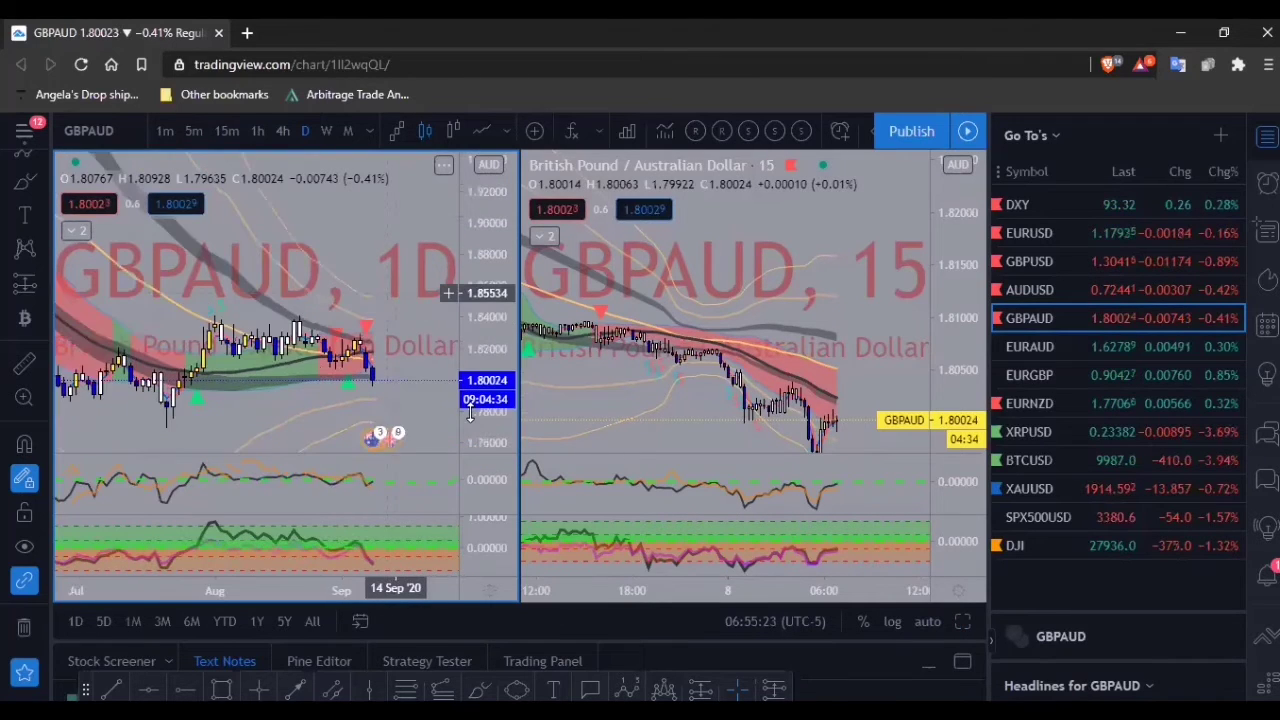
{"action": "scroll", "coordinate": [470, 413], "scroll_direction": "down", "scroll_amount": 2}
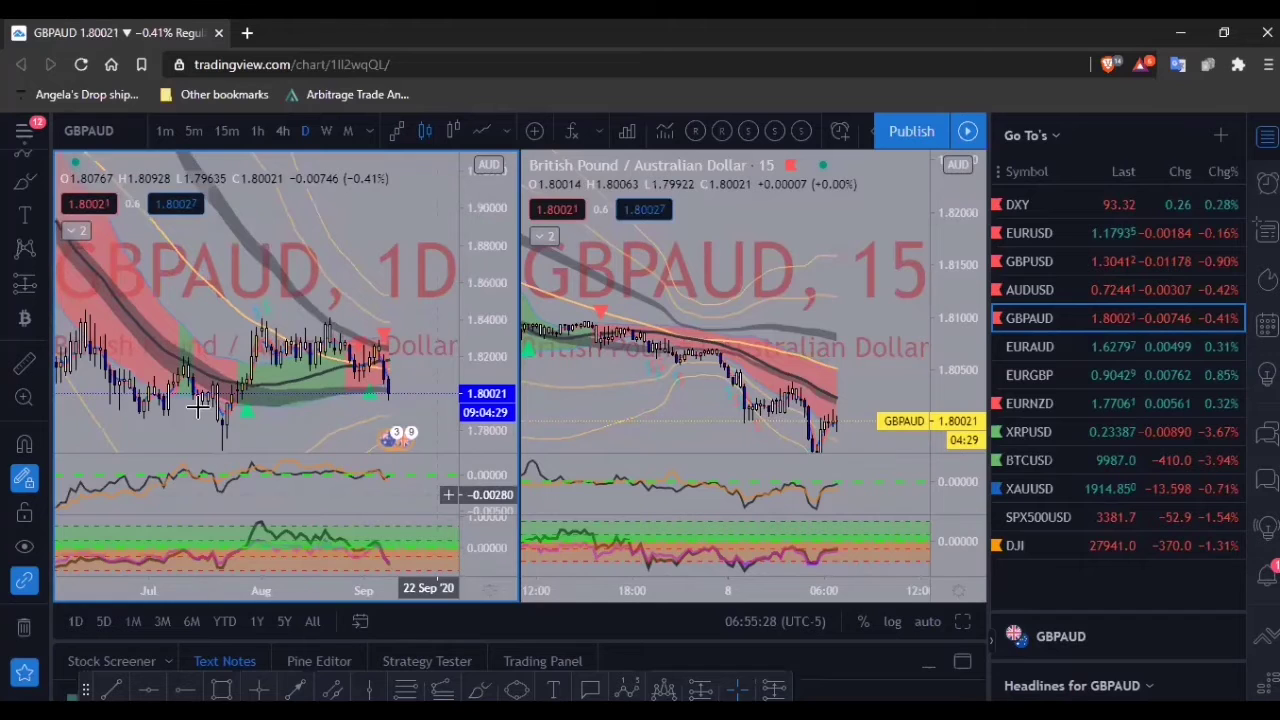
{"action": "left_click", "coordinate": [208, 396]}
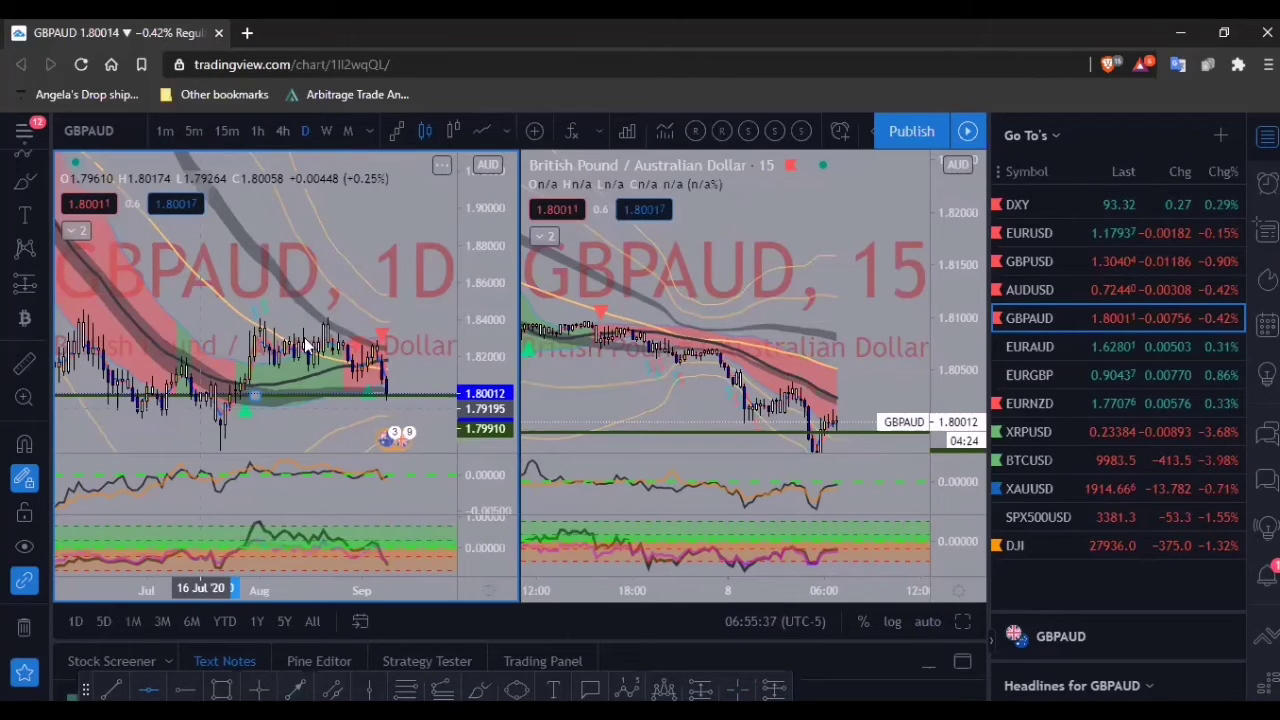
{"action": "left_click", "coordinate": [307, 348]}
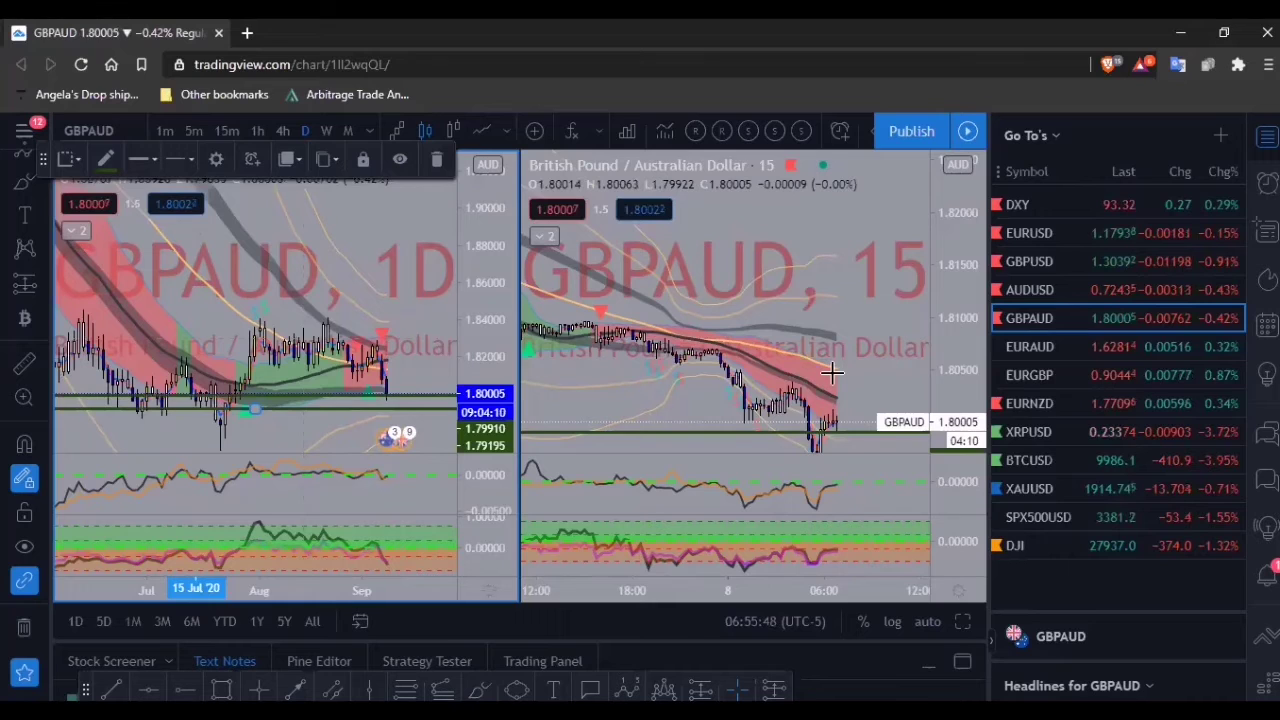
{"action": "left_click", "coordinate": [828, 294]}
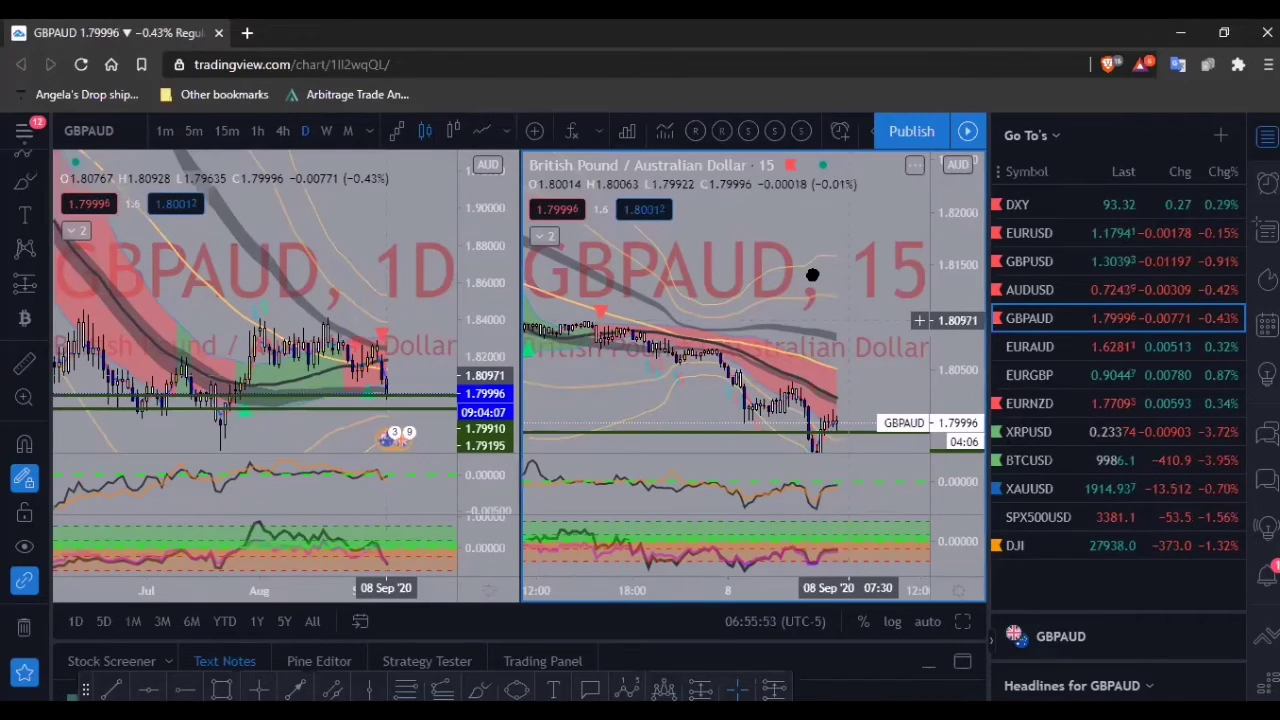
- Examine GBPAUD's recent 15-minute price action against the two green horizontal lines
{"action": "left_click_drag", "start_coordinate": [812, 274], "coordinate": [808, 269]}
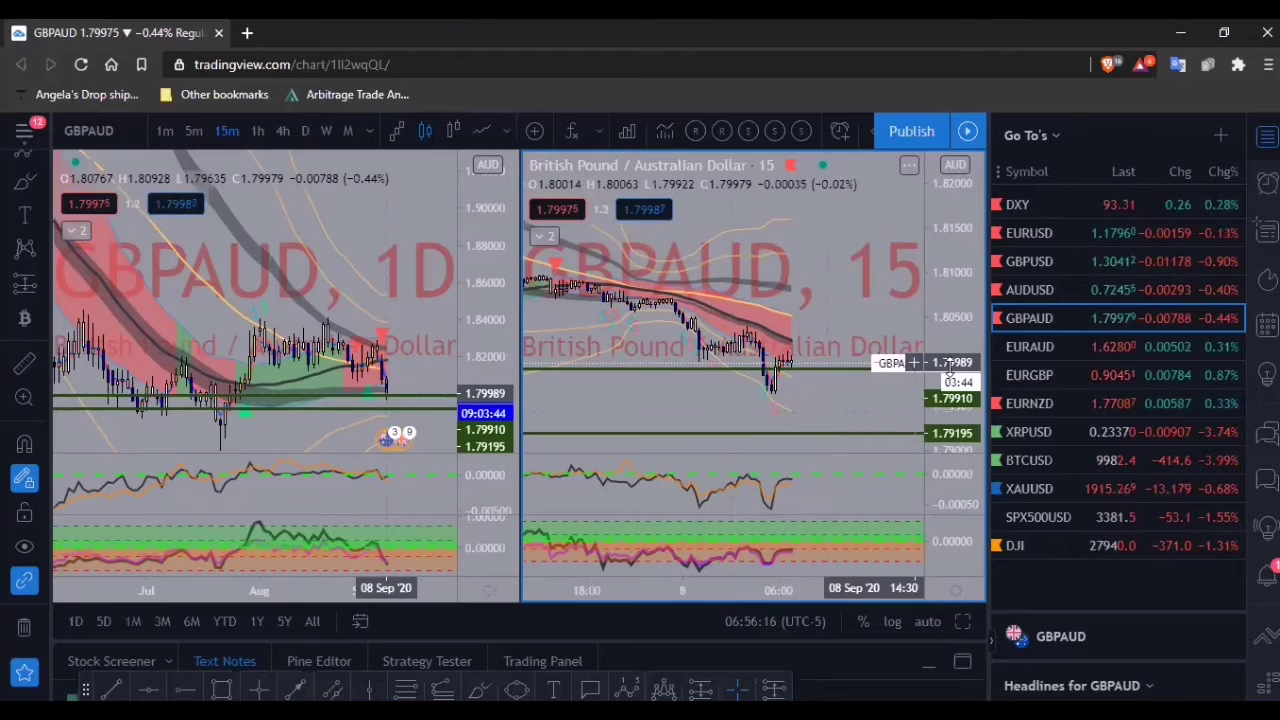
{"action": "scroll", "coordinate": [950, 367], "scroll_direction": "up", "scroll_amount": 1}
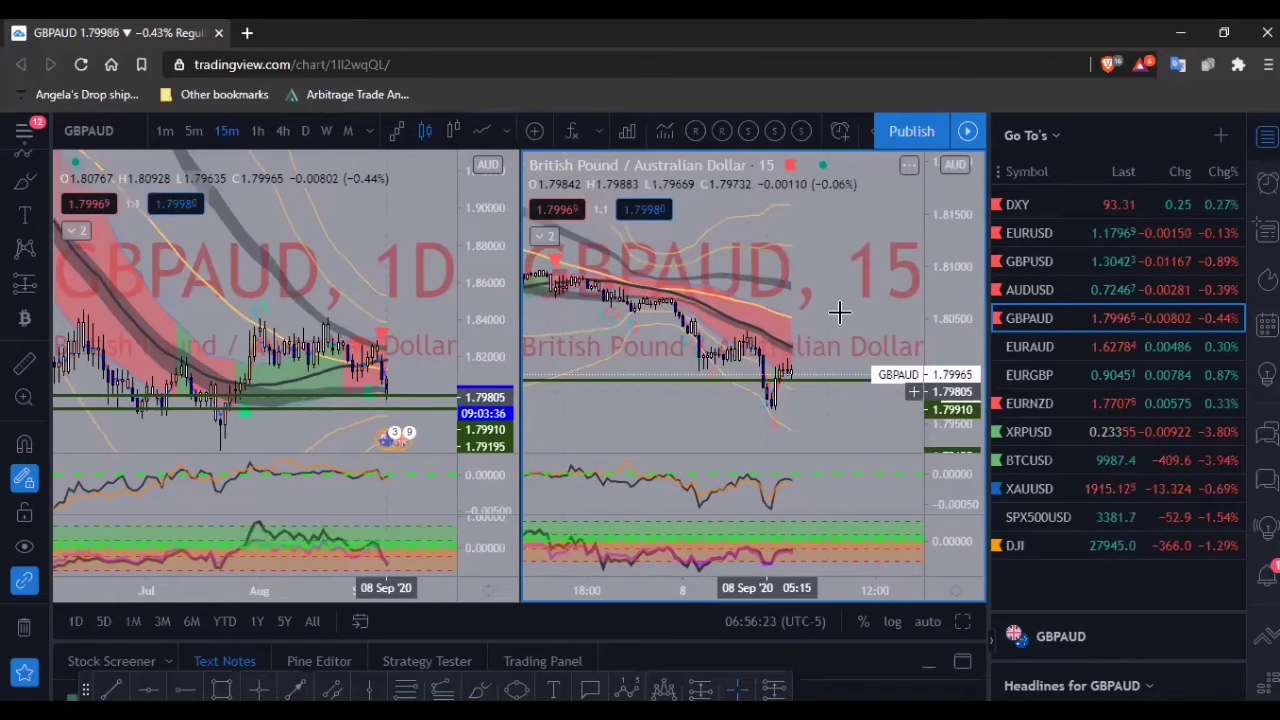
- Load EURAUD in the two-chart layout and delete the old short position drawing from its 15-minute chart
{"action": "left_click", "coordinate": [1056, 352]}
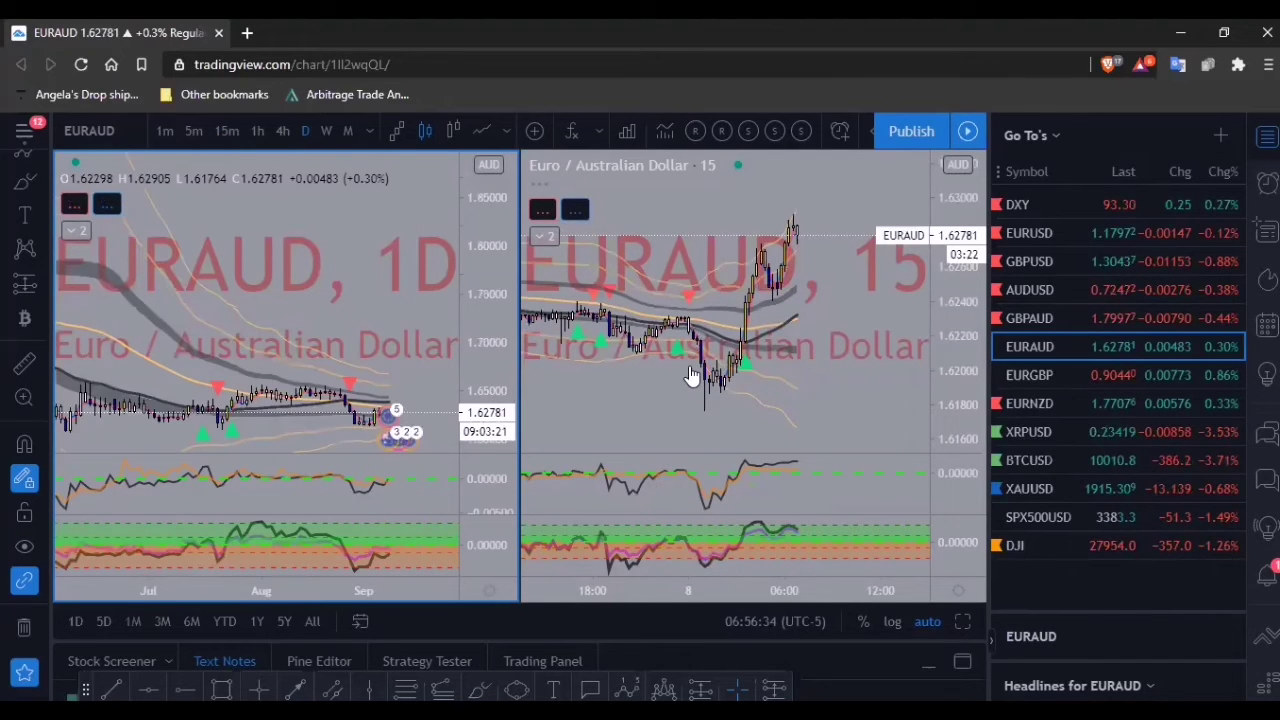
{"action": "left_click", "coordinate": [767, 366]}
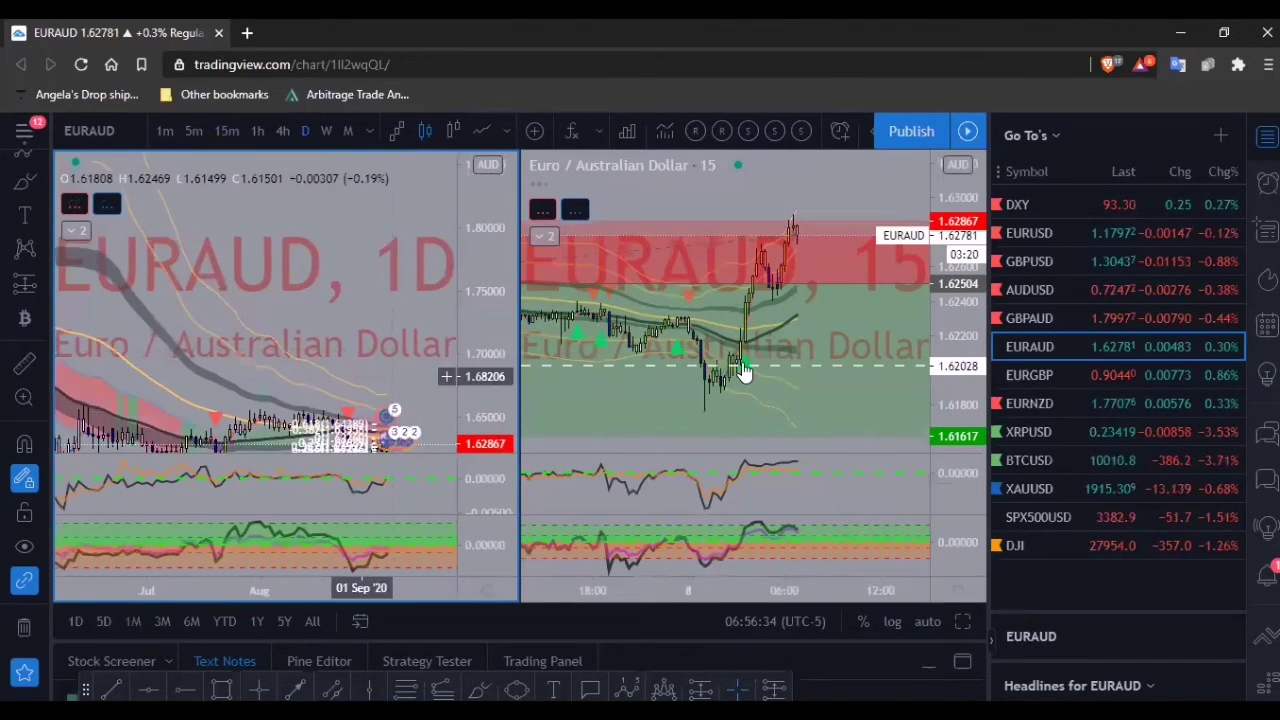
{"action": "left_click", "coordinate": [686, 366]}
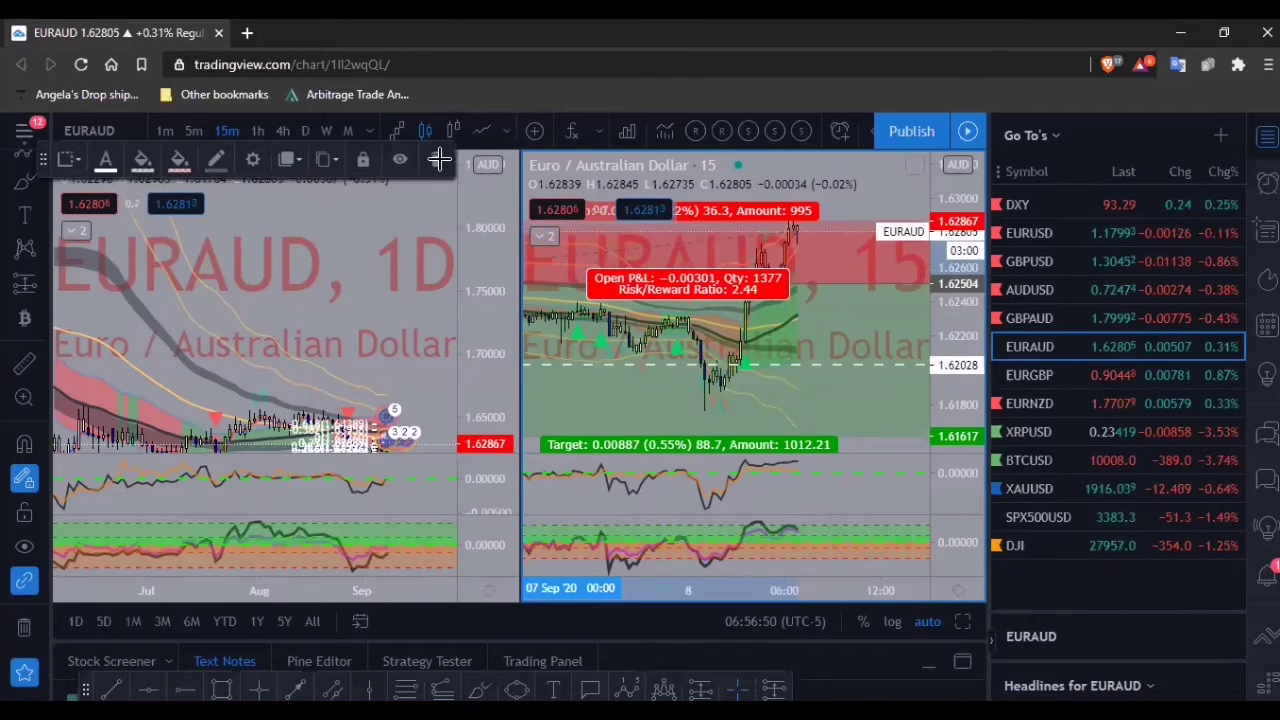
{"action": "left_click", "coordinate": [439, 160]}
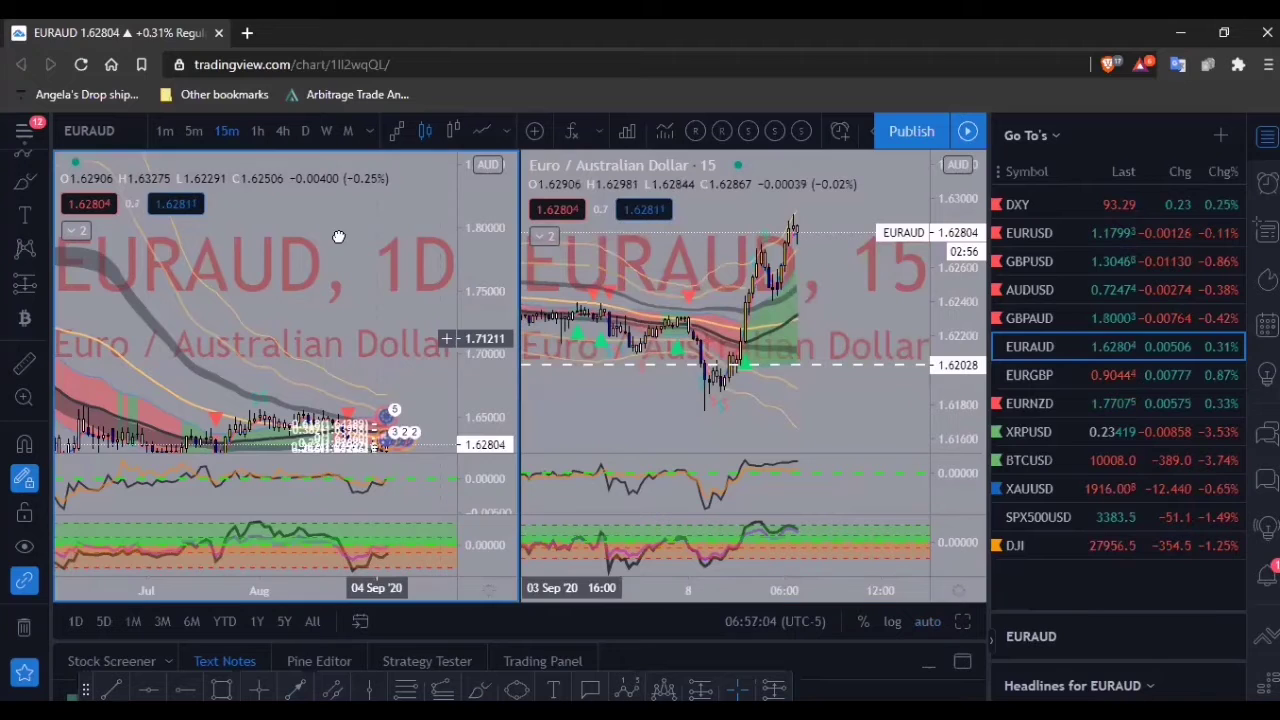
{"action": "left_click_drag", "start_coordinate": [337, 234], "coordinate": [323, 195]}
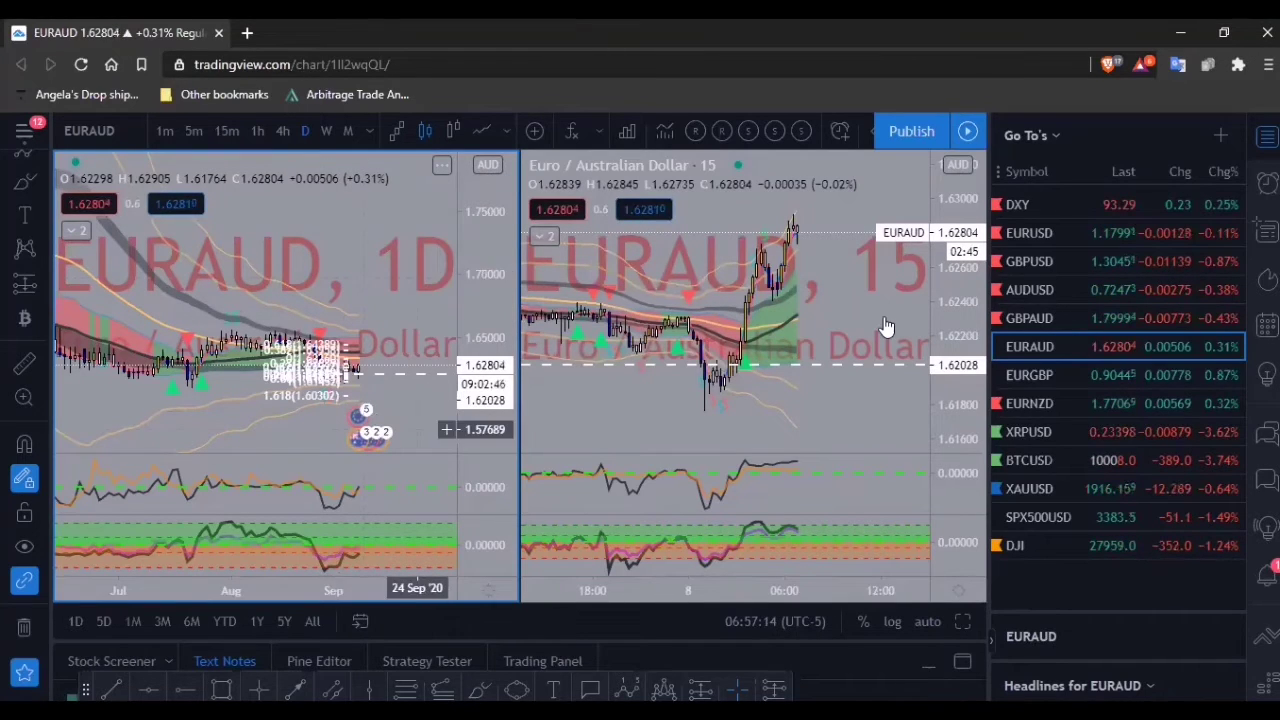
- Load AUDUSD and draw a Fibonacci retracement on the daily chart from 0.71535 at 26 Aug up to 0.74194
{"action": "left_click", "coordinate": [1040, 290]}
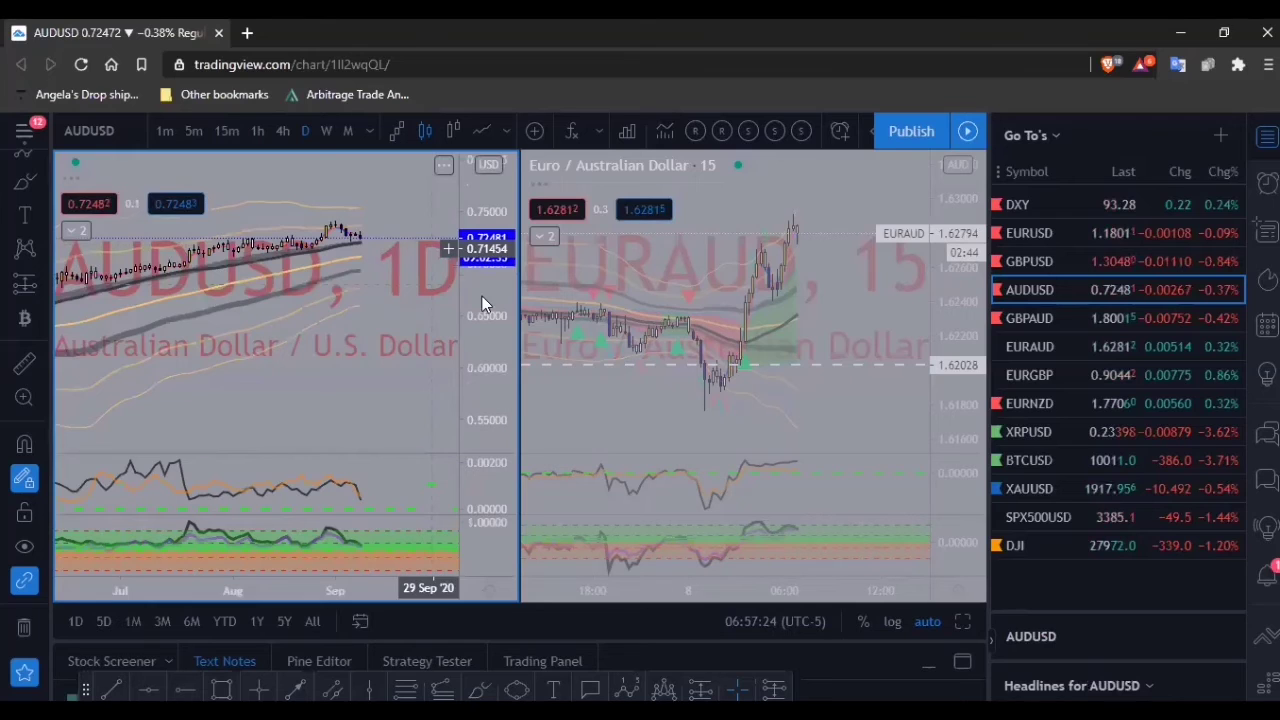
{"action": "right_click", "coordinate": [277, 330]}
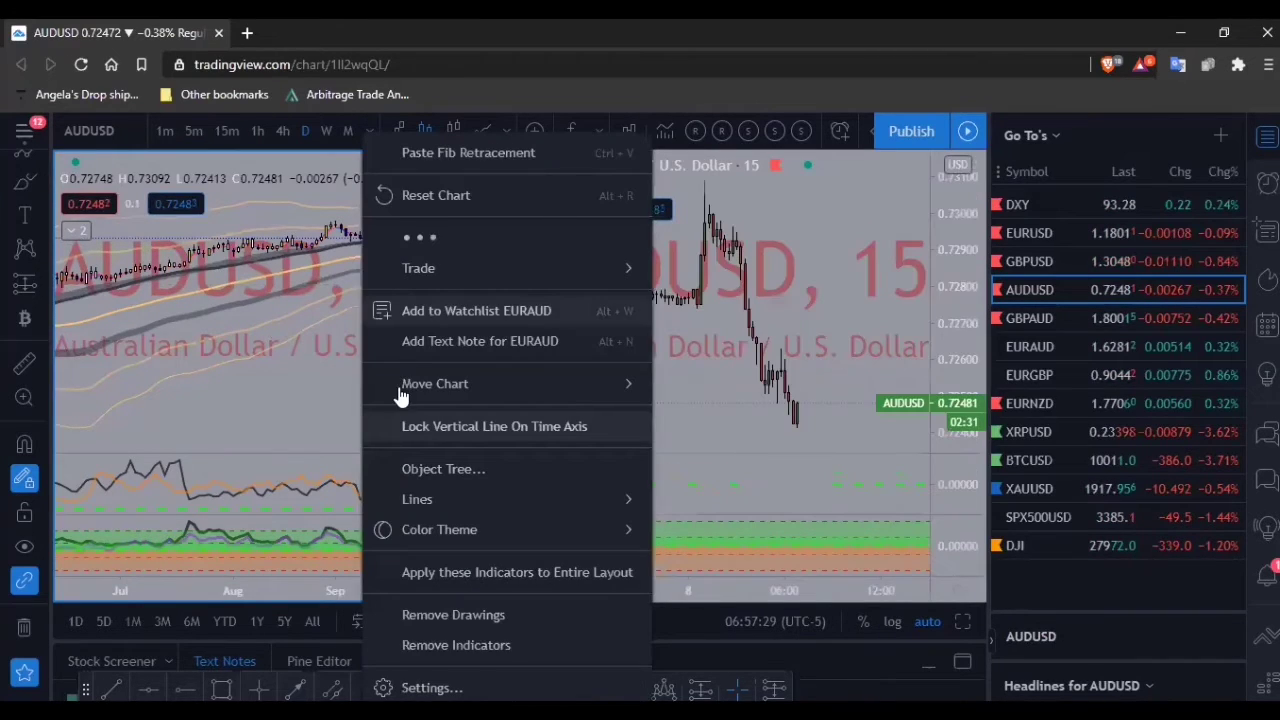
{"action": "key", "text": "Escape"}
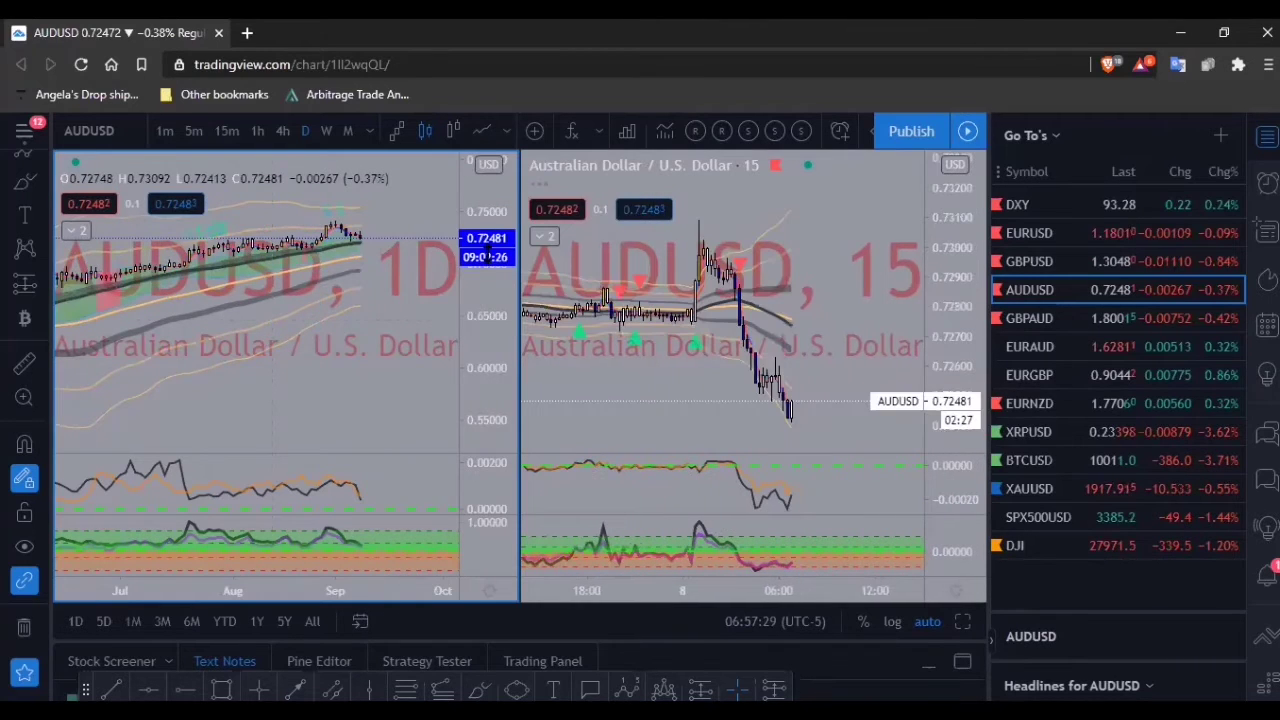
{"action": "left_click_drag", "start_coordinate": [486, 257], "coordinate": [418, 269]}
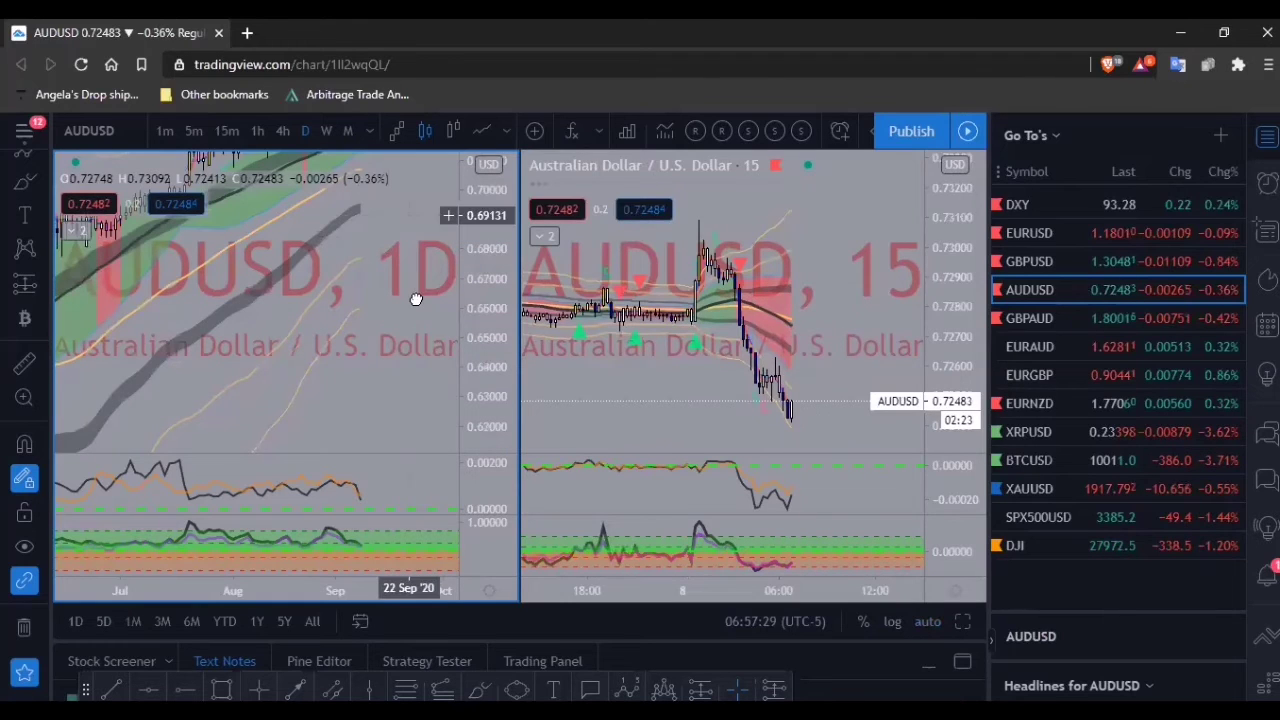
{"action": "left_click_drag", "start_coordinate": [408, 348], "coordinate": [403, 367]}
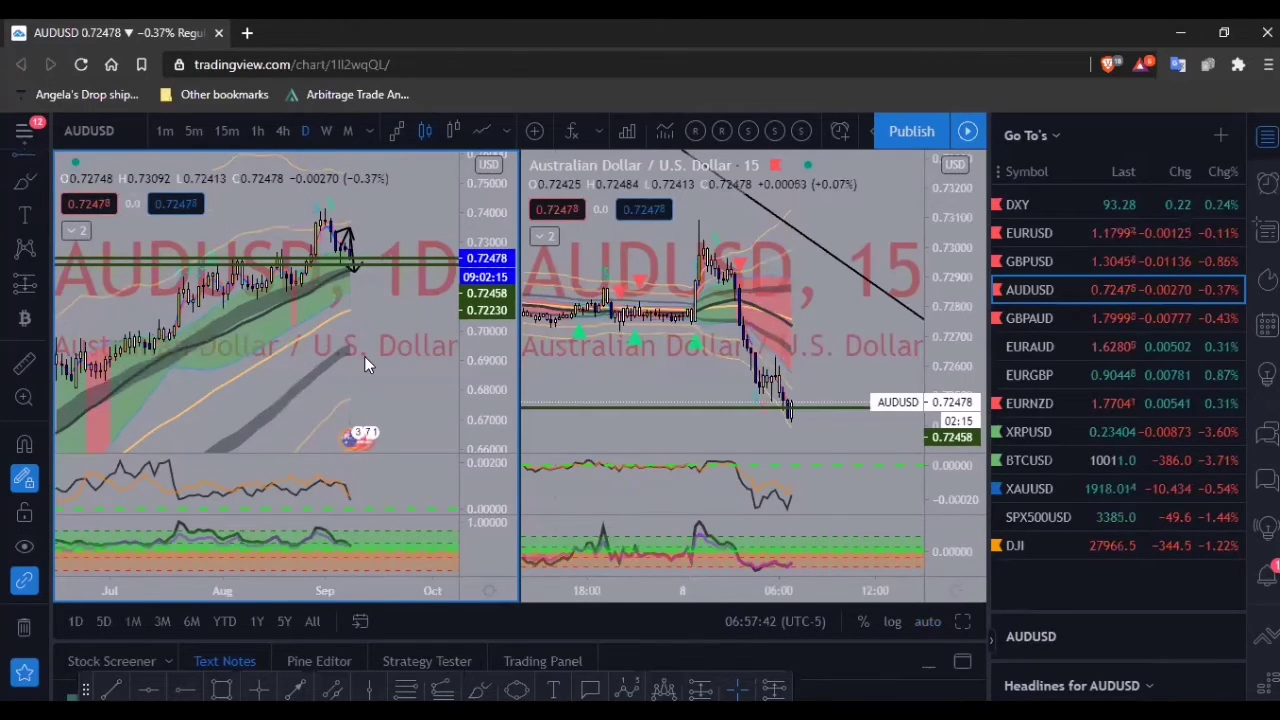
{"action": "left_click", "coordinate": [307, 285]}
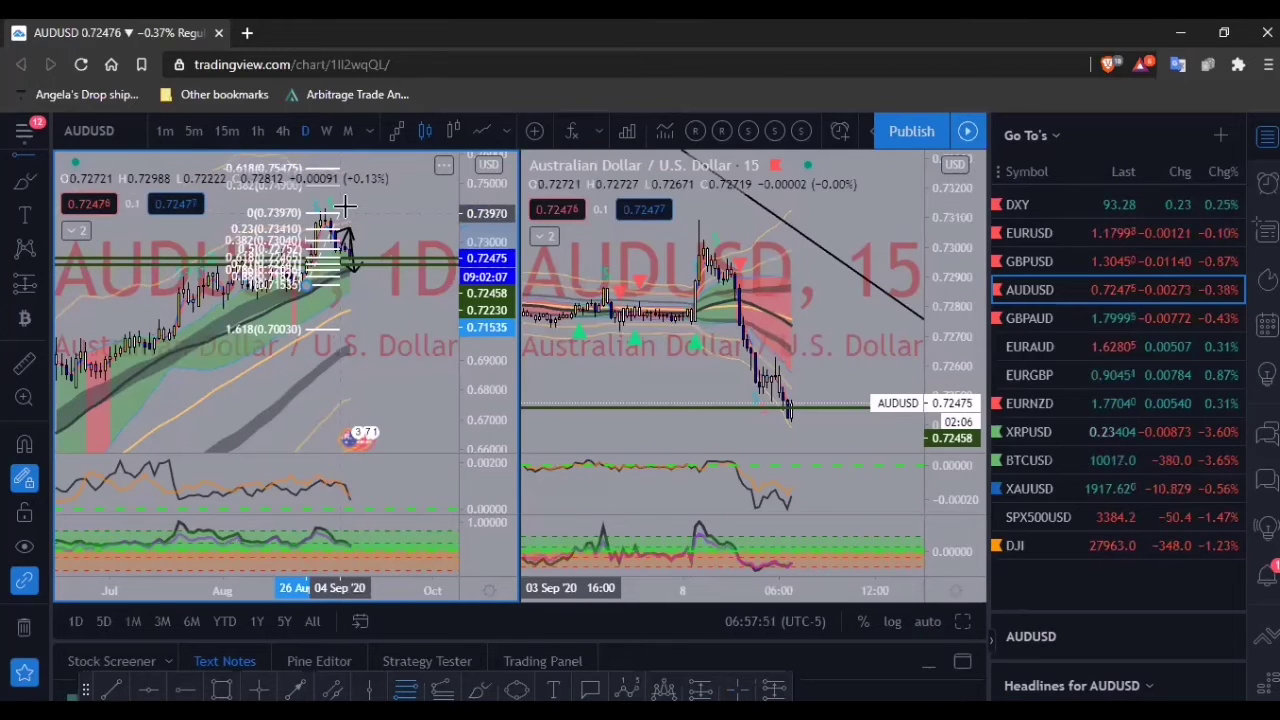
{"action": "left_click", "coordinate": [344, 206]}
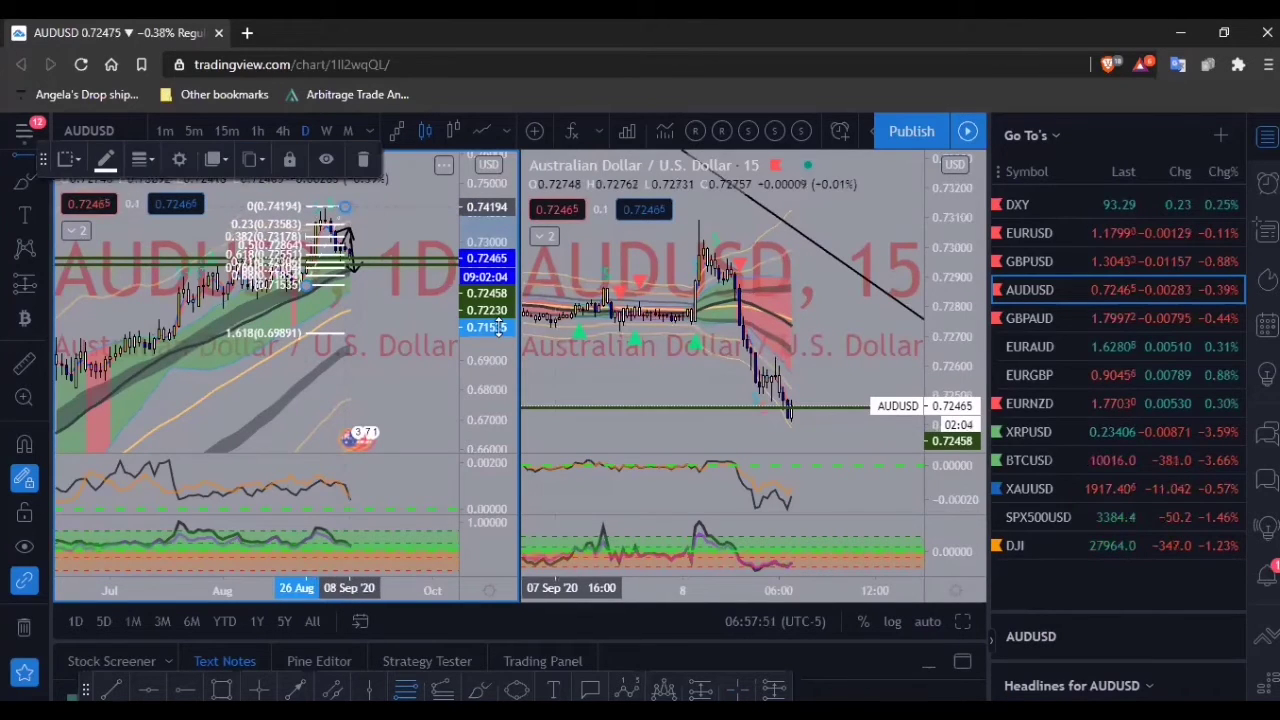
- Check the AUDUSD daily candles against the Fibonacci levels and move the retracement's upper anchor to 0.74137
{"action": "left_click_drag", "start_coordinate": [485, 293], "coordinate": [480, 262]}
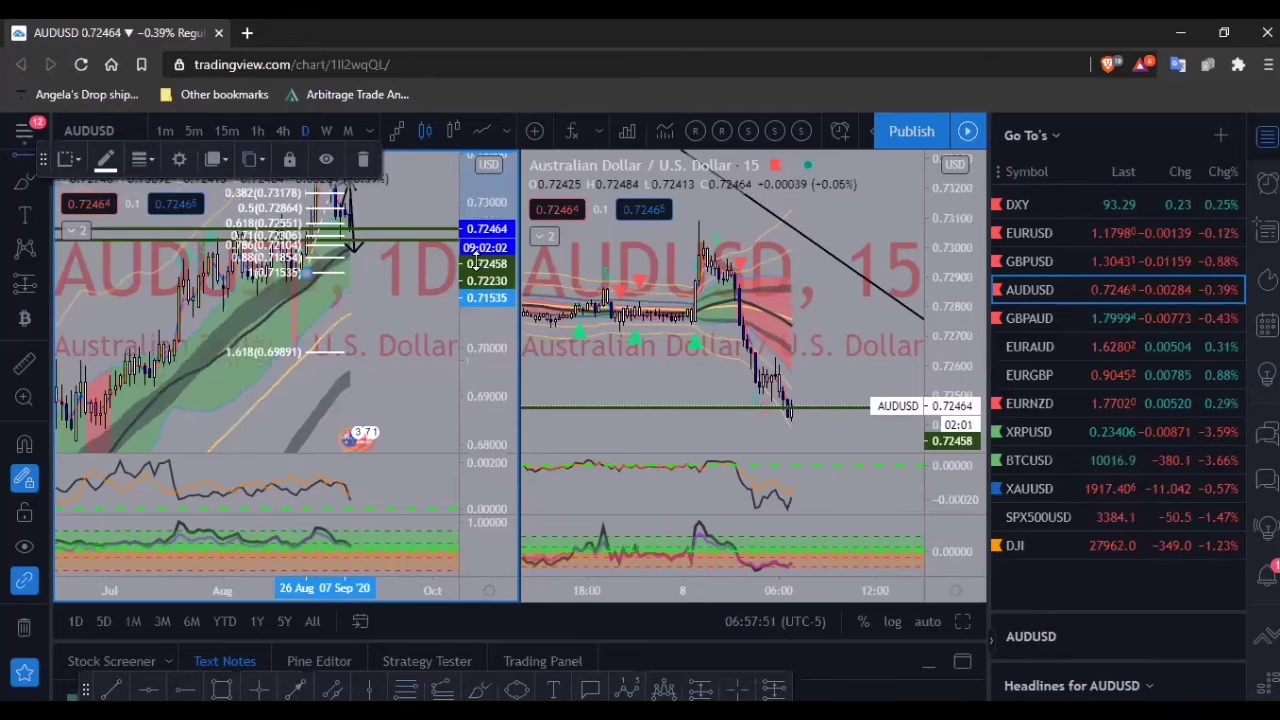
{"action": "scroll", "coordinate": [368, 265], "scroll_direction": "up", "scroll_amount": 1}
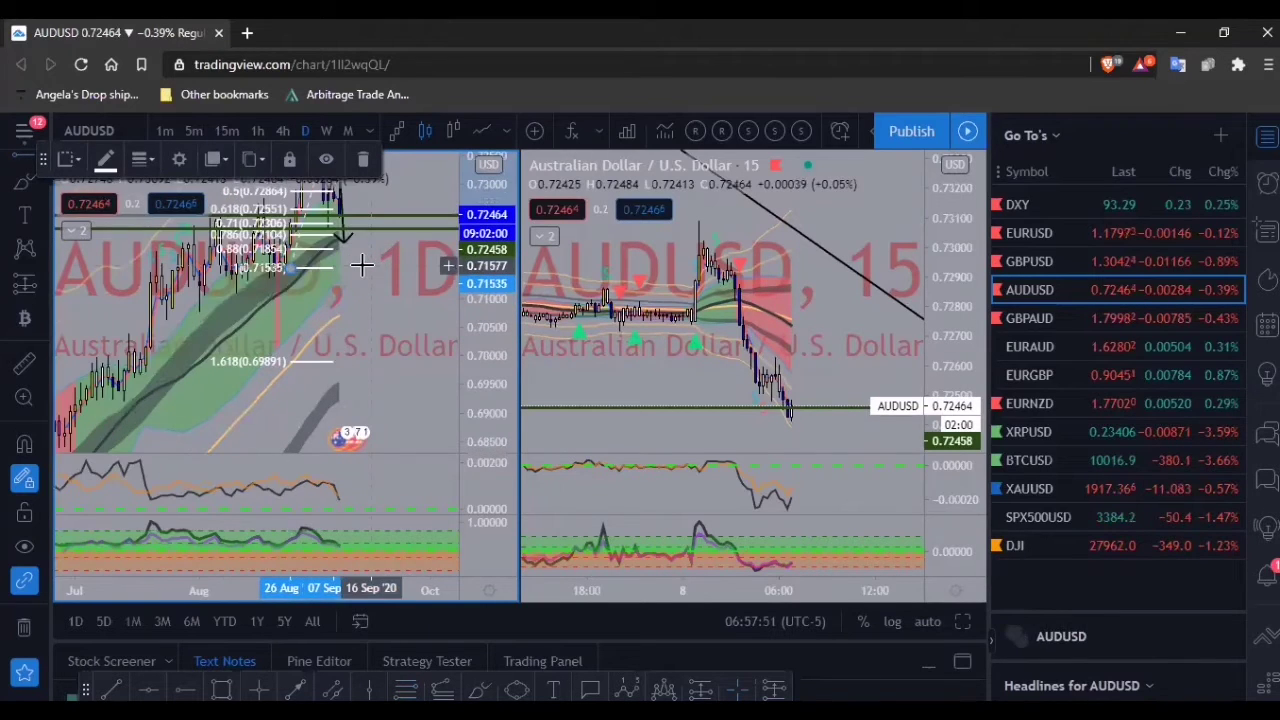
{"action": "scroll", "coordinate": [362, 265], "scroll_direction": "up", "scroll_amount": 1}
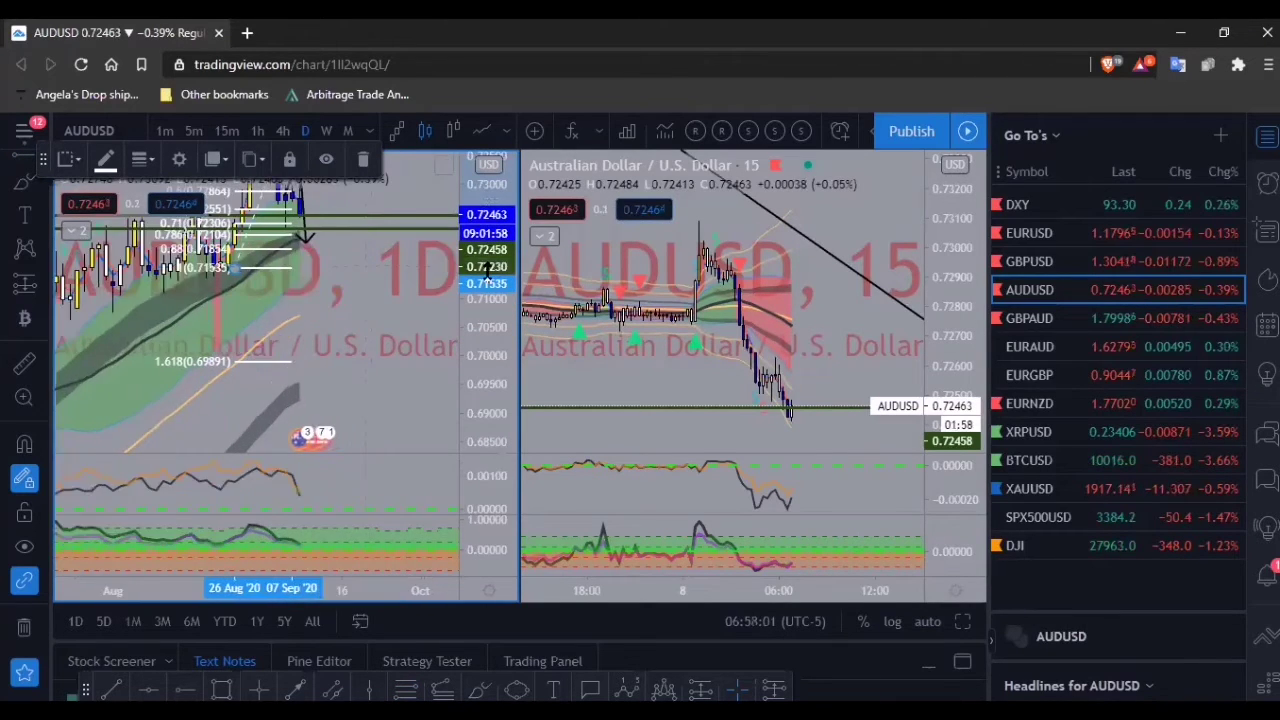
{"action": "scroll", "coordinate": [487, 276], "scroll_direction": "up", "scroll_amount": 1}
{"action": "scroll", "coordinate": [487, 291], "scroll_direction": "down", "scroll_amount": 1}
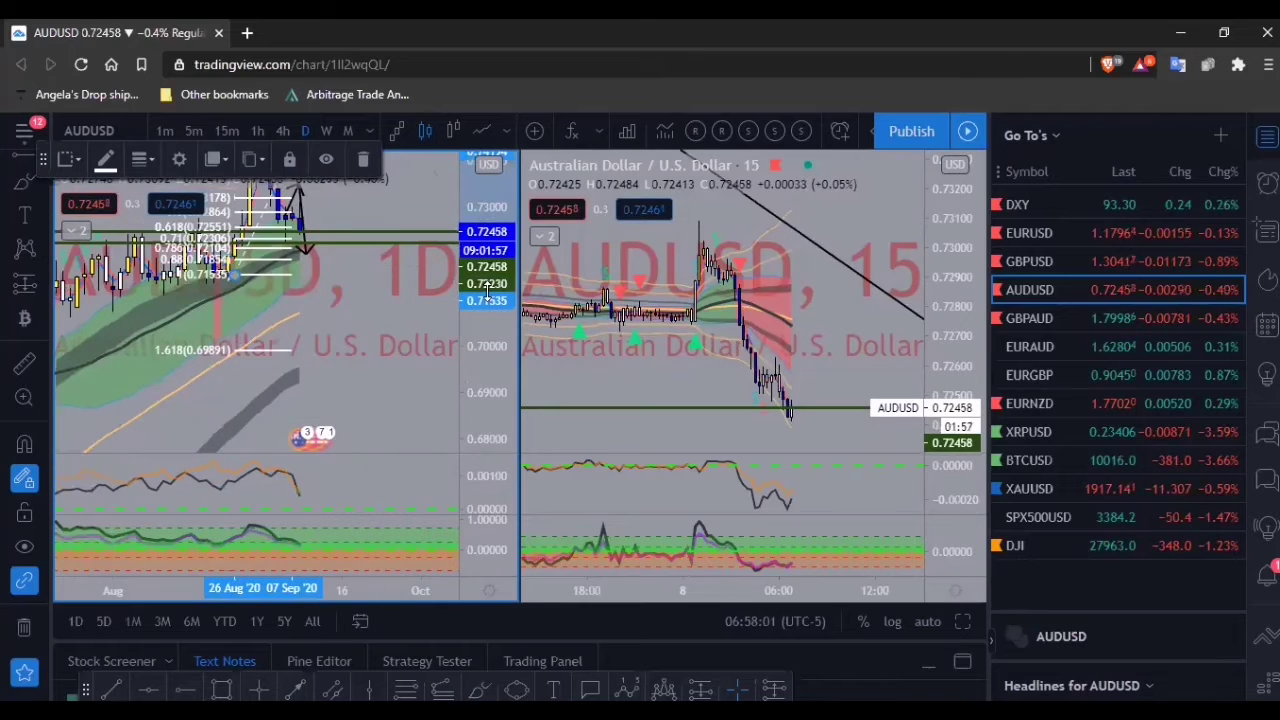
{"action": "left_click", "coordinate": [320, 322]}
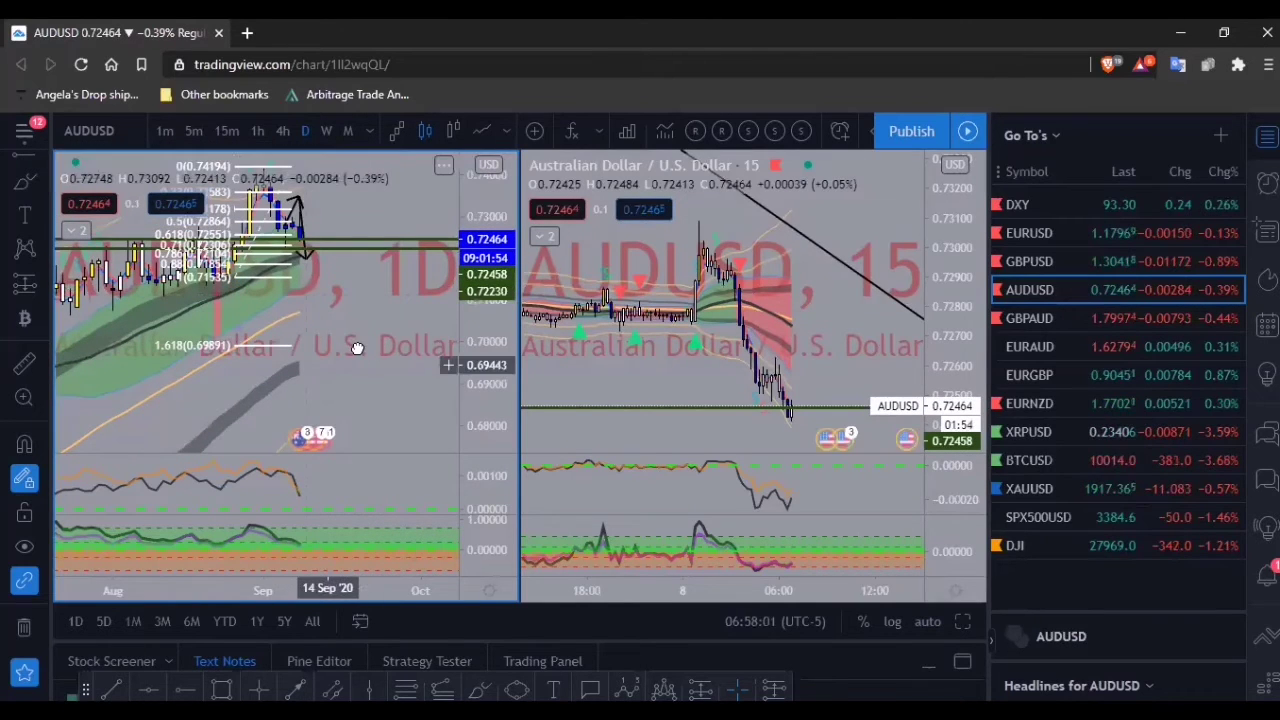
{"action": "left_click_drag", "start_coordinate": [387, 379], "coordinate": [388, 353]}
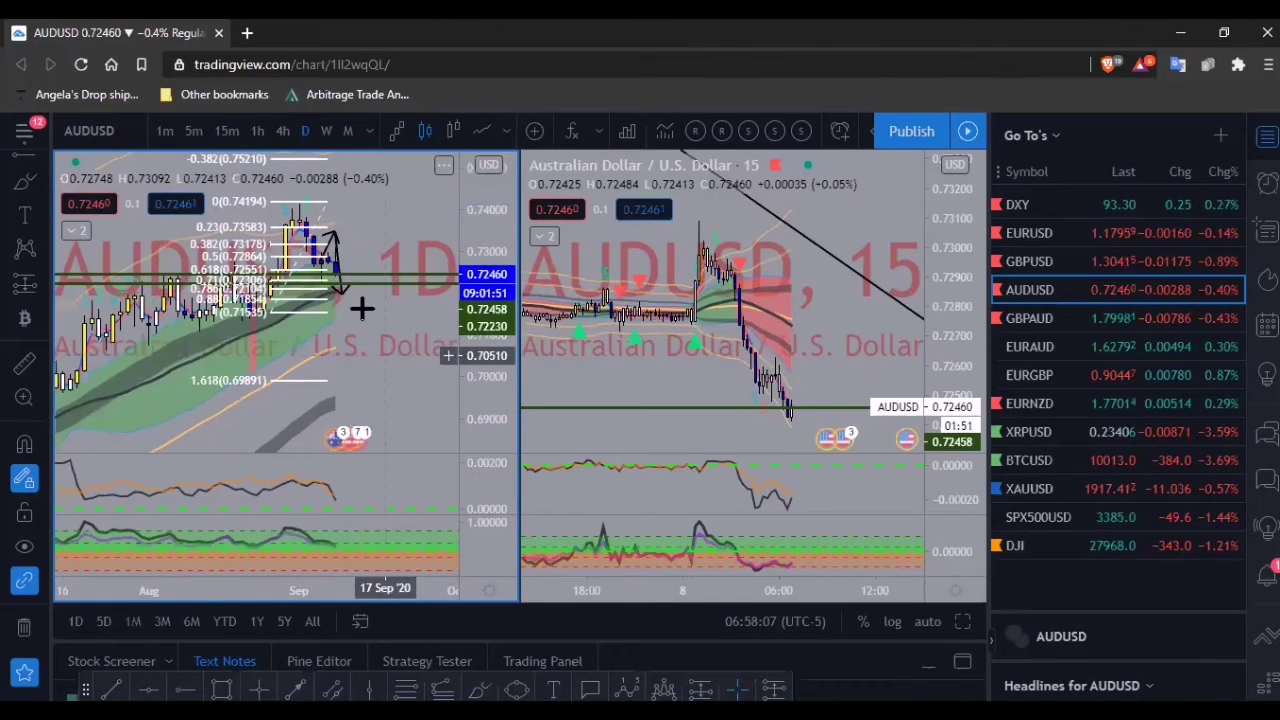
{"action": "scroll", "coordinate": [321, 273], "scroll_direction": "up", "scroll_amount": 3}
{"action": "left_click_drag", "start_coordinate": [498, 390], "coordinate": [423, 369]}
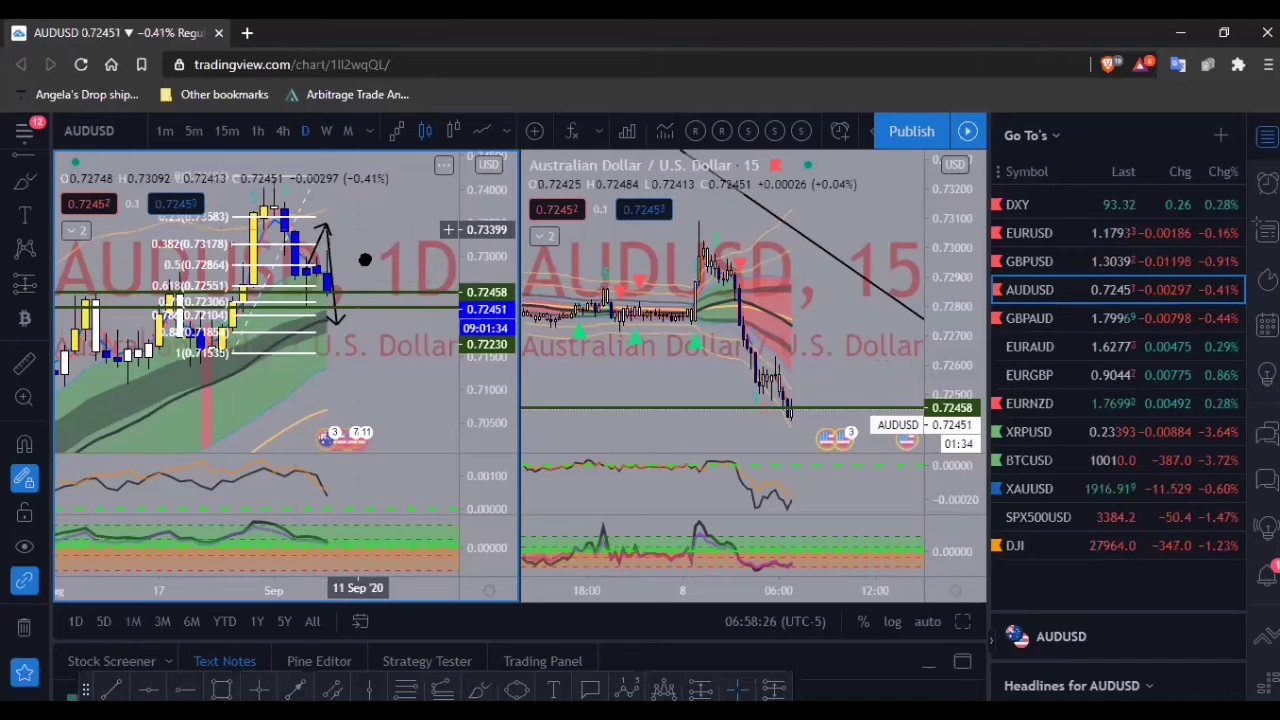
{"action": "left_click_drag", "start_coordinate": [364, 250], "coordinate": [366, 260]}
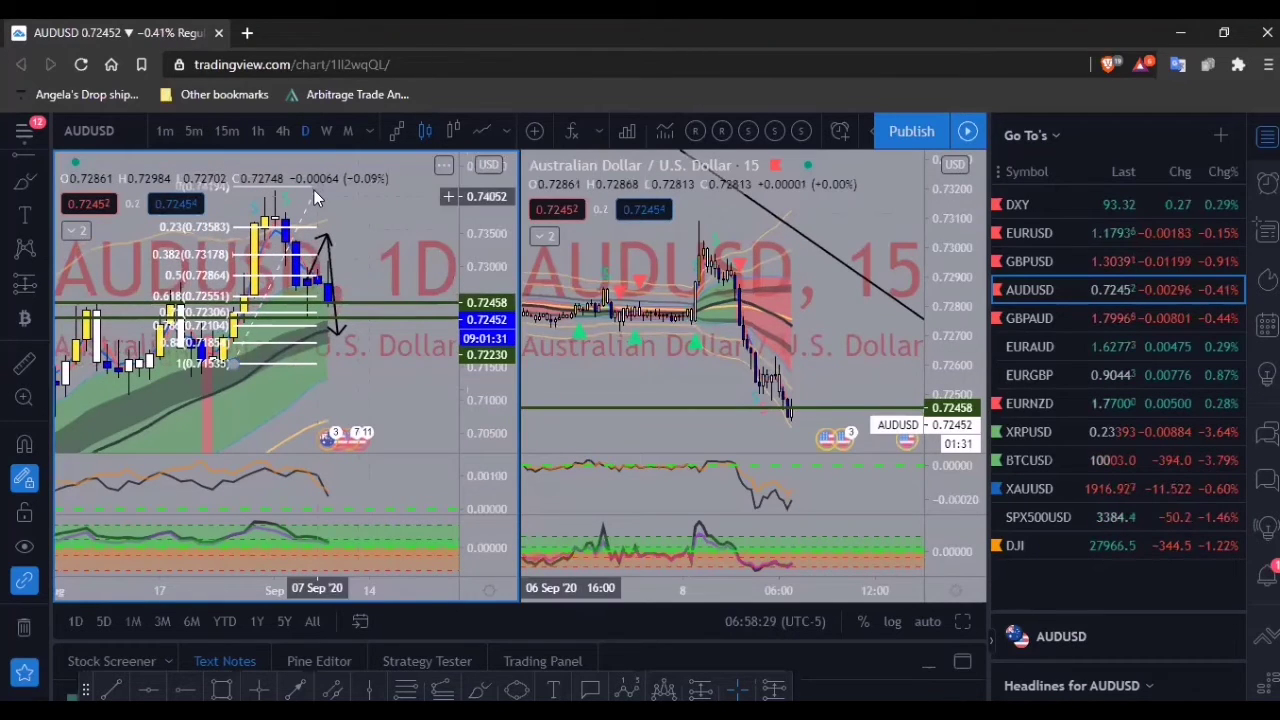
{"action": "left_click_drag", "start_coordinate": [315, 193], "coordinate": [315, 184]}
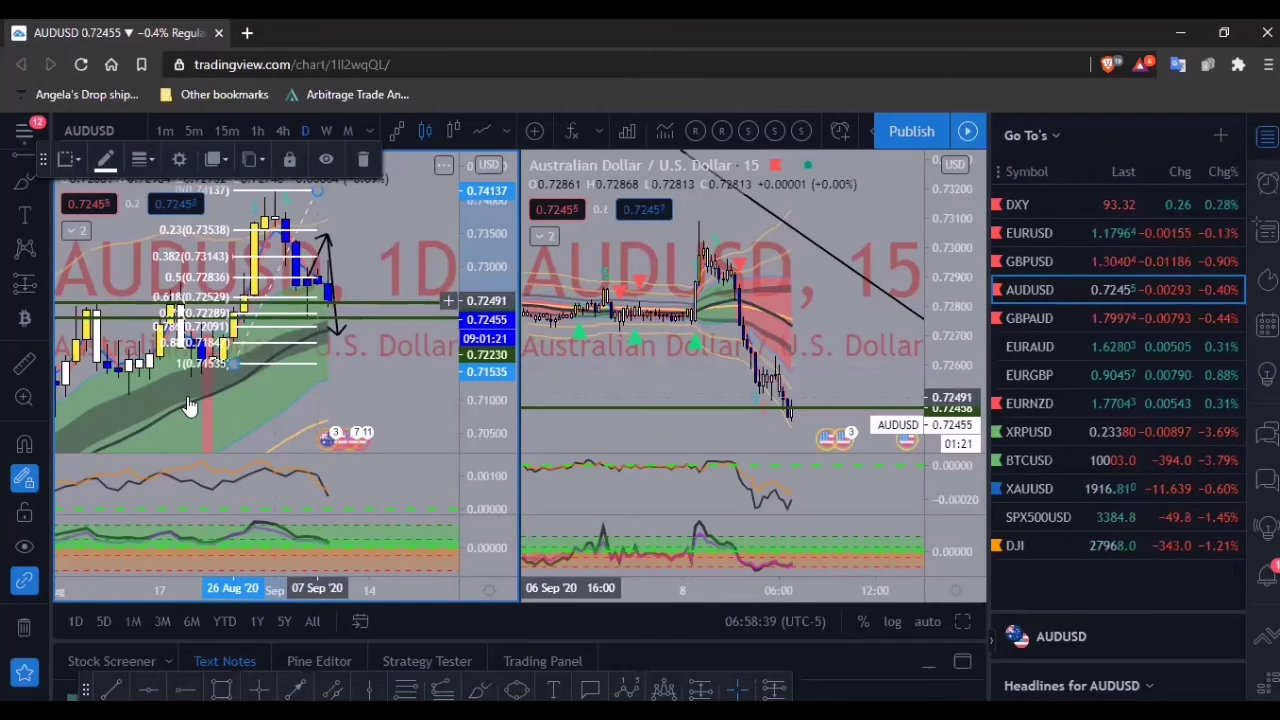
- Delete the two black arrows marking the expected price path on the AUDUSD daily chart
{"action": "left_click", "coordinate": [327, 250]}
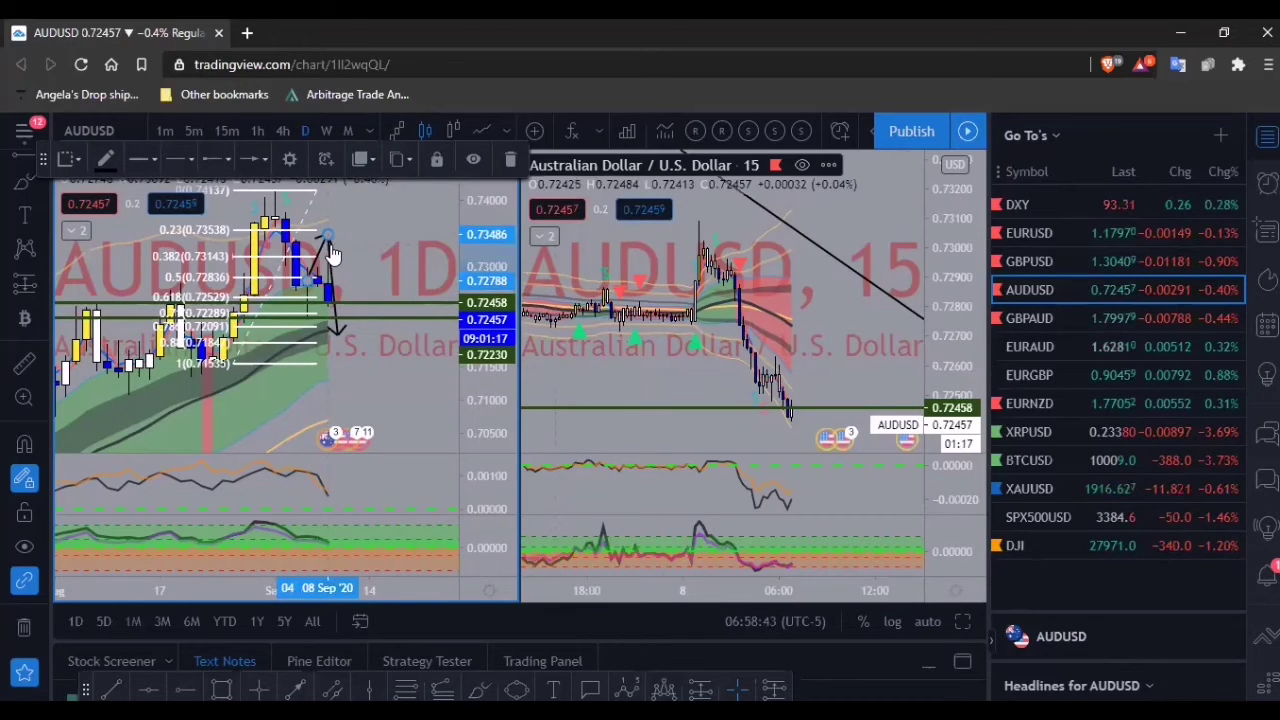
{"action": "key", "text": "Delete"}
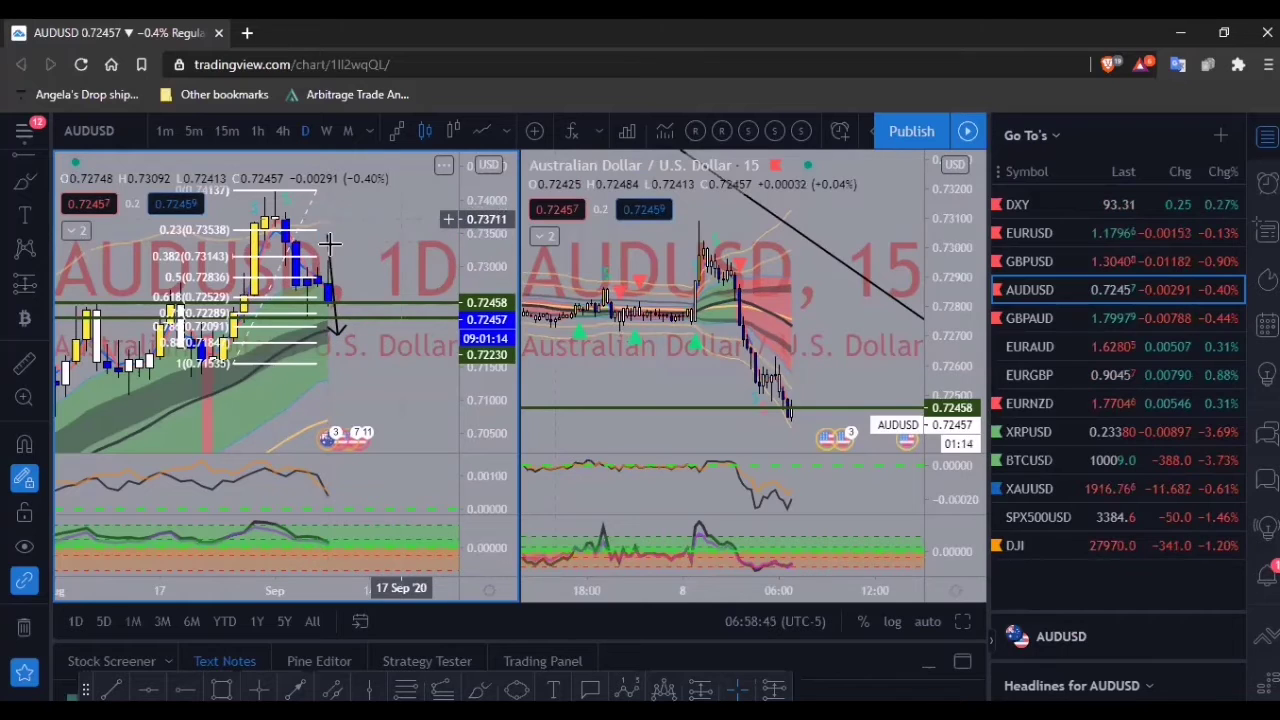
{"action": "left_click", "coordinate": [330, 255]}
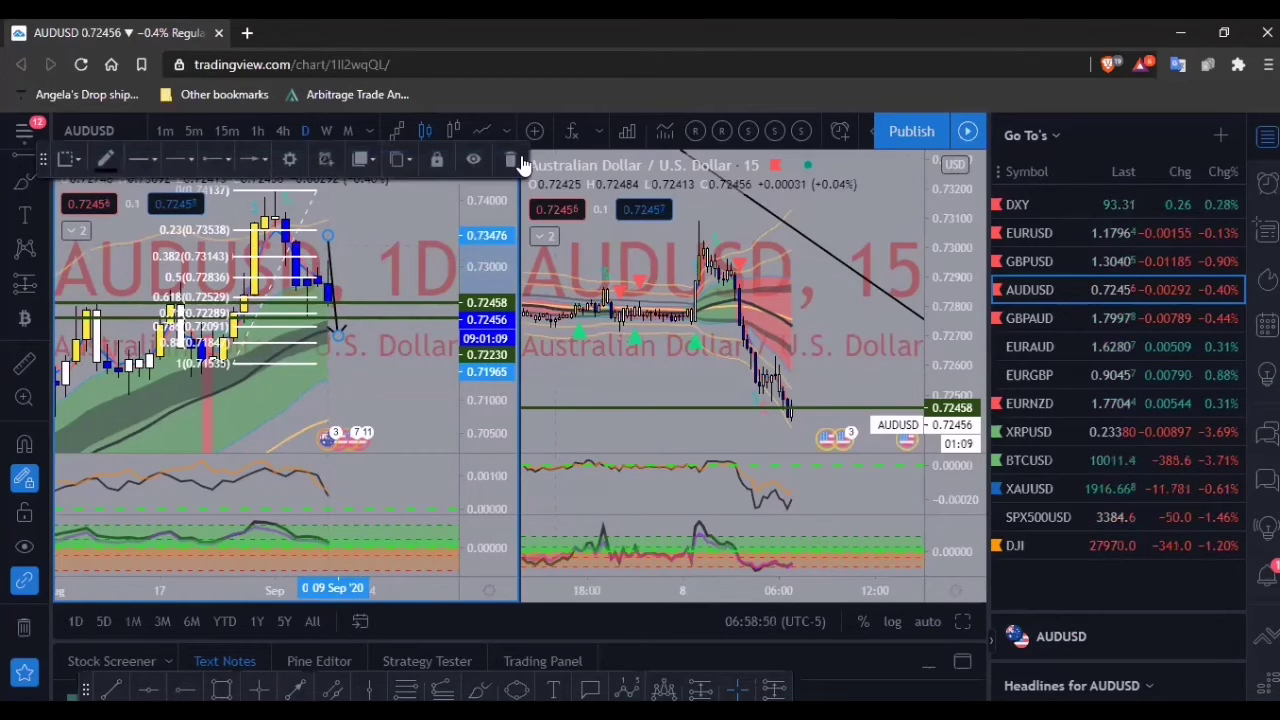
{"action": "left_click", "coordinate": [352, 345]}
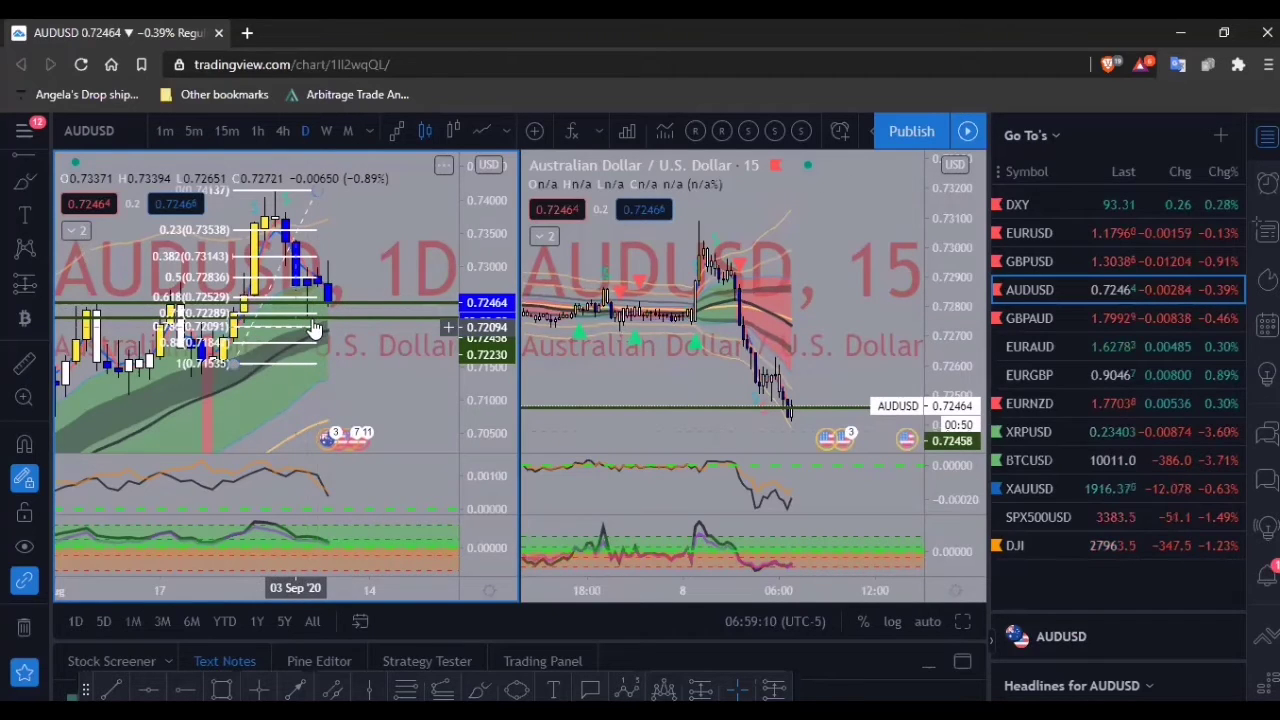
{"action": "scroll", "coordinate": [313, 330], "scroll_direction": "down", "scroll_amount": 1}
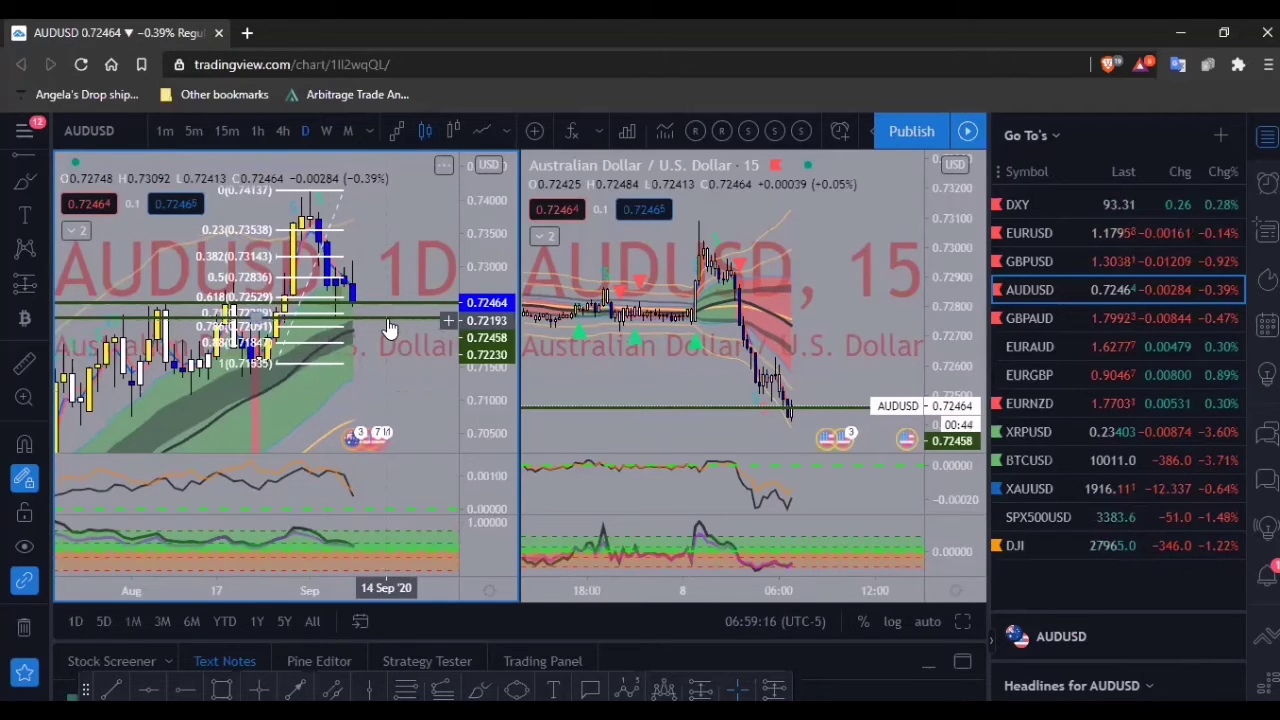
- Go through EURAUD to EURGBP in the watchlist and delete EURGBP's white dashed horizontal ray at 0.89950
{"action": "left_click", "coordinate": [1048, 343]}
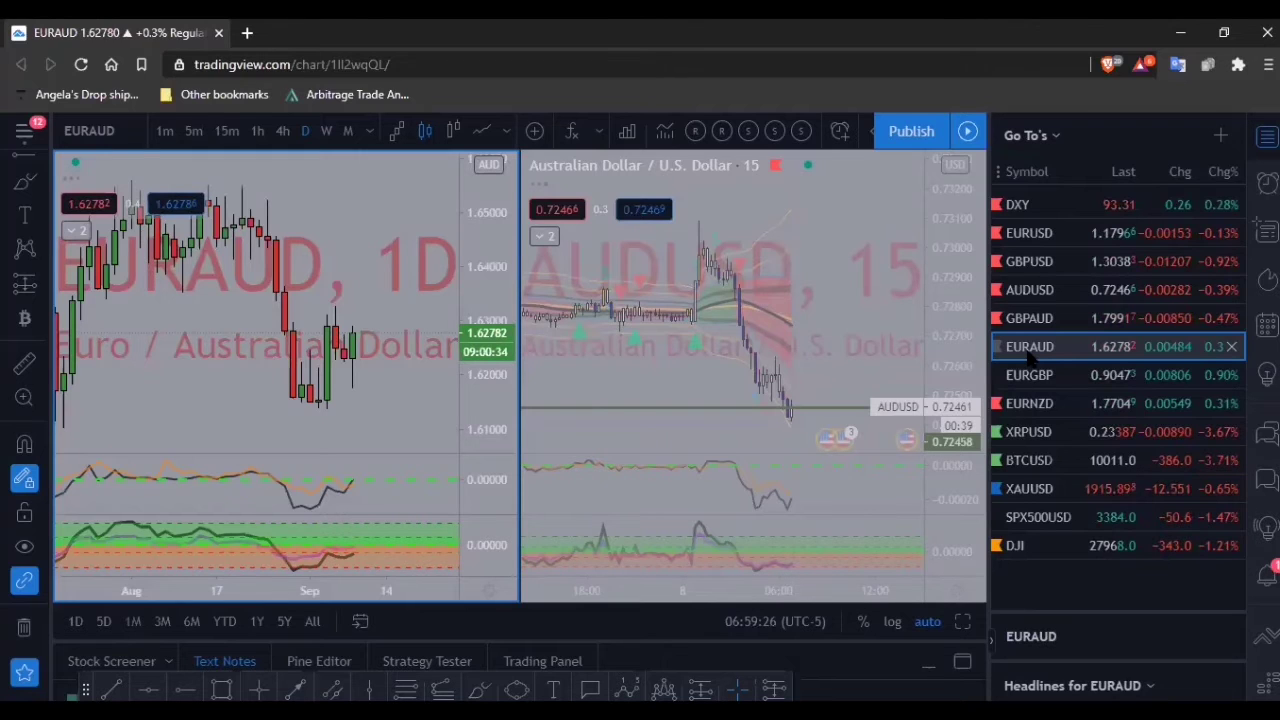
{"action": "key", "text": "Down"}
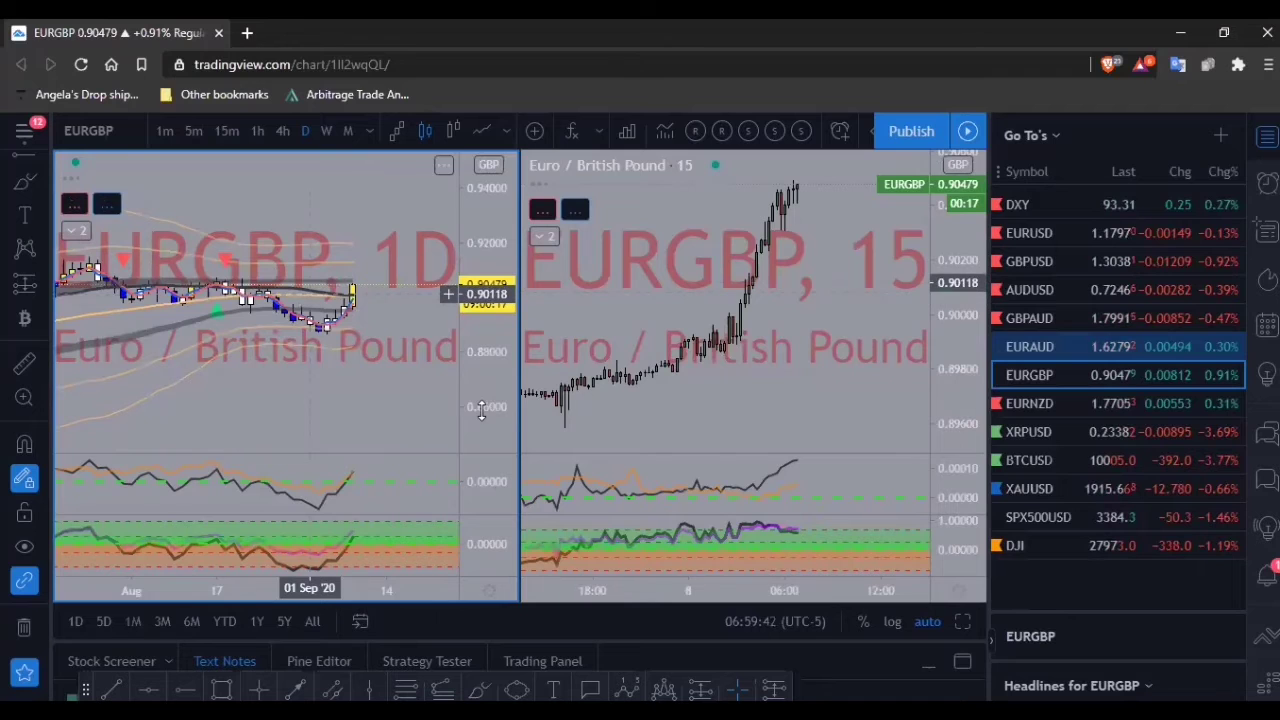
{"action": "left_click_drag", "start_coordinate": [468, 314], "coordinate": [394, 291]}
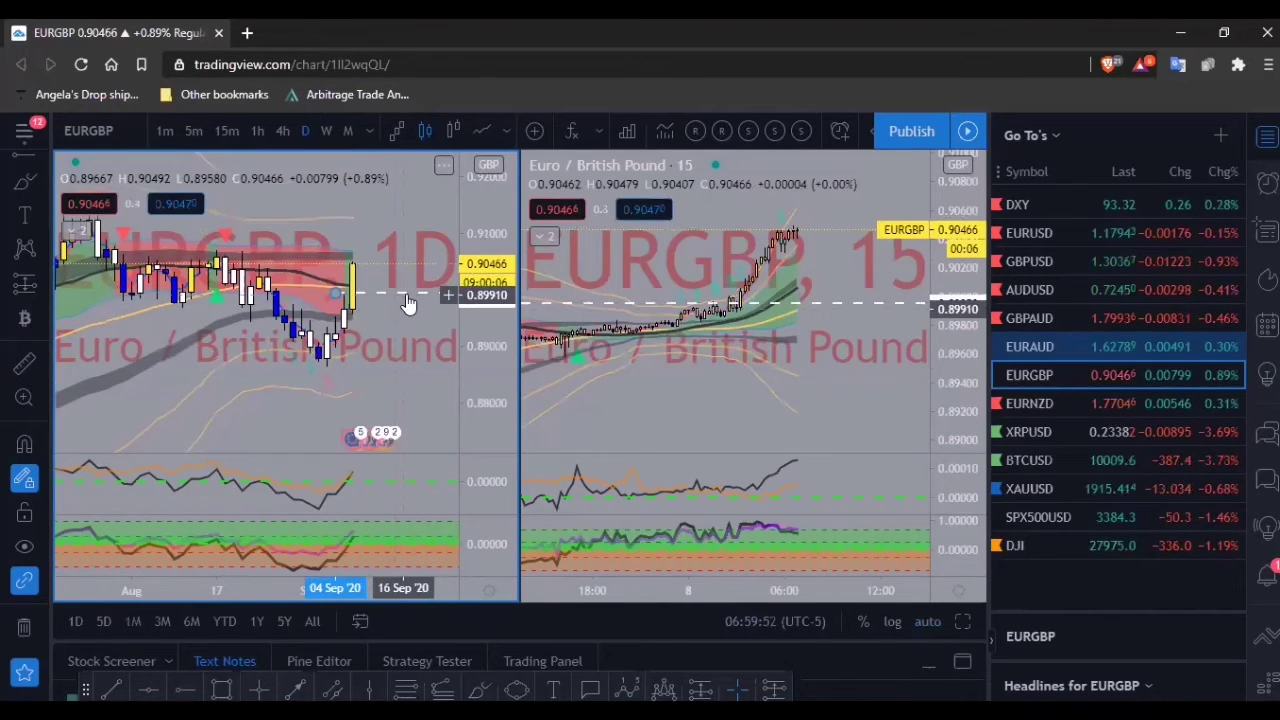
{"action": "left_click", "coordinate": [408, 298]}
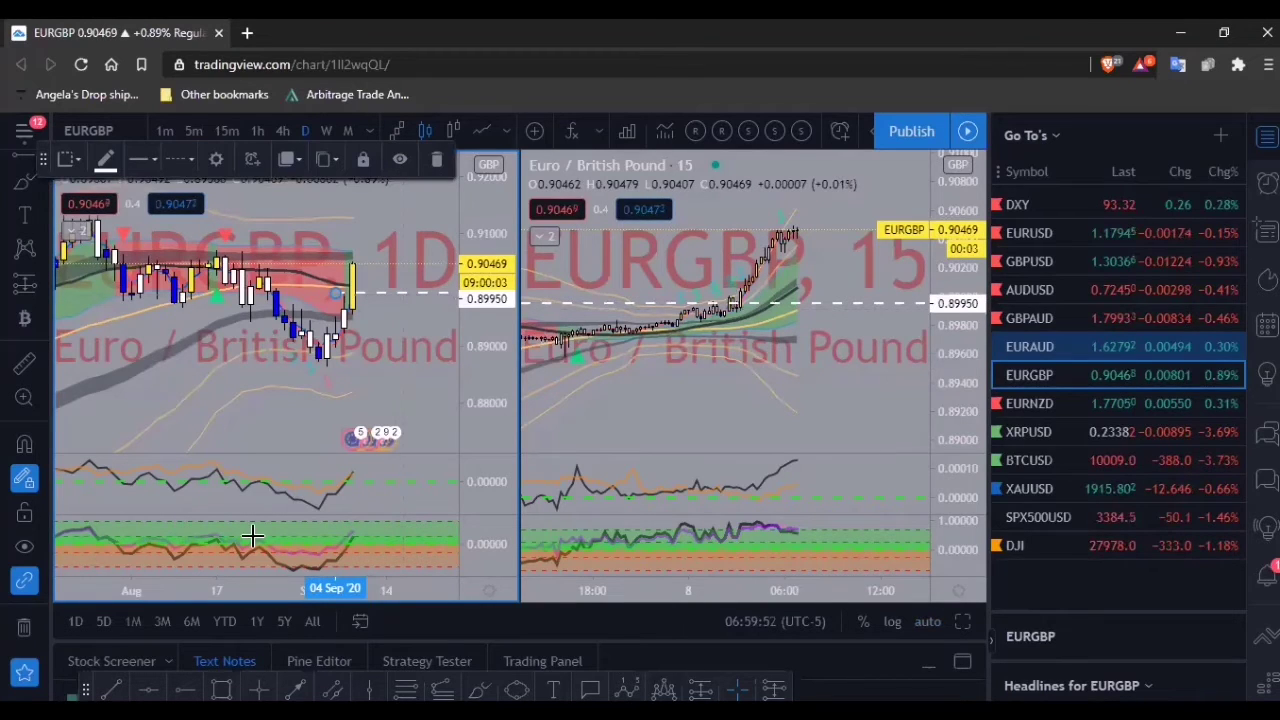
{"action": "key", "text": "Delete"}
- Draw a rectangle zone on the EURGBP daily chart from 0.90446 at 17 Jul to 0.90763 at 9 Sep
{"action": "scroll", "coordinate": [252, 537], "scroll_direction": "down", "scroll_amount": 2}
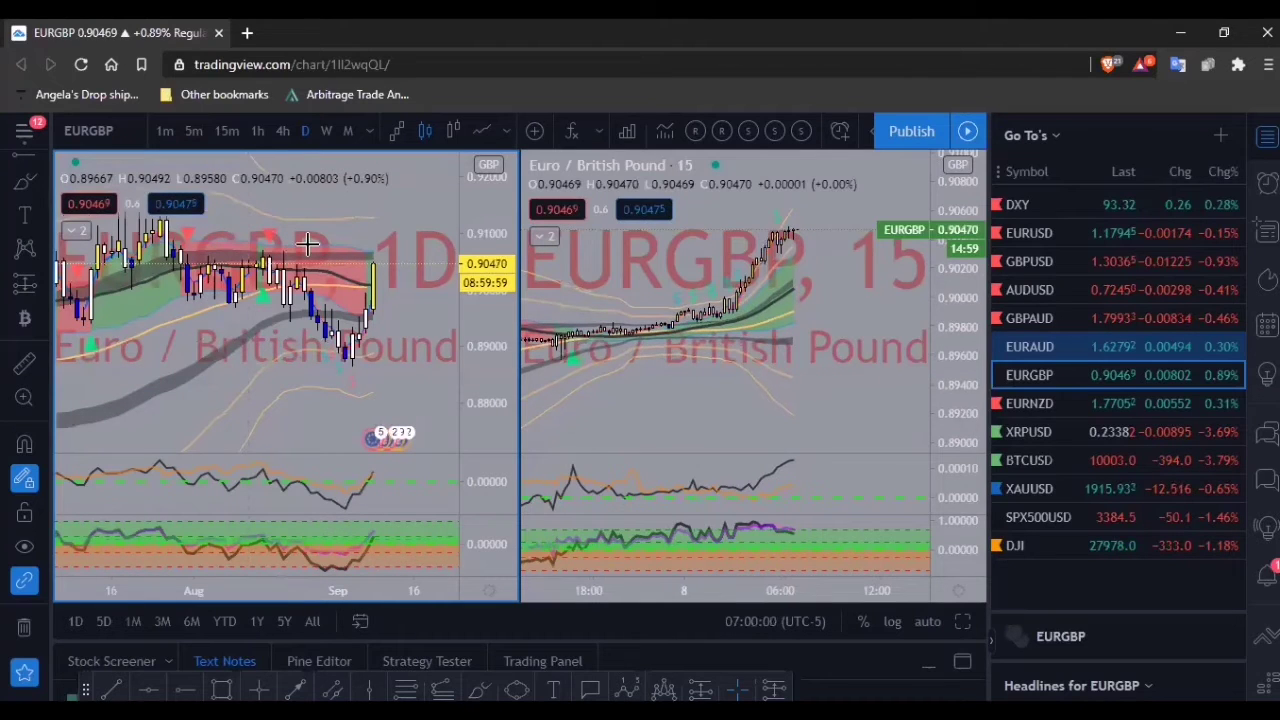
{"action": "key", "text": "alt+shift+r"}
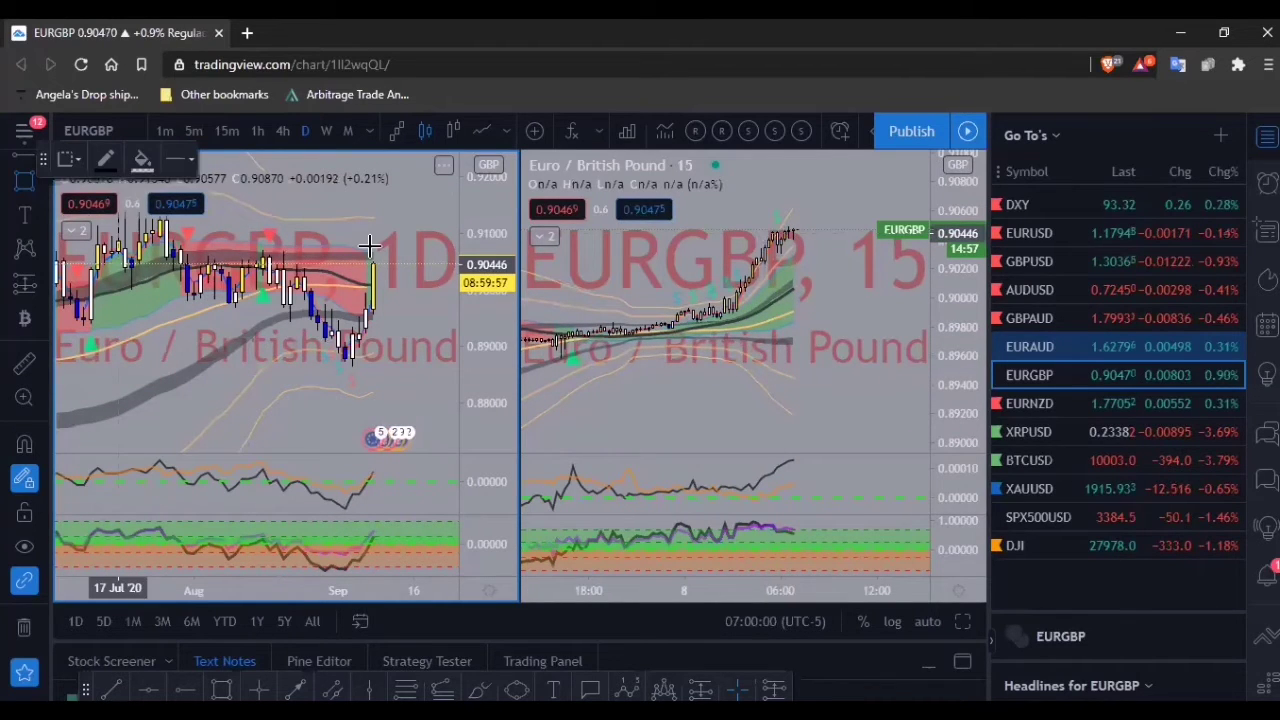
{"action": "left_click", "coordinate": [398, 245]}
{"action": "left_click", "coordinate": [398, 246]}
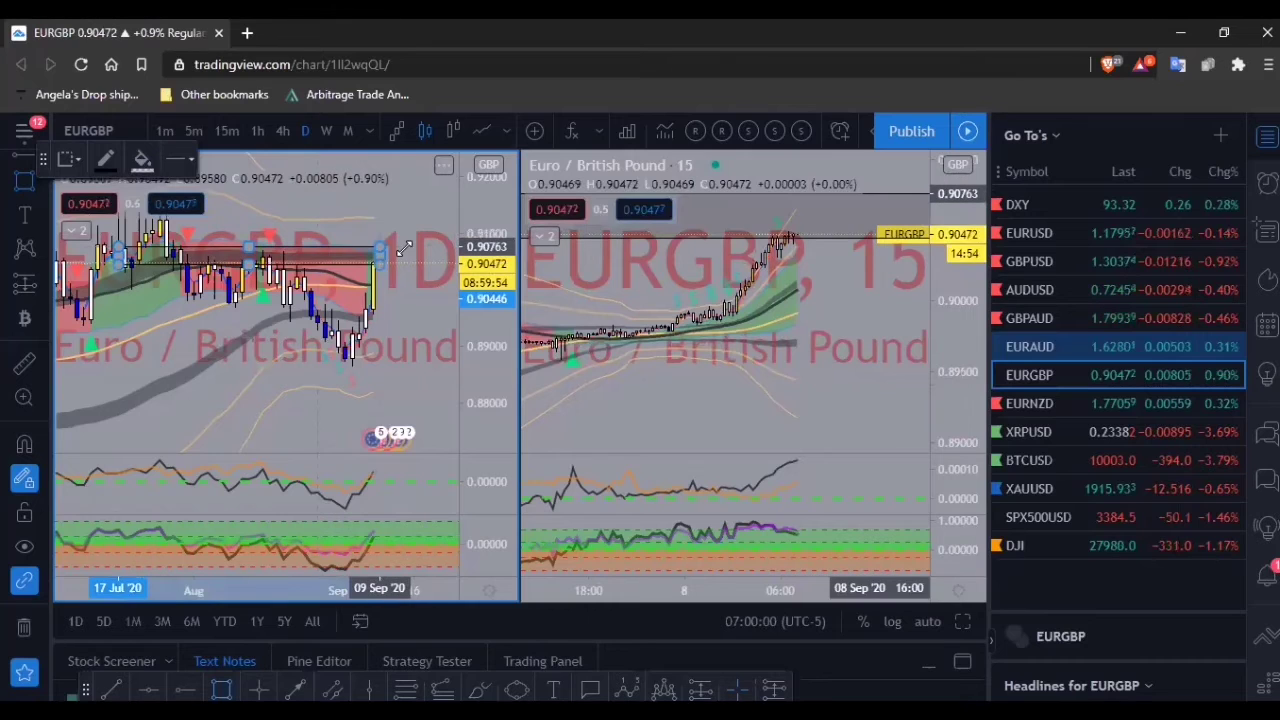
- Resize the EURGBP daily rectangle zone so its upper corner sits at 0.90713 on 14 Sep
{"action": "left_click_drag", "start_coordinate": [405, 247], "coordinate": [406, 258]}
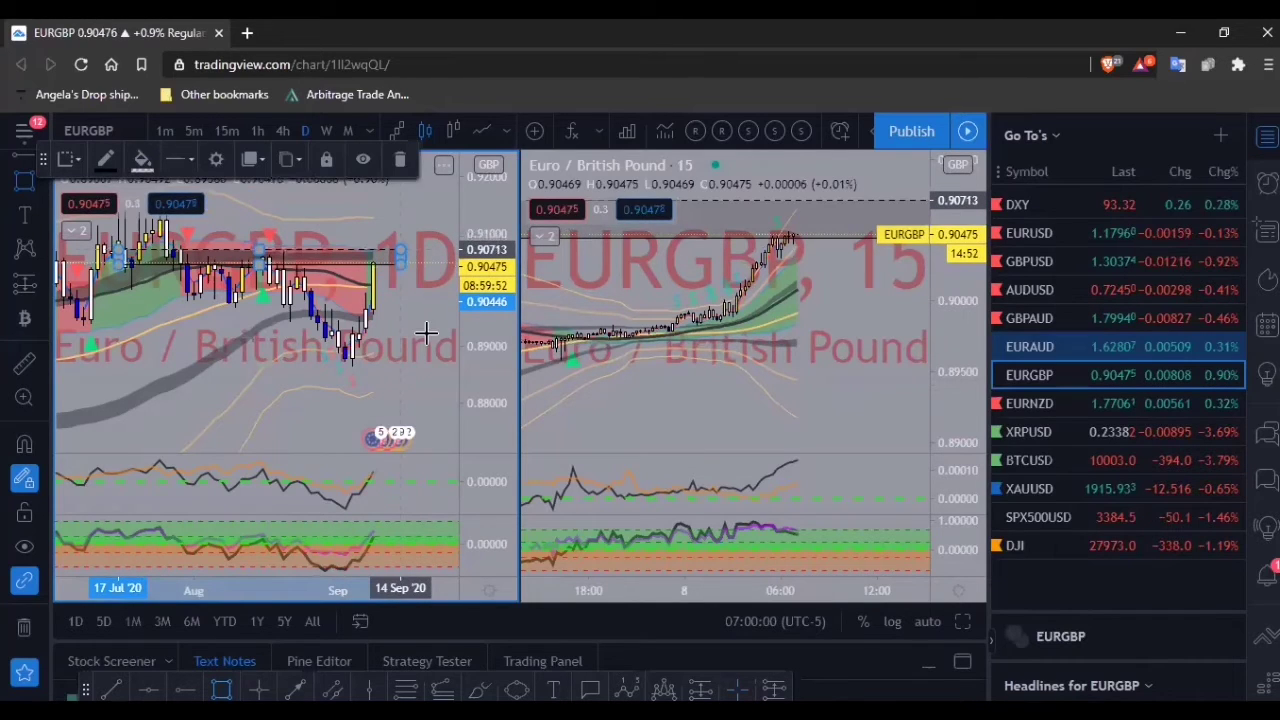
{"action": "left_click", "coordinate": [423, 350]}
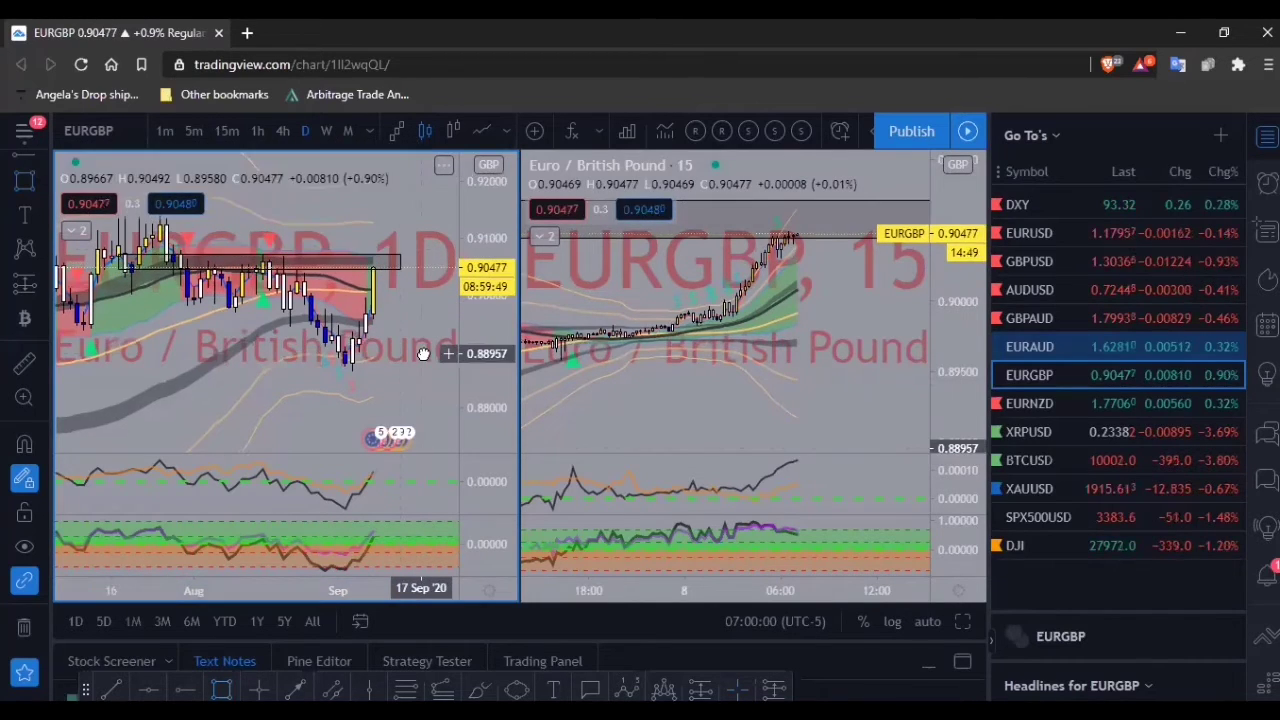
{"action": "scroll", "coordinate": [420, 352], "scroll_direction": "down", "scroll_amount": 1}
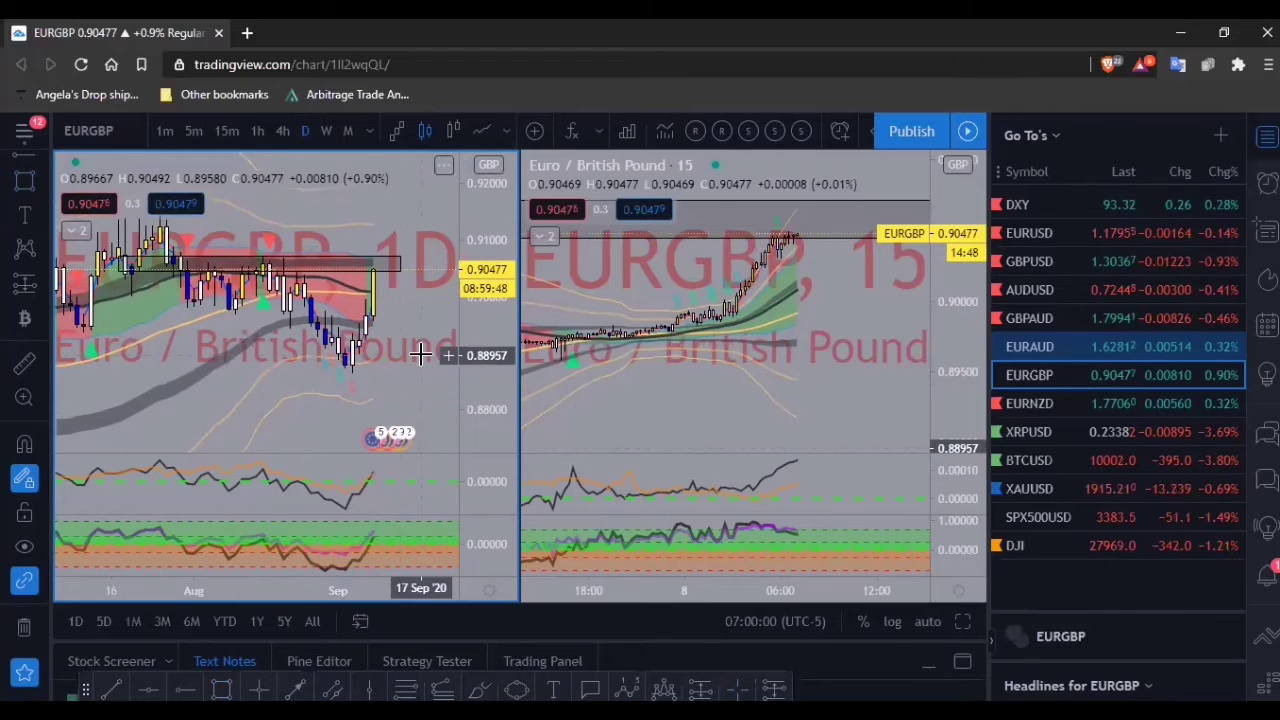
{"action": "scroll", "coordinate": [386, 305], "scroll_direction": "down", "scroll_amount": 2}
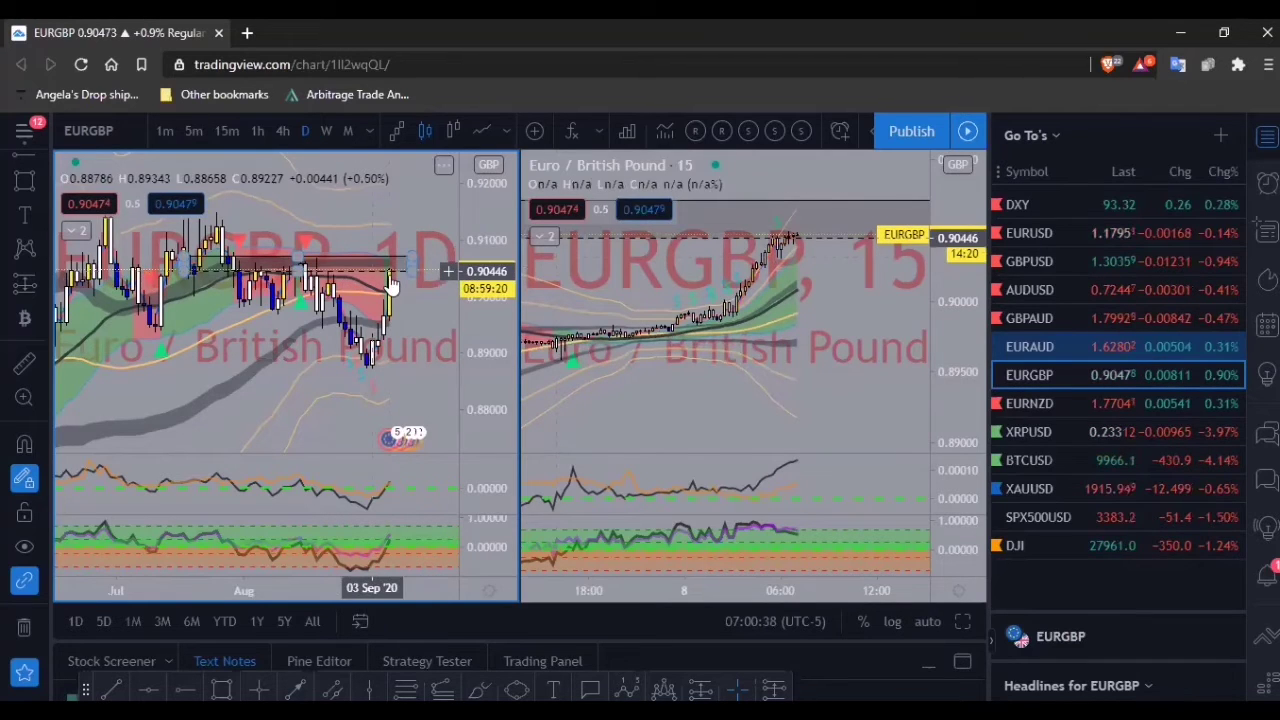
- Look at the EURUSD charts, return to EURGBP and stretch the daily price scale around the rectangle zone
{"action": "left_click", "coordinate": [1032, 232]}
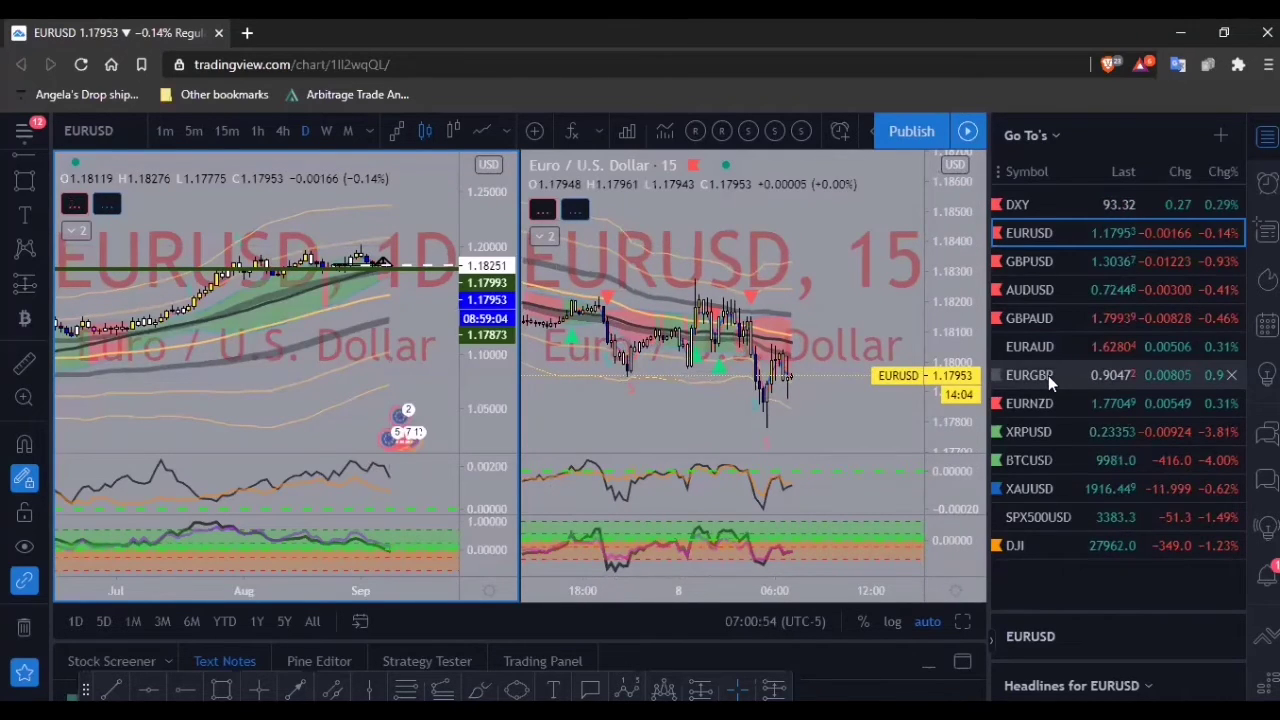
{"action": "left_click", "coordinate": [1048, 375]}
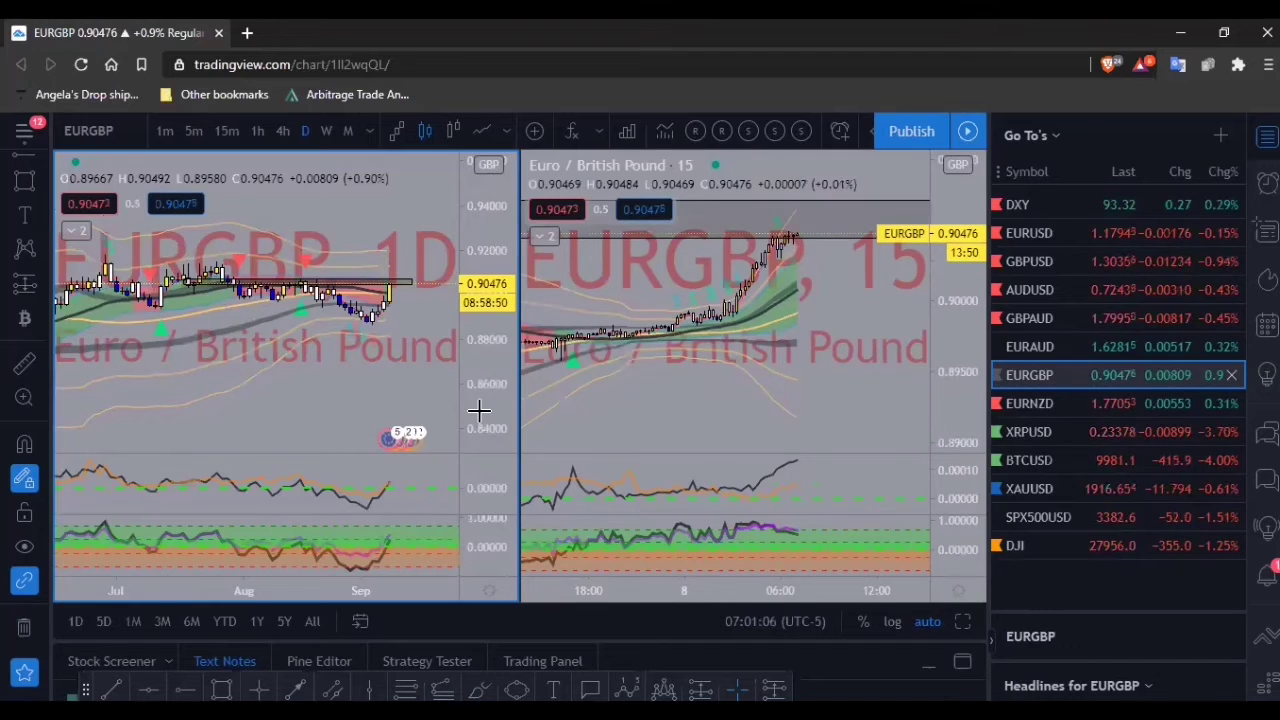
{"action": "left_click_drag", "start_coordinate": [480, 352], "coordinate": [480, 294]}
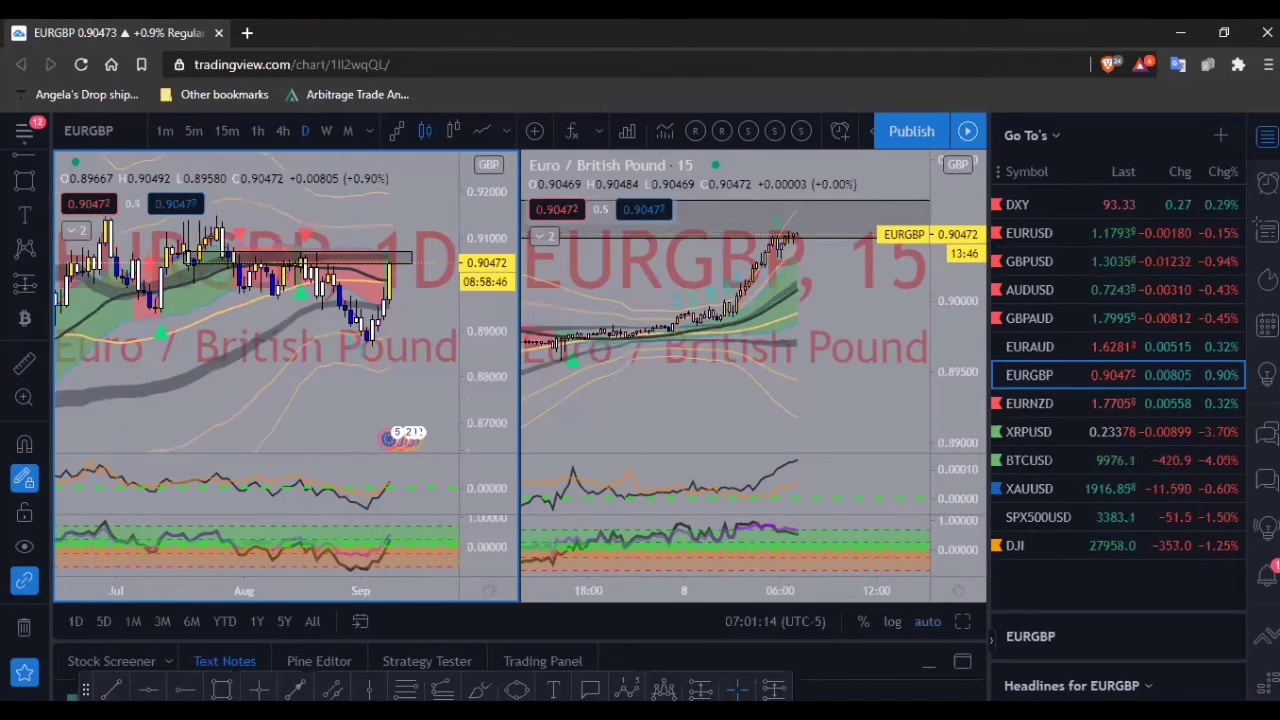
- Draw green horizontal lines at 0.90711 and 0.90404 along the EURGBP zone's edges and inspect them on the 15-minute chart
{"action": "left_click", "coordinate": [342, 250]}
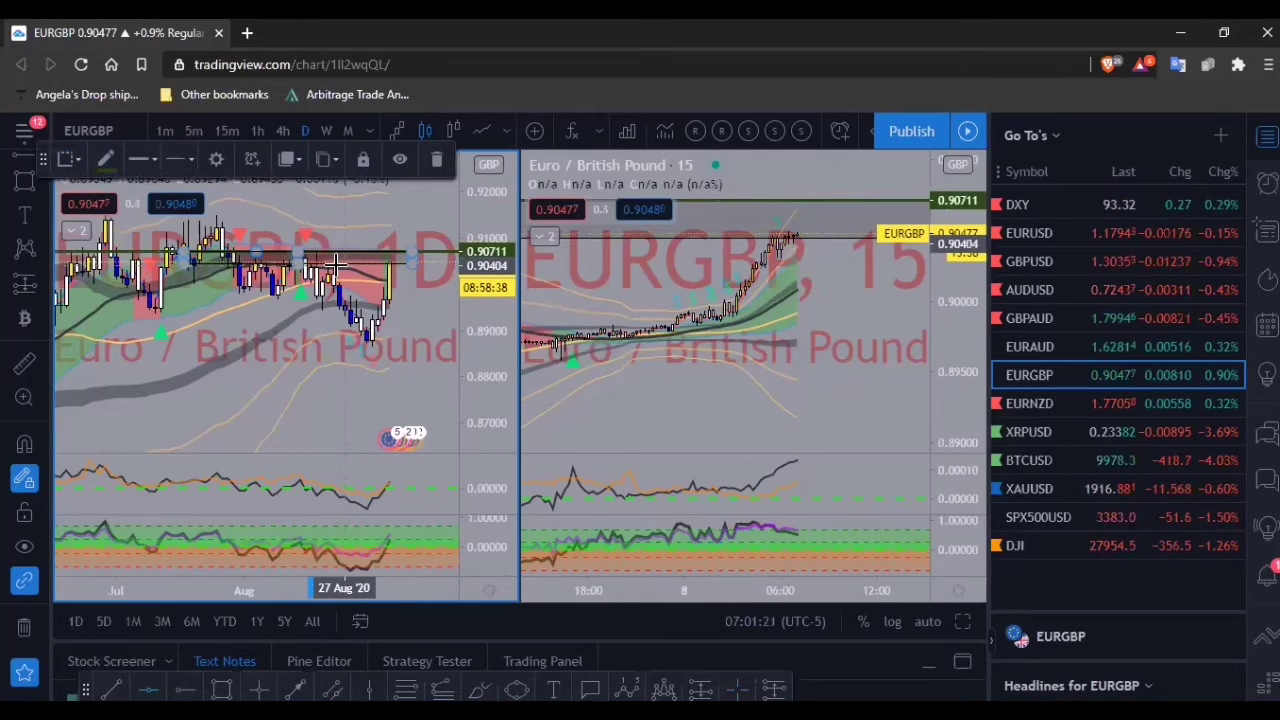
{"action": "left_click", "coordinate": [417, 328]}
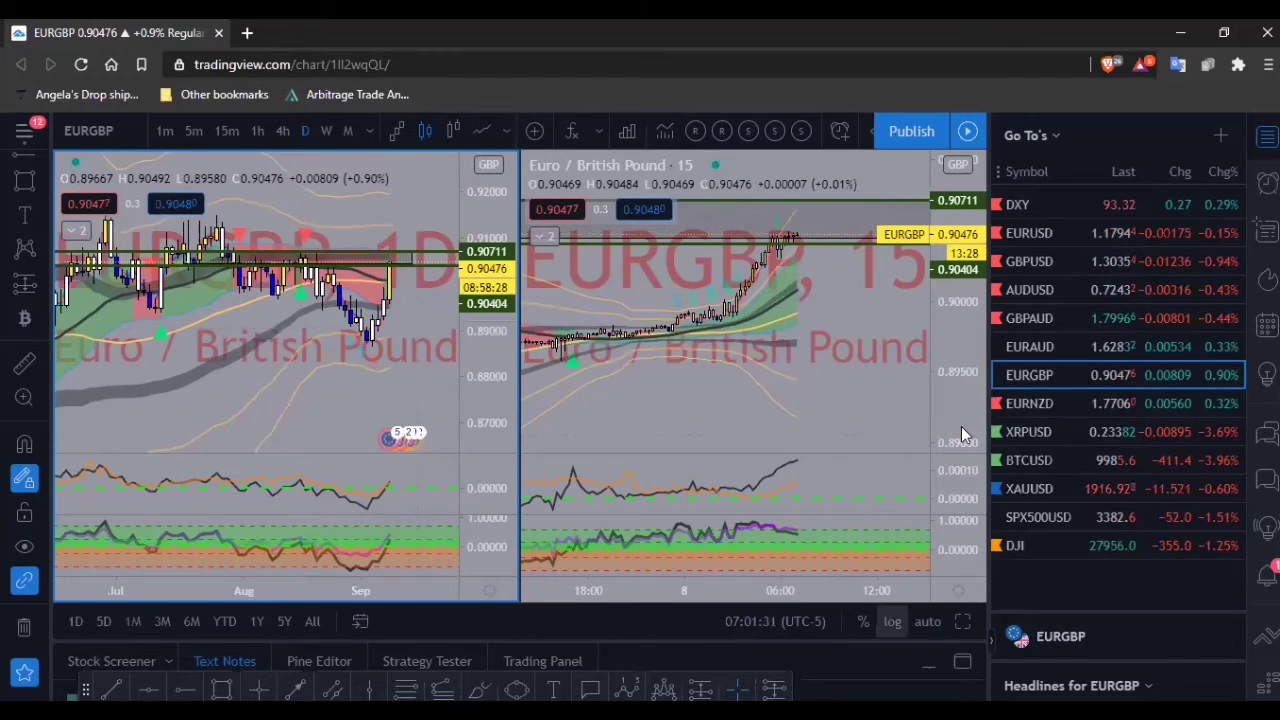
{"action": "left_click_drag", "start_coordinate": [954, 407], "coordinate": [940, 325]}
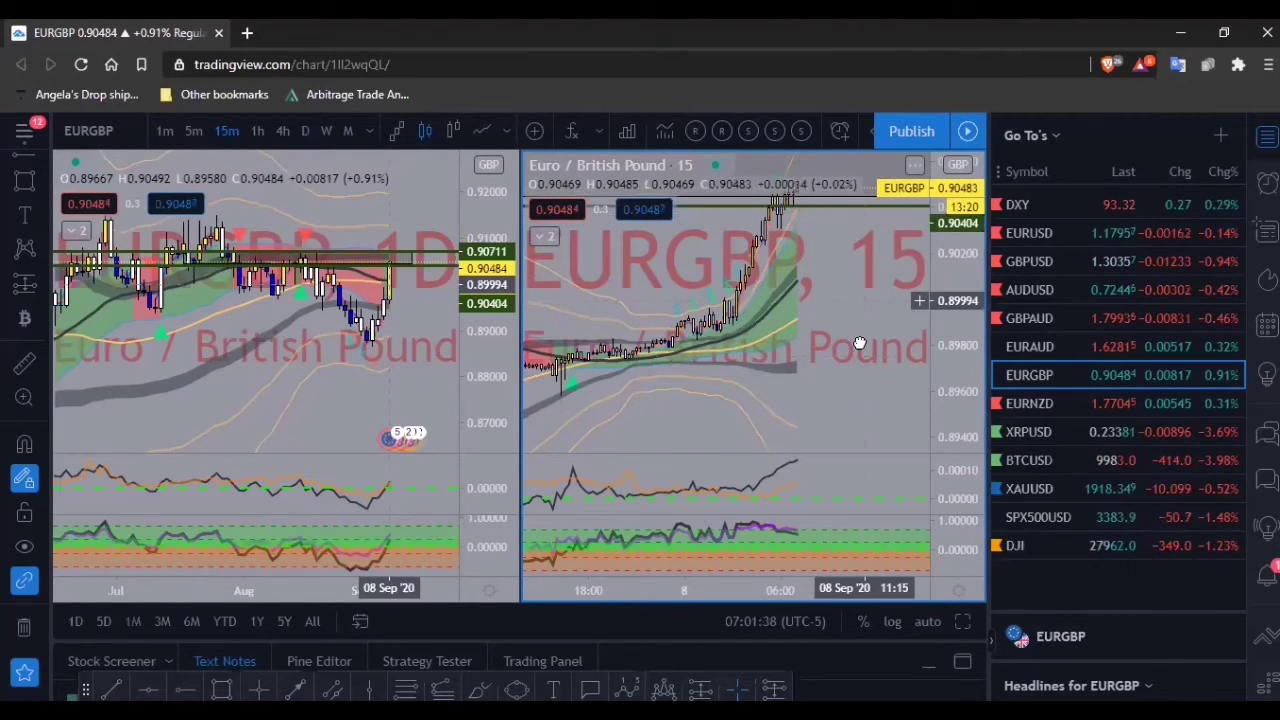
{"action": "left_click_drag", "start_coordinate": [865, 318], "coordinate": [859, 347]}
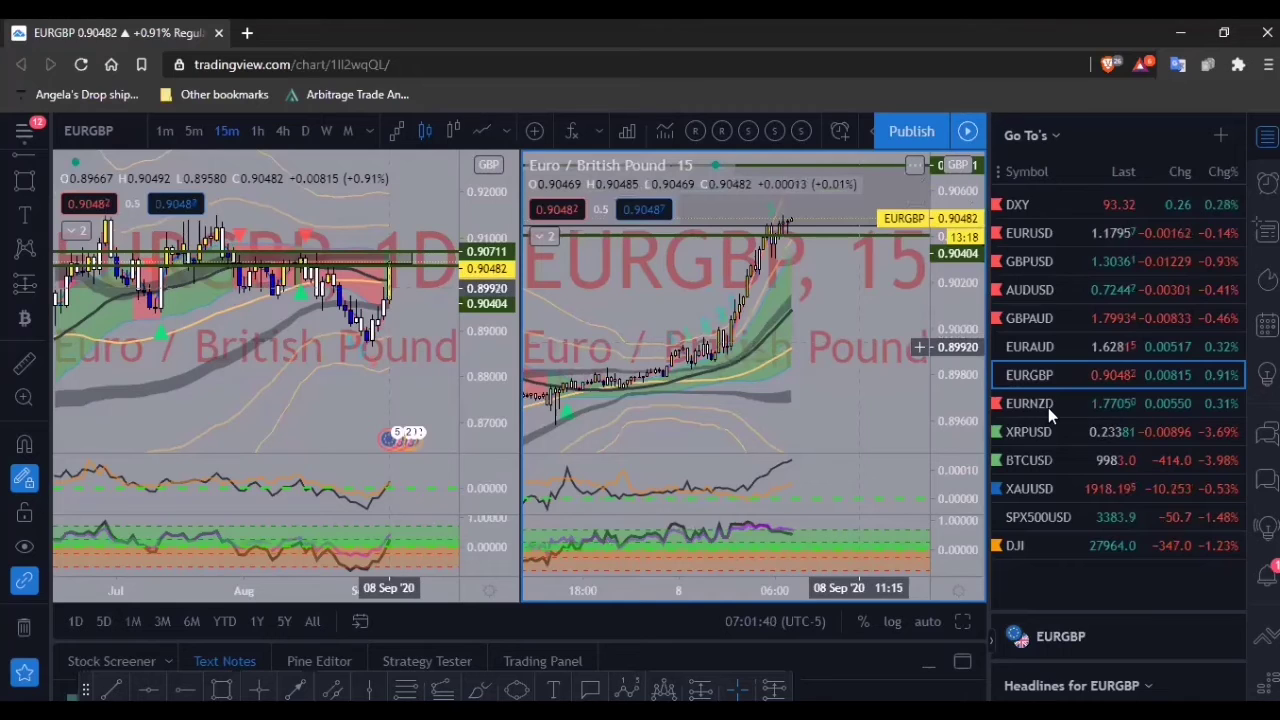
- Switch to EURAUD and delete the Fibonacci retracement between 1.63260 and 1.61432 from its daily chart
{"action": "key", "text": "Down"}
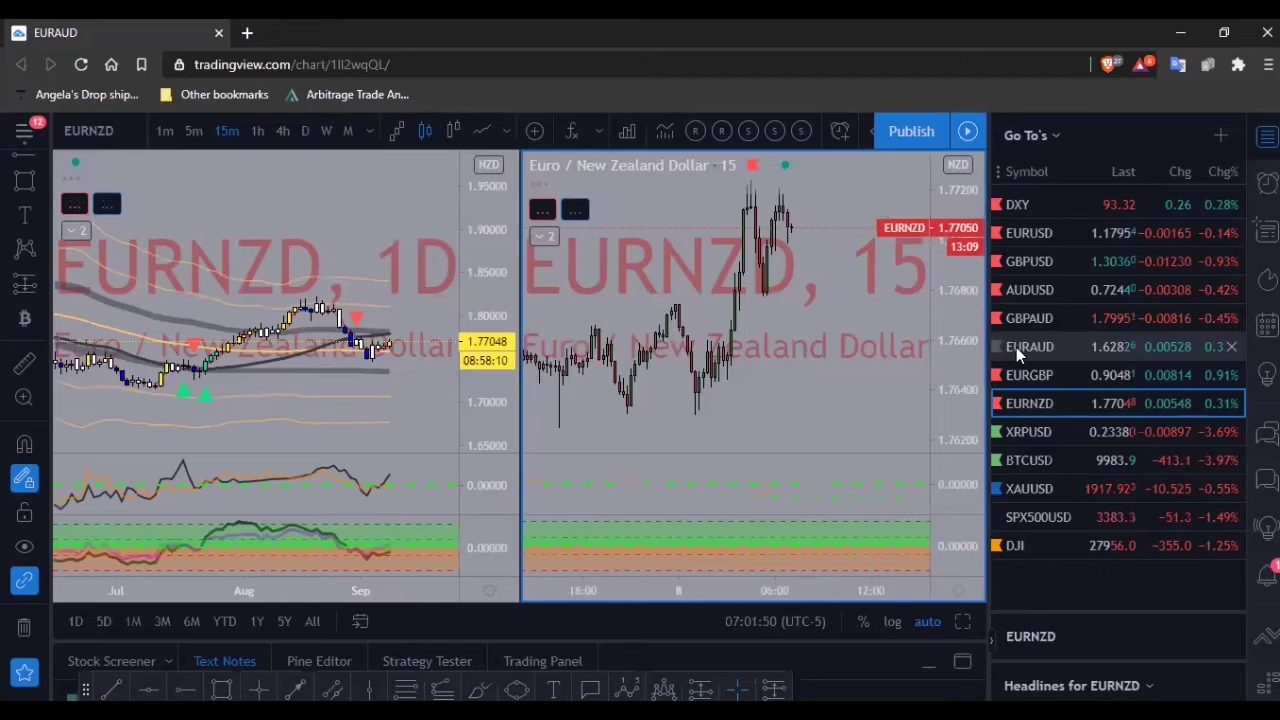
{"action": "left_click", "coordinate": [1016, 347]}
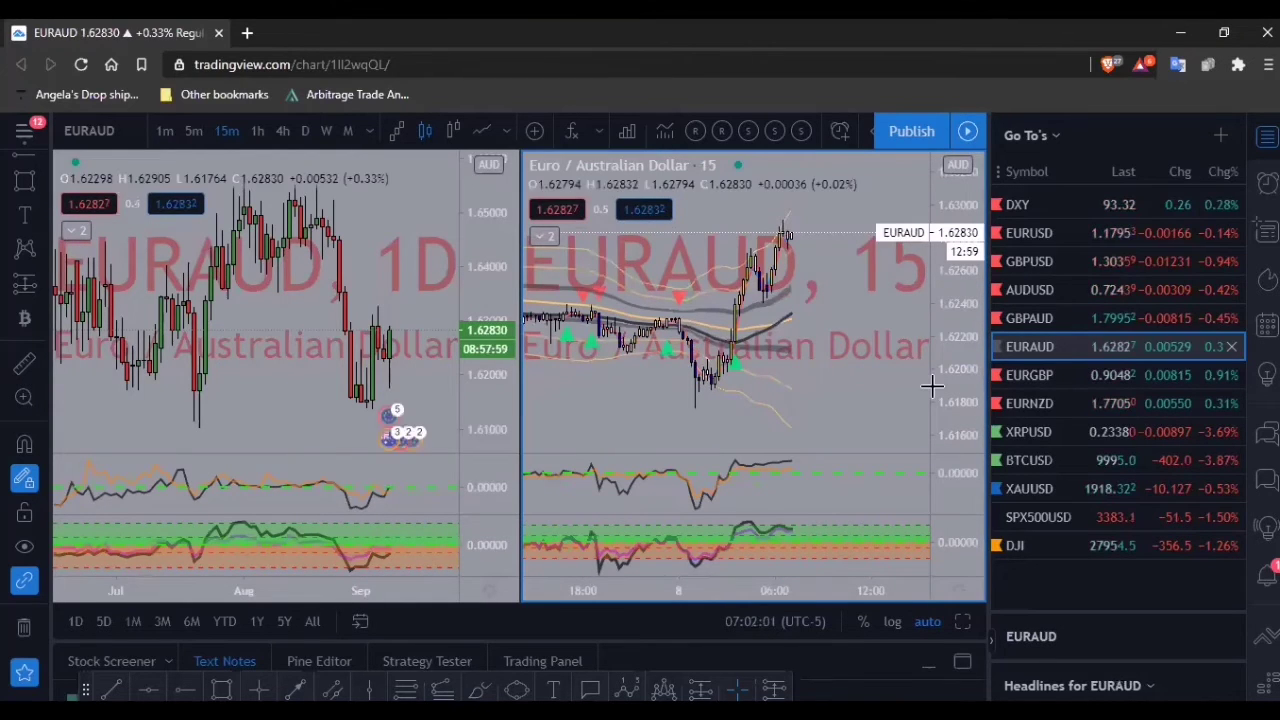
{"action": "left_click_drag", "start_coordinate": [955, 420], "coordinate": [958, 398]}
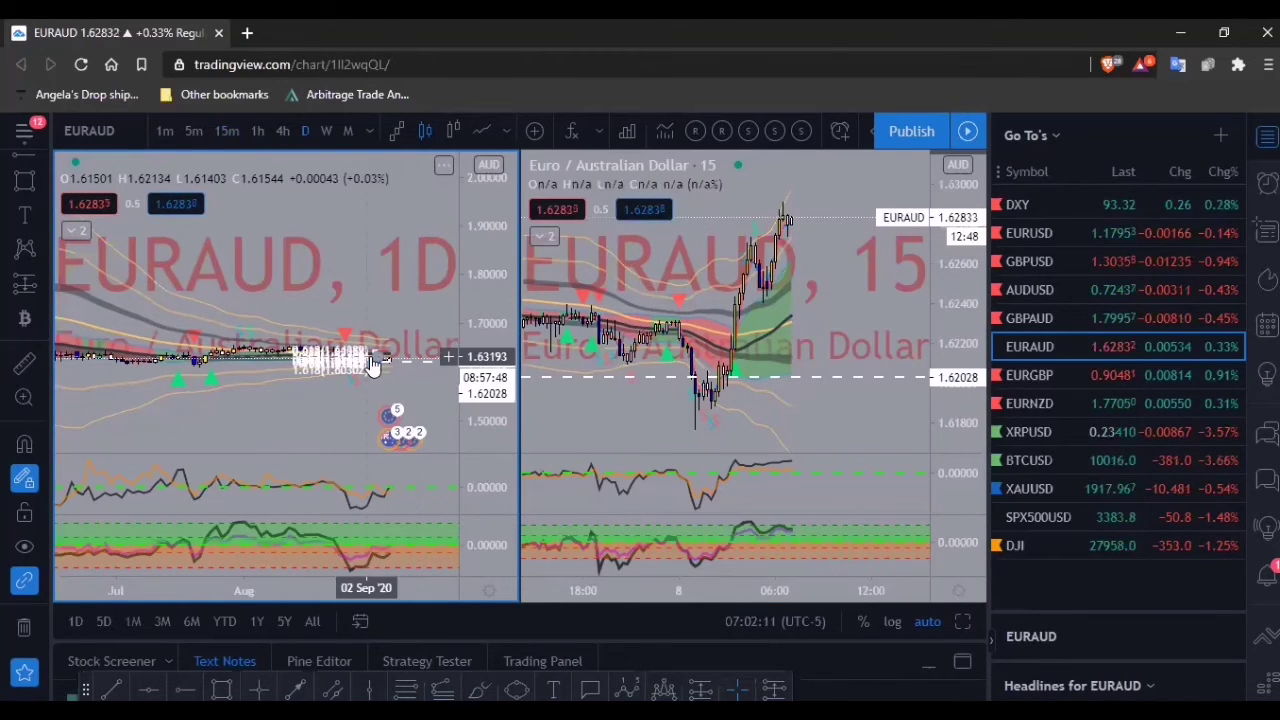
{"action": "left_click", "coordinate": [370, 365]}
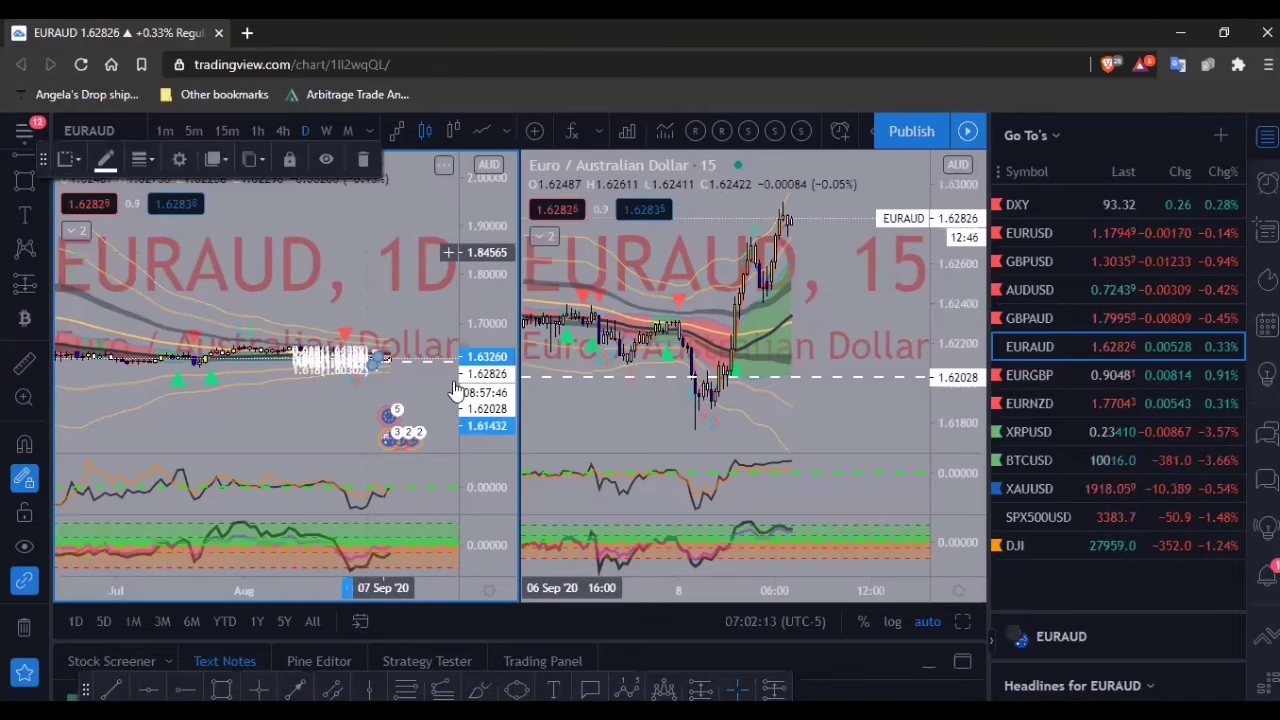
{"action": "key", "text": "Delete"}
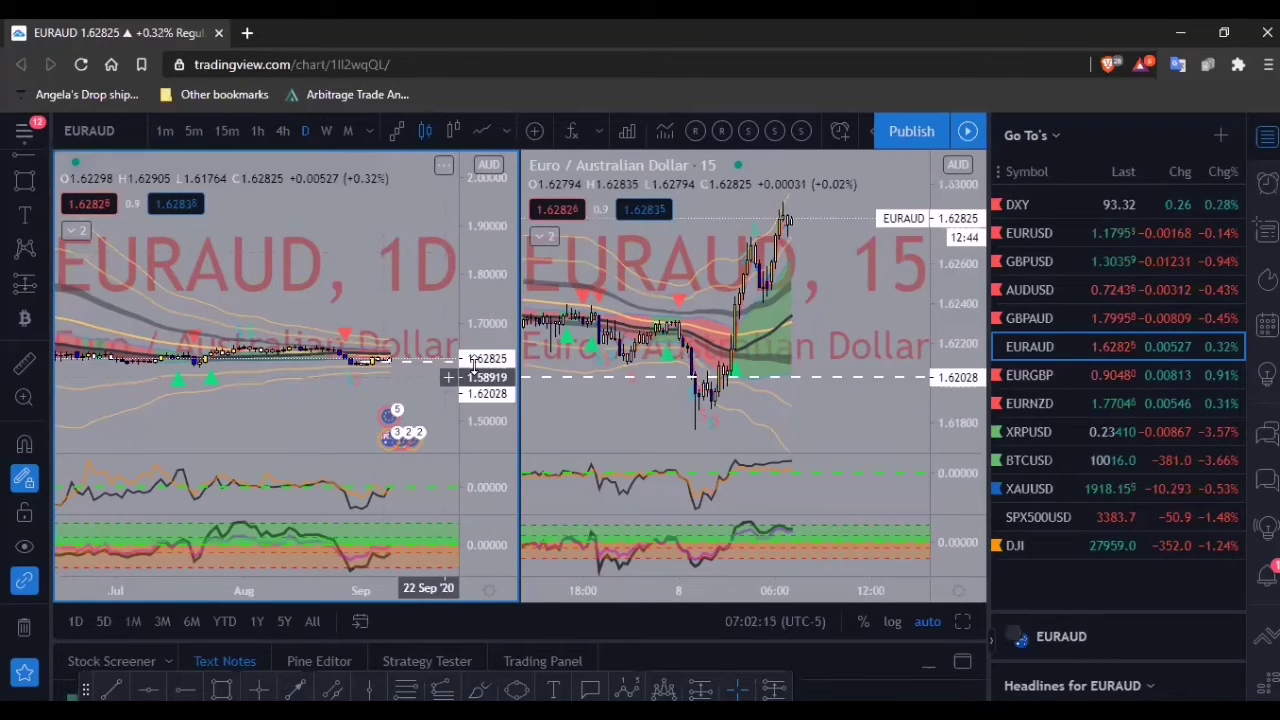
- Draw two green horizontal lines on the EURAUD daily chart at 1.63294 and 1.62854
{"action": "left_click_drag", "start_coordinate": [476, 311], "coordinate": [473, 286]}
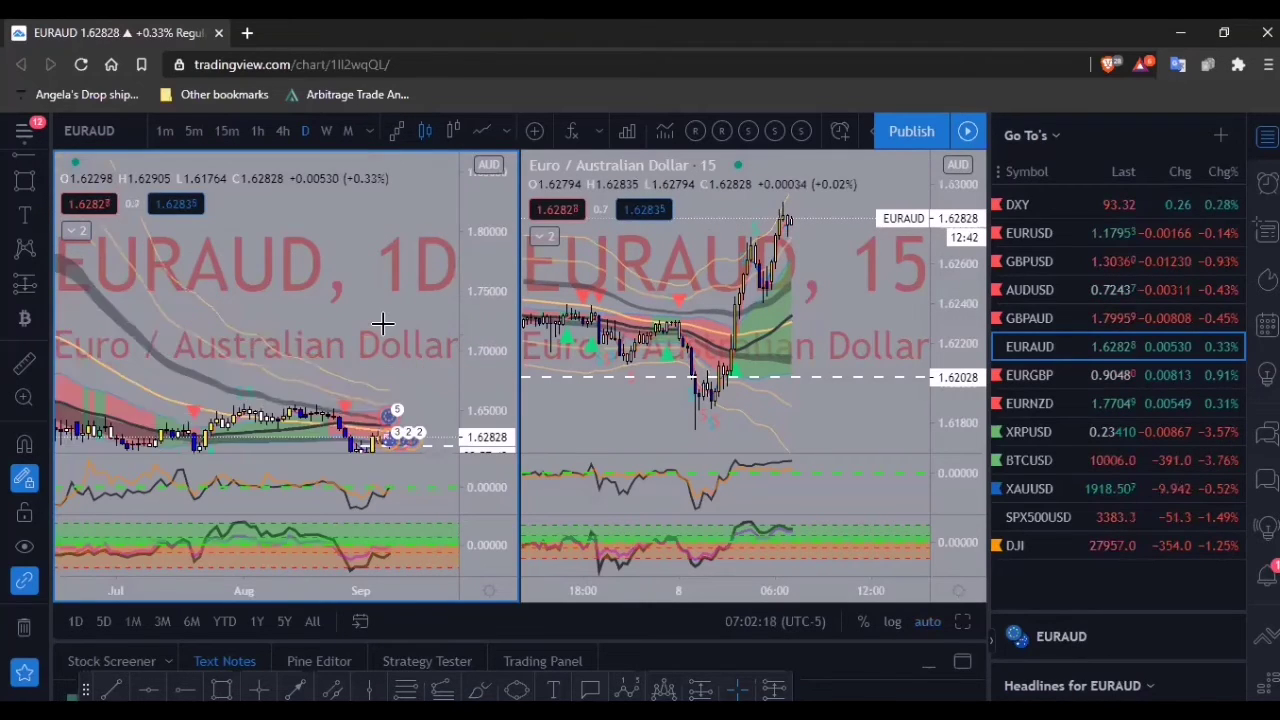
{"action": "left_click_drag", "start_coordinate": [350, 261], "coordinate": [314, 193]}
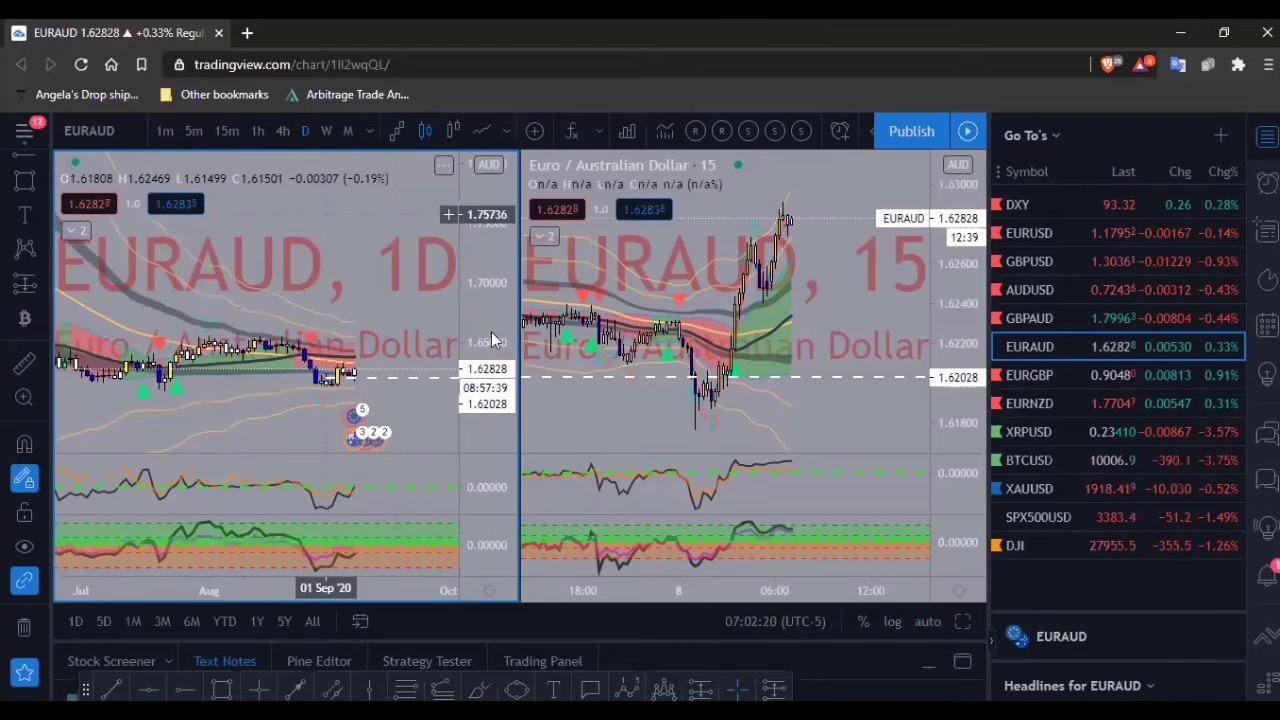
{"action": "double_click", "coordinate": [490, 340]}
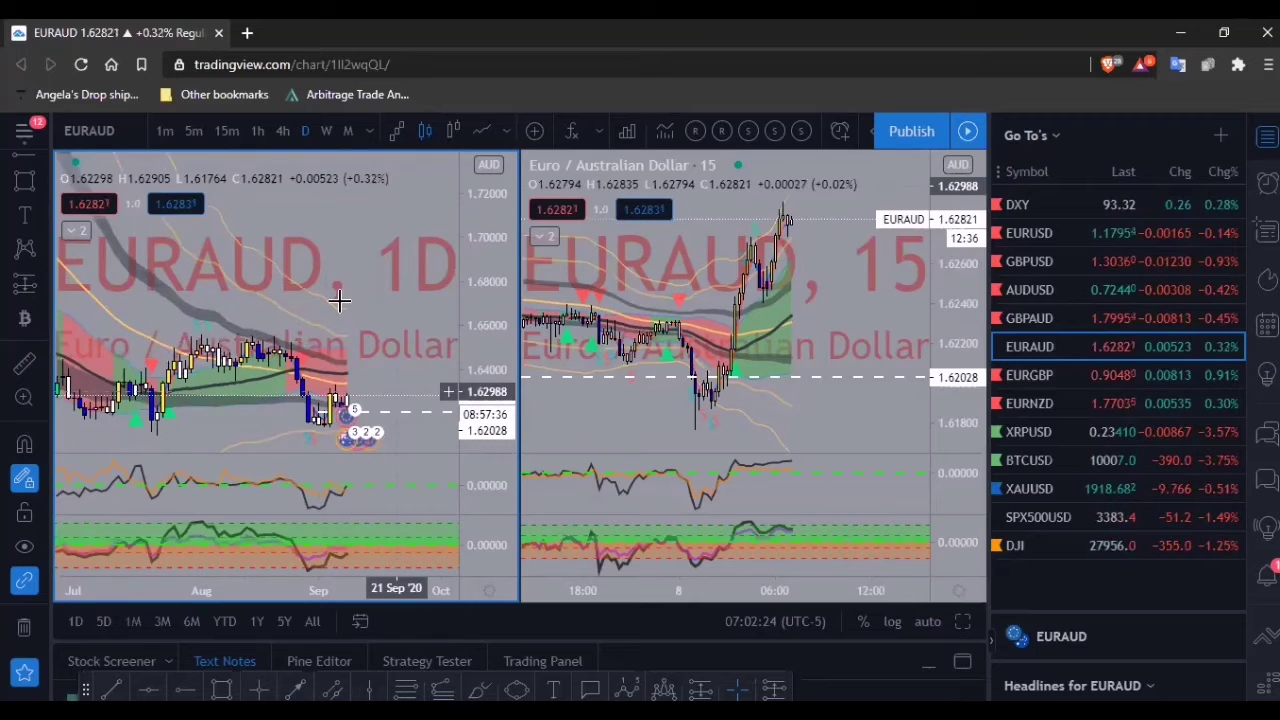
{"action": "left_click_drag", "start_coordinate": [340, 303], "coordinate": [299, 232]}
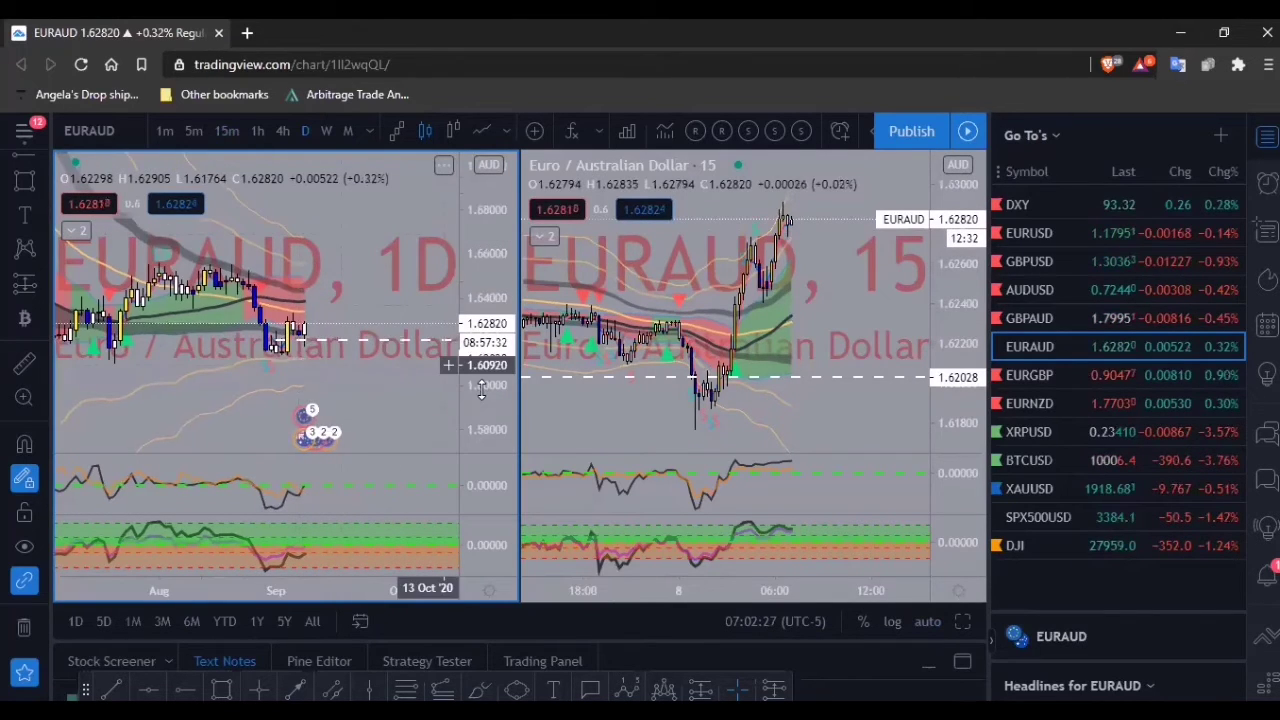
{"action": "left_click_drag", "start_coordinate": [481, 389], "coordinate": [477, 367]}
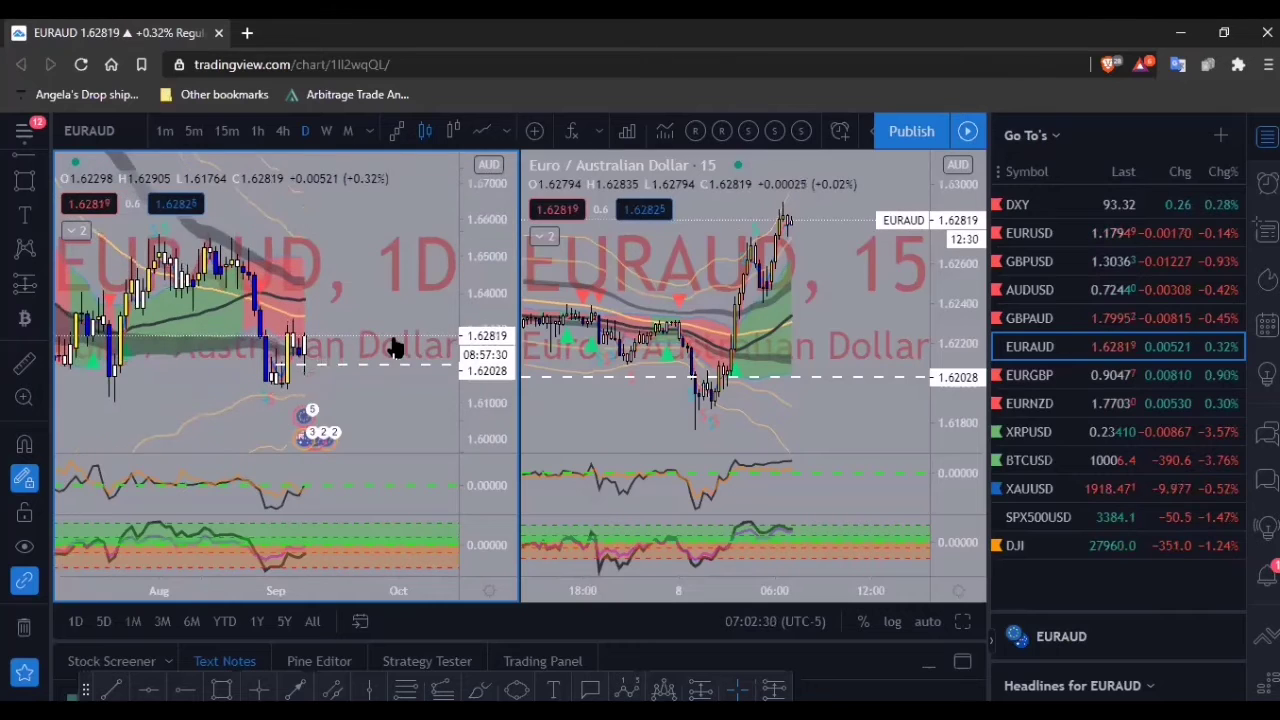
{"action": "scroll", "coordinate": [395, 347], "scroll_direction": "up", "scroll_amount": 1}
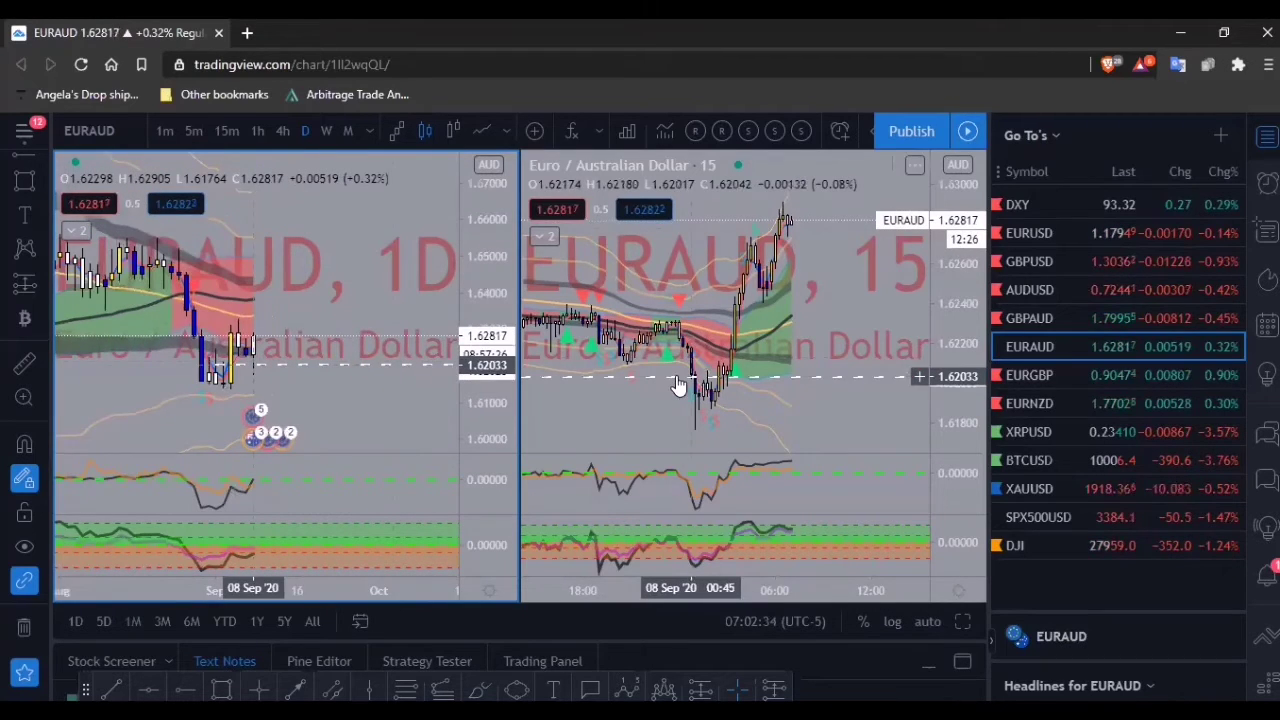
{"action": "scroll", "coordinate": [794, 408], "scroll_direction": "down", "scroll_amount": 1}
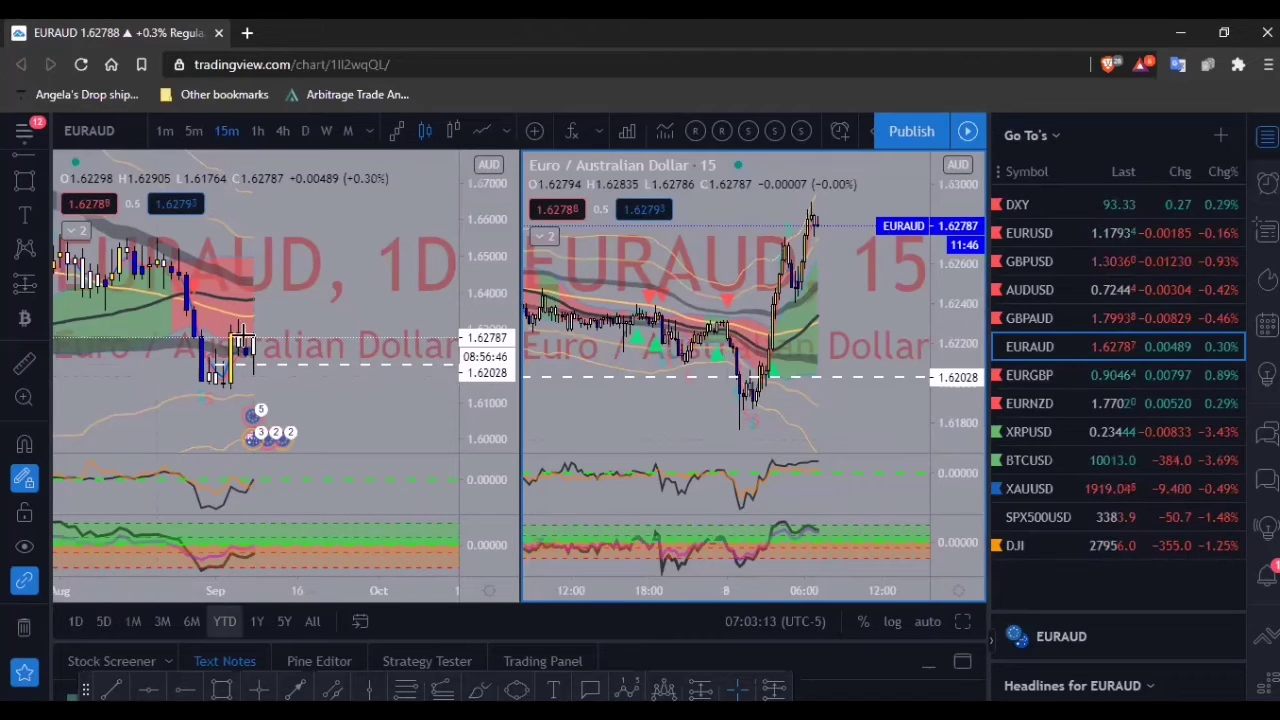
{"action": "left_click", "coordinate": [242, 338]}
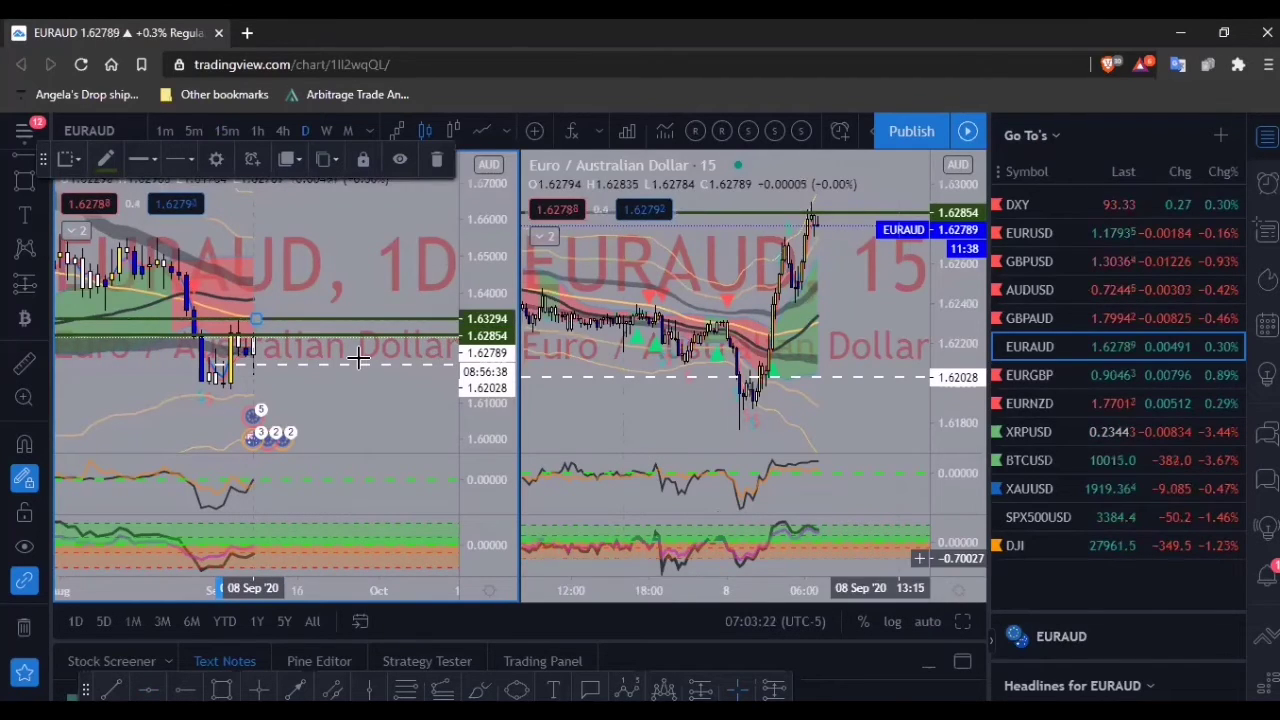
- Check the EURAUD daily candles back to early June against the two green horizontal lines
{"action": "scroll", "coordinate": [347, 338], "scroll_direction": "down", "scroll_amount": 2}
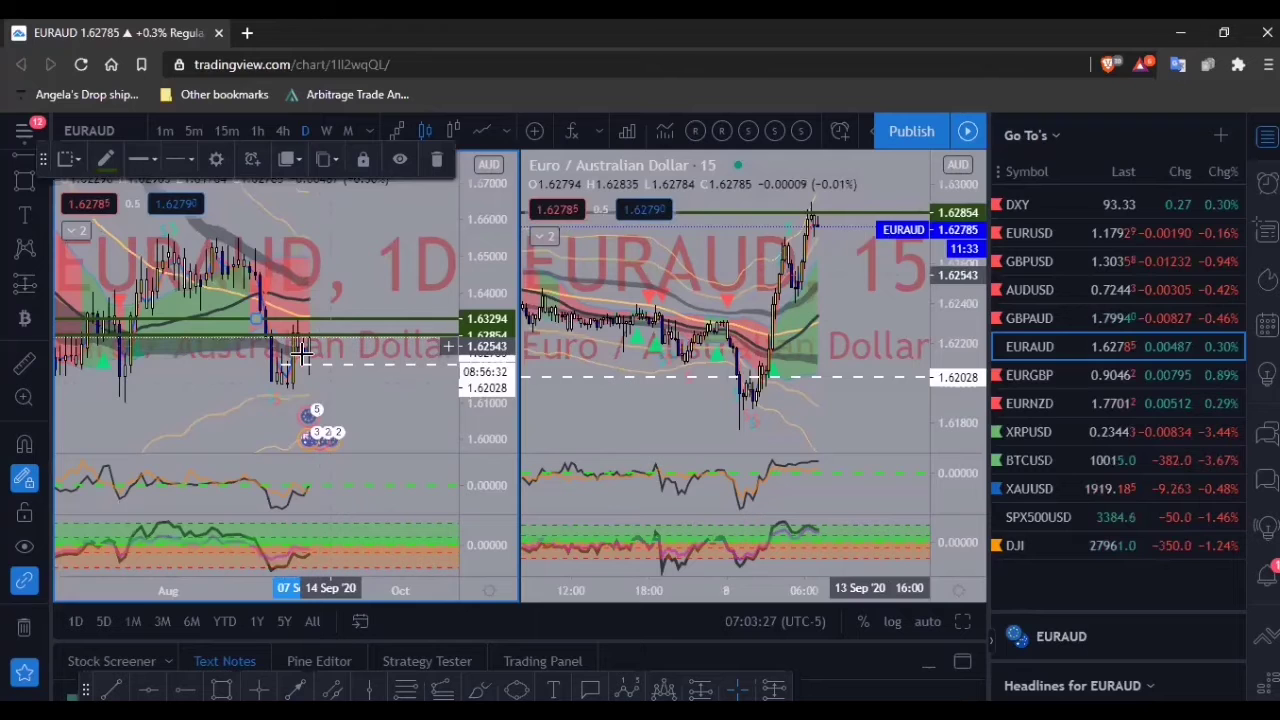
{"action": "scroll", "coordinate": [443, 280], "scroll_direction": "down", "scroll_amount": 1}
{"action": "scroll", "coordinate": [347, 318], "scroll_direction": "down", "scroll_amount": 1}
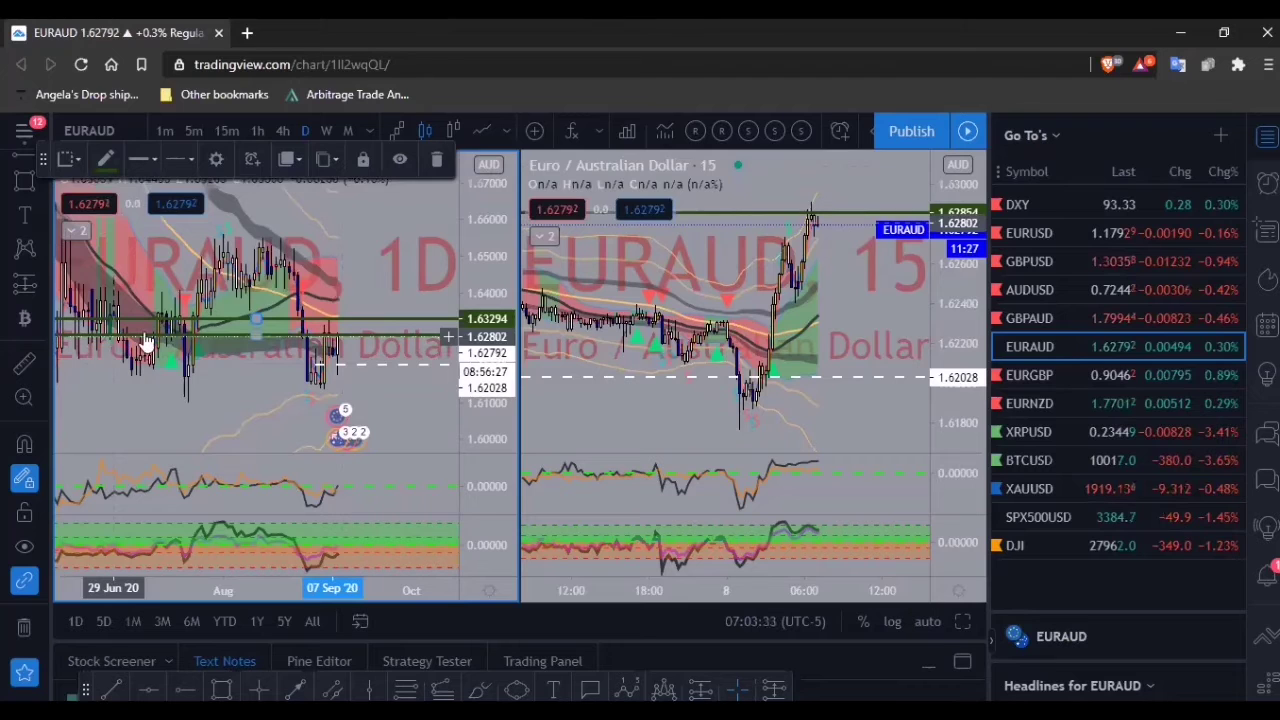
{"action": "scroll", "coordinate": [175, 342], "scroll_direction": "down", "scroll_amount": 2}
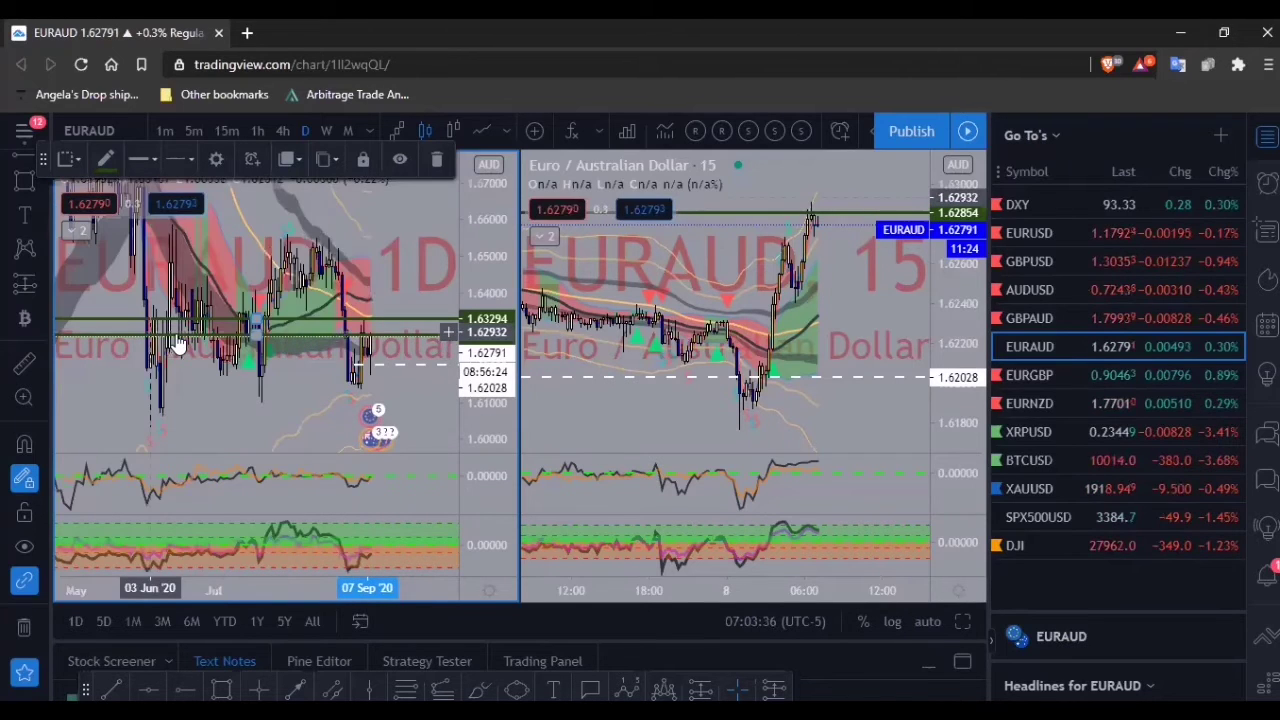
{"action": "scroll", "coordinate": [175, 342], "scroll_direction": "up", "scroll_amount": 2}
{"action": "scroll", "coordinate": [175, 342], "scroll_direction": "up", "scroll_amount": 1}
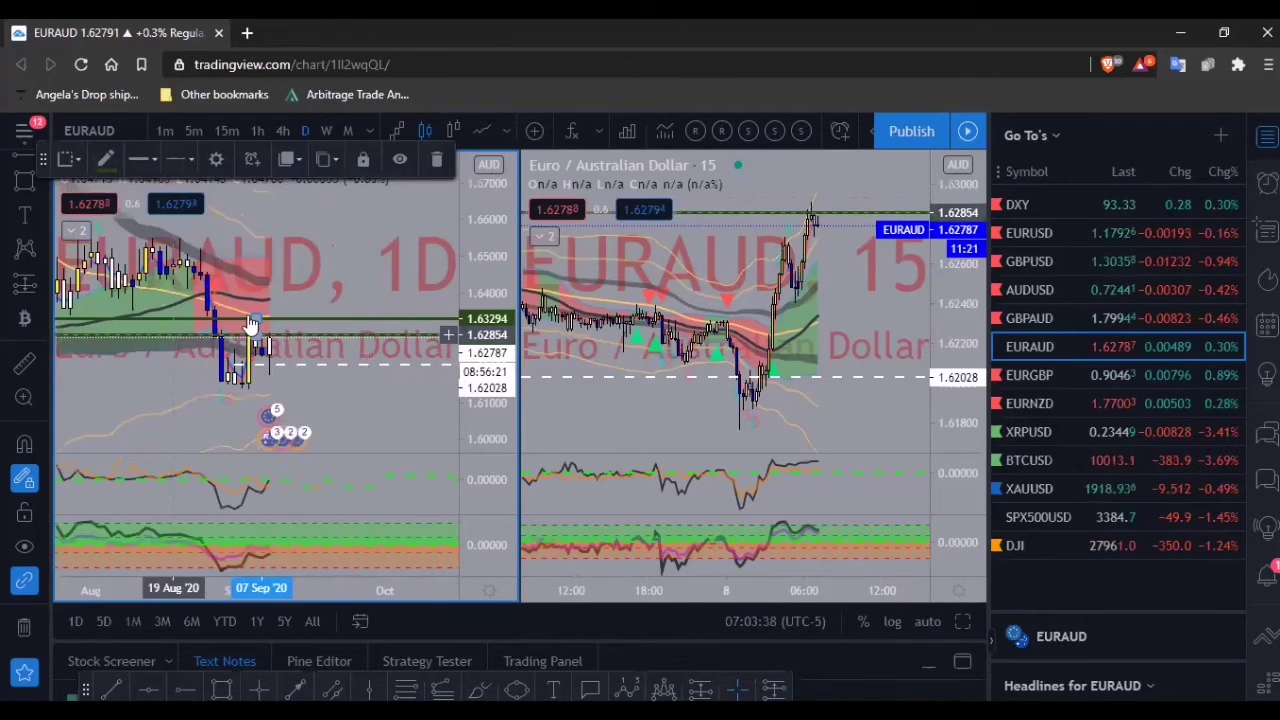
{"action": "scroll", "coordinate": [251, 325], "scroll_direction": "up", "scroll_amount": 1}
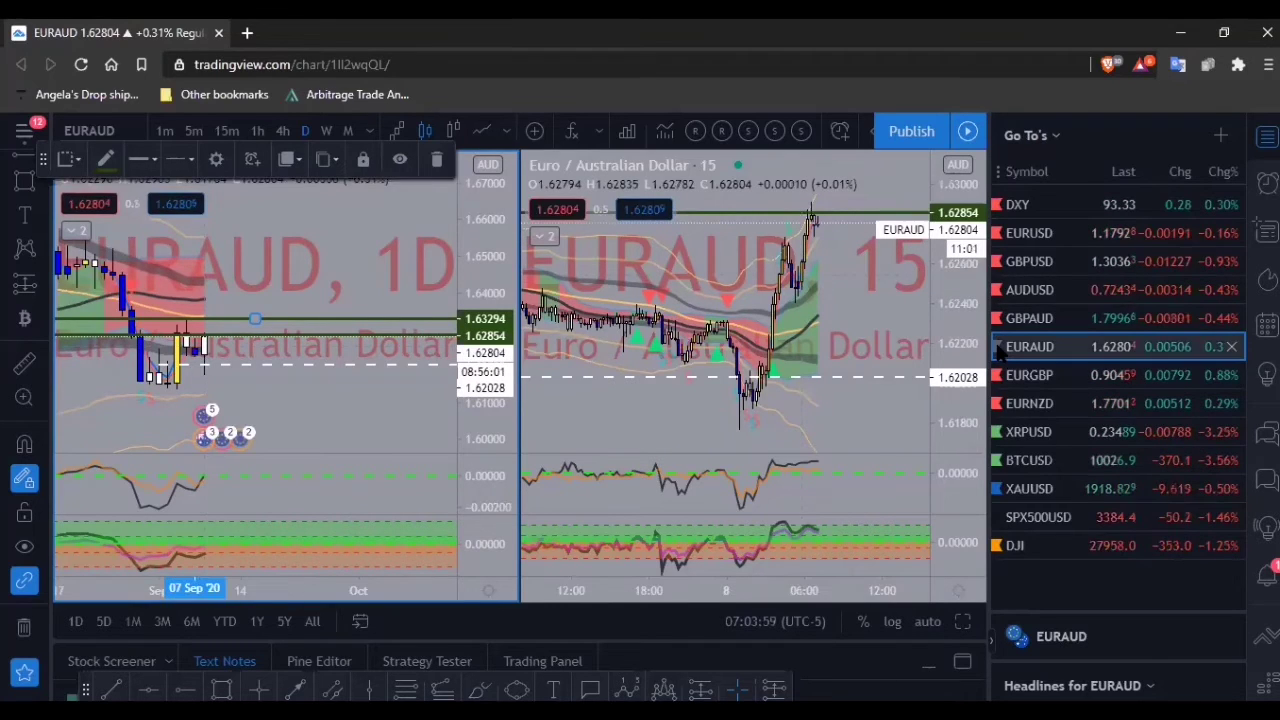
- Open EURNZD, inspect its daily and 15-minute charts, and switch the 15-minute chart to the 4-hour timeframe
{"action": "left_click", "coordinate": [1030, 403]}
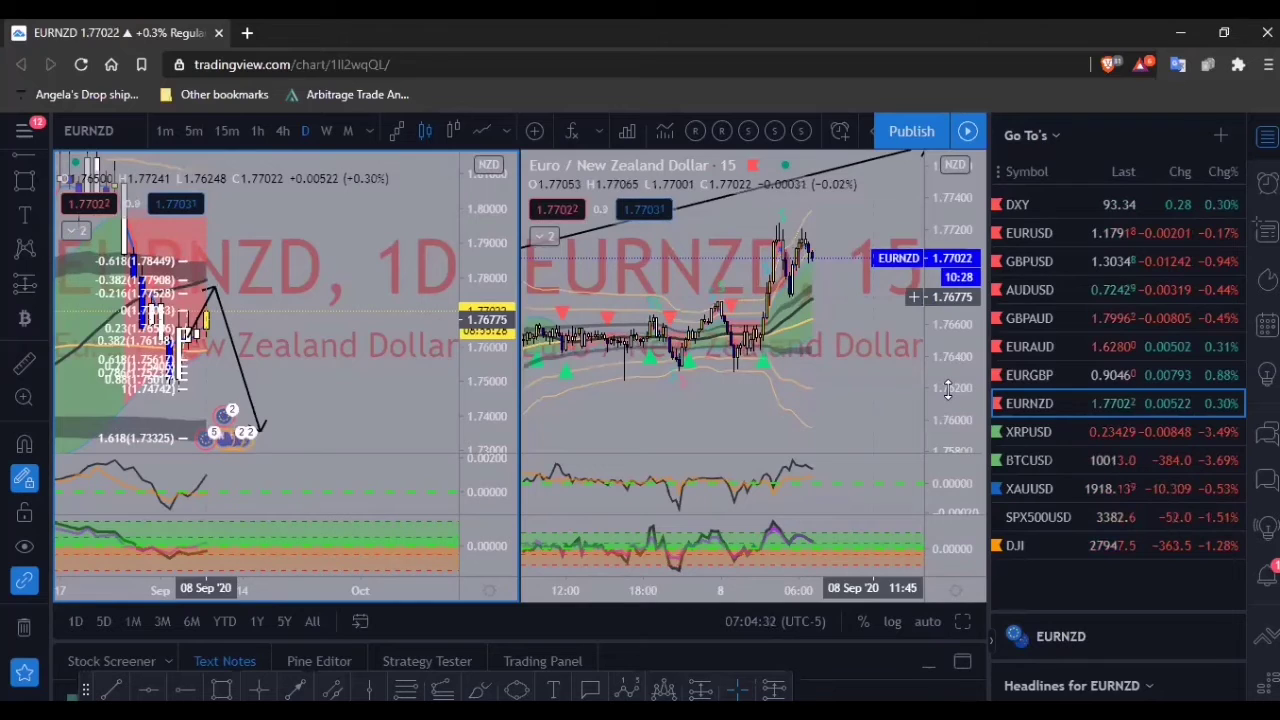
{"action": "left_click_drag", "start_coordinate": [950, 356], "coordinate": [950, 338]}
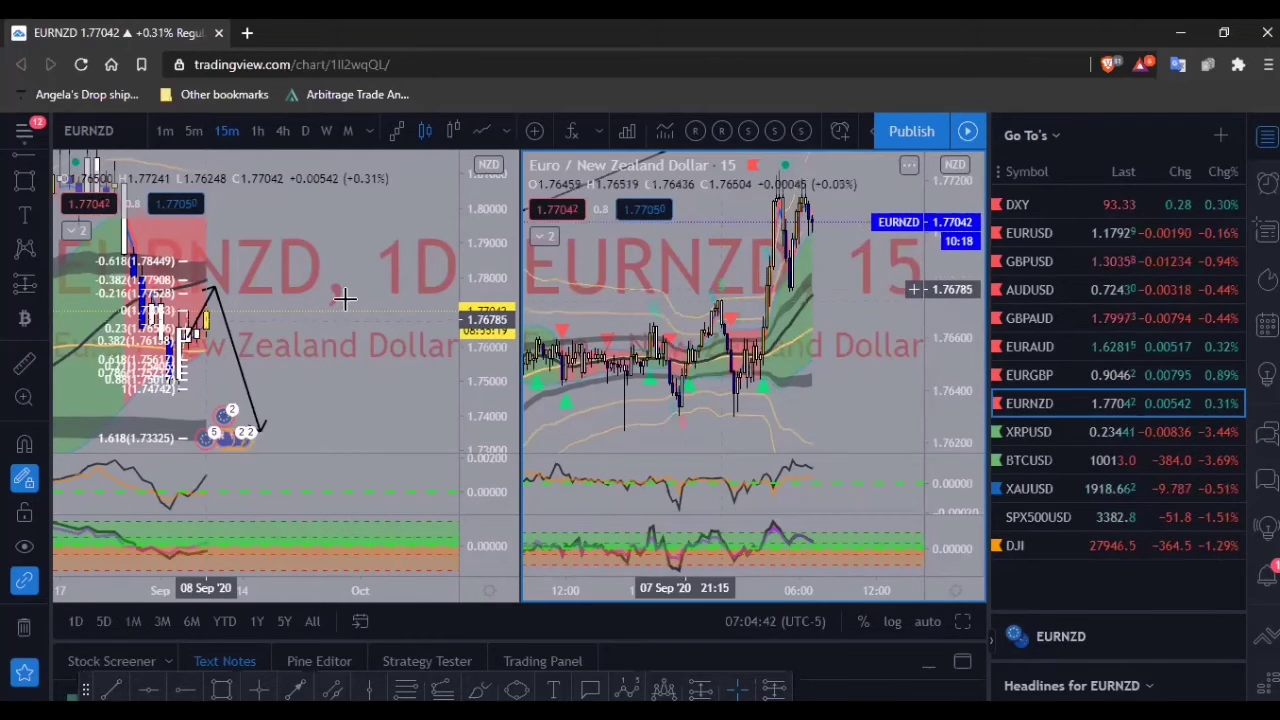
{"action": "scroll", "coordinate": [470, 352], "scroll_direction": "down", "scroll_amount": 2}
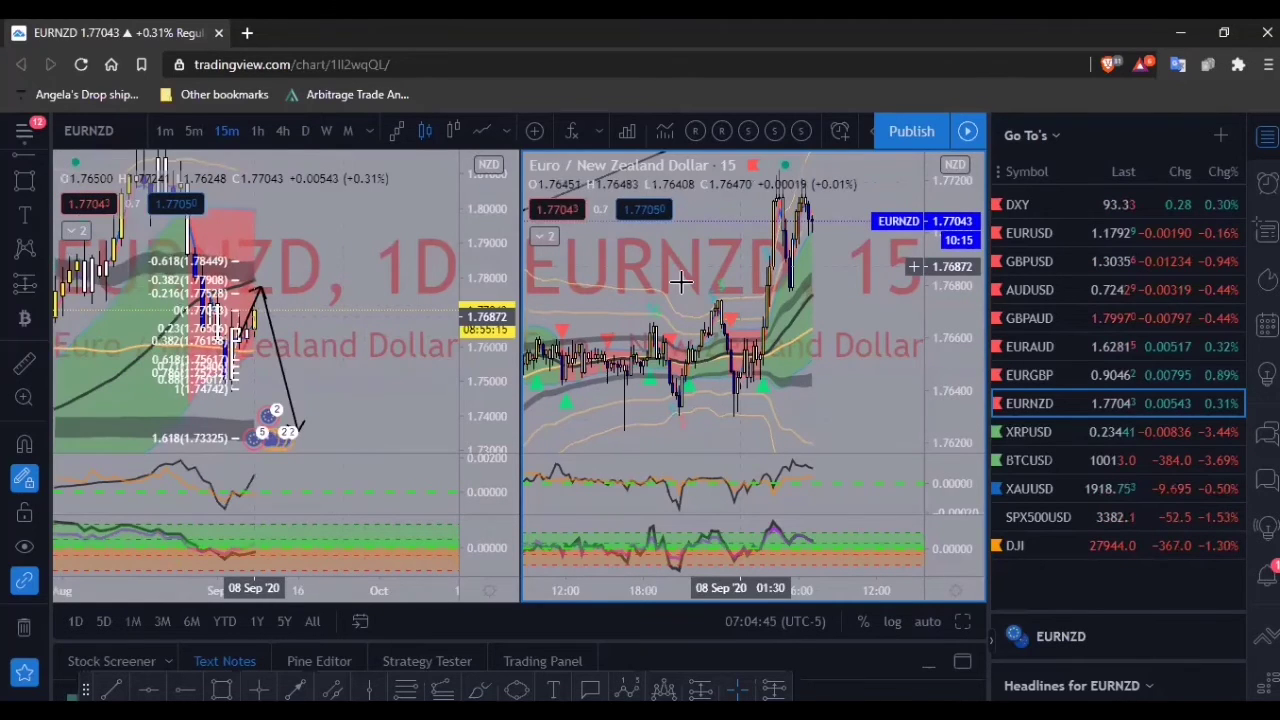
{"action": "left_click", "coordinate": [283, 133]}
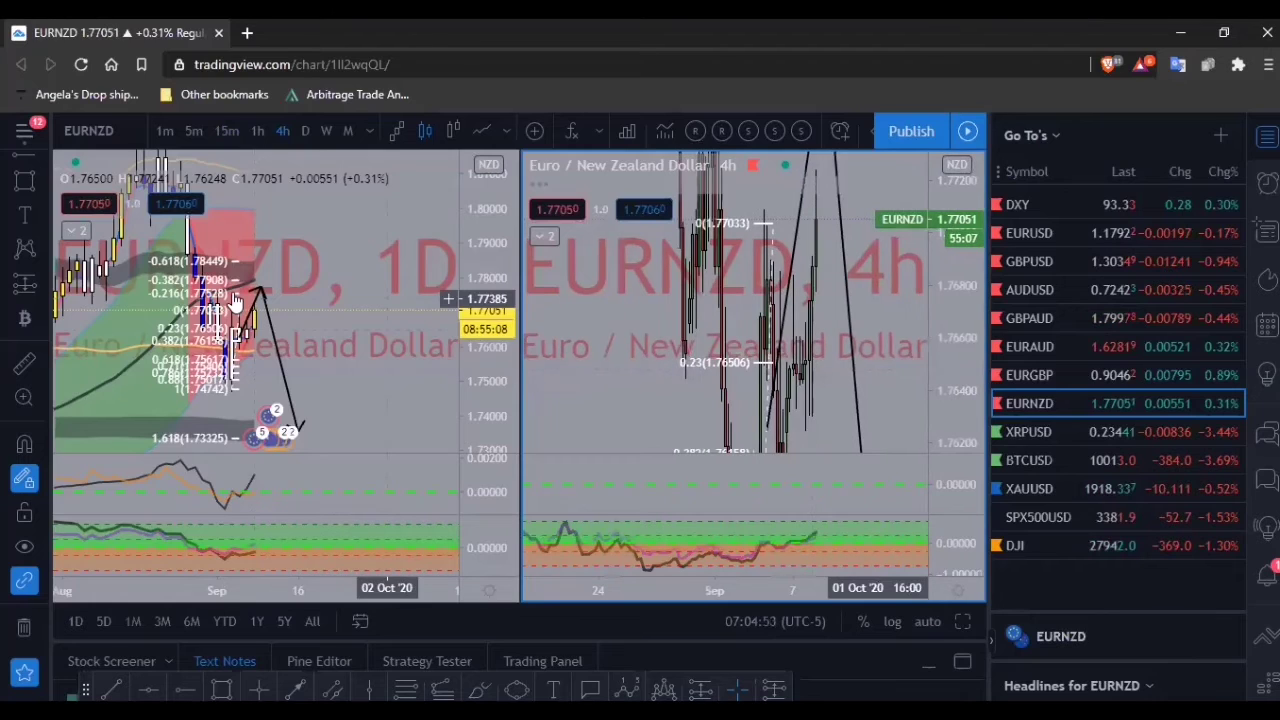
- Delete the Fibonacci retracement between 1.77033 and 1.74742 from the EURNZD daily chart
{"action": "left_click", "coordinate": [235, 302]}
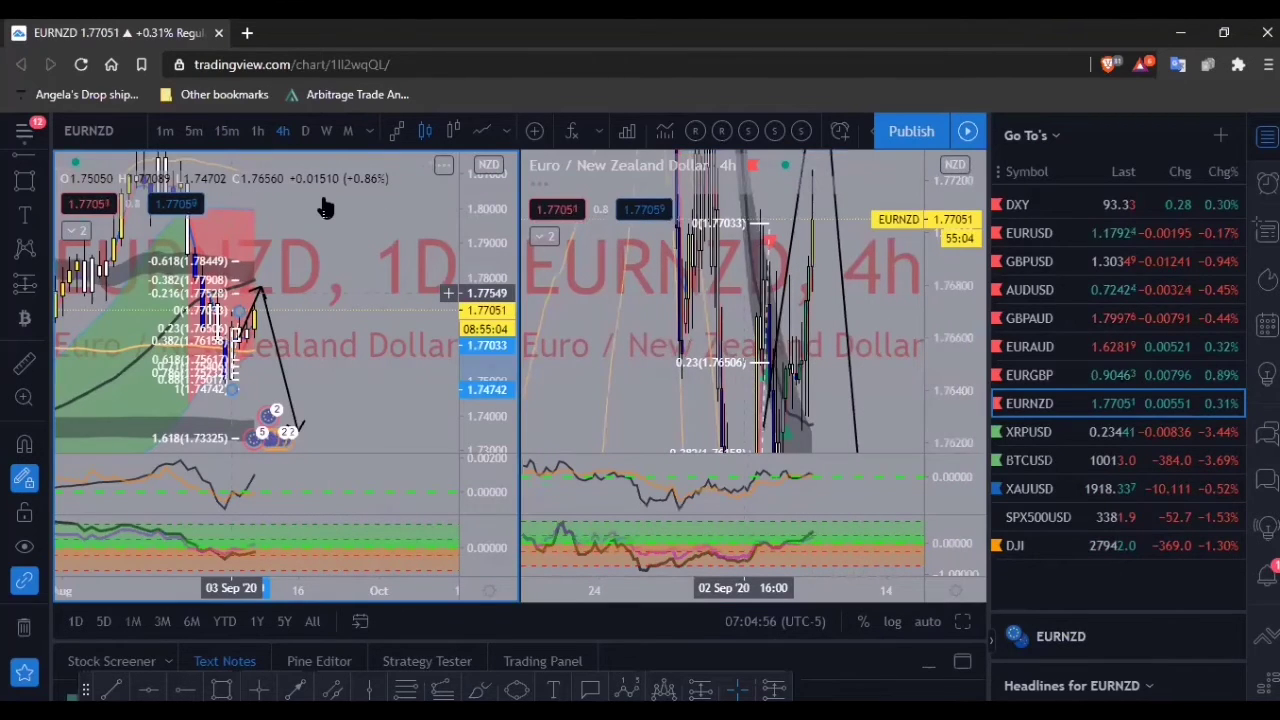
{"action": "key", "text": "Delete"}
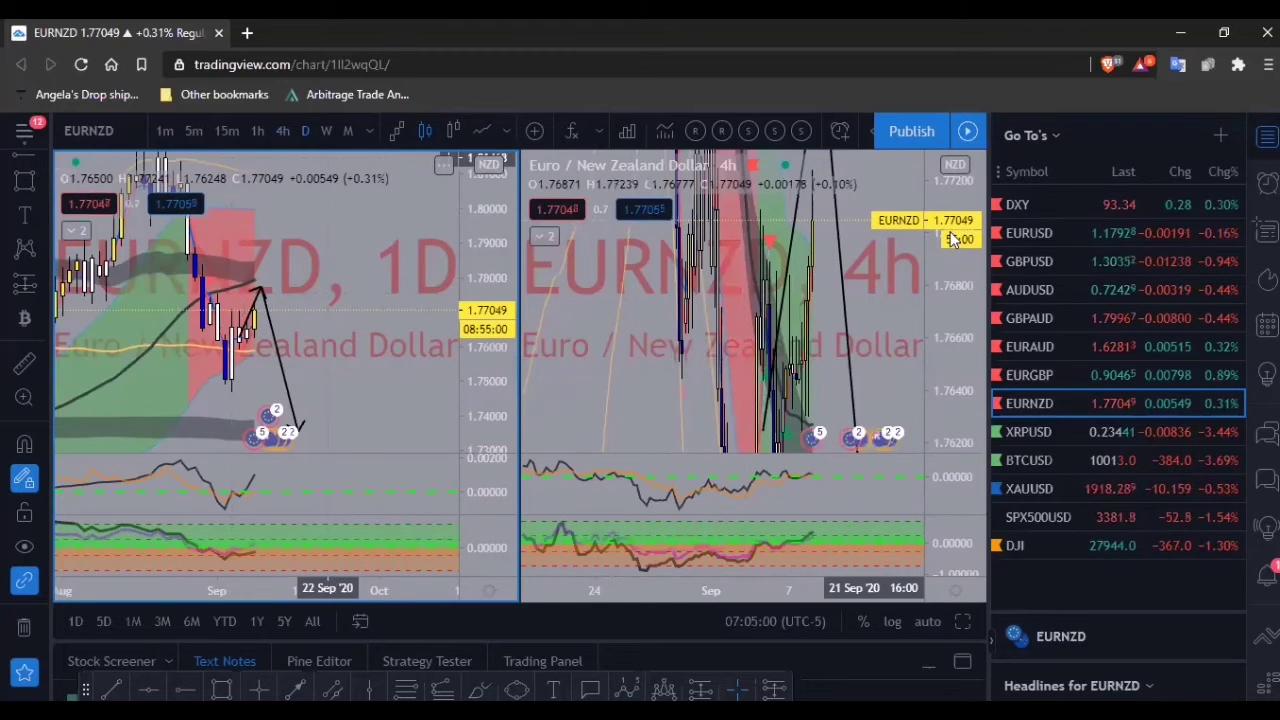
- Draw two white dashed horizontal rays on the EURNZD 4-hour chart at 1.77412 and 1.77100
{"action": "mouse_move", "coordinate": [967, 363]}
{"action": "left_mouse_down"}
{"action": "mouse_move", "coordinate": [967, 446]}
{"action": "mouse_move", "coordinate": [966, 376]}
{"action": "left_mouse_up"}
{"action": "left_click_drag", "start_coordinate": [965, 256], "coordinate": [965, 371]}
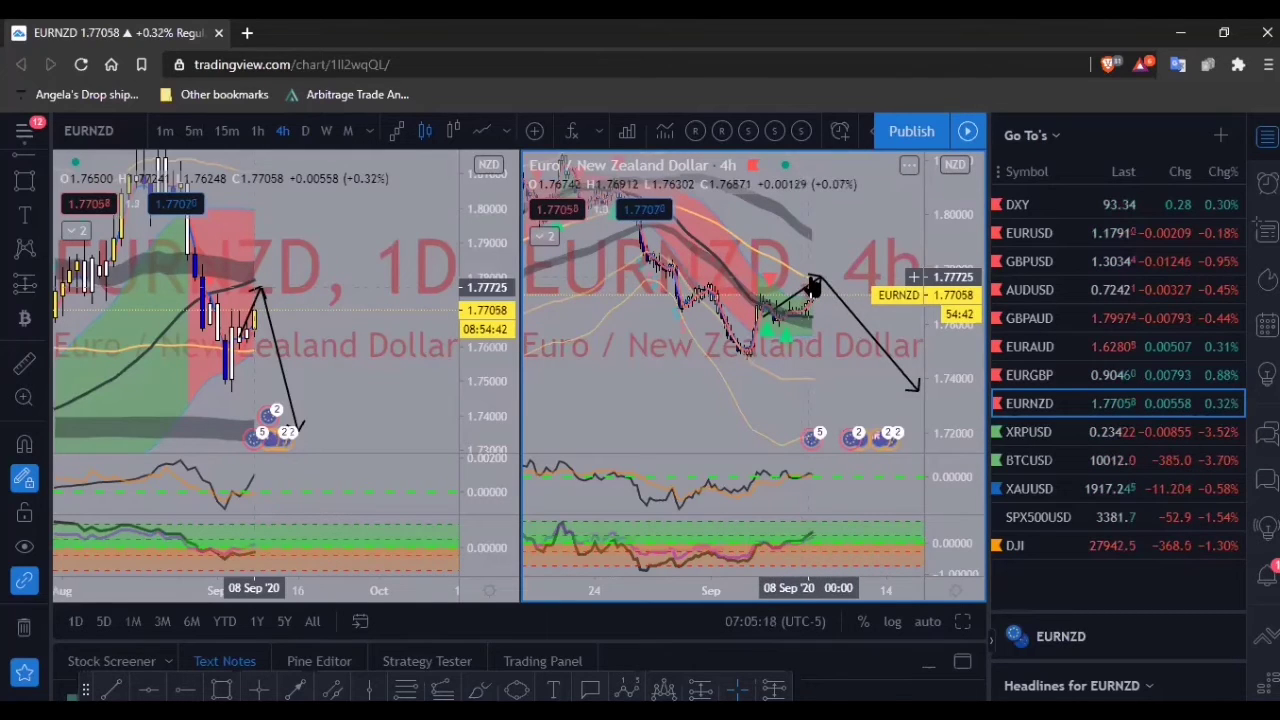
{"action": "left_click", "coordinate": [820, 283]}
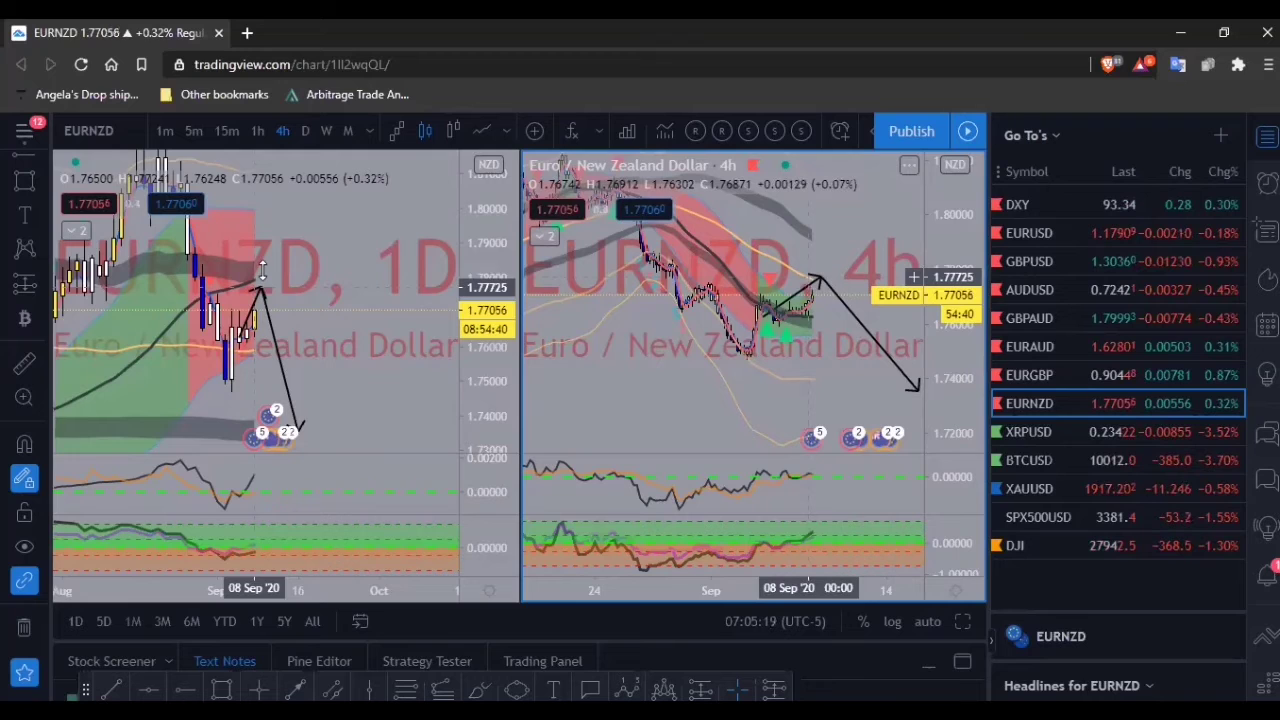
{"action": "key", "text": "Escape"}
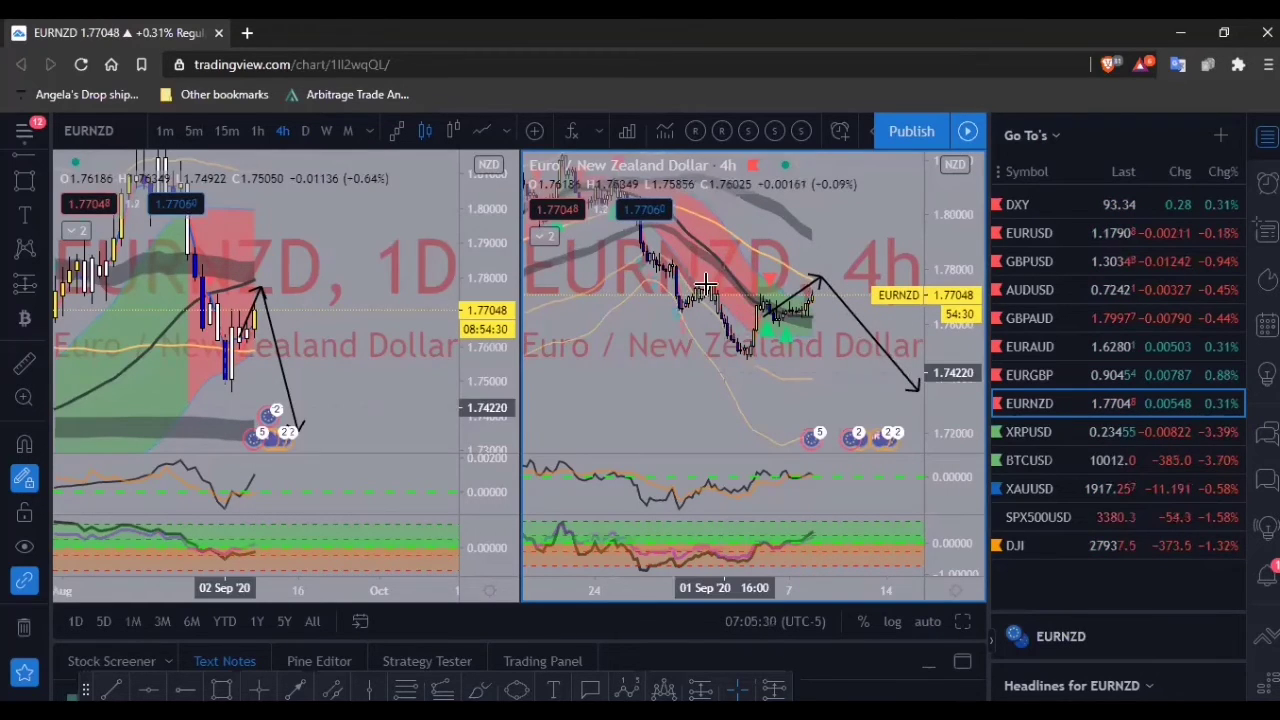
{"action": "key", "text": "alt+h"}
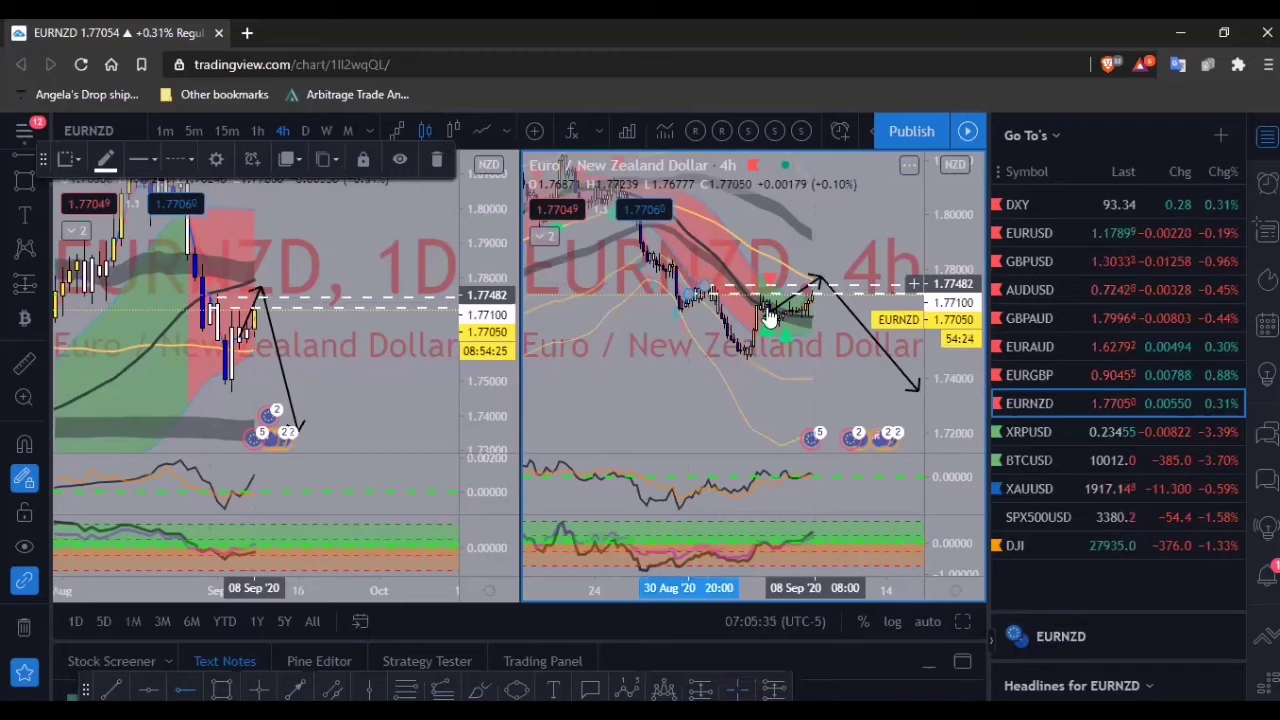
{"action": "right_click", "coordinate": [710, 288]}
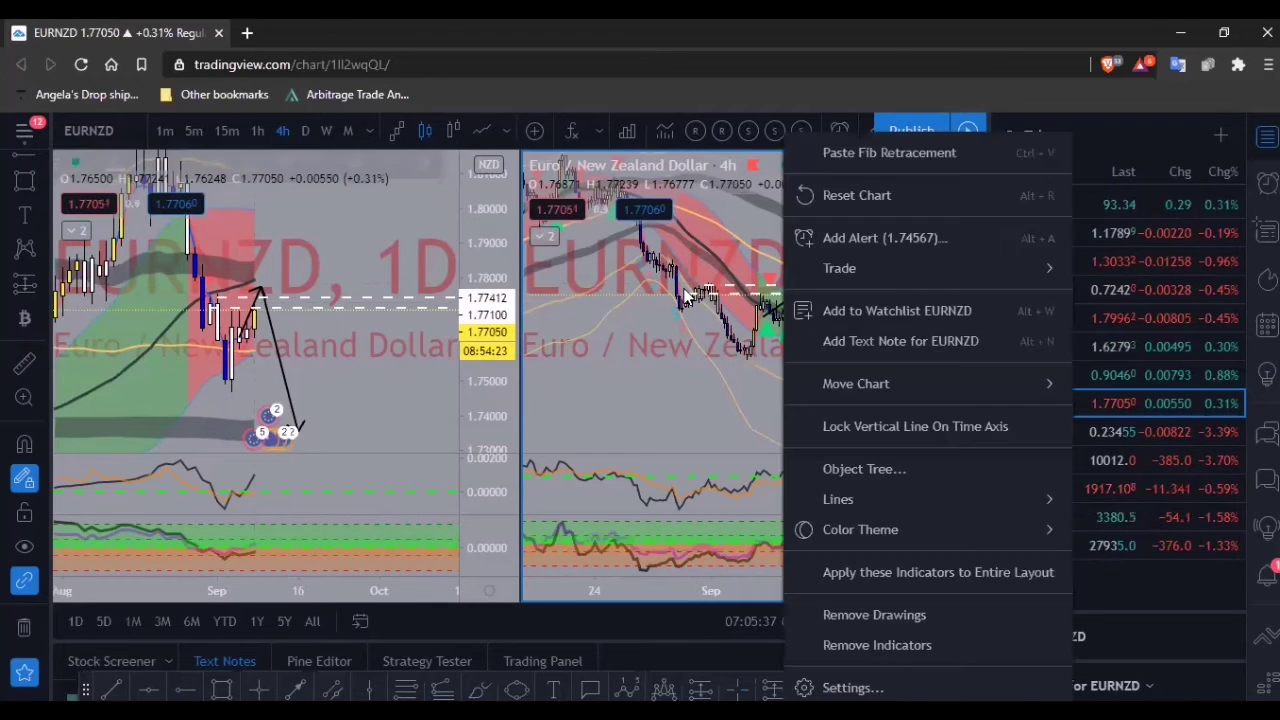
{"action": "left_click", "coordinate": [686, 290]}
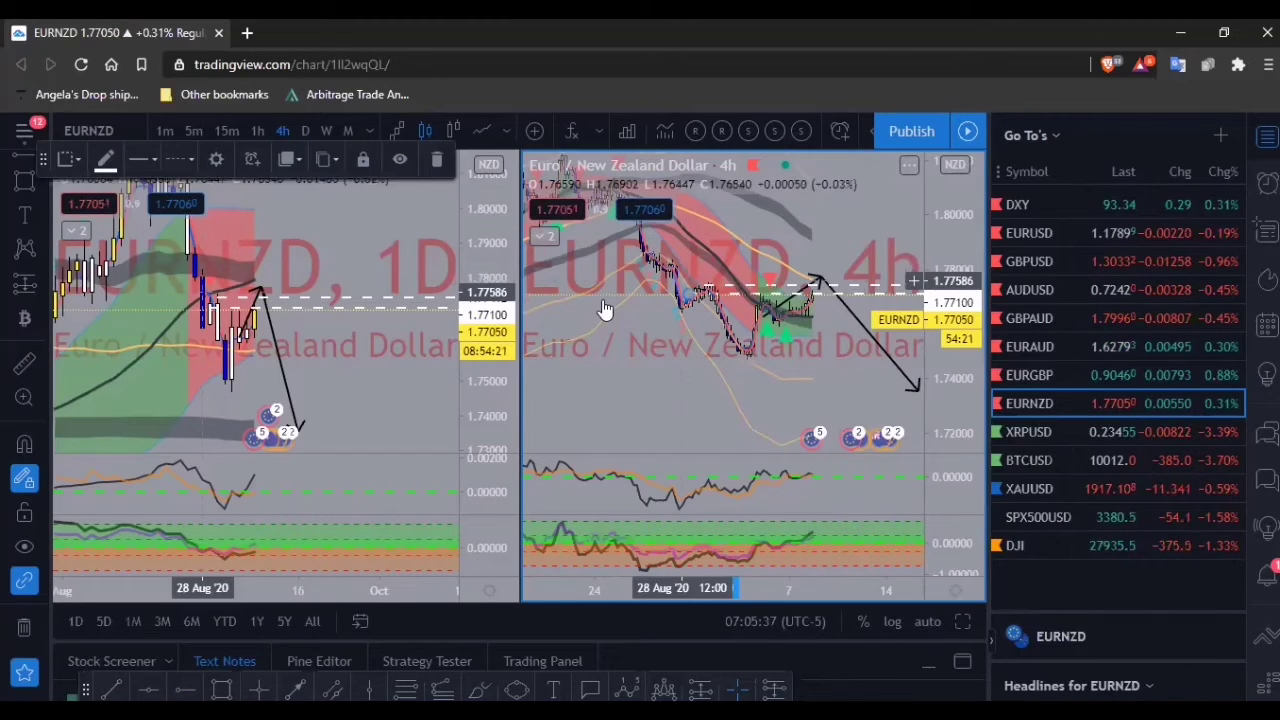
{"action": "left_click", "coordinate": [622, 298]}
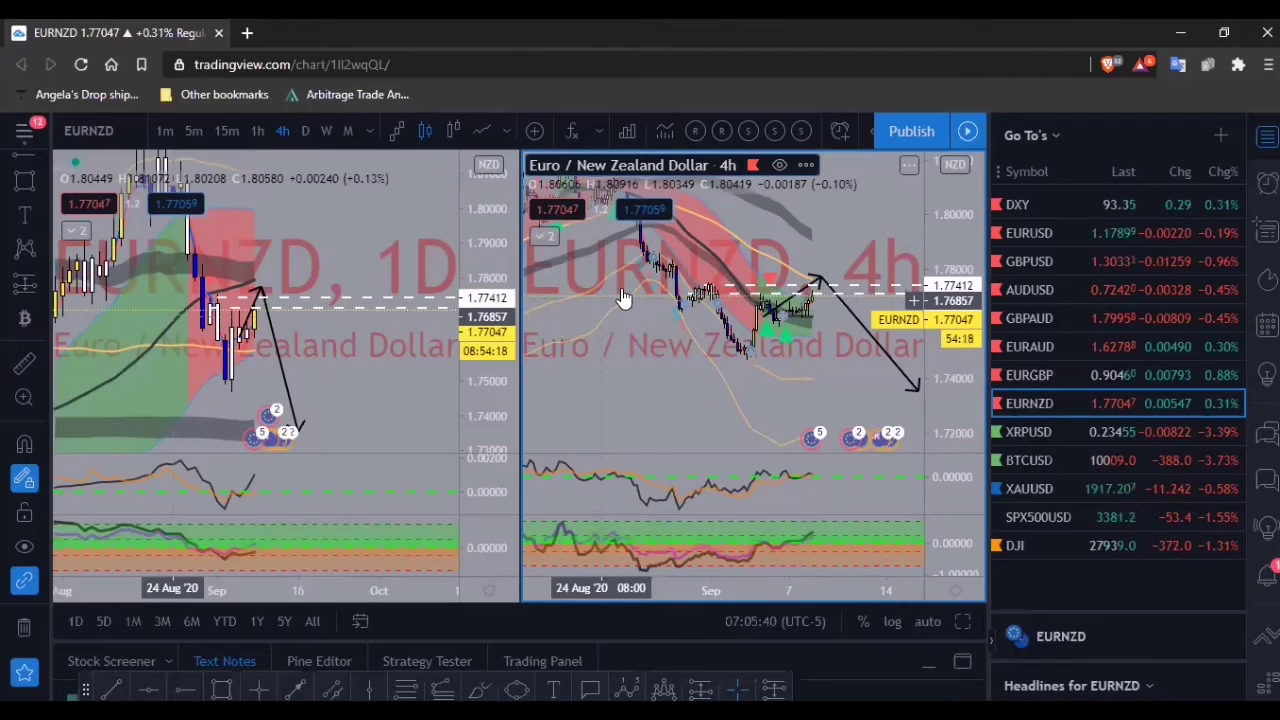
- Compare the EURNZD 4-hour and daily price action with the two dashed rays and the projected price path
{"action": "scroll", "coordinate": [611, 283], "scroll_direction": "down", "scroll_amount": 1}
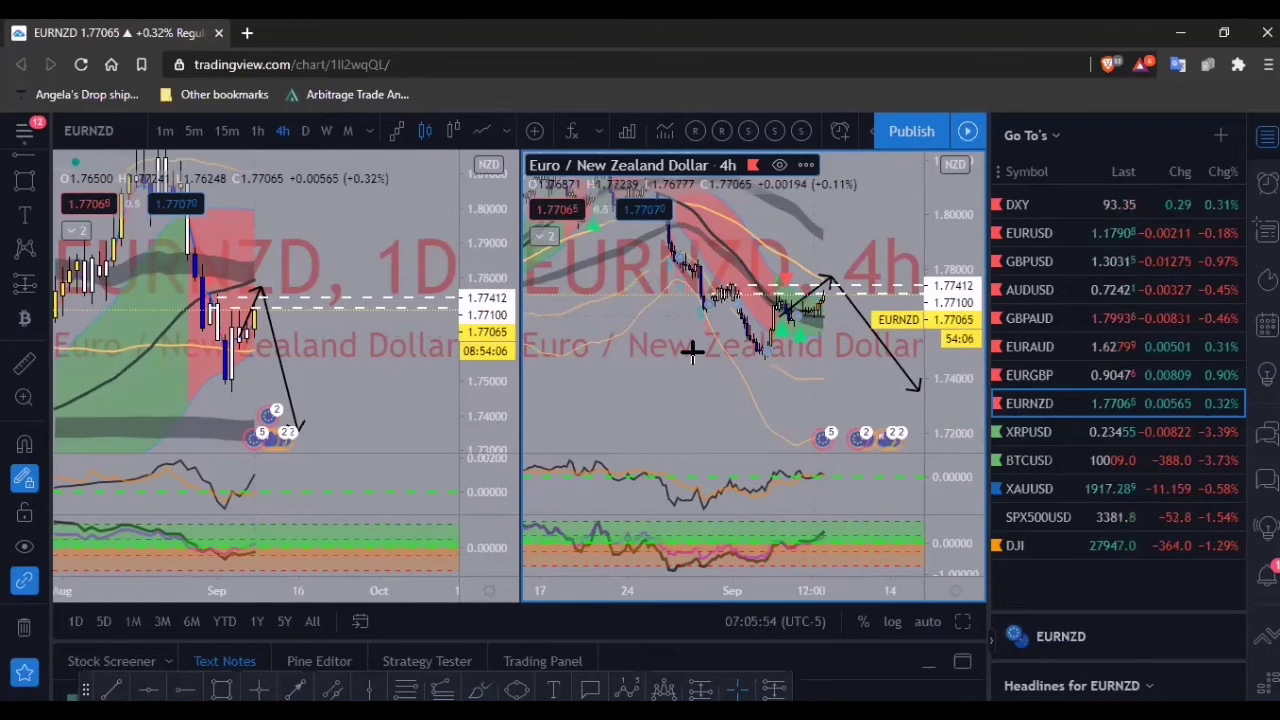
{"action": "scroll", "coordinate": [705, 330], "scroll_direction": "down", "scroll_amount": 2}
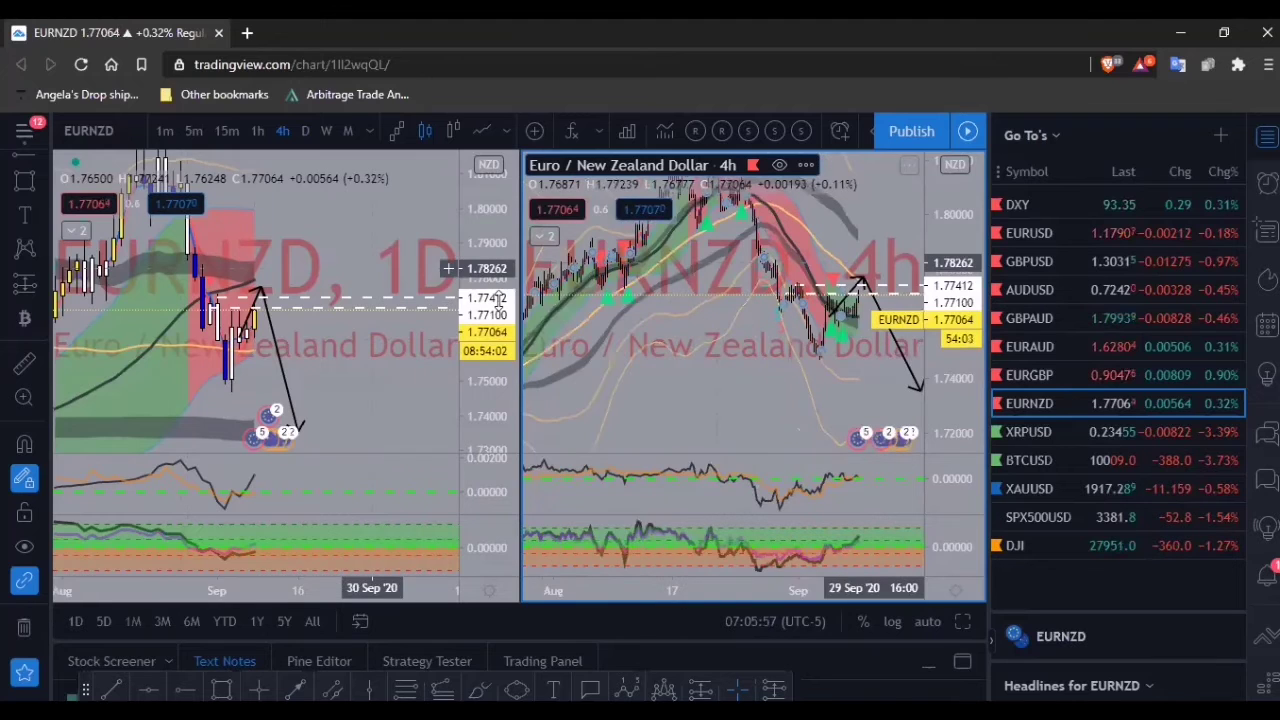
{"action": "left_click_drag", "start_coordinate": [500, 316], "coordinate": [500, 357]}
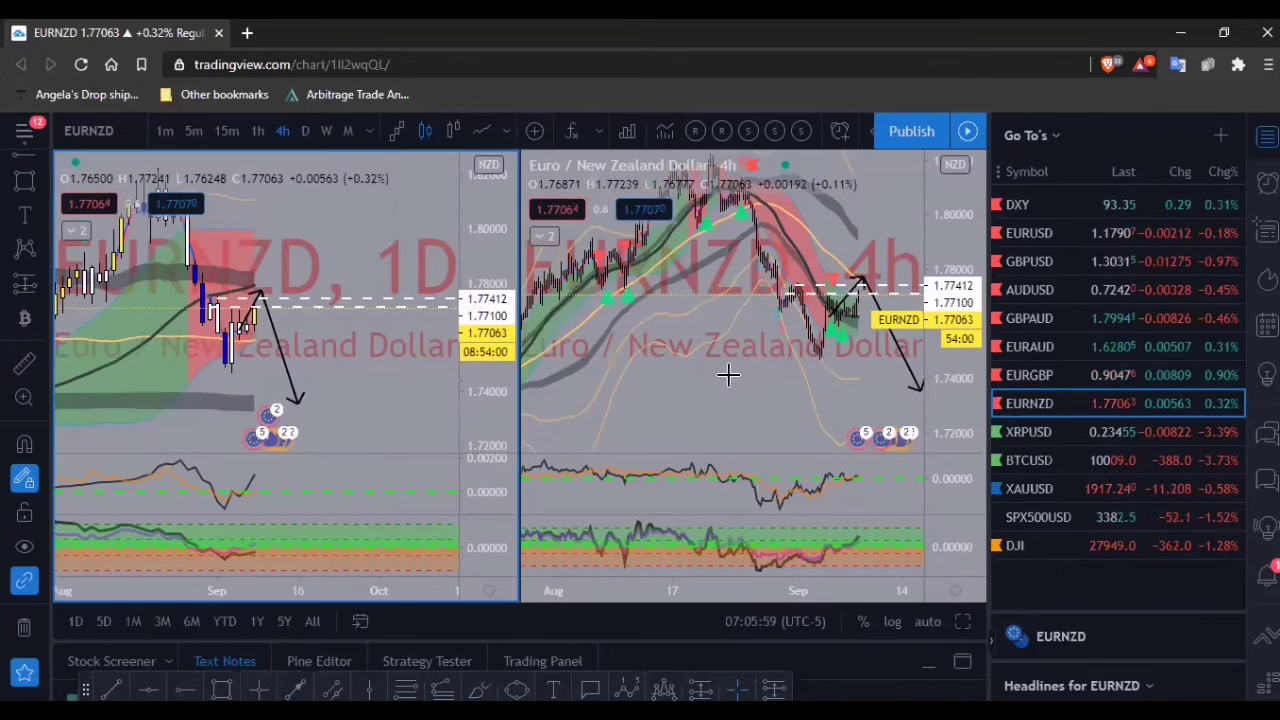
{"action": "scroll", "coordinate": [868, 325], "scroll_direction": "up", "scroll_amount": 1}
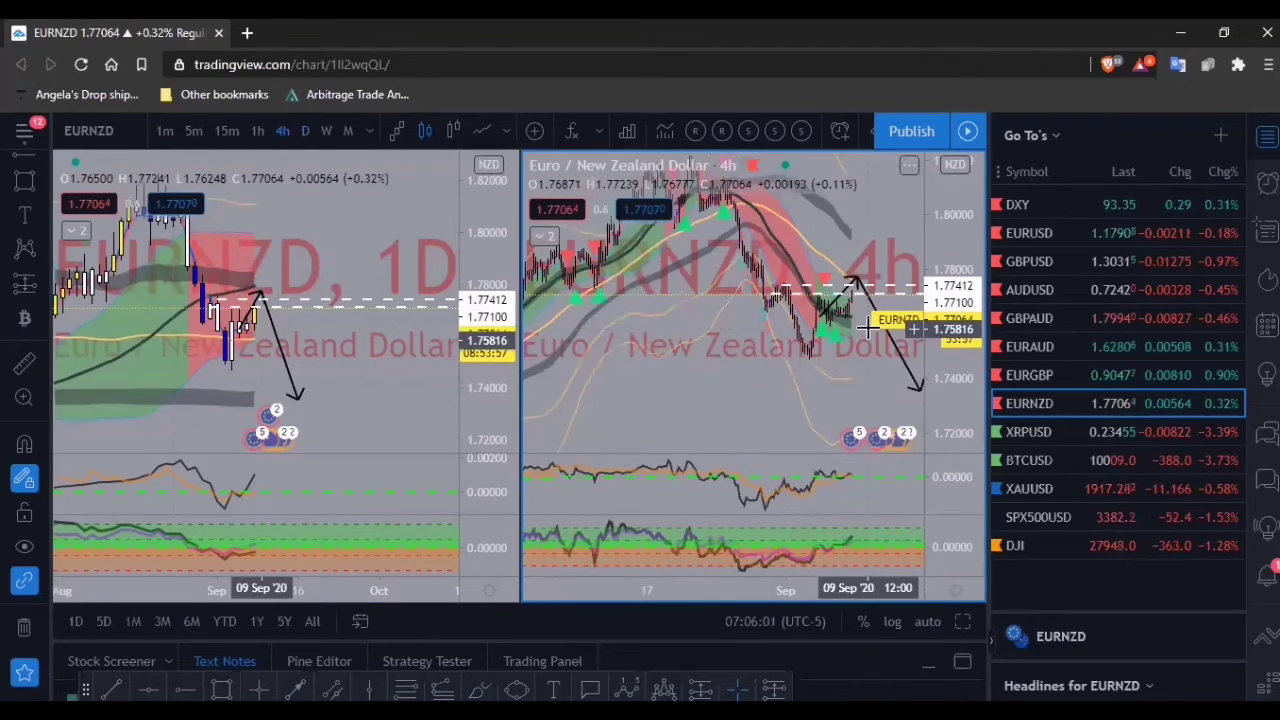
{"action": "scroll", "coordinate": [831, 232], "scroll_direction": "up", "scroll_amount": 1}
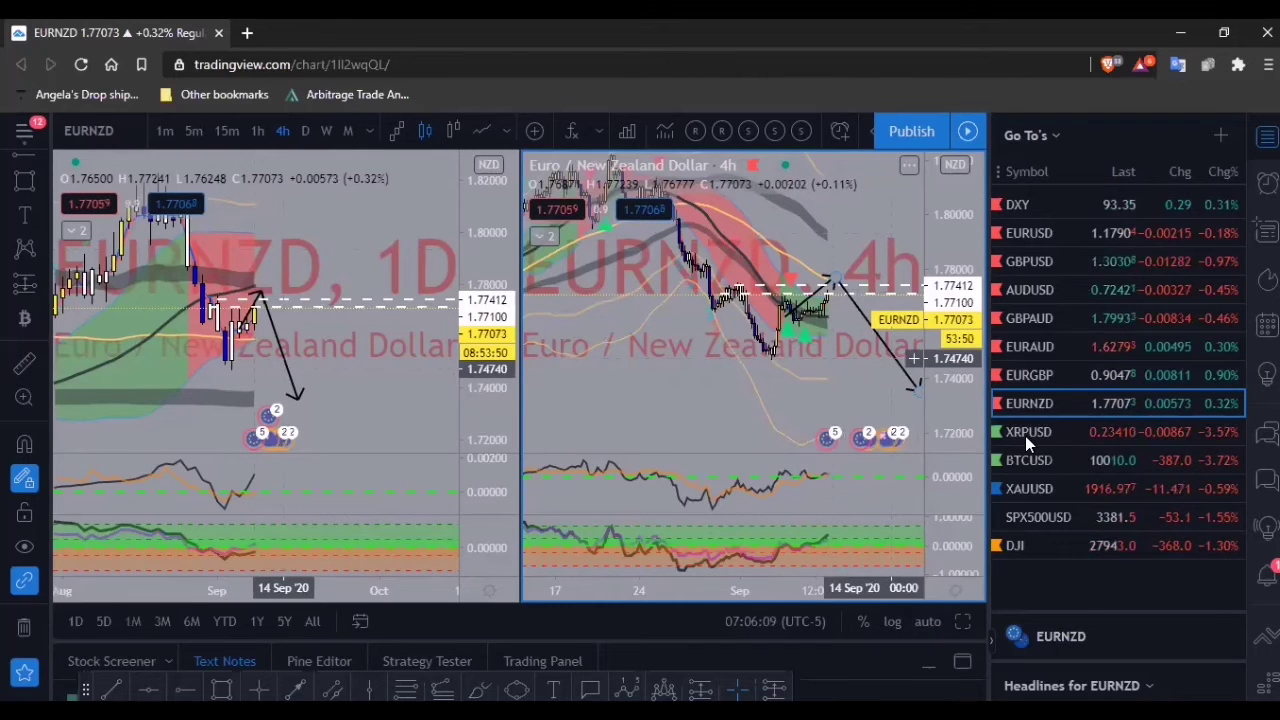
- Open XRPUSD and draw two green horizontal lines on its daily chart at 0.23528 and 0.22966
{"action": "left_click", "coordinate": [1063, 430]}
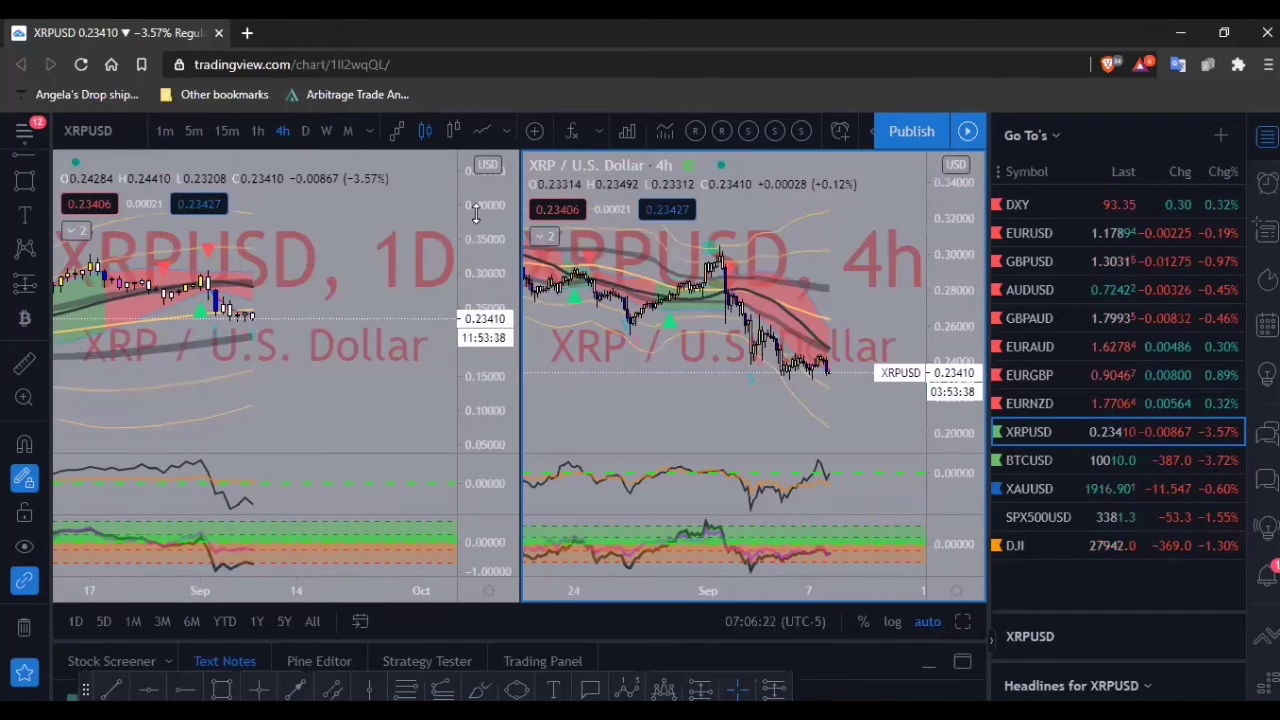
{"action": "left_click_drag", "start_coordinate": [475, 208], "coordinate": [475, 140]}
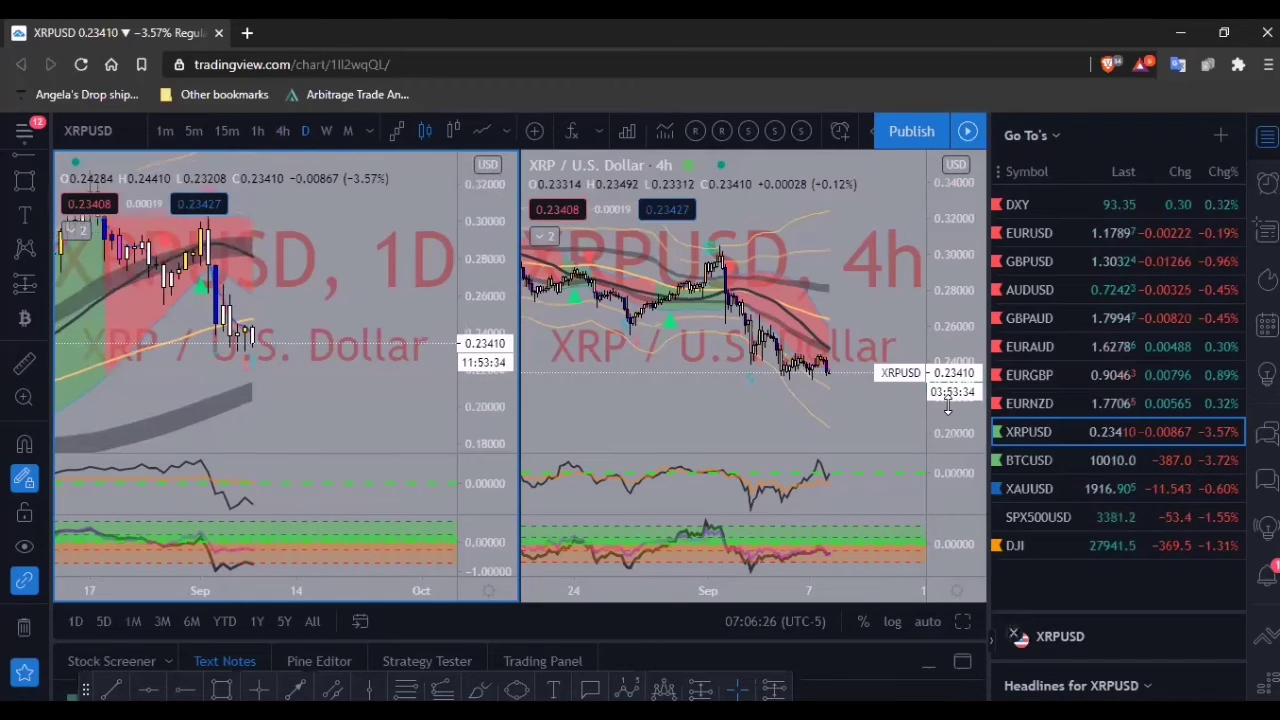
{"action": "left_click_drag", "start_coordinate": [948, 412], "coordinate": [948, 419]}
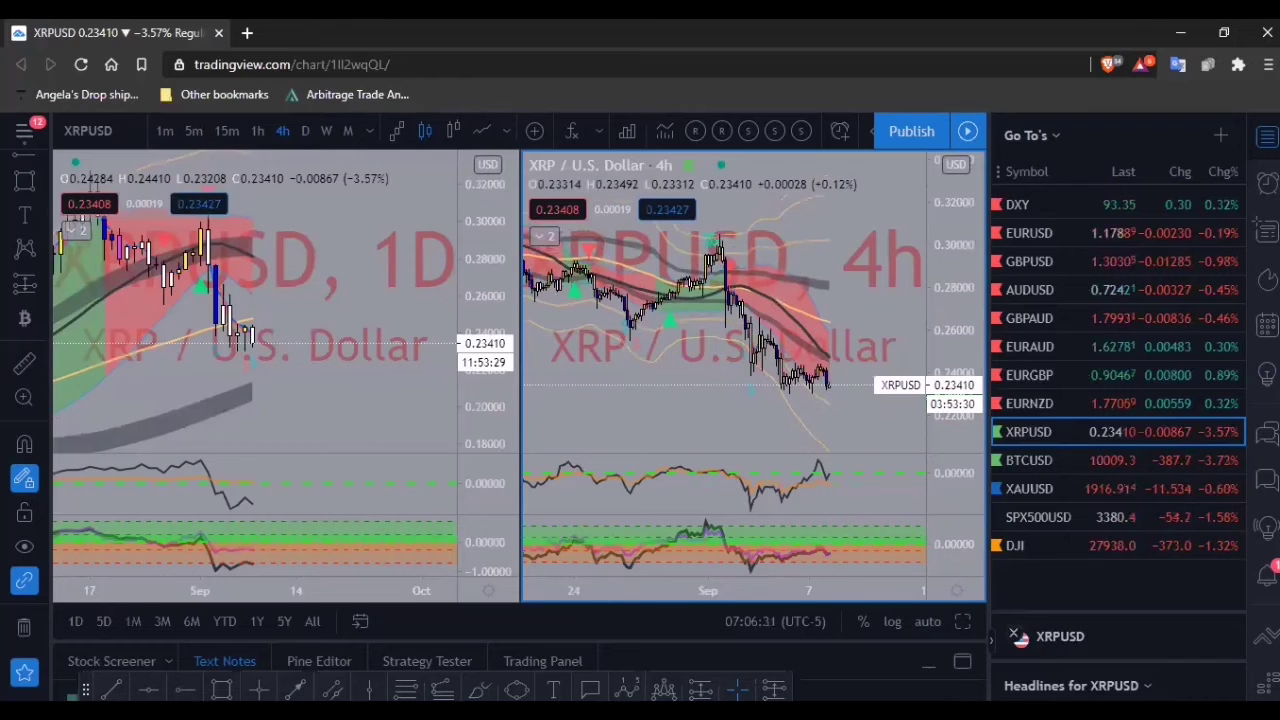
{"action": "left_click", "coordinate": [267, 340]}
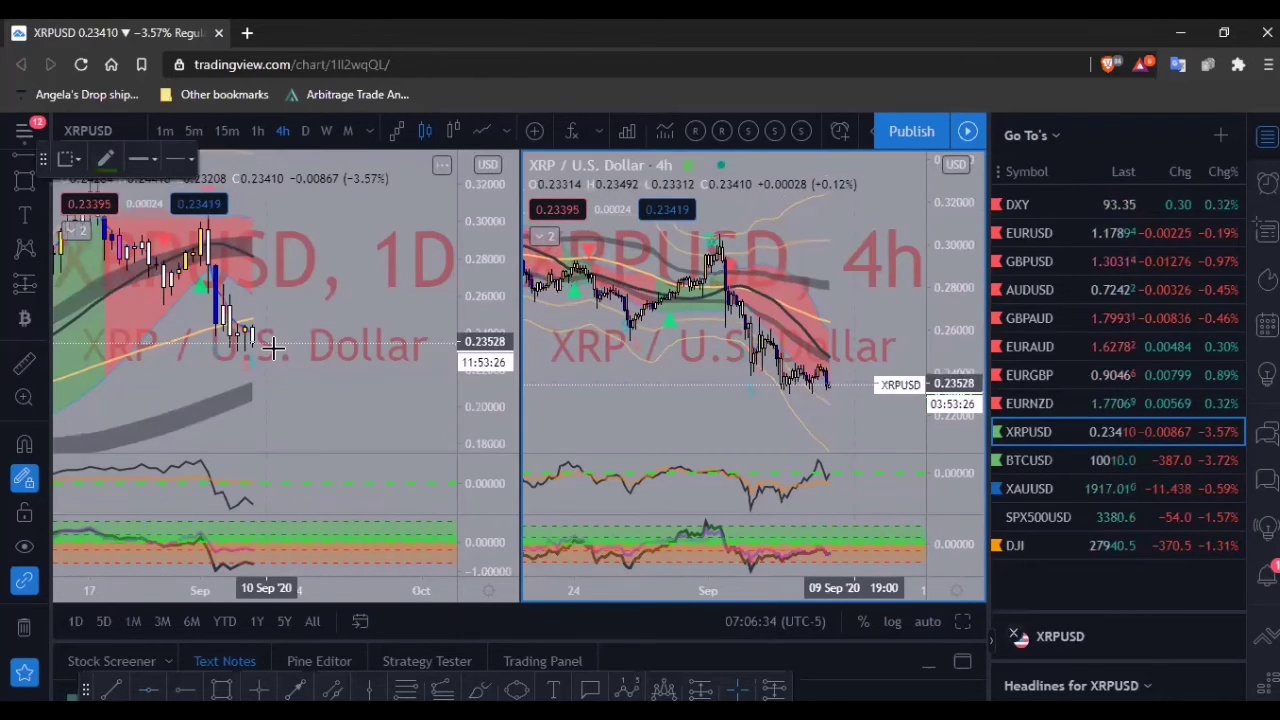
{"action": "left_click", "coordinate": [268, 344]}
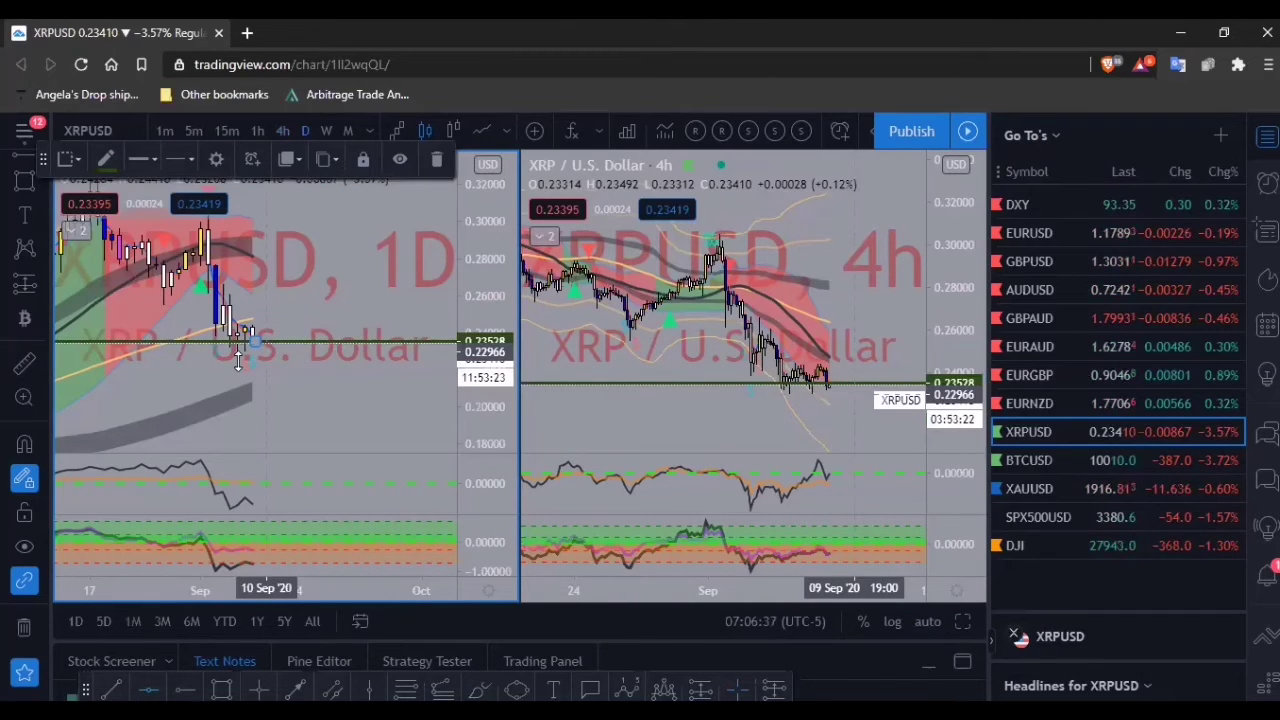
{"action": "left_click", "coordinate": [237, 352]}
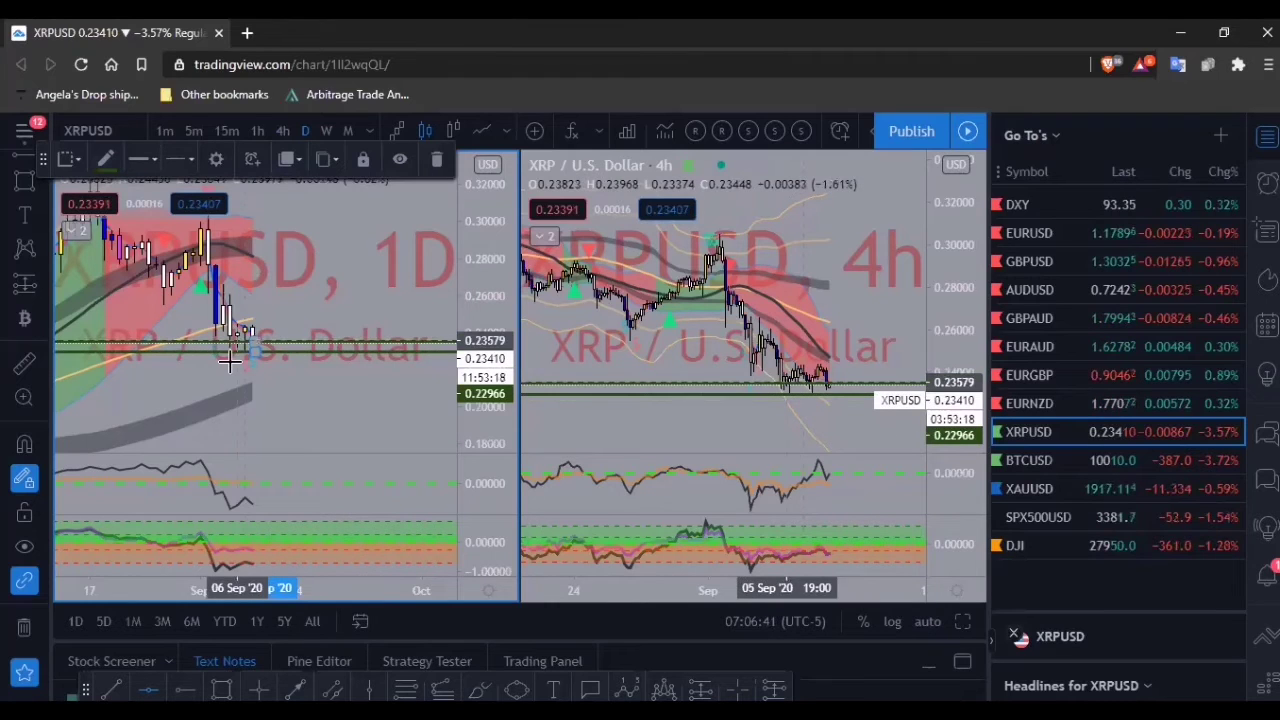
{"action": "left_click", "coordinate": [230, 362]}
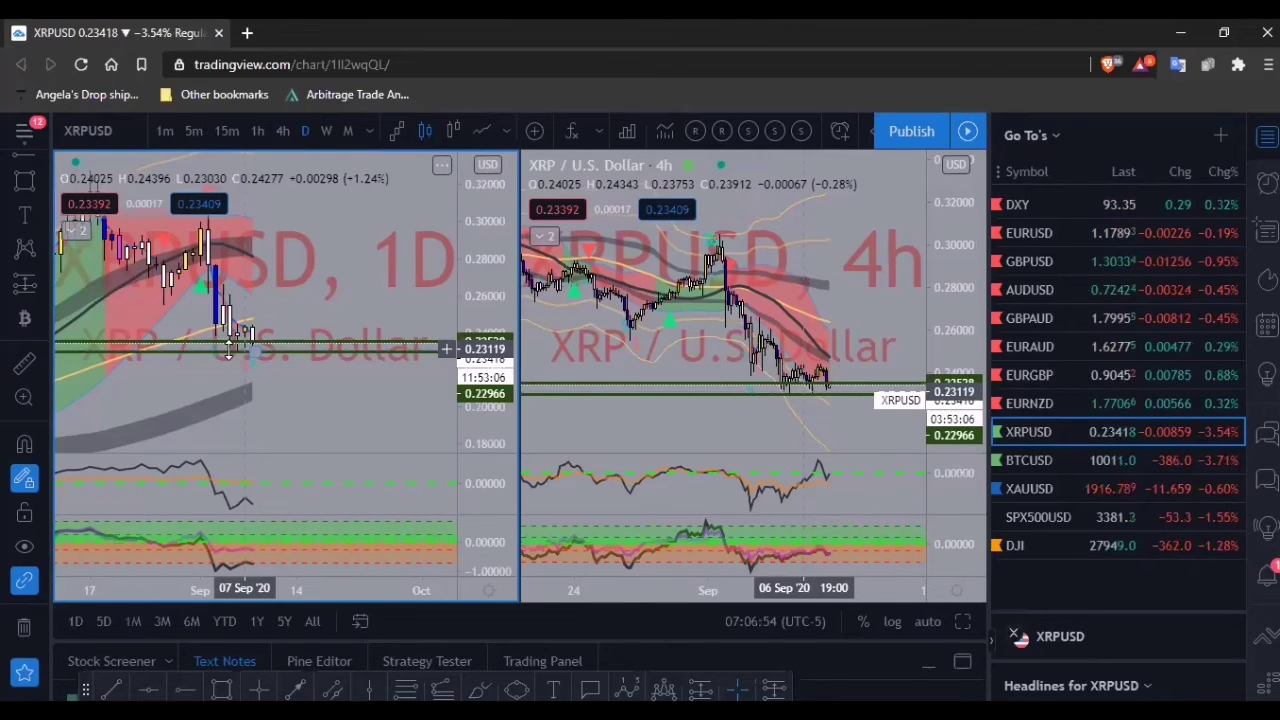
- Examine the XRPUSD daily candles back to July against the two green horizontal lines
{"action": "scroll", "coordinate": [255, 325], "scroll_direction": "down", "scroll_amount": 2}
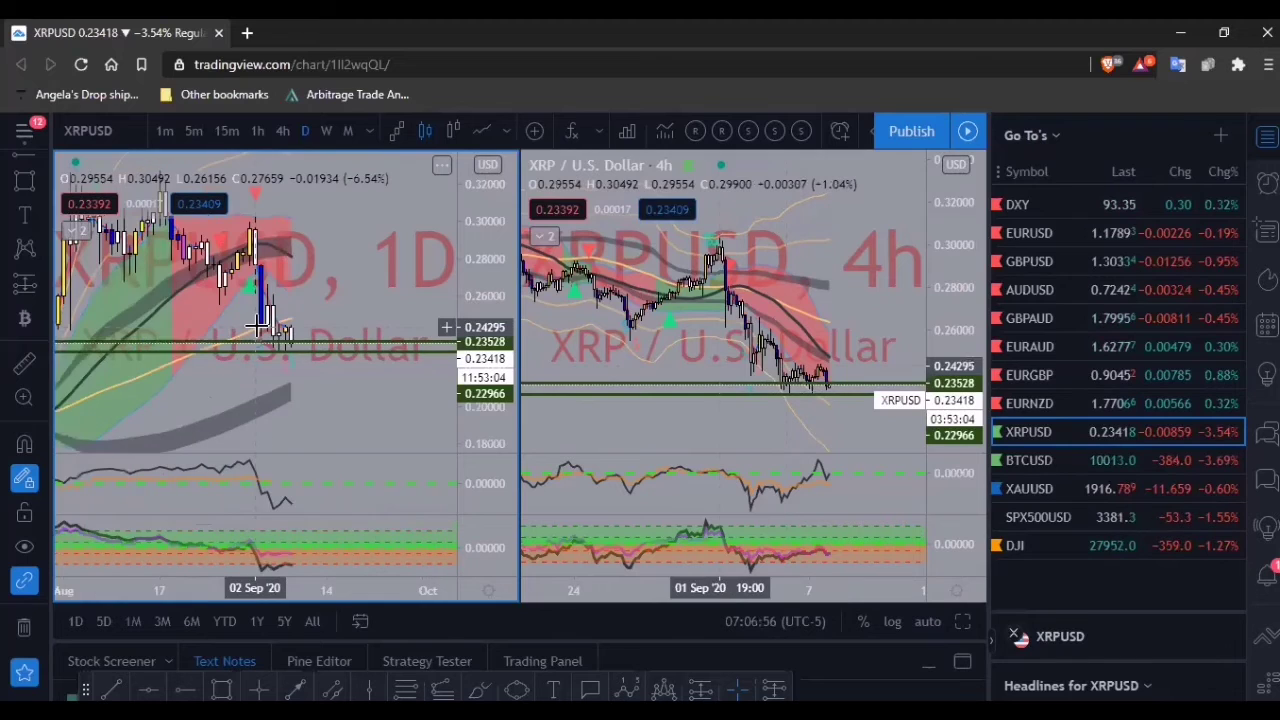
{"action": "scroll", "coordinate": [209, 357], "scroll_direction": "down", "scroll_amount": 2}
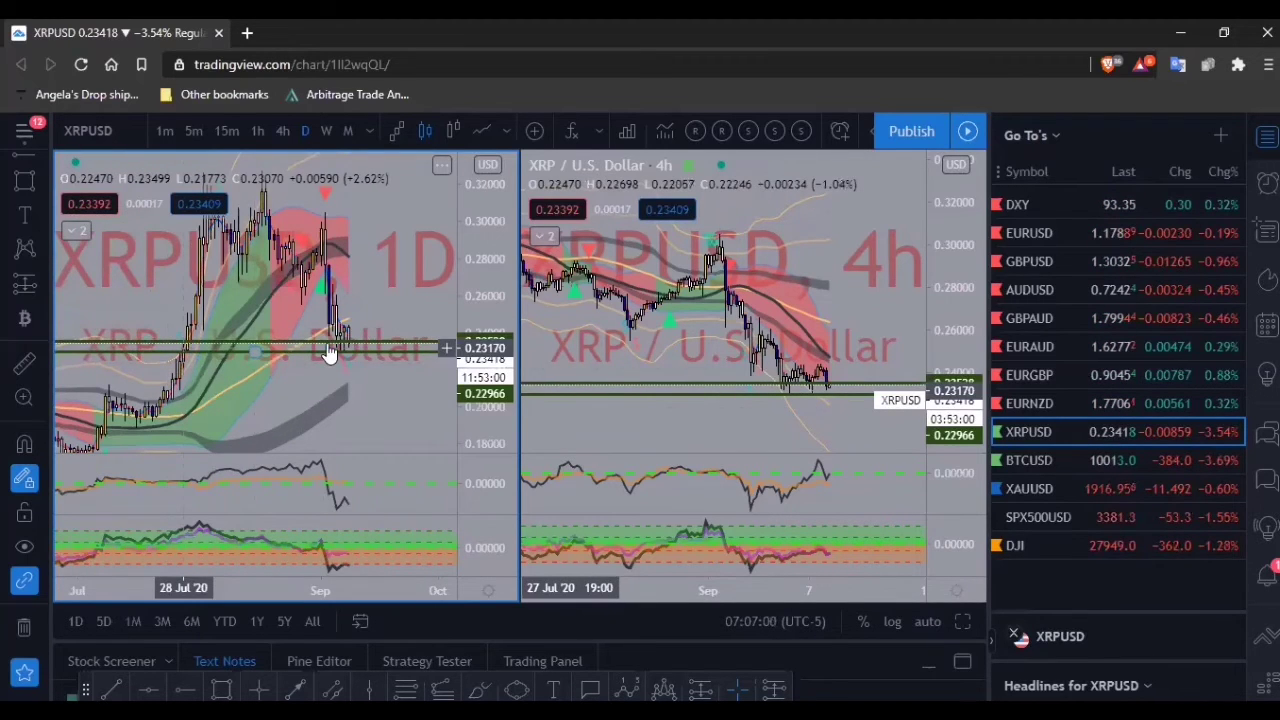
{"action": "scroll", "coordinate": [249, 343], "scroll_direction": "up", "scroll_amount": 1}
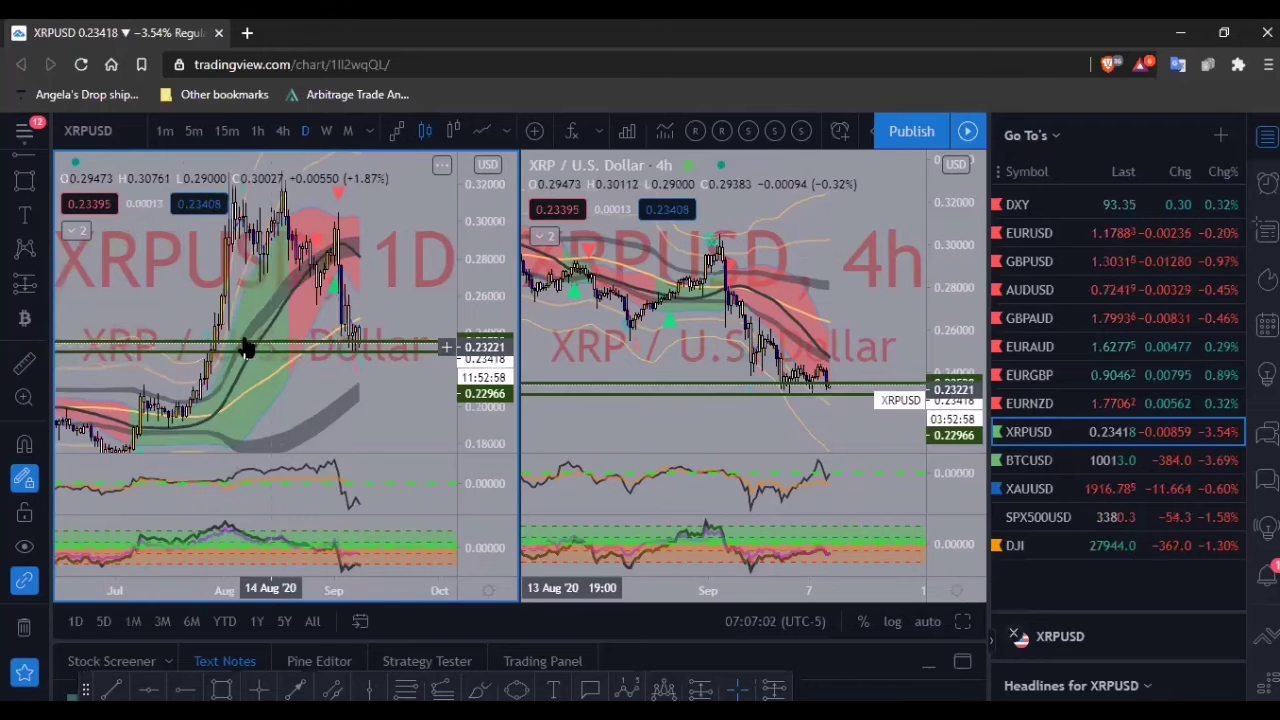
{"action": "scroll", "coordinate": [240, 345], "scroll_direction": "down", "scroll_amount": 1}
{"action": "scroll", "coordinate": [178, 360], "scroll_direction": "down", "scroll_amount": 1}
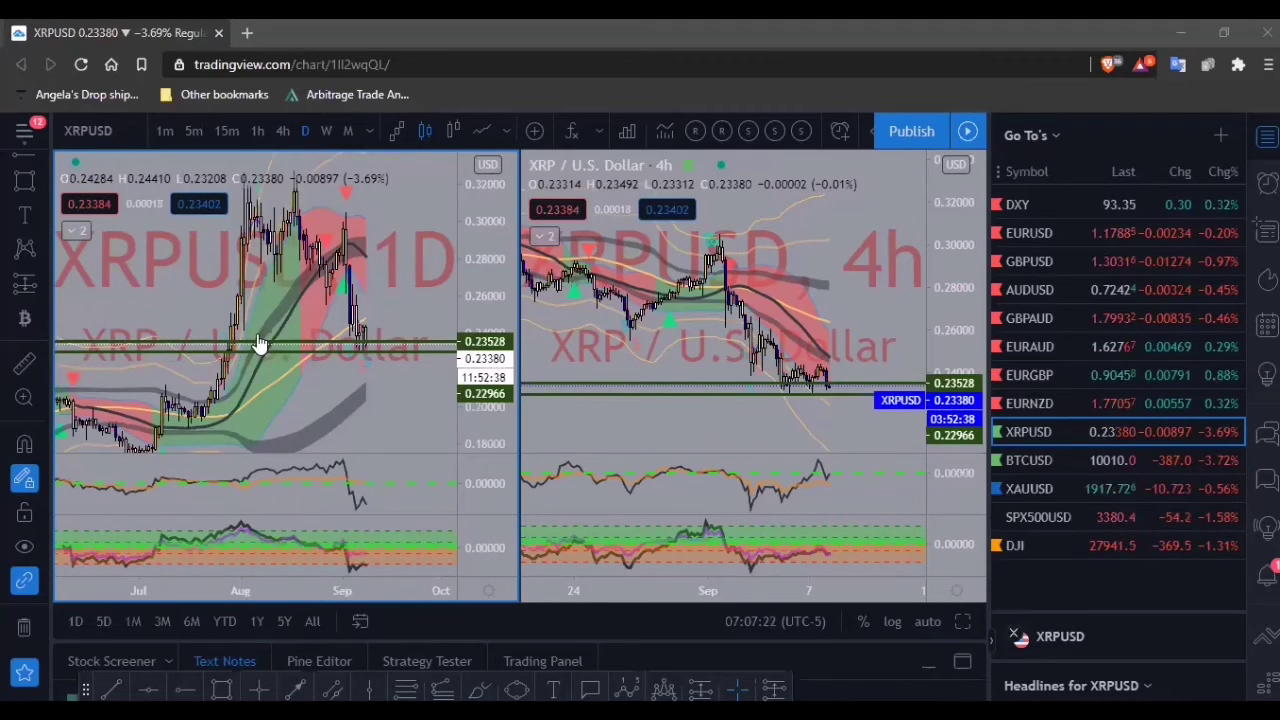
{"action": "scroll", "coordinate": [395, 374], "scroll_direction": "up", "scroll_amount": 1}
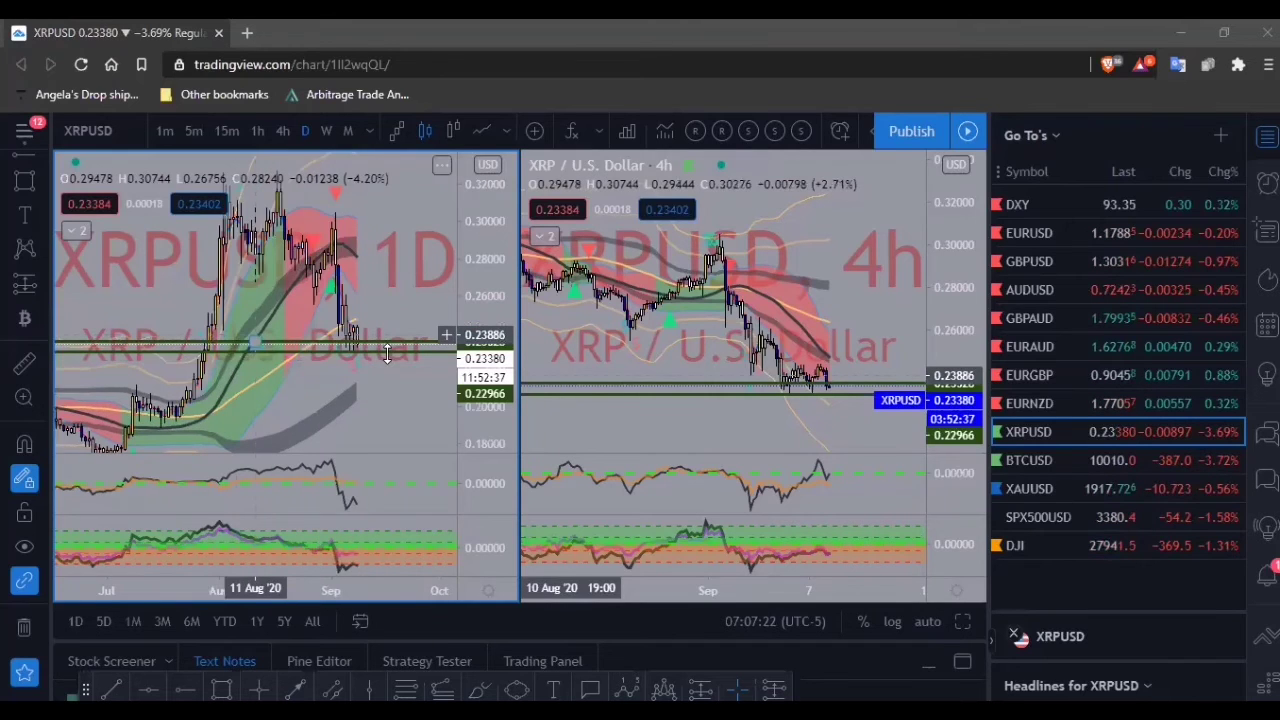
{"action": "scroll", "coordinate": [395, 363], "scroll_direction": "up", "scroll_amount": 1}
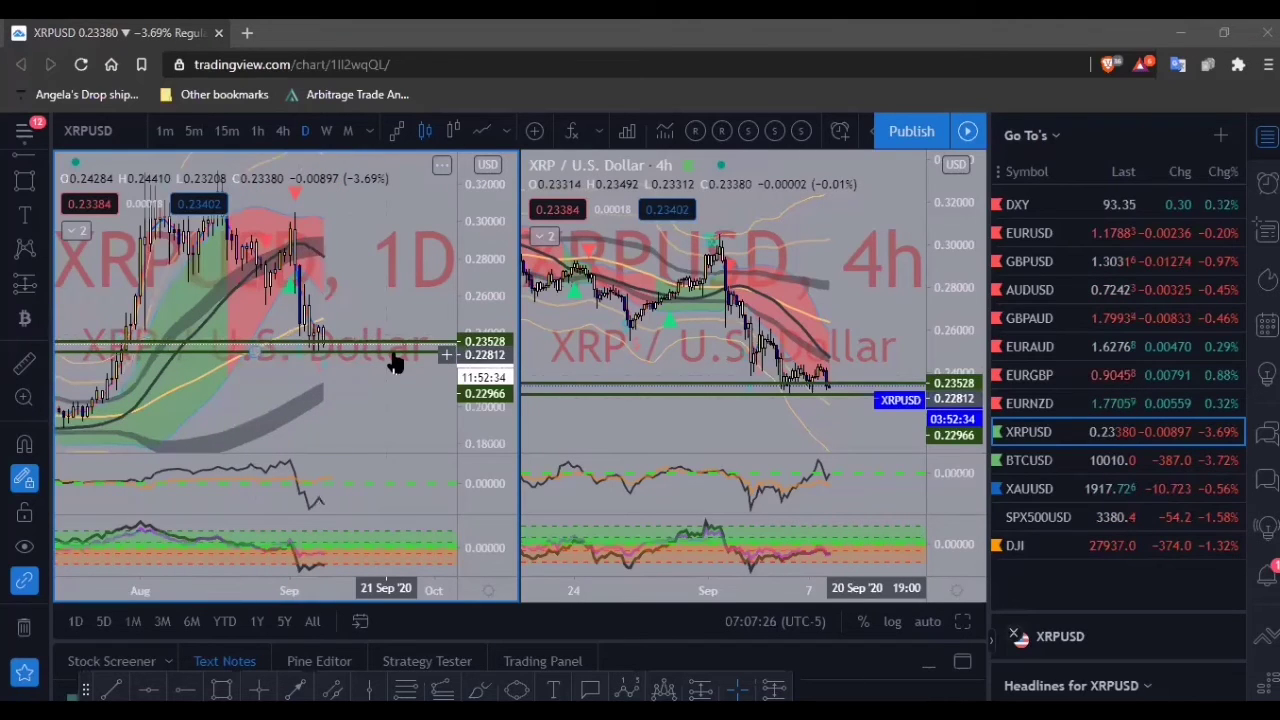
{"action": "scroll", "coordinate": [395, 363], "scroll_direction": "up", "scroll_amount": 1}
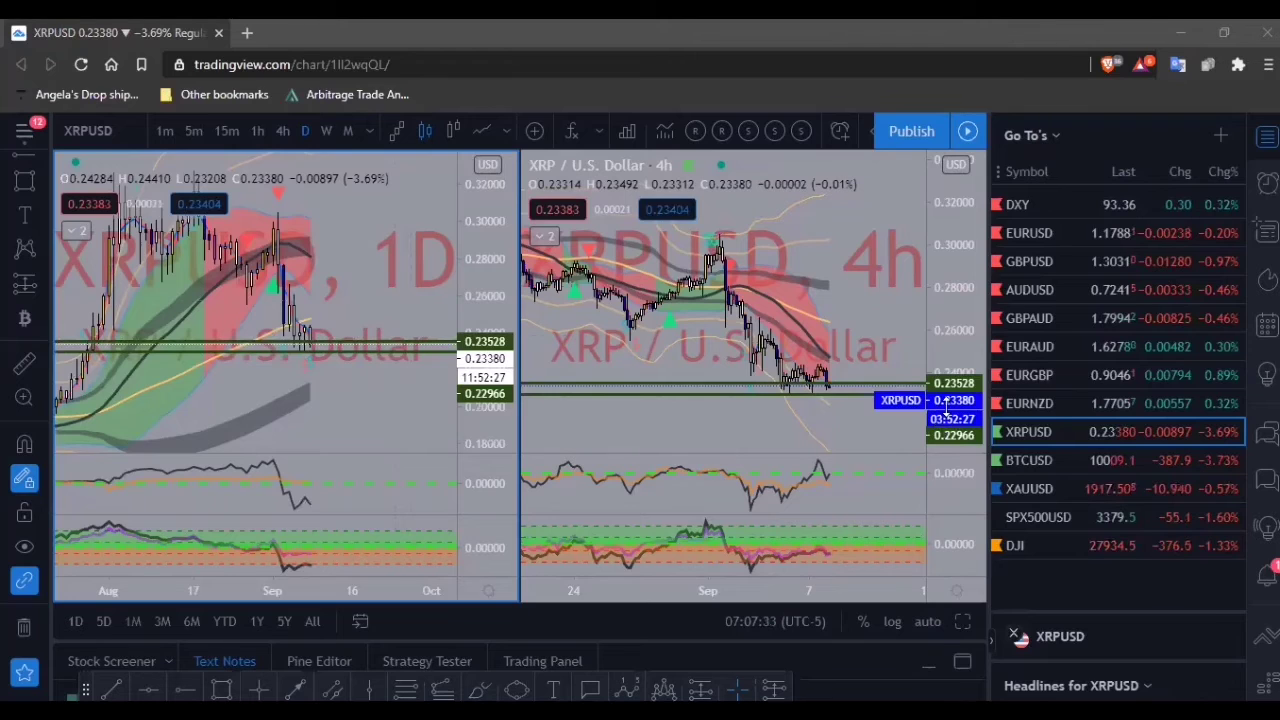
- Switch the XRPUSD 4-hour chart to the 1-hour timeframe and bring the recent candles and green lines into view
{"action": "left_click_drag", "start_coordinate": [928, 395], "coordinate": [929, 386]}
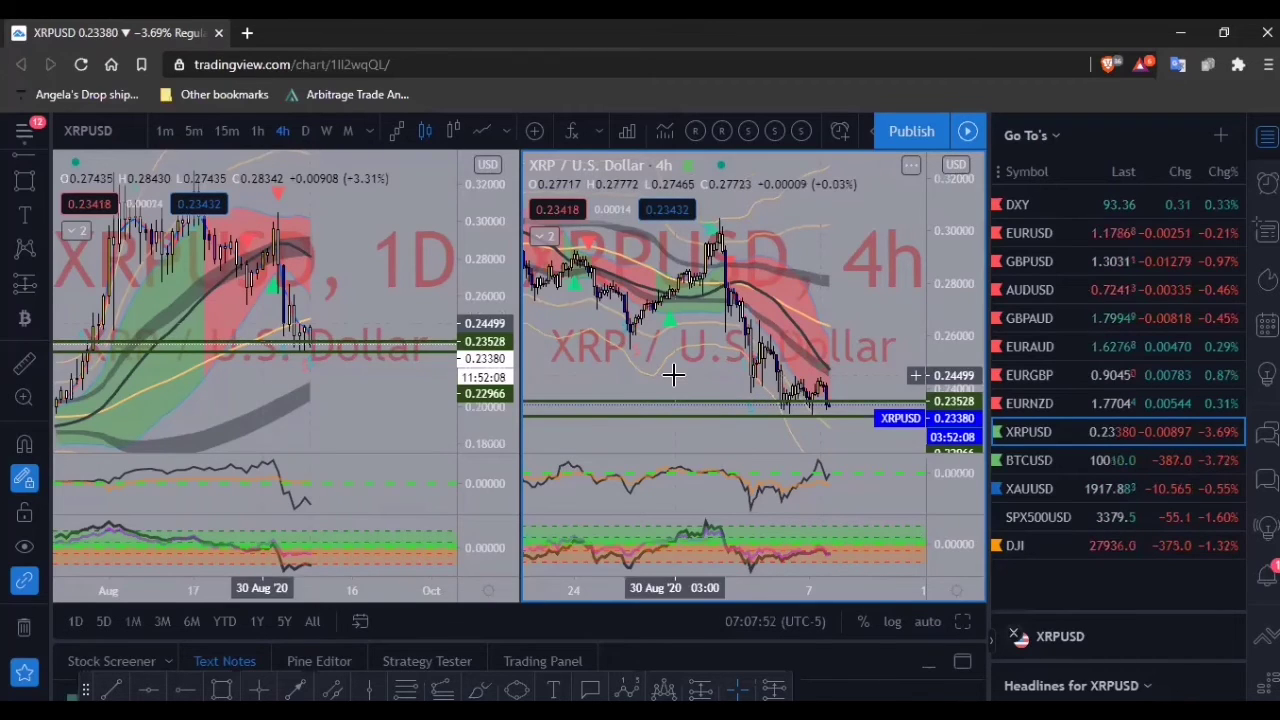
{"action": "scroll", "coordinate": [673, 374], "scroll_direction": "up", "scroll_amount": 2}
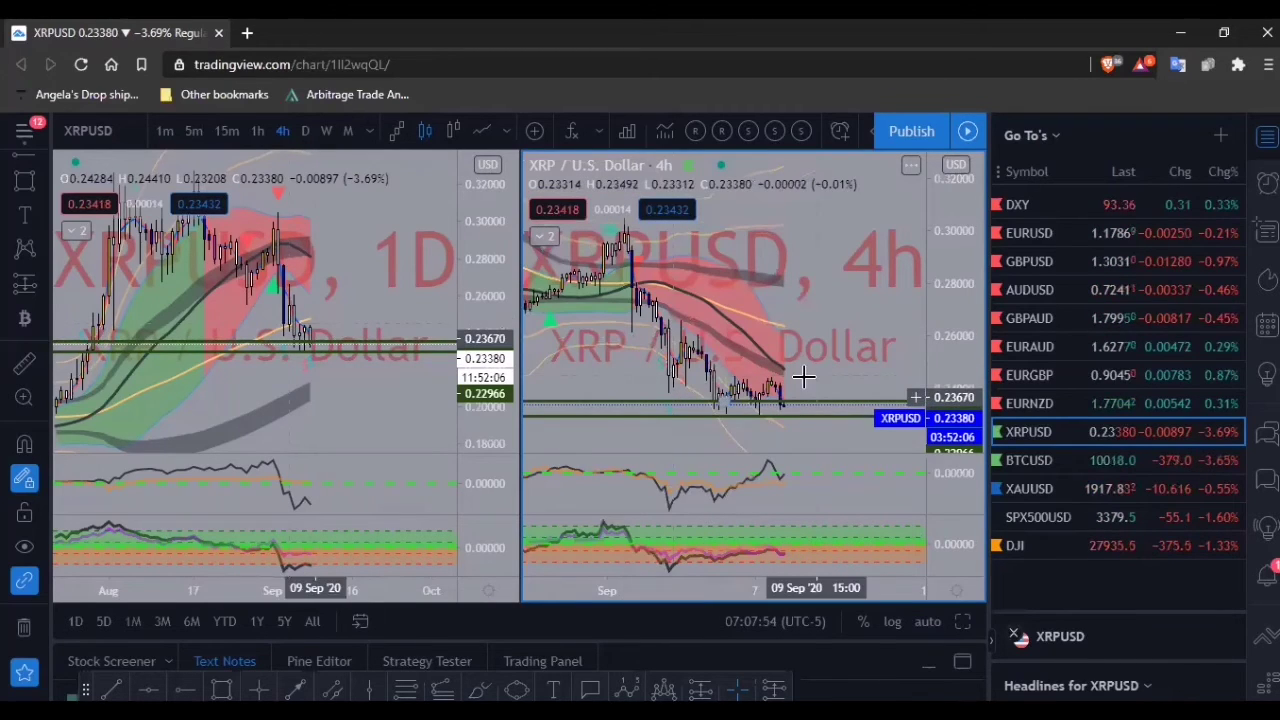
{"action": "left_click", "coordinate": [266, 131]}
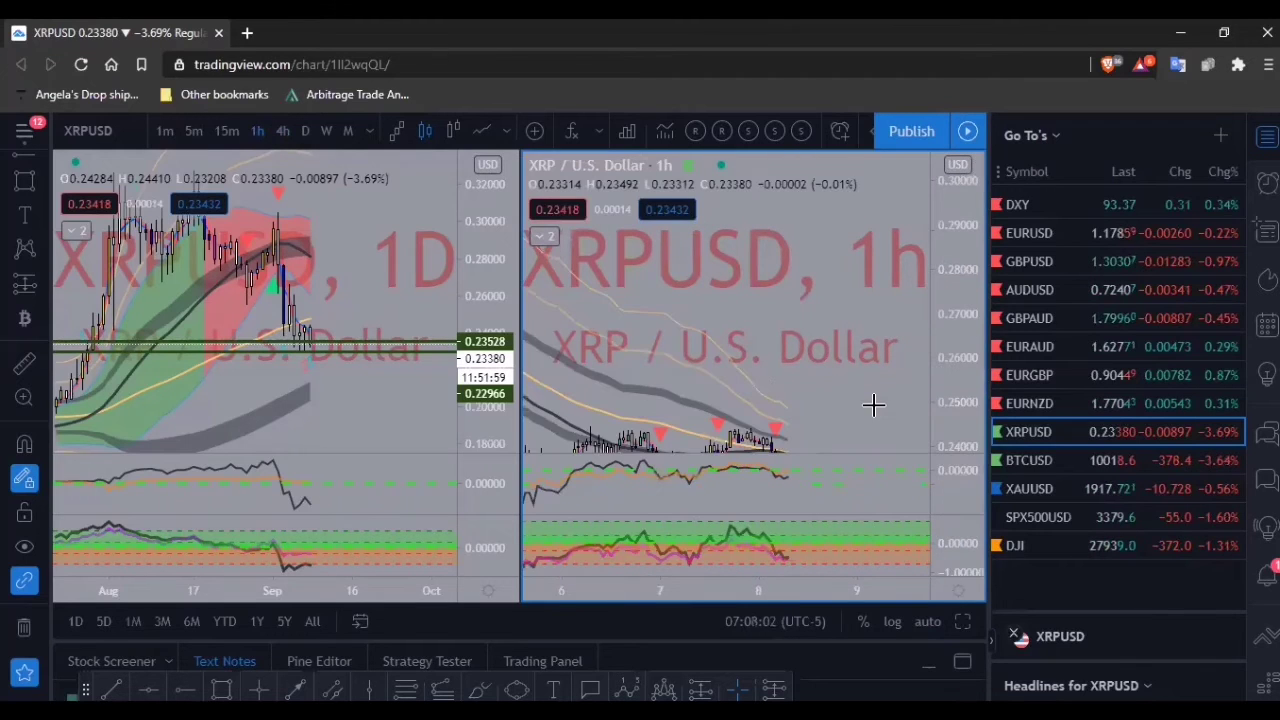
{"action": "left_click_drag", "start_coordinate": [836, 331], "coordinate": [786, 204]}
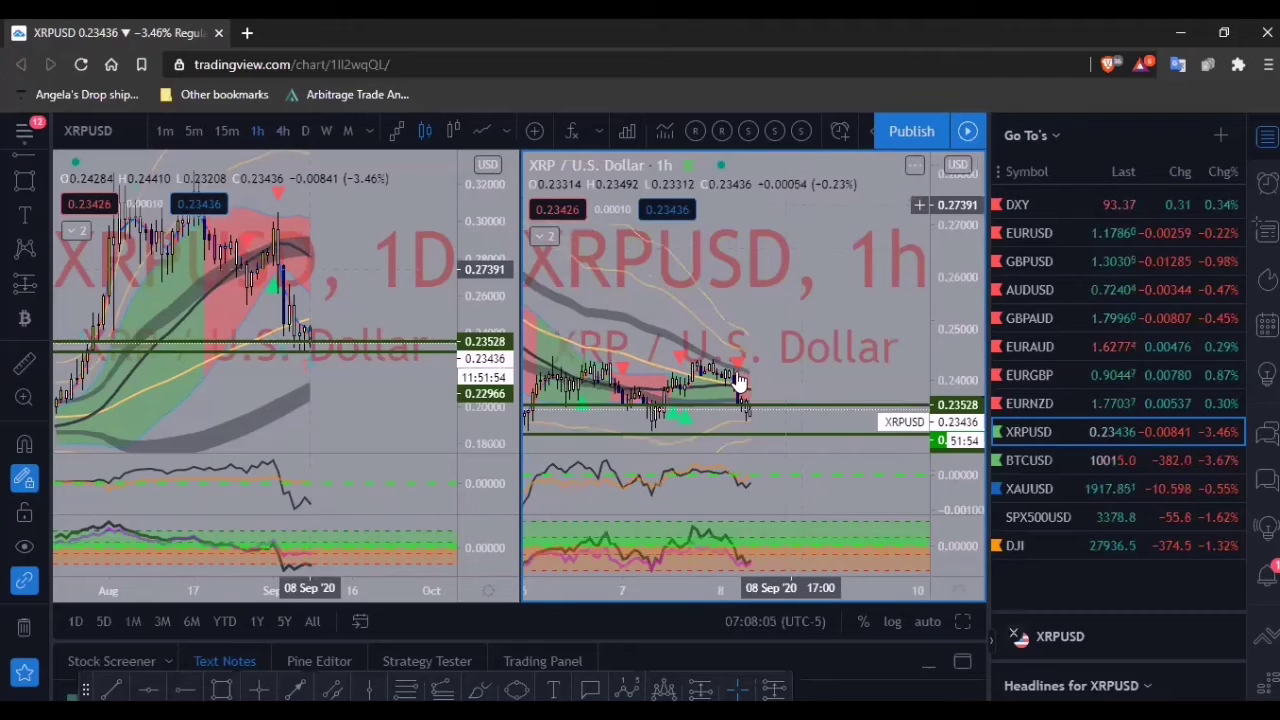
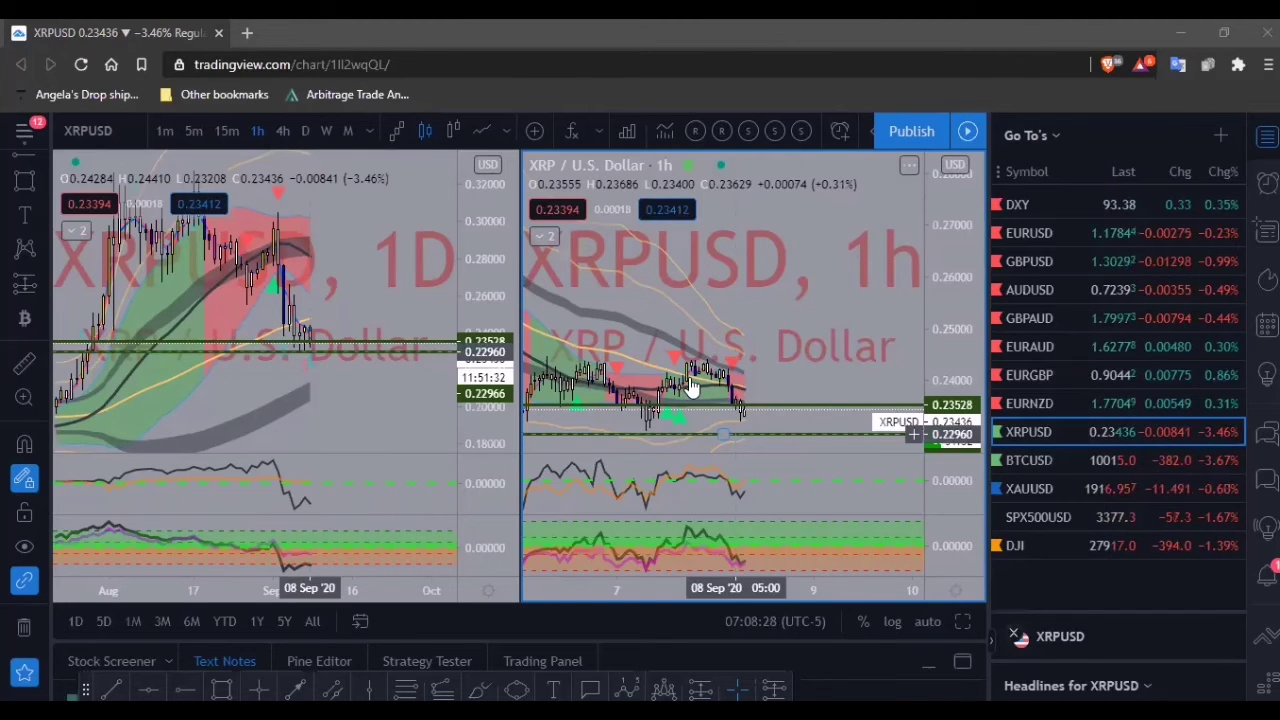
- Draw a two-leg arrow path on the XRPUSD daily chart, rising from about 0.2363 to 0.2859 and falling to about 0.2133
{"action": "scroll", "coordinate": [730, 396], "scroll_direction": "down", "scroll_amount": 3}
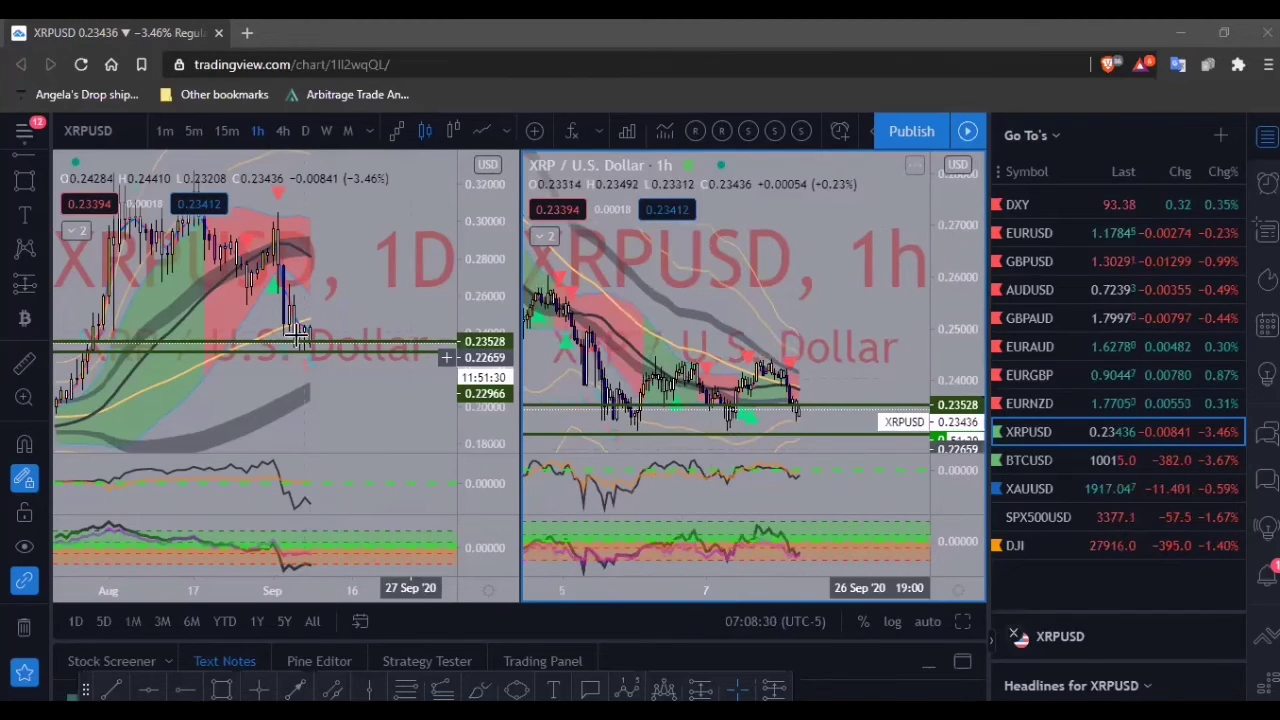
{"action": "scroll", "coordinate": [343, 349], "scroll_direction": "down", "scroll_amount": 1}
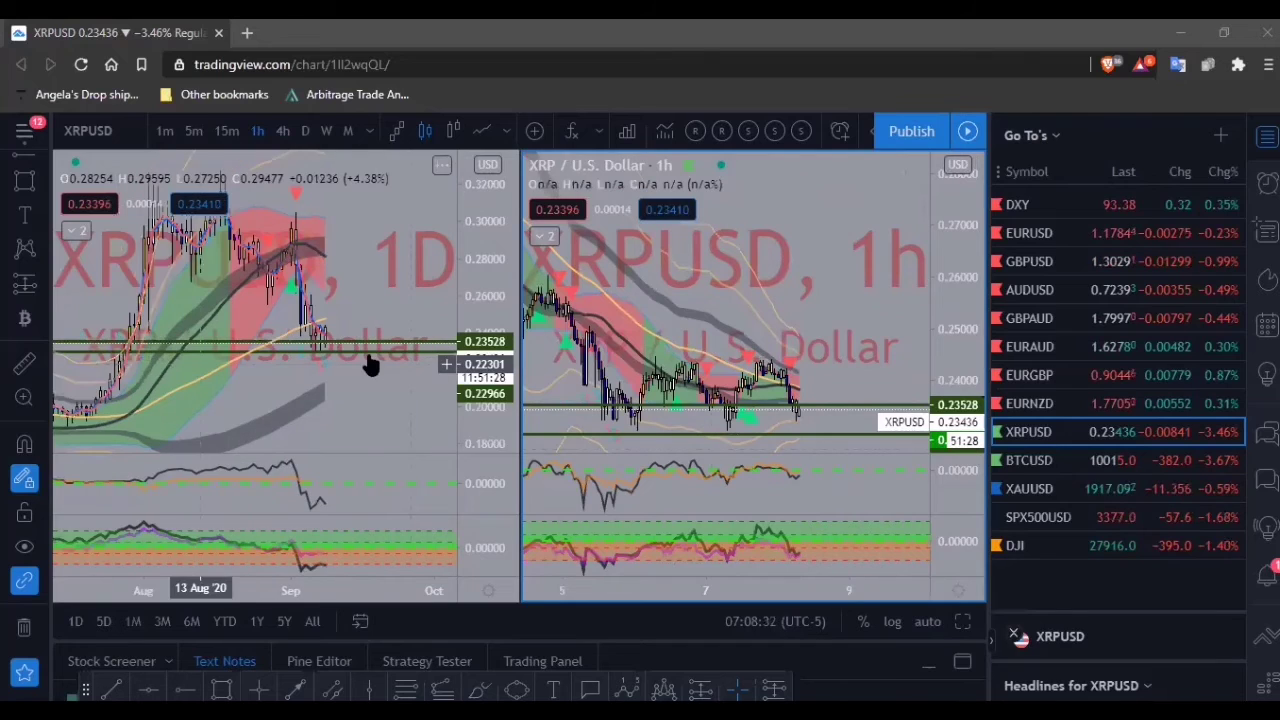
{"action": "scroll", "coordinate": [378, 357], "scroll_direction": "down", "scroll_amount": 1}
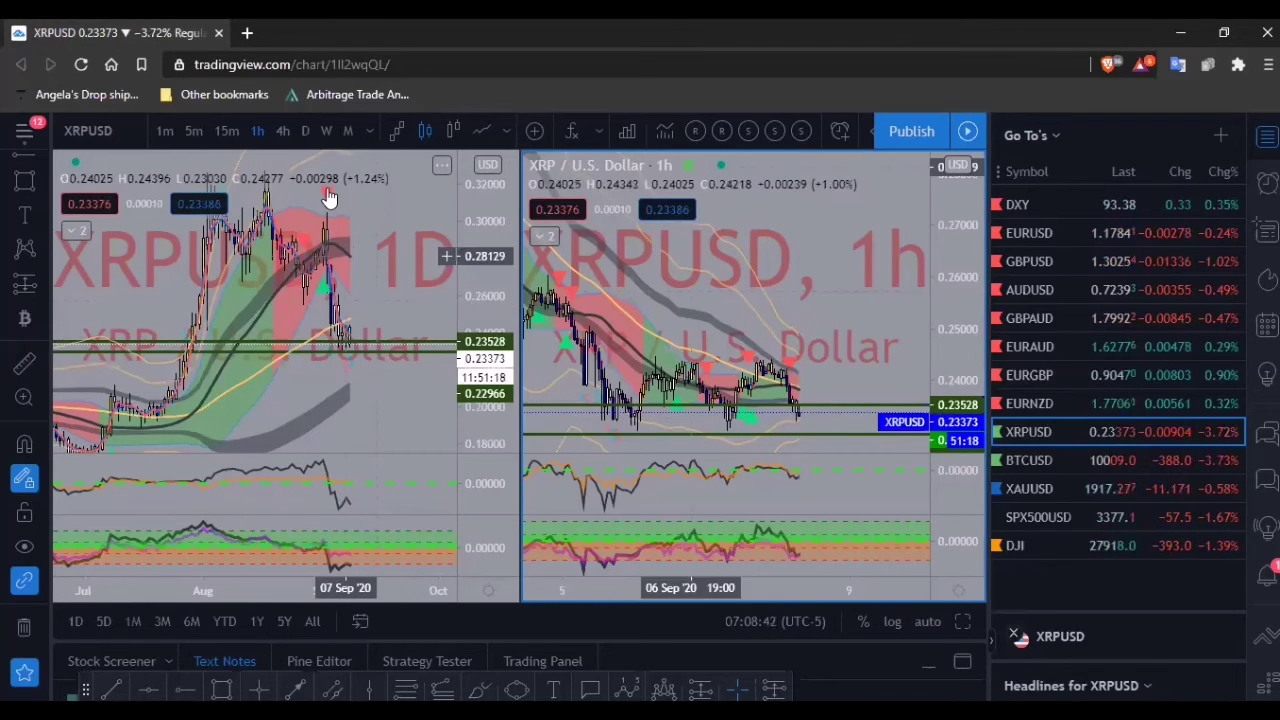
{"action": "left_click", "coordinate": [352, 338]}
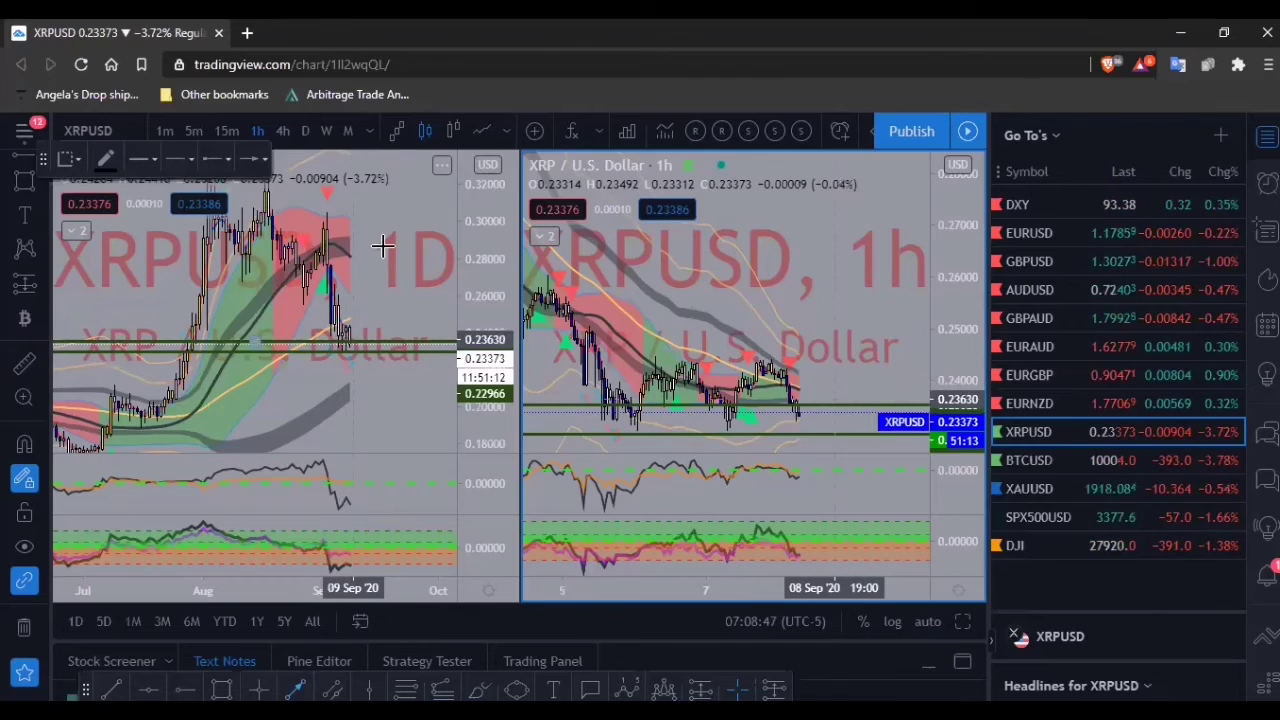
{"action": "left_click", "coordinate": [383, 247]}
{"action": "left_click", "coordinate": [383, 247]}
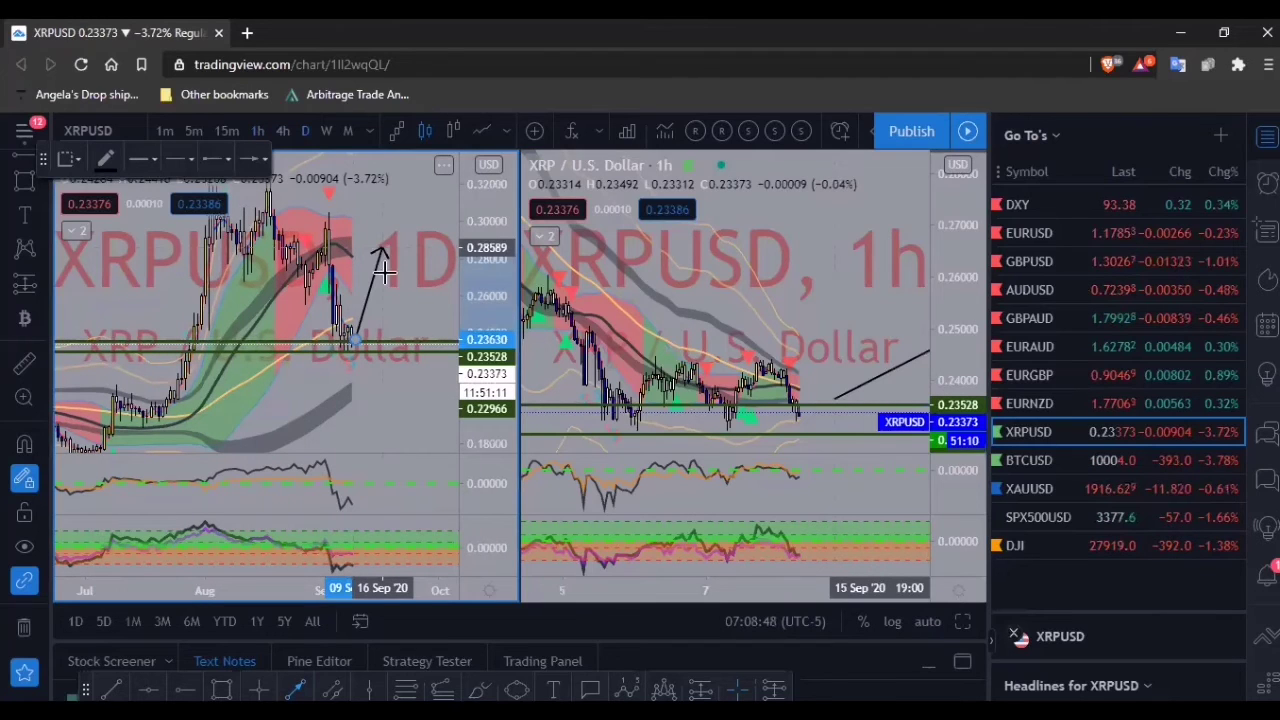
{"action": "left_click", "coordinate": [418, 380]}
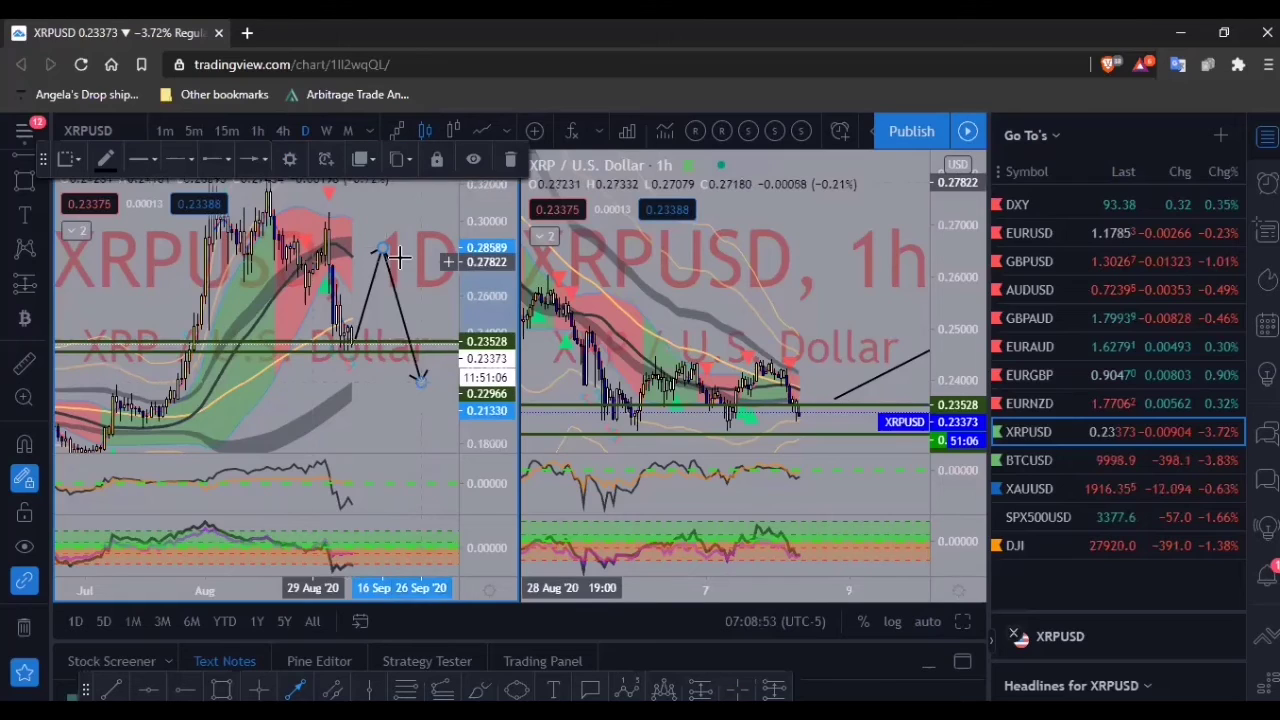
{"action": "left_click", "coordinate": [830, 318]}
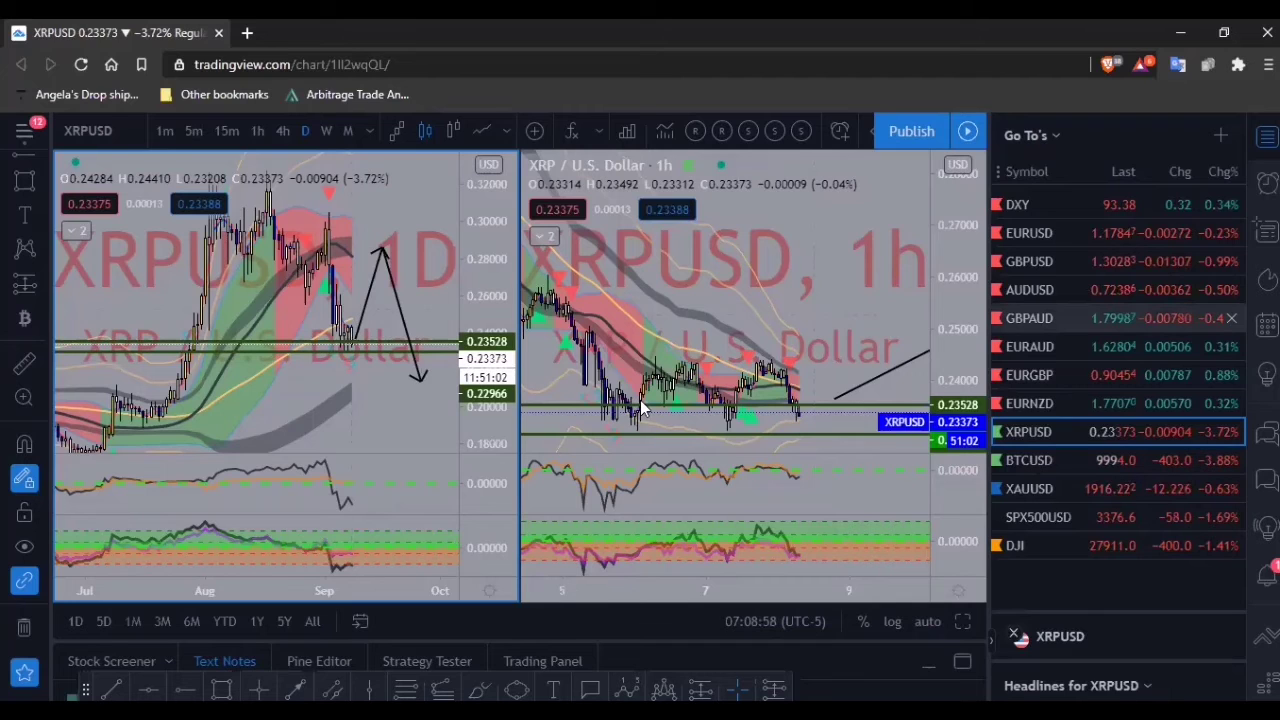
- Open BTCUSD from the watchlist in both charts
{"action": "key", "text": "Down"}
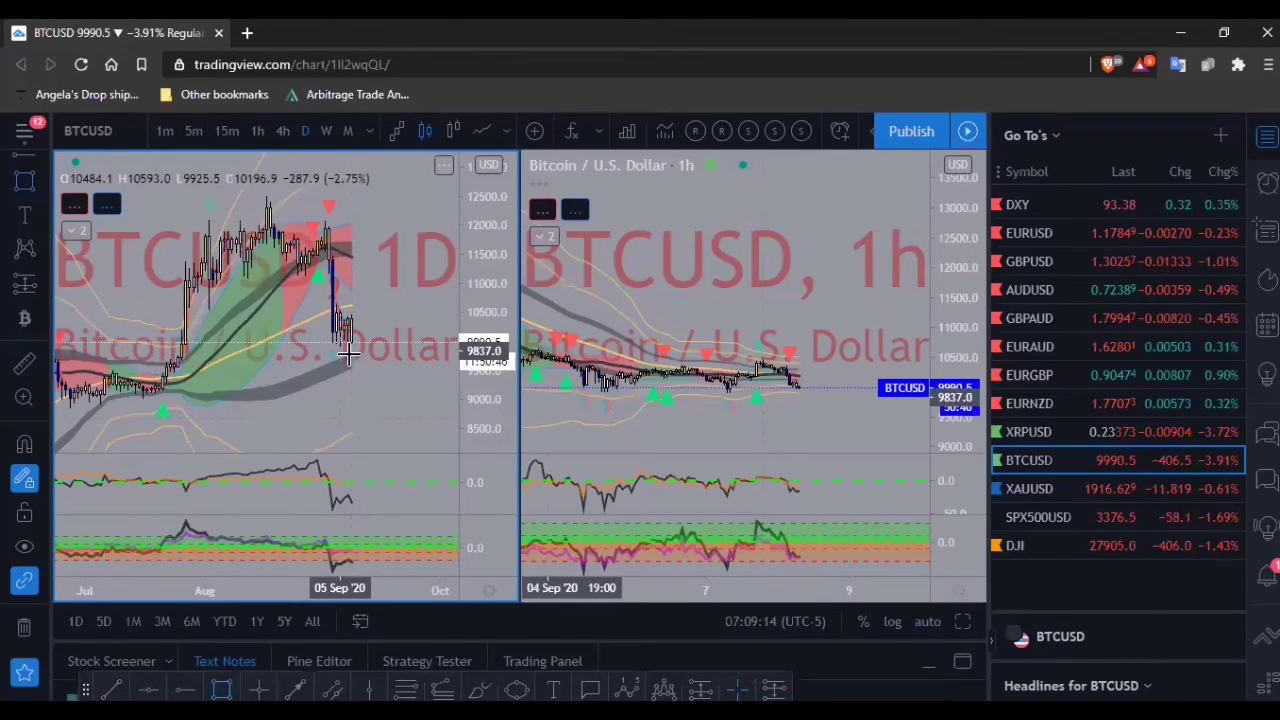
{"action": "left_click", "coordinate": [286, 342]}
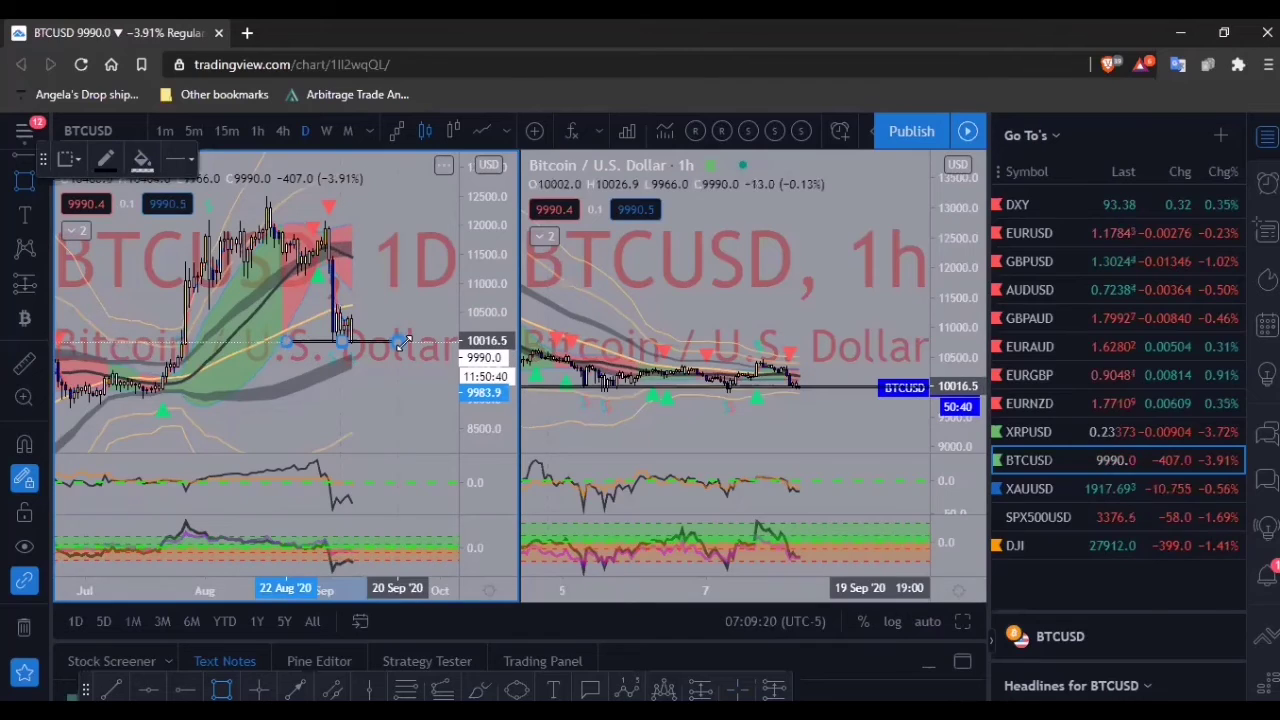
{"action": "left_click", "coordinate": [402, 342]}
{"action": "key", "text": "Delete"}
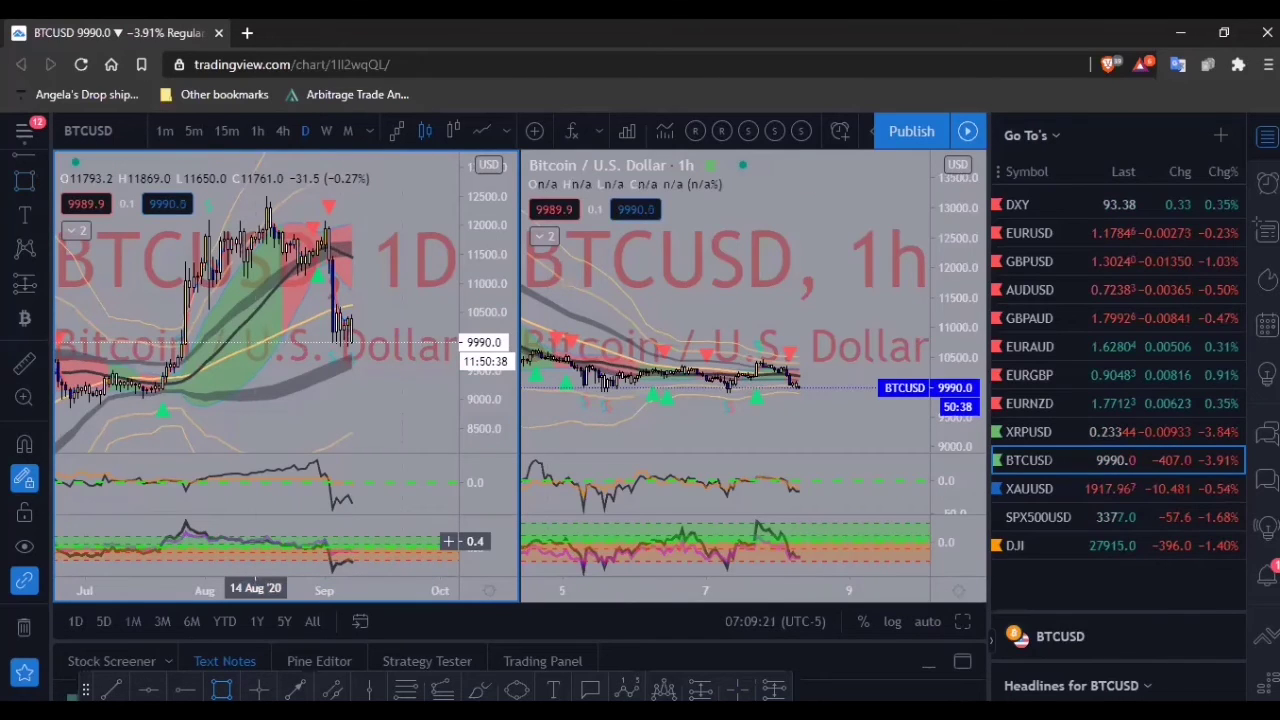
- Draw a green horizontal line at 9967.5 on the BTCUSD daily chart and compare it with the candles since May
{"action": "left_click", "coordinate": [349, 343]}
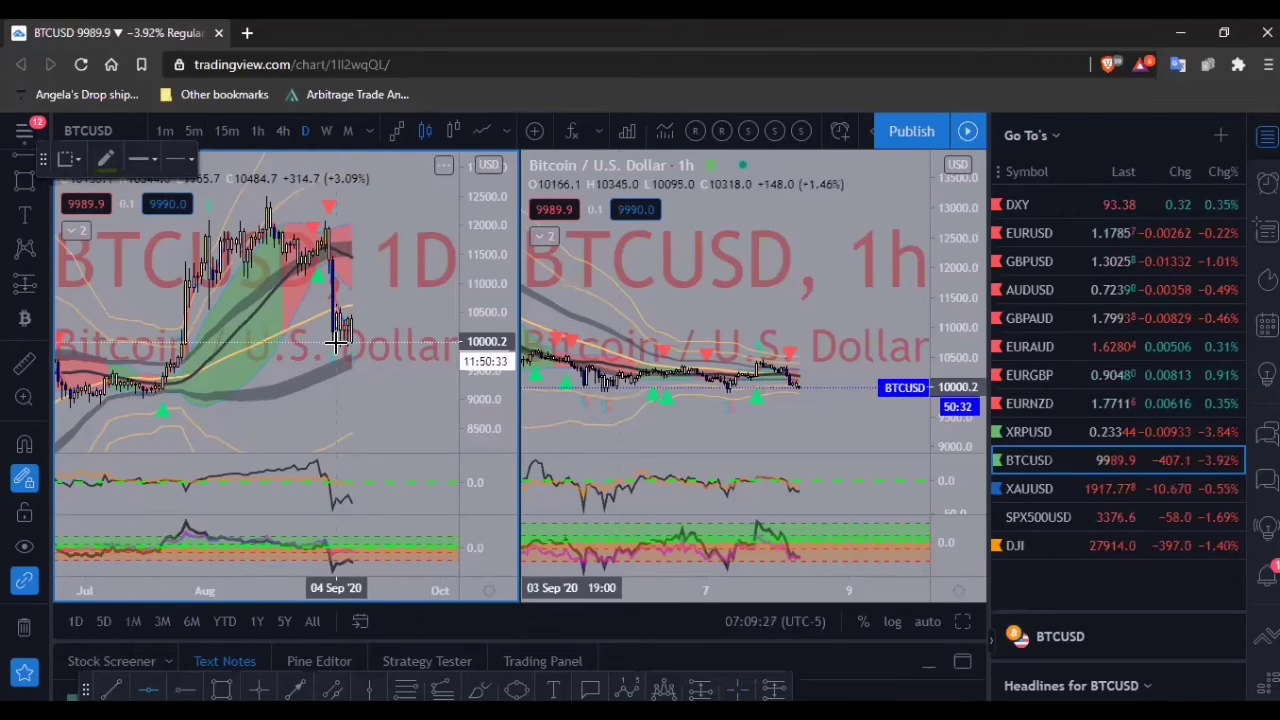
{"action": "left_click", "coordinate": [334, 345]}
{"action": "scroll", "coordinate": [316, 366], "scroll_direction": "down", "scroll_amount": 1}
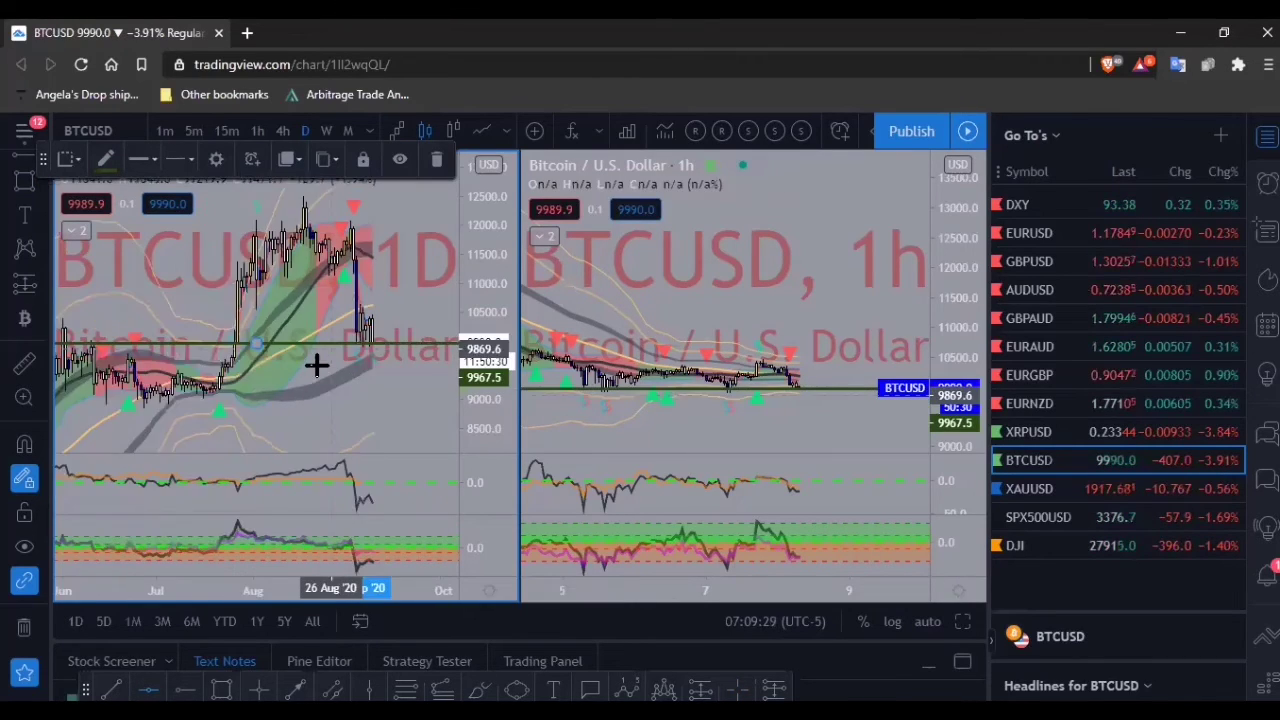
{"action": "scroll", "coordinate": [316, 366], "scroll_direction": "down", "scroll_amount": 1}
{"action": "scroll", "coordinate": [280, 372], "scroll_direction": "down", "scroll_amount": 1}
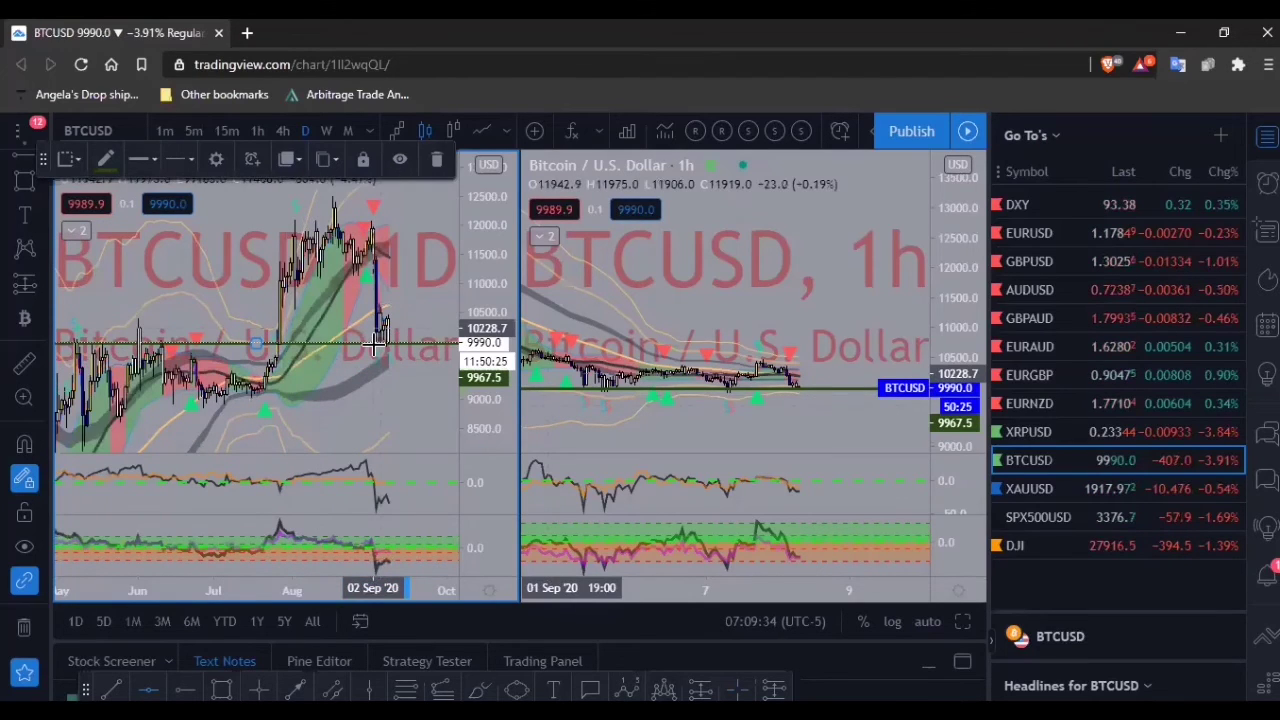
{"action": "scroll", "coordinate": [374, 345], "scroll_direction": "up", "scroll_amount": 1}
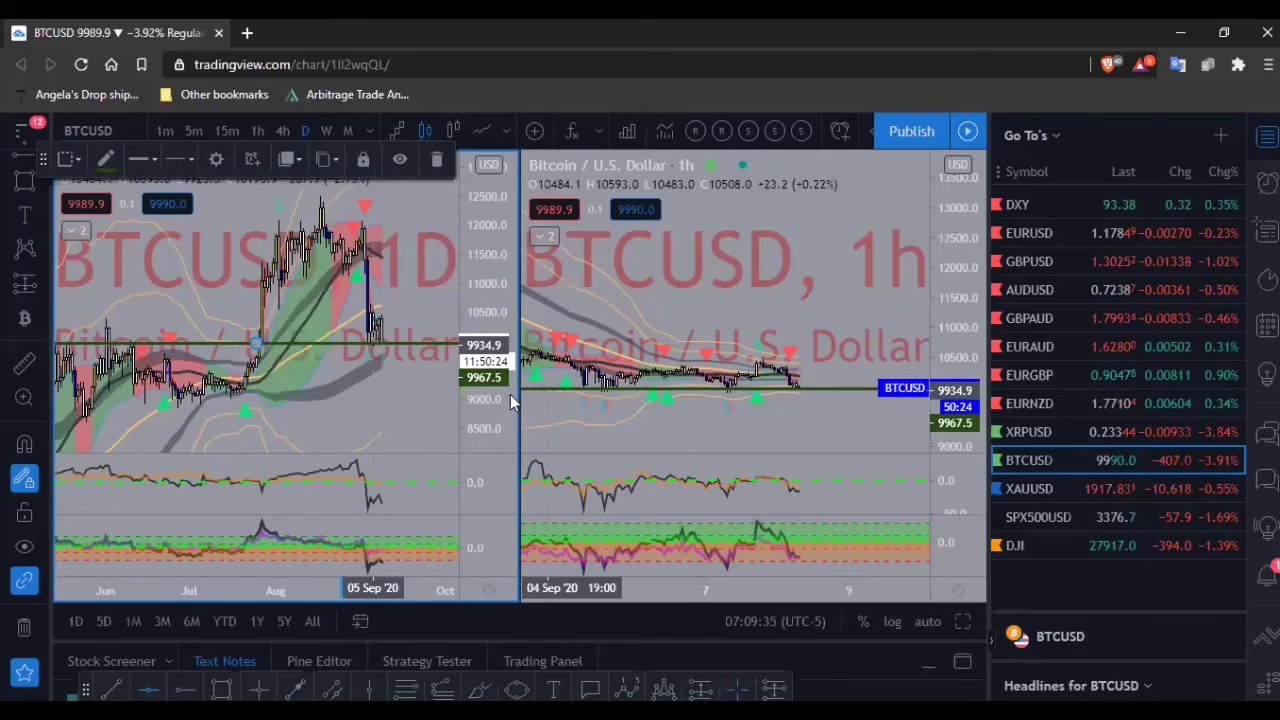
{"action": "scroll", "coordinate": [510, 394], "scroll_direction": "up", "scroll_amount": 1}
{"action": "scroll", "coordinate": [510, 394], "scroll_direction": "up", "scroll_amount": 1}
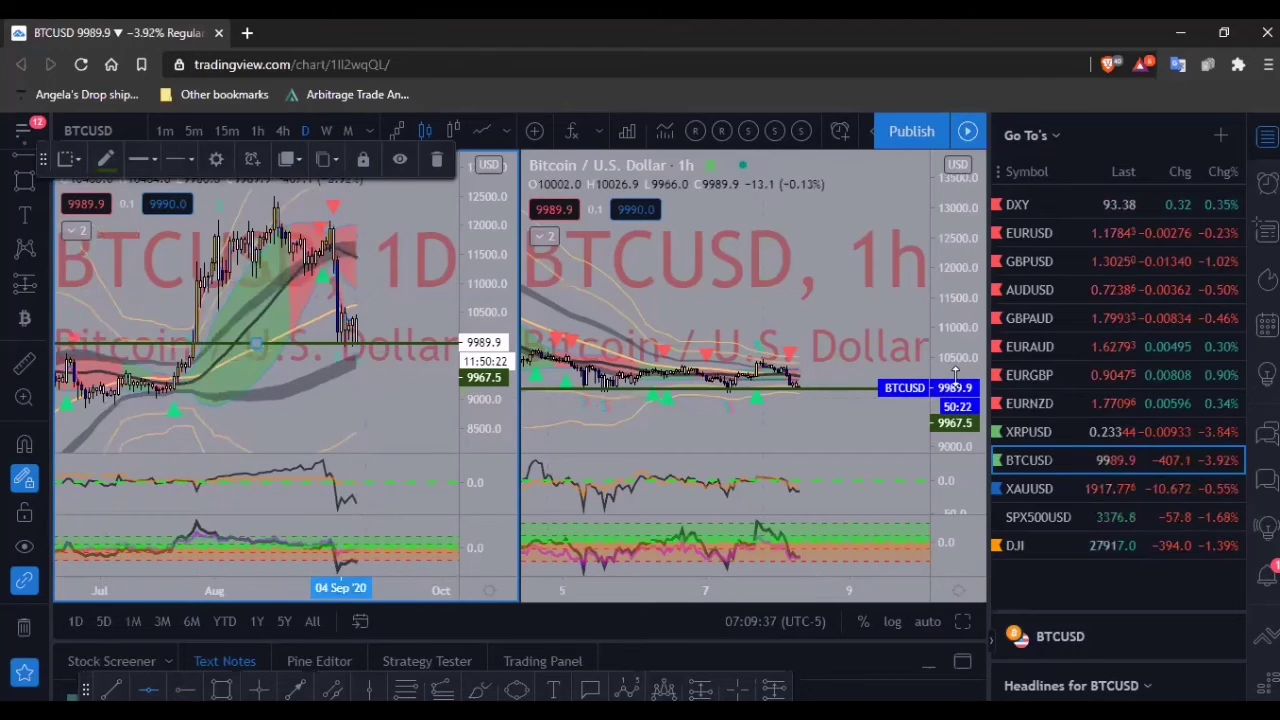
- Rescale the BTCUSD 1-hour chart around its recent candles and flag XRPUSD and BTCUSD red in the watchlist
{"action": "left_click_drag", "start_coordinate": [946, 389], "coordinate": [946, 327]}
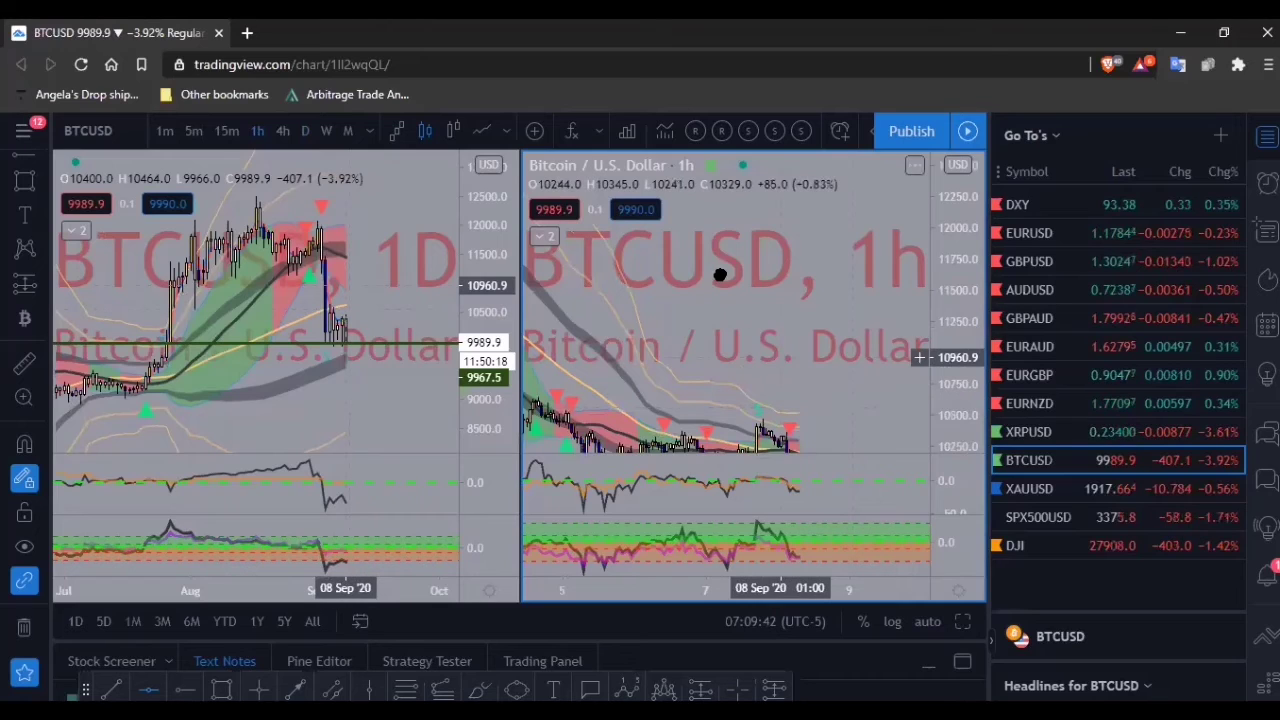
{"action": "left_click_drag", "start_coordinate": [720, 275], "coordinate": [716, 254]}
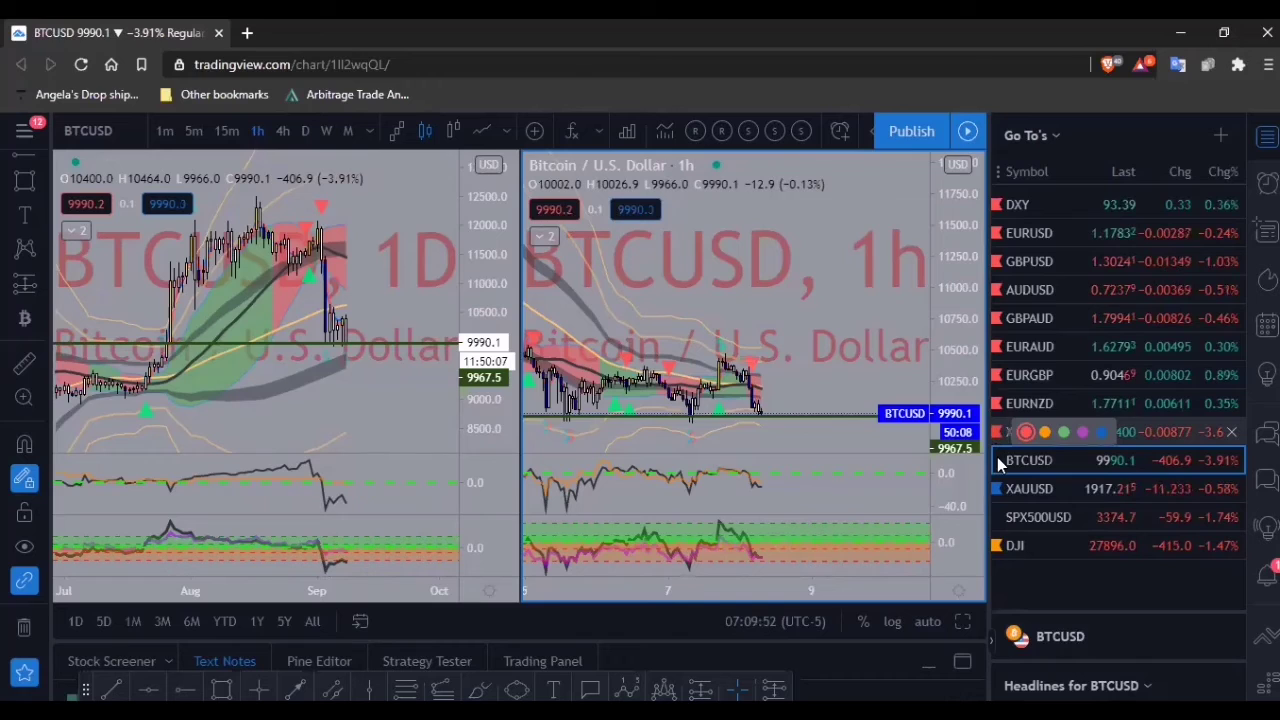
{"action": "mouse_move", "coordinate": [998, 462]}
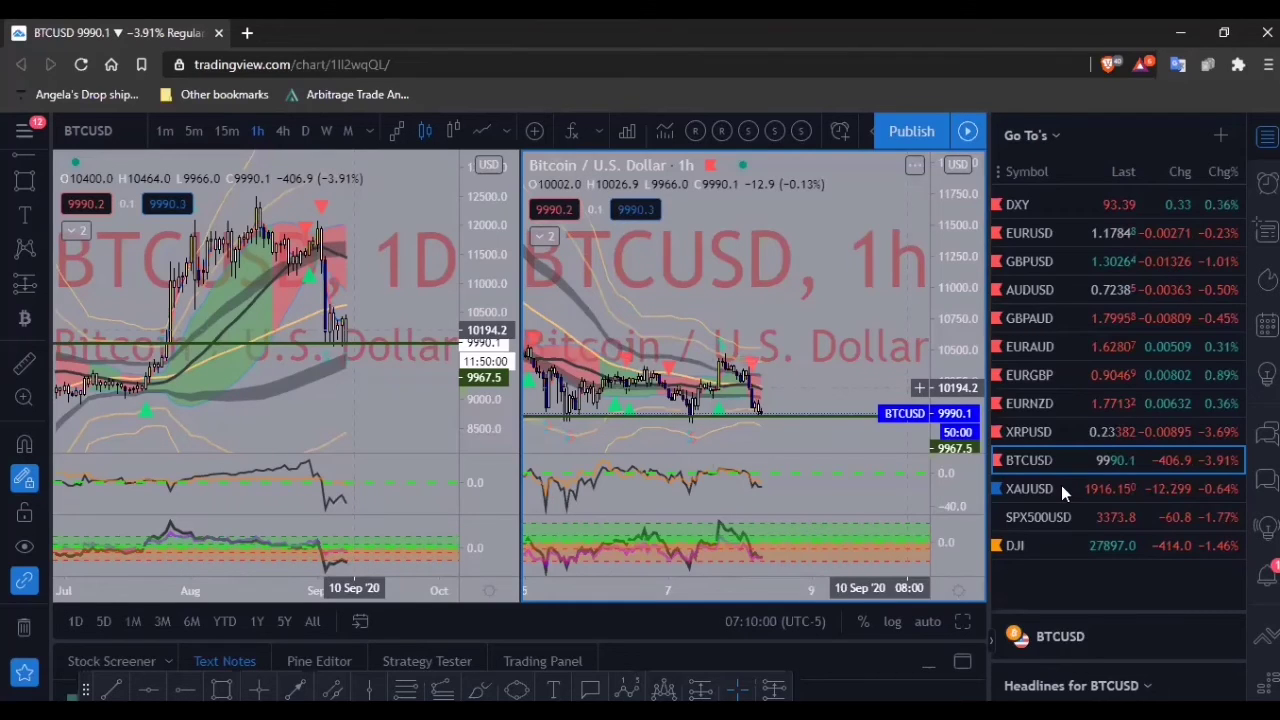
- Open XAUUSD in both charts and flag it green in the watchlist
{"action": "left_click", "coordinate": [1005, 490]}
{"action": "left_click", "coordinate": [1001, 488]}
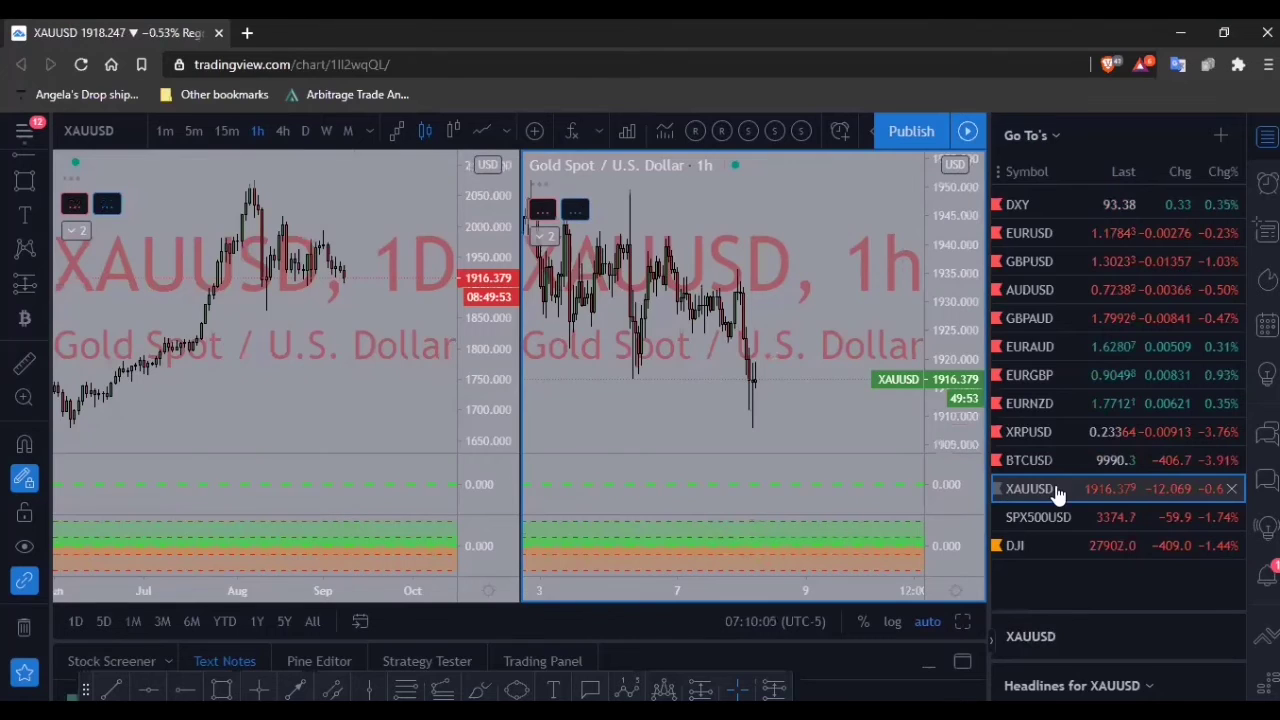
{"action": "left_click", "coordinate": [1062, 489]}
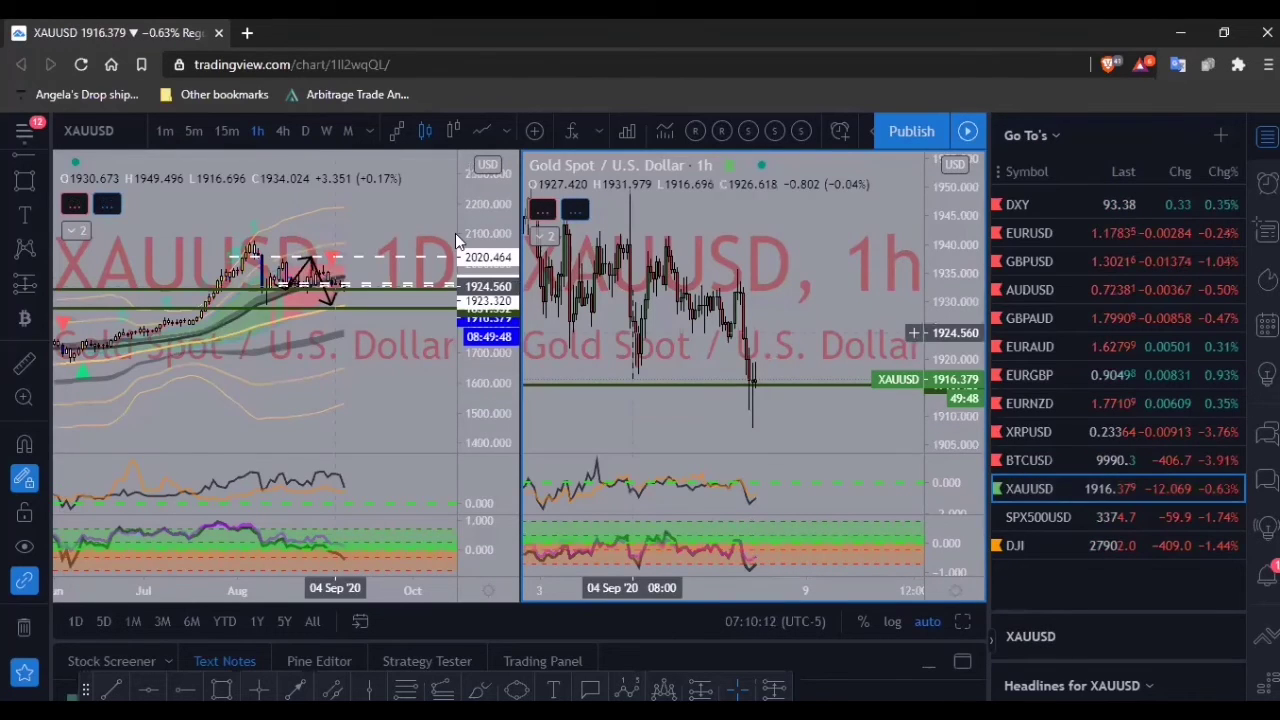
- Delete the dashed white horizontal line at 1923.320 from the XAUUSD charts
{"action": "left_click", "coordinate": [487, 327]}
{"action": "left_click_drag", "start_coordinate": [487, 327], "coordinate": [488, 292]}
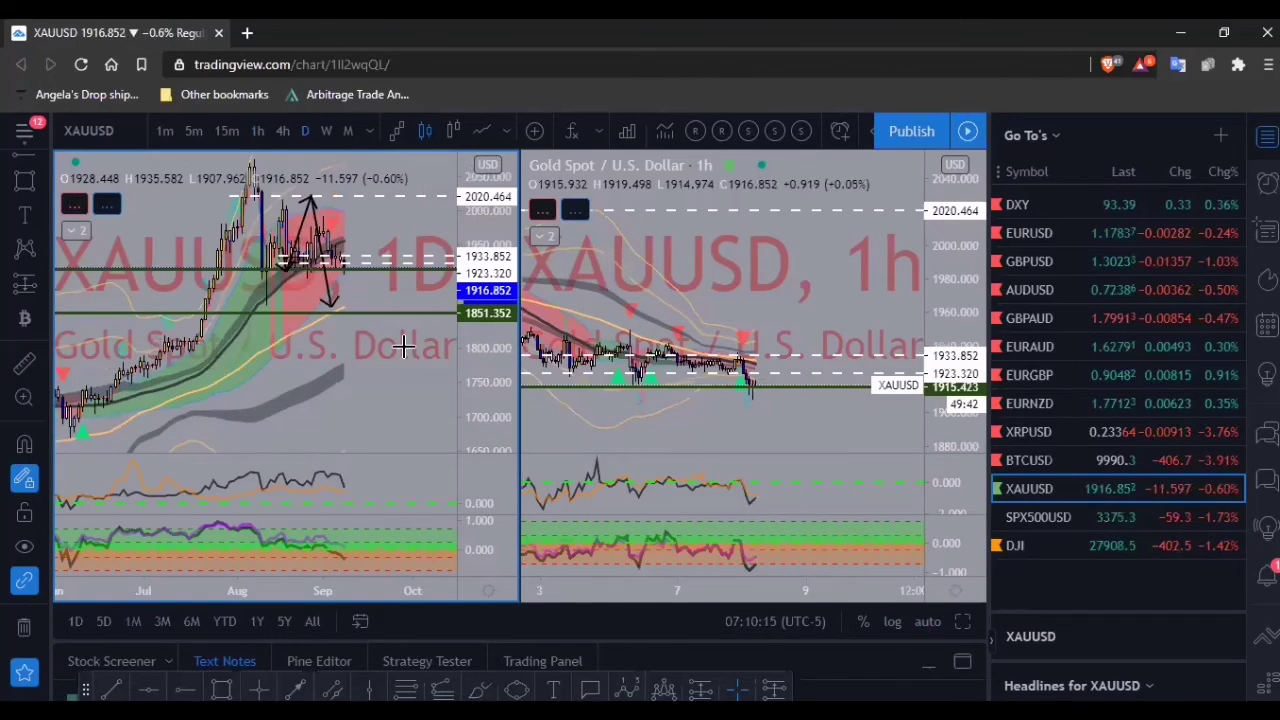
{"action": "scroll", "coordinate": [404, 345], "scroll_direction": "up", "scroll_amount": 2}
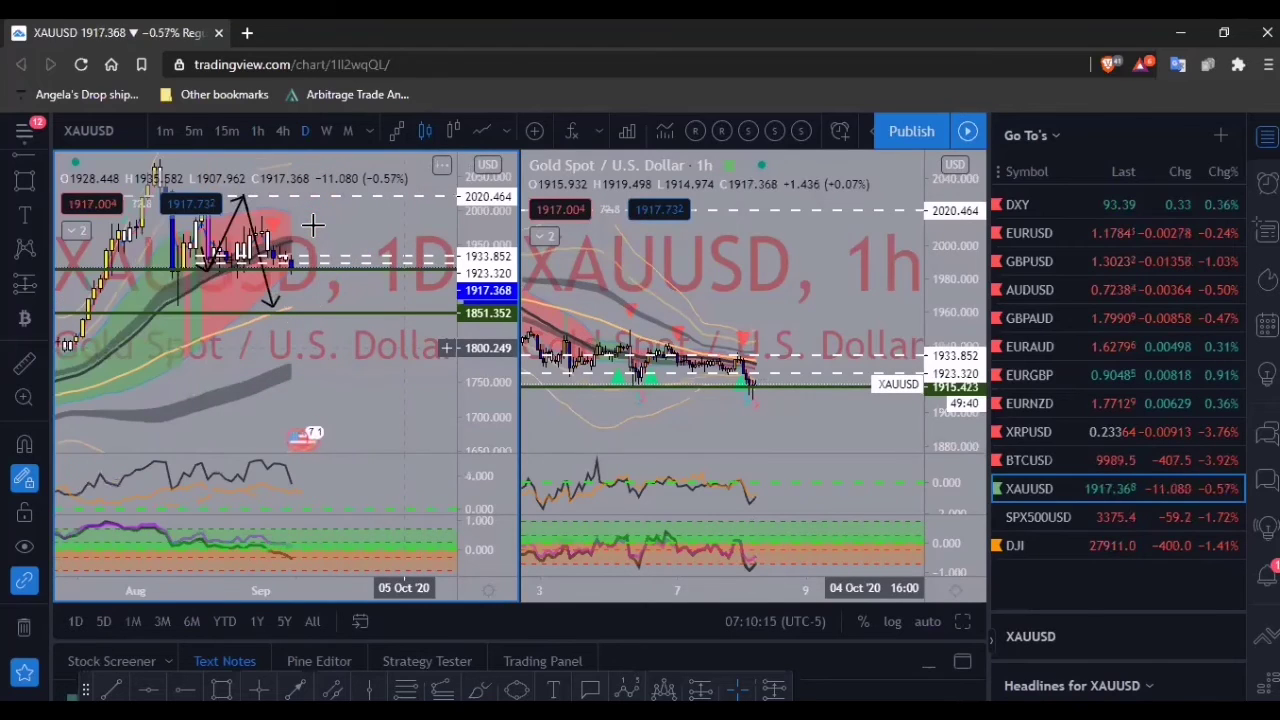
{"action": "scroll", "coordinate": [322, 230], "scroll_direction": "up", "scroll_amount": 2}
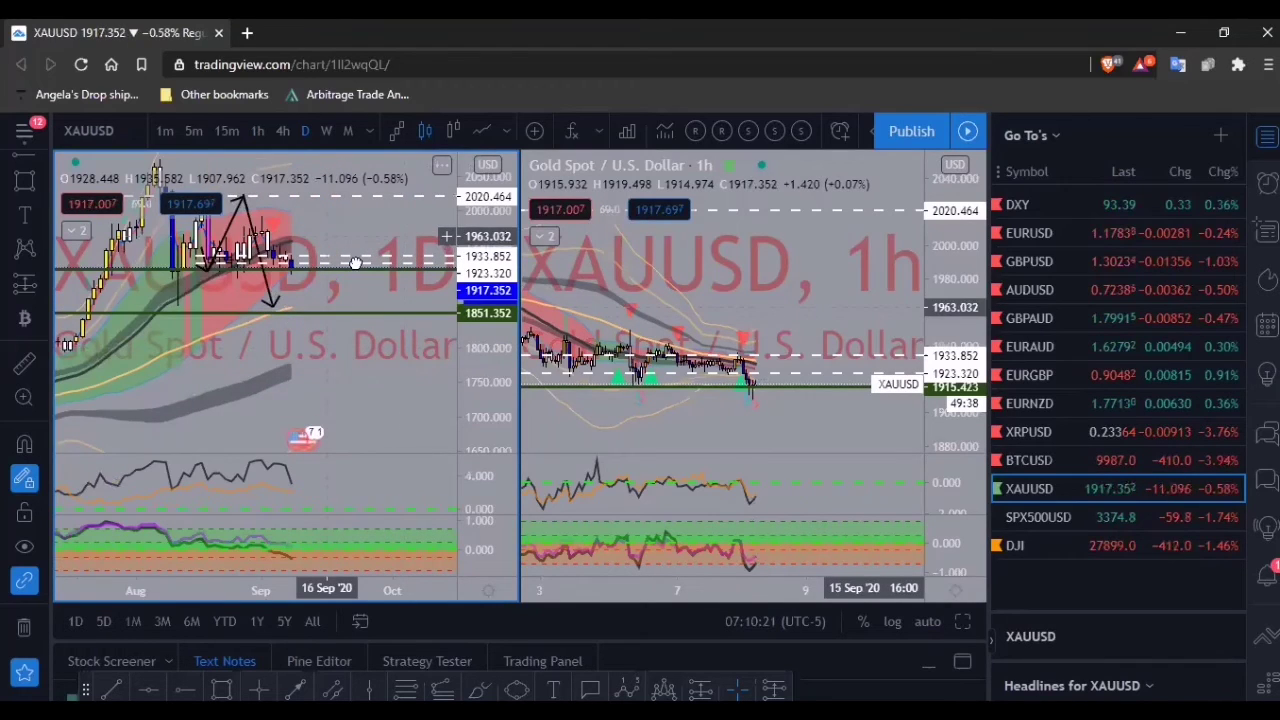
{"action": "left_click_drag", "start_coordinate": [326, 236], "coordinate": [374, 293]}
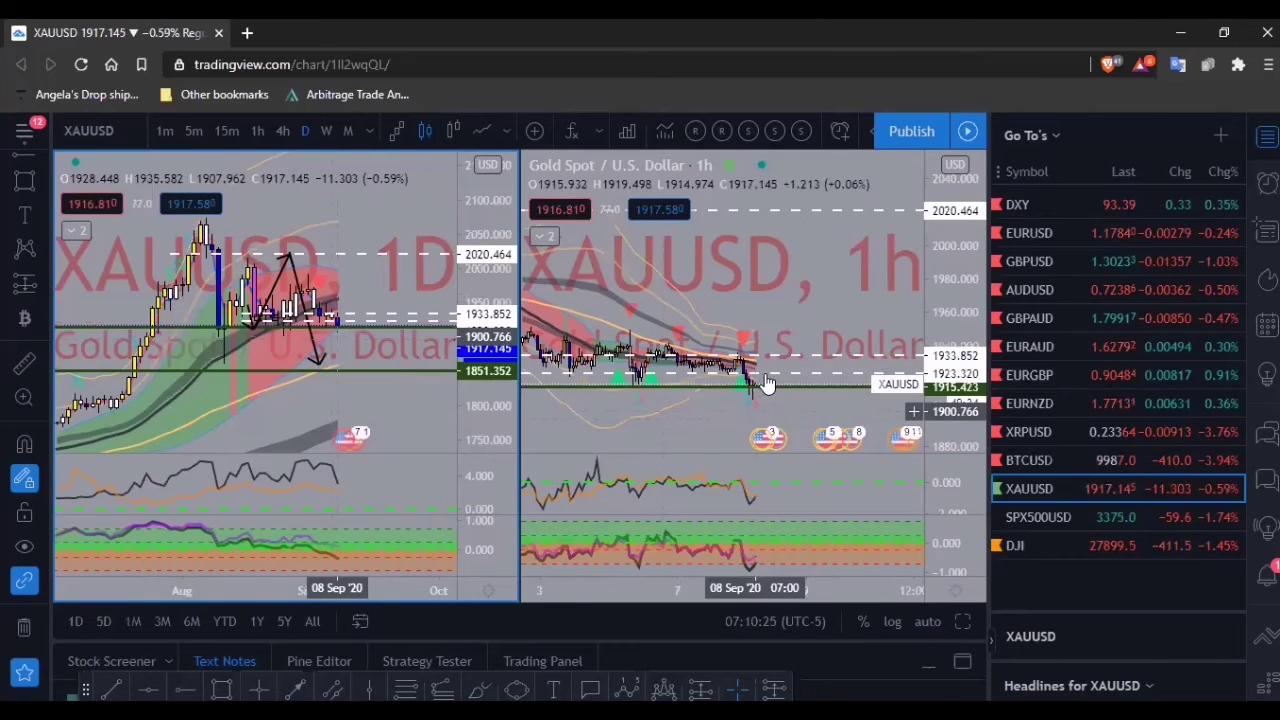
{"action": "left_click", "coordinate": [766, 383]}
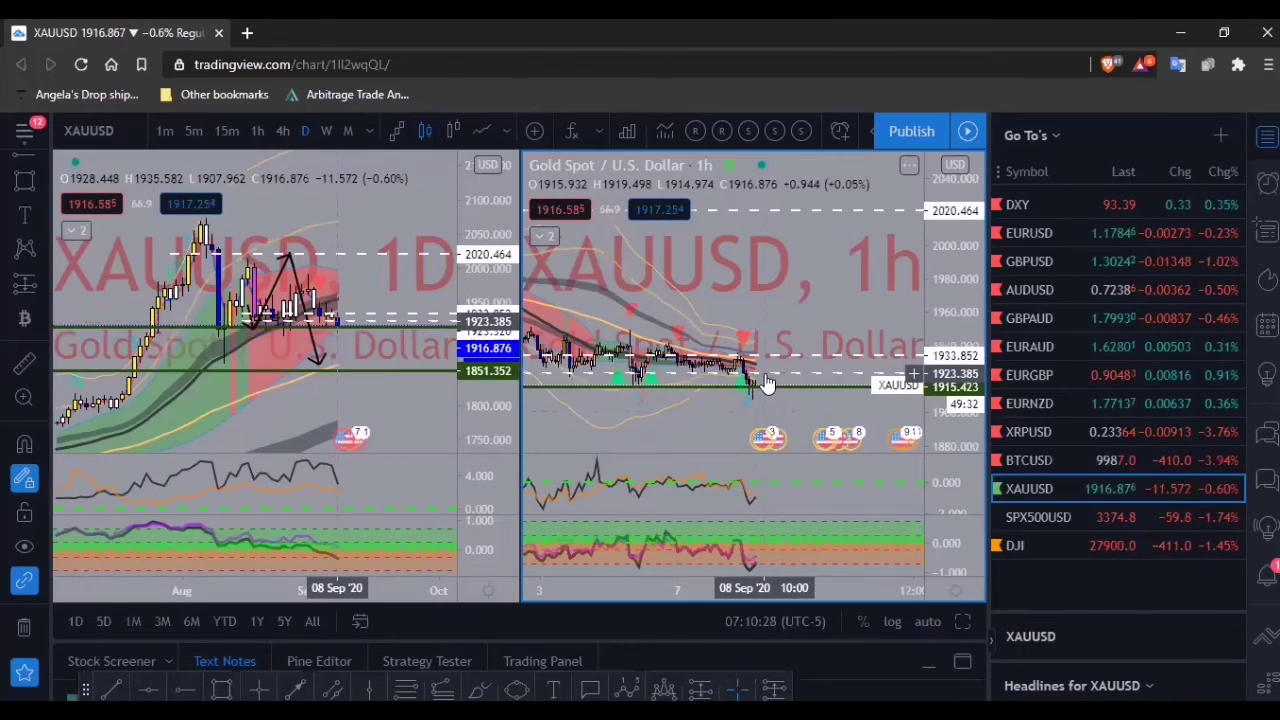
{"action": "left_click", "coordinate": [766, 383]}
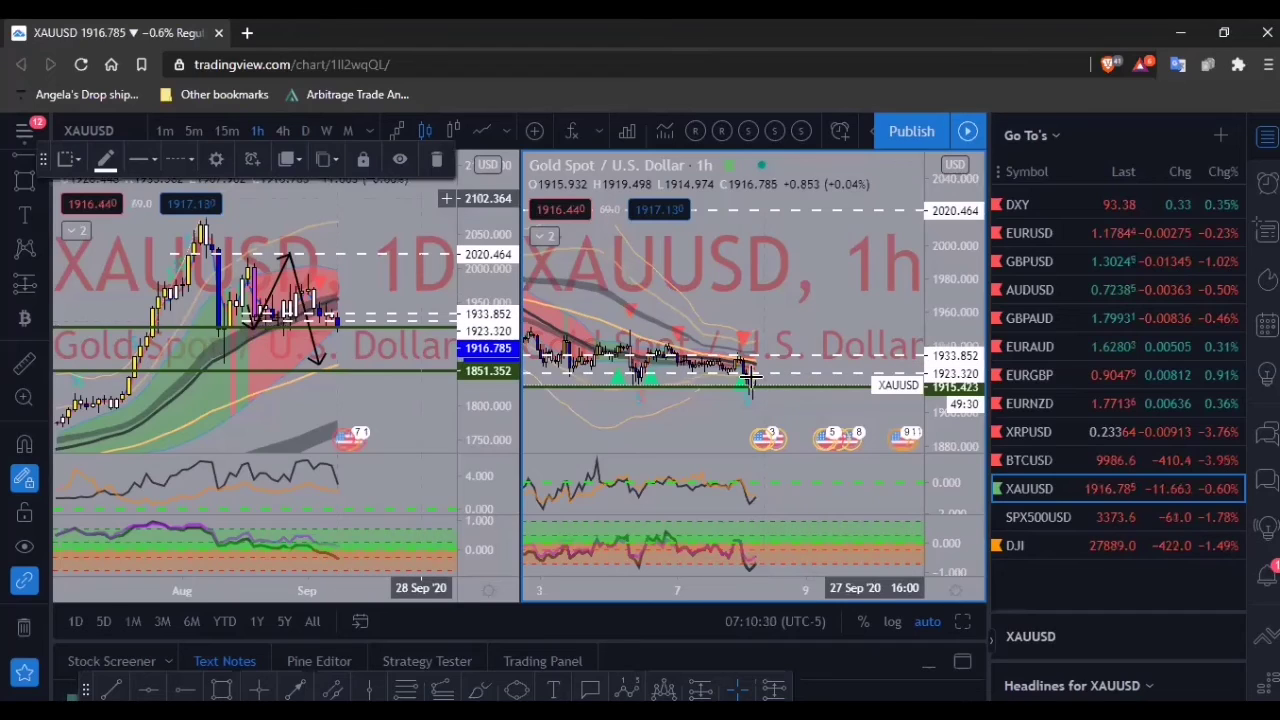
{"action": "key", "text": "Delete"}
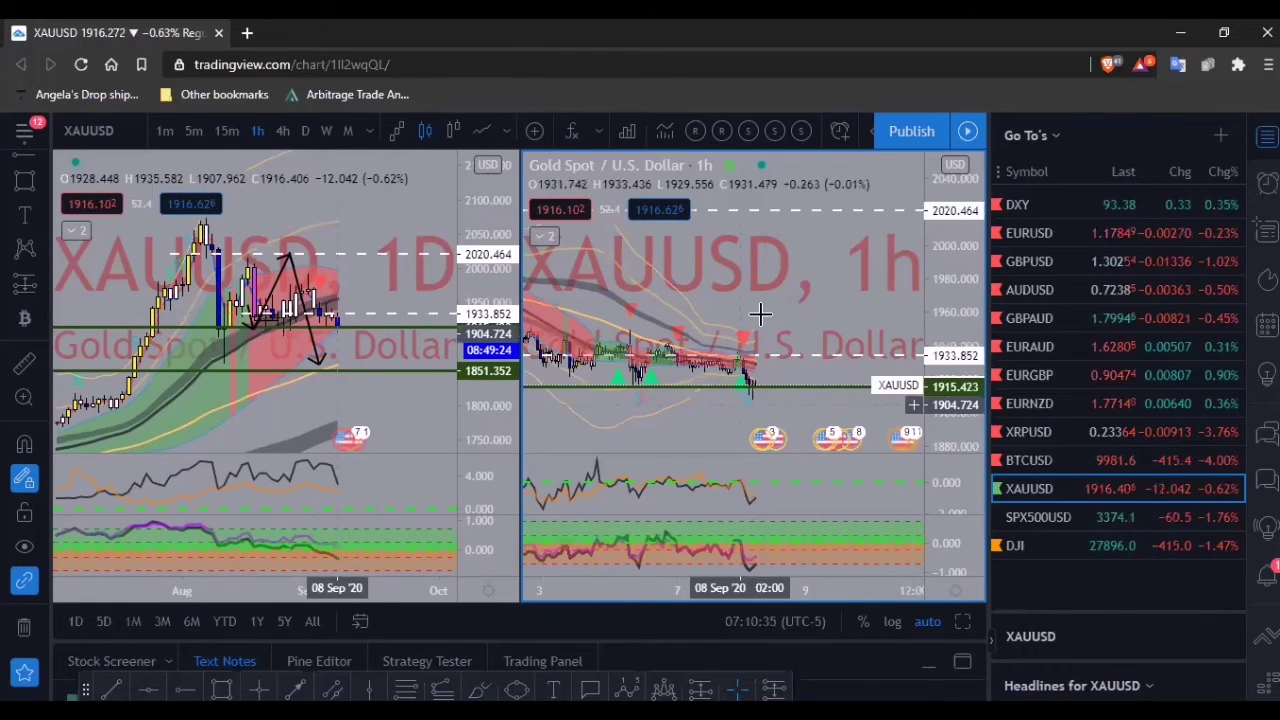
- Examine the XAUUSD 1-hour candles around the green 1915.423 line and switch that chart to the 15-minute timeframe
{"action": "scroll", "coordinate": [760, 314], "scroll_direction": "down", "scroll_amount": 2}
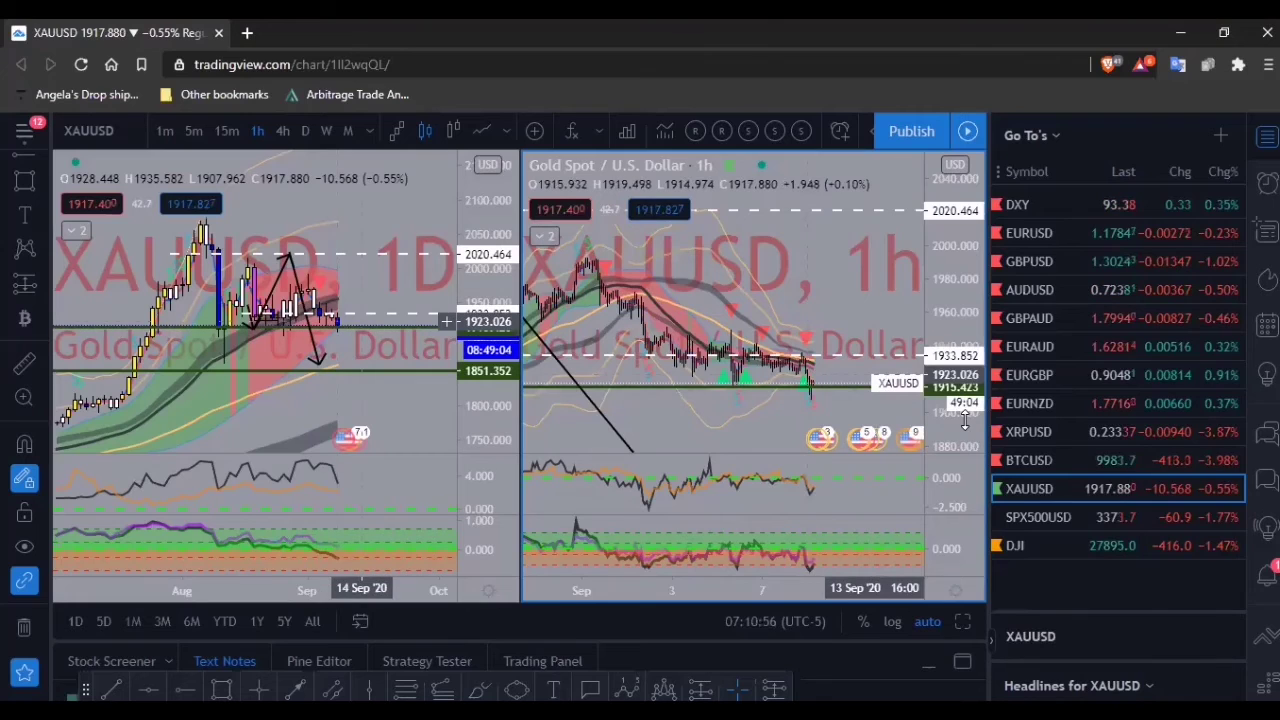
{"action": "left_click_drag", "start_coordinate": [965, 421], "coordinate": [951, 375]}
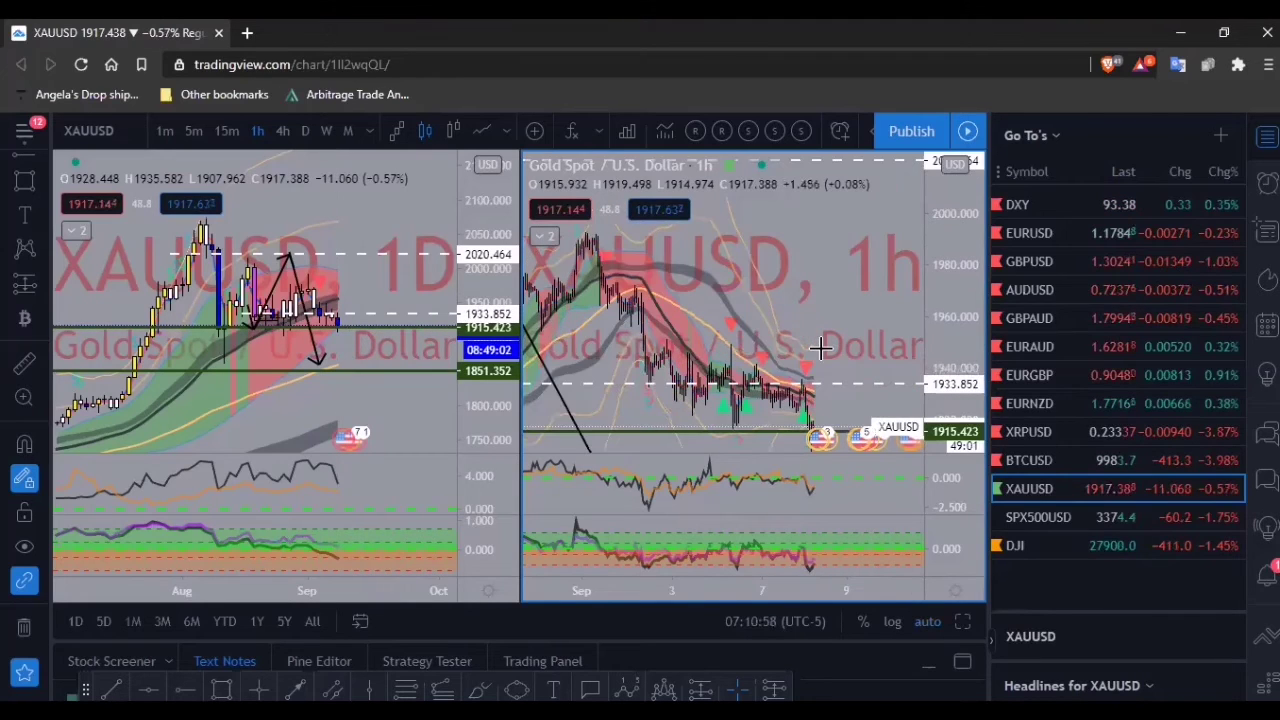
{"action": "scroll", "coordinate": [820, 348], "scroll_direction": "up", "scroll_amount": 1}
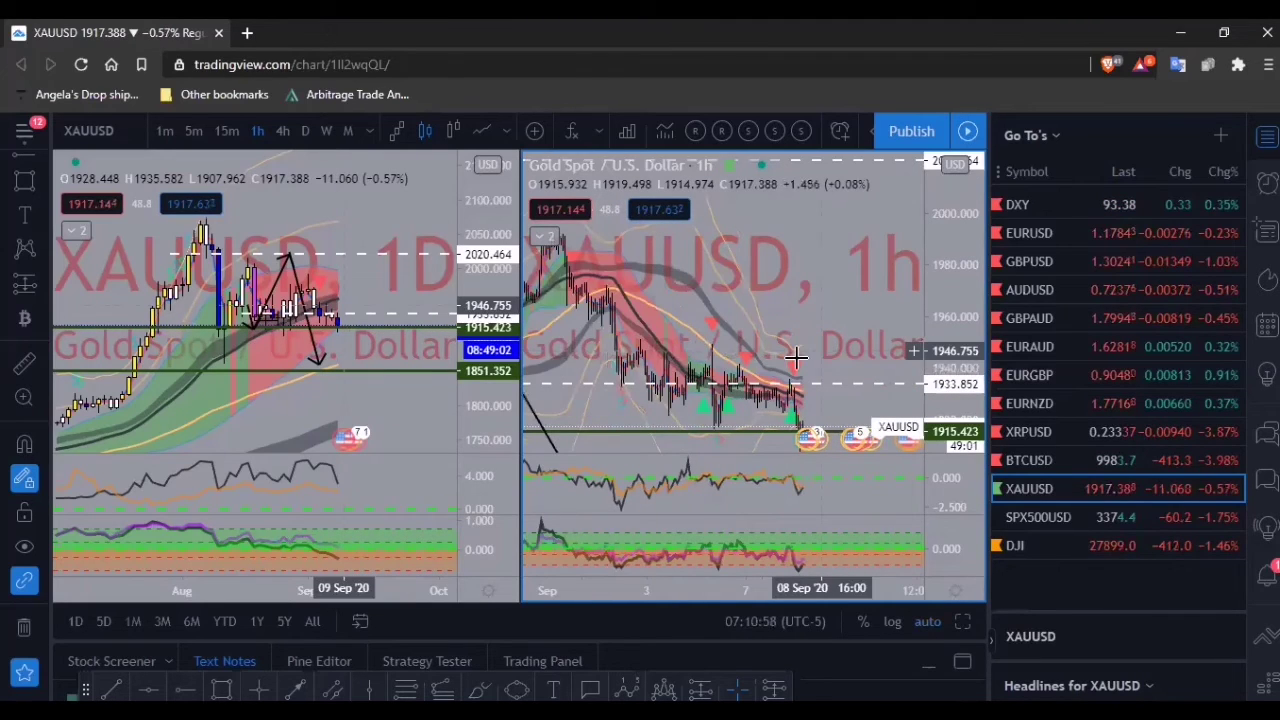
{"action": "scroll", "coordinate": [730, 322], "scroll_direction": "up", "scroll_amount": 1}
{"action": "scroll", "coordinate": [706, 299], "scroll_direction": "up", "scroll_amount": 1}
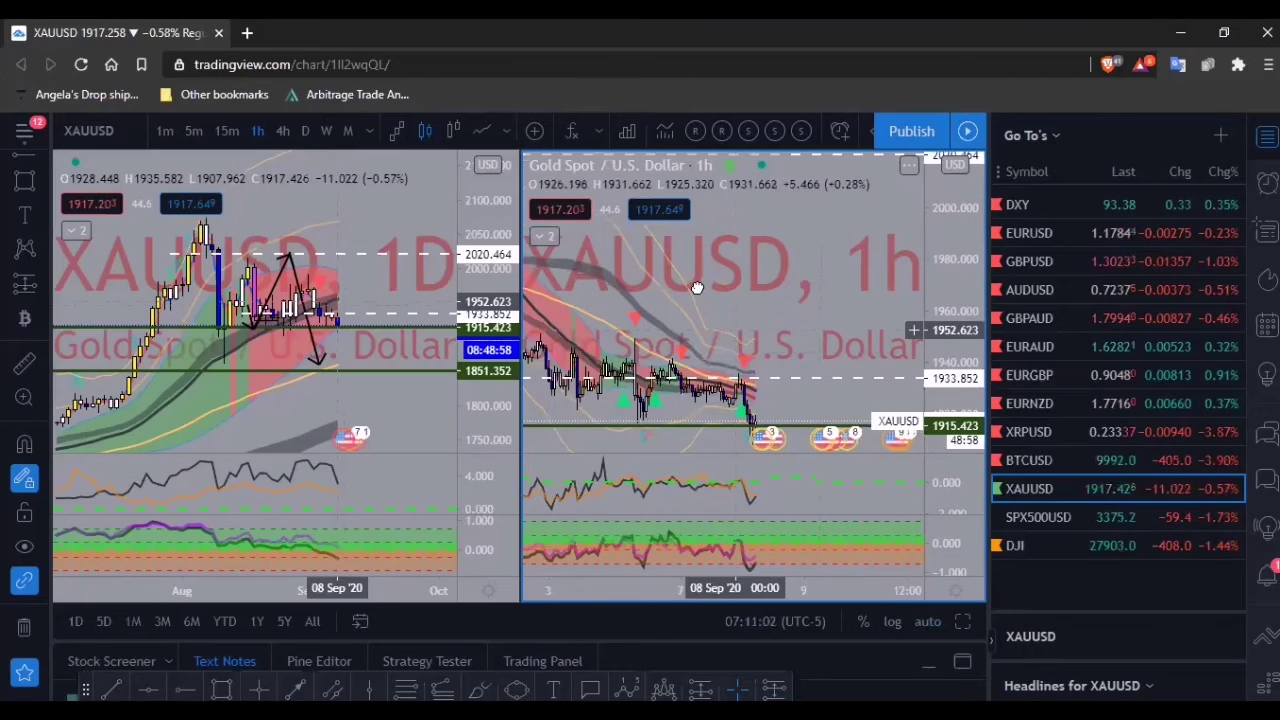
{"action": "scroll", "coordinate": [751, 343], "scroll_direction": "up", "scroll_amount": 1}
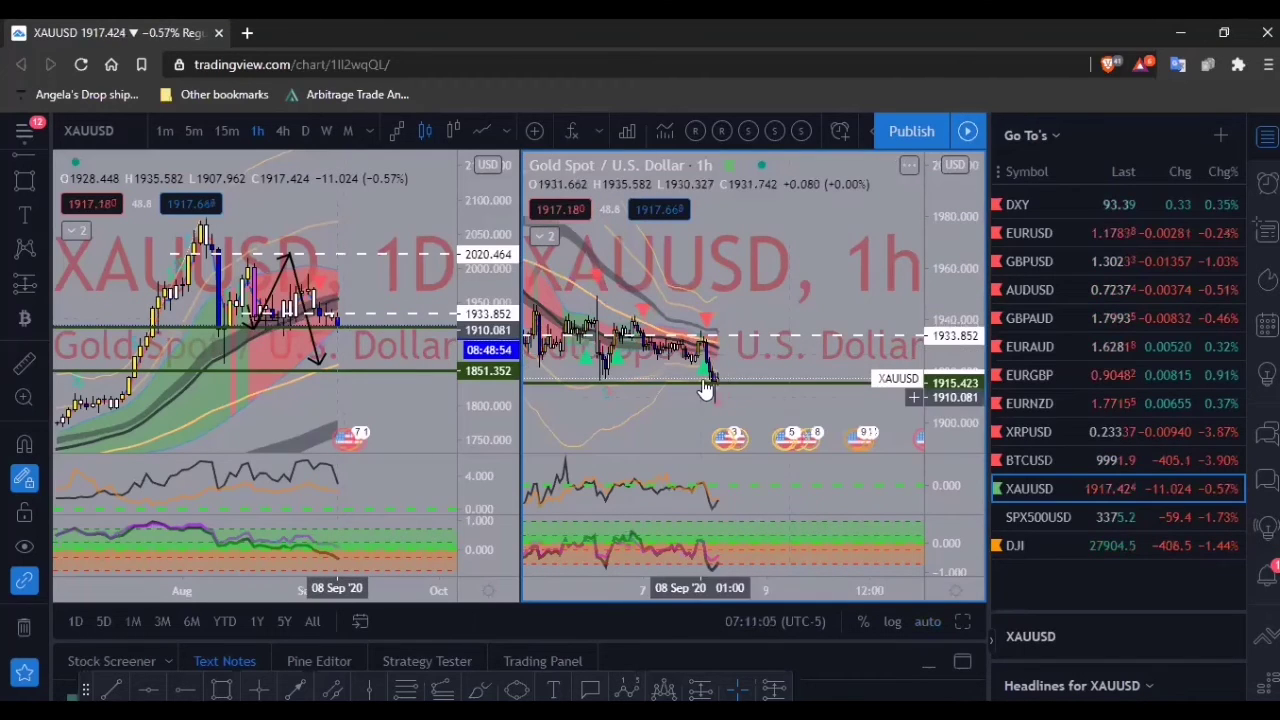
{"action": "left_click", "coordinate": [221, 139]}
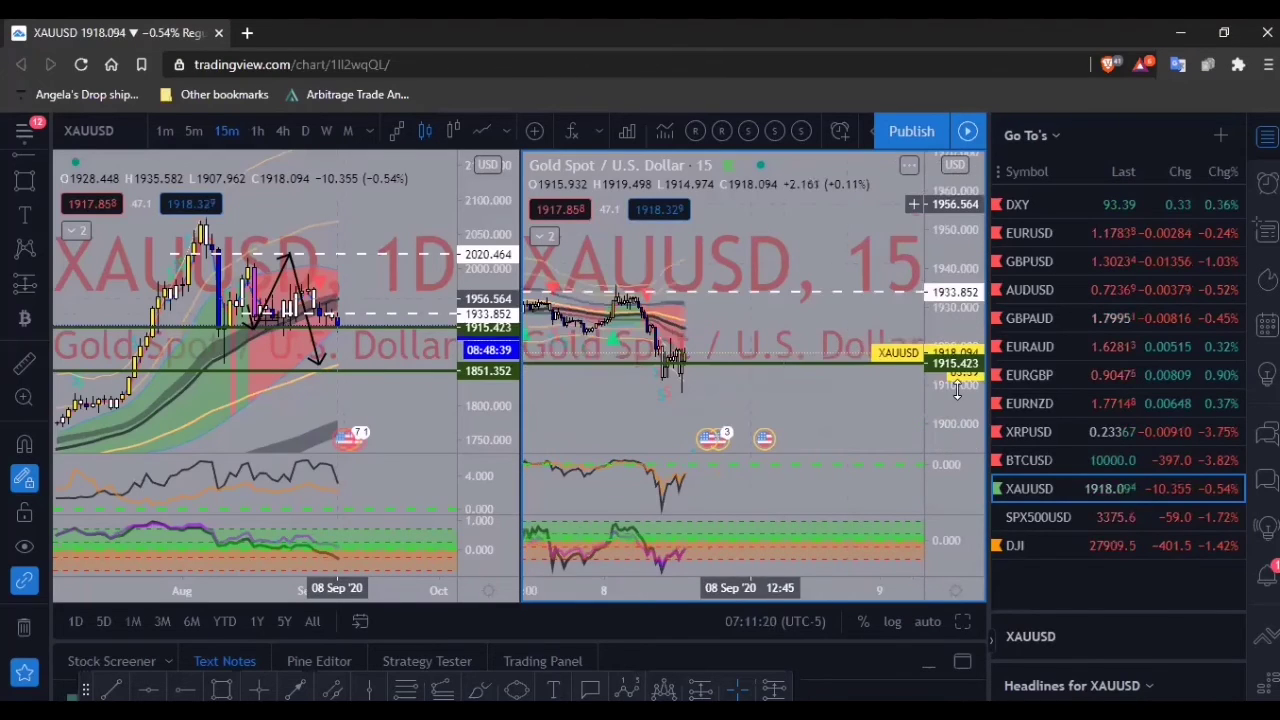
{"action": "scroll", "coordinate": [951, 377], "scroll_direction": "up", "scroll_amount": 2}
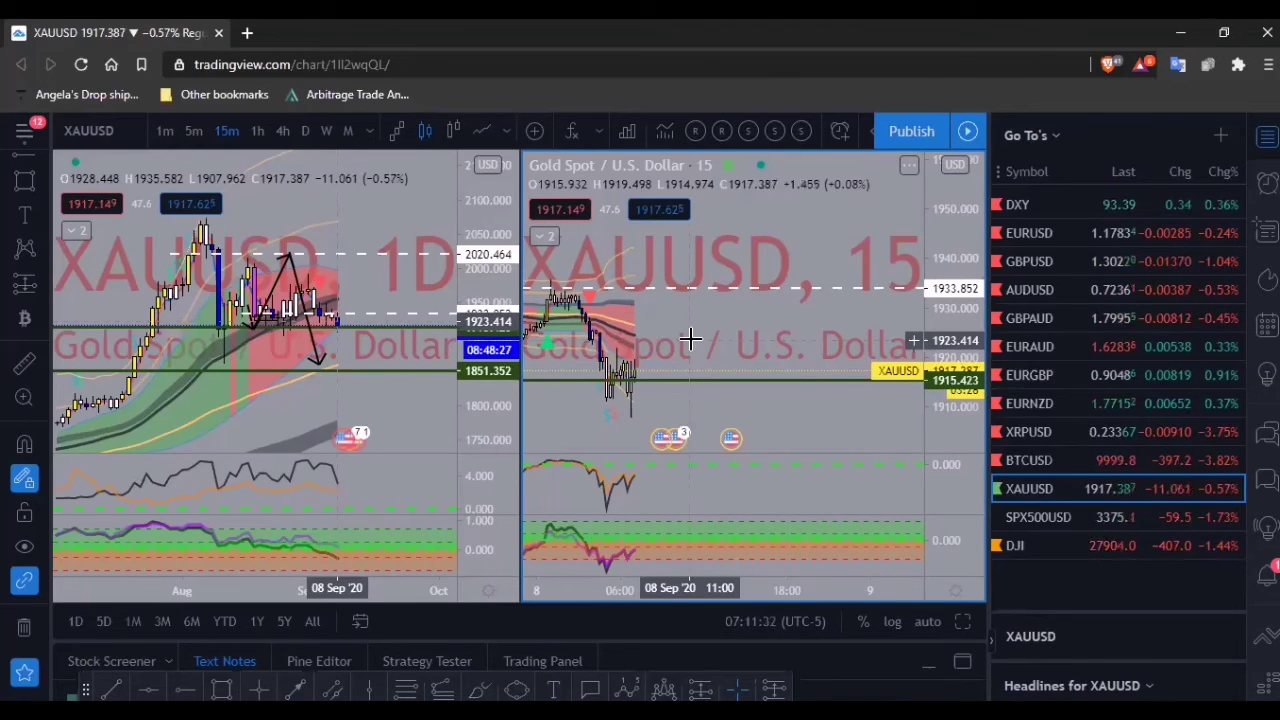
- Open SPX500USD from the watchlist in both charts
{"action": "left_click", "coordinate": [1050, 517]}
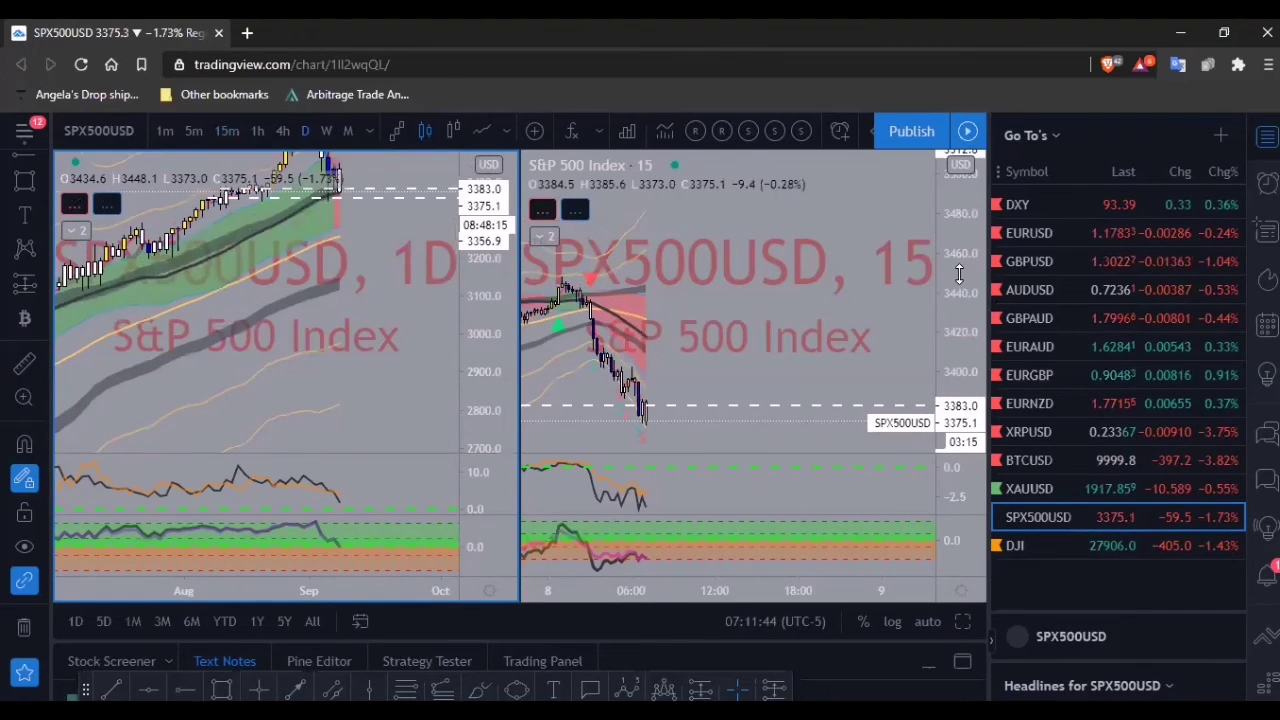
- Examine the SPX500USD daily candles around the dashed 3383.0 and 3356.9 levels and flag the symbol red in the watchlist
{"action": "left_click_drag", "start_coordinate": [955, 284], "coordinate": [954, 306]}
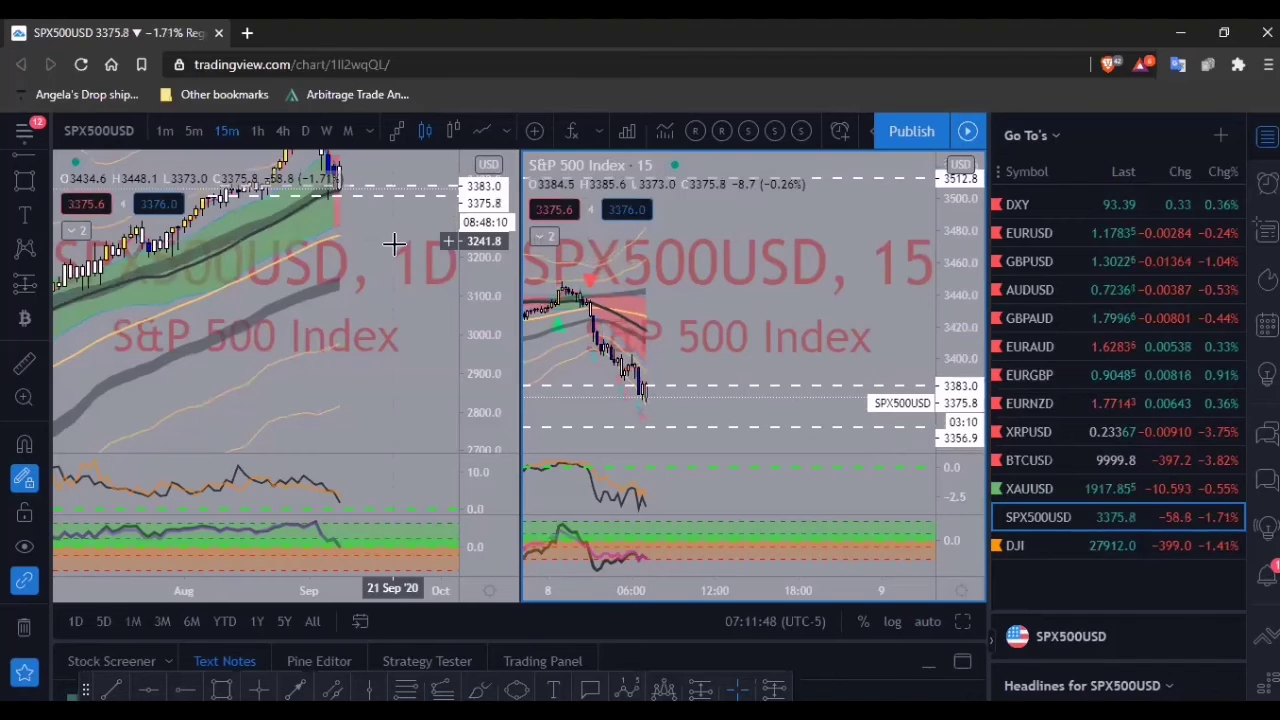
{"action": "left_click", "coordinate": [425, 313]}
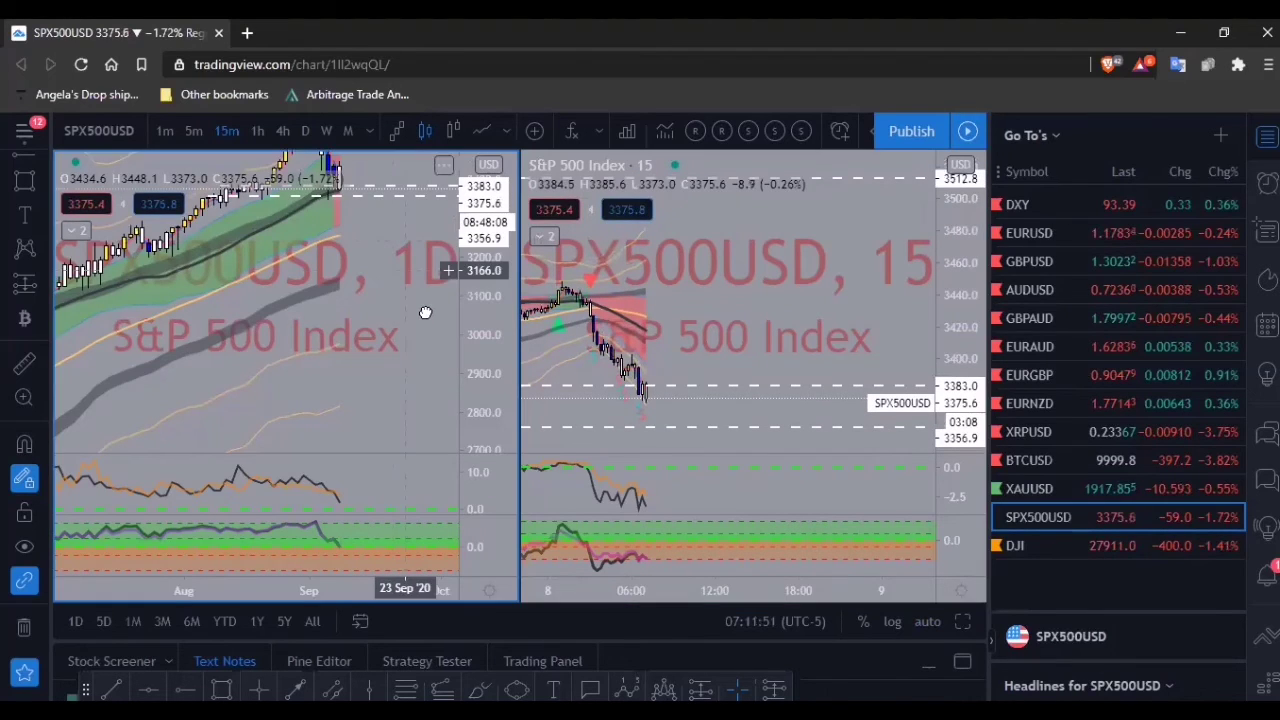
{"action": "scroll", "coordinate": [423, 334], "scroll_direction": "down", "scroll_amount": 2}
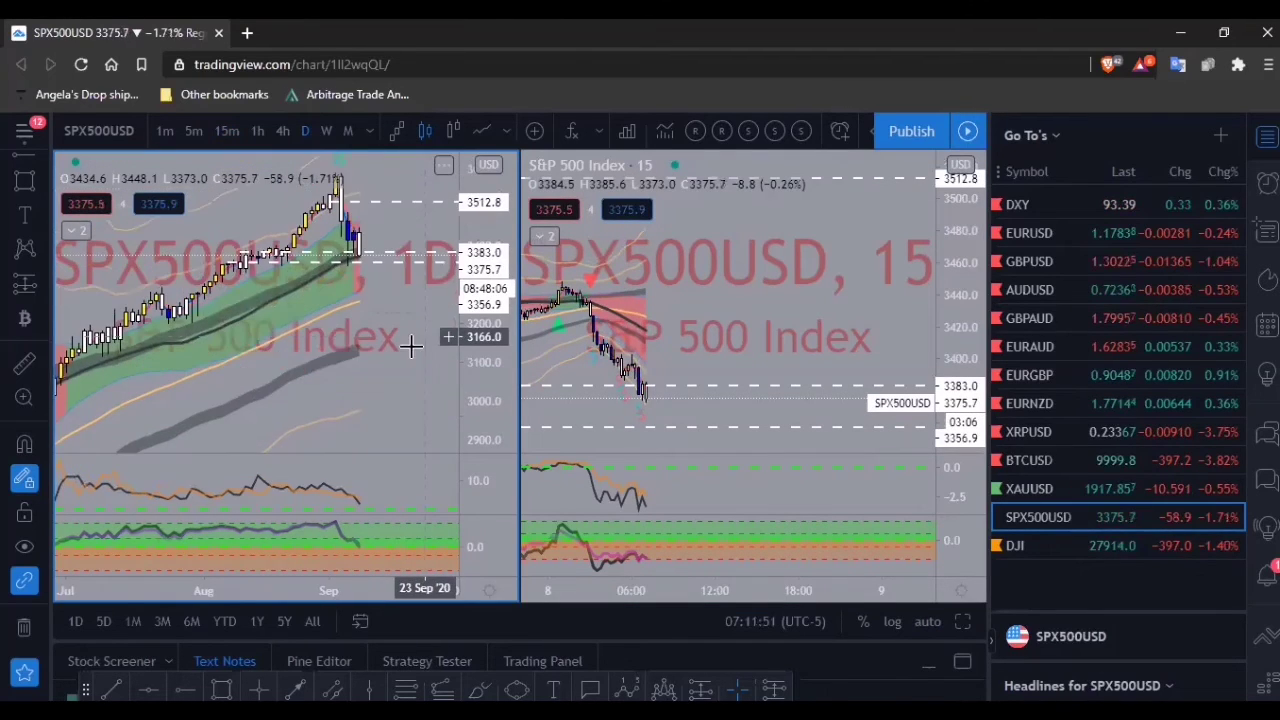
{"action": "scroll", "coordinate": [411, 346], "scroll_direction": "up", "scroll_amount": 2}
{"action": "left_click_drag", "start_coordinate": [425, 337], "coordinate": [414, 348]}
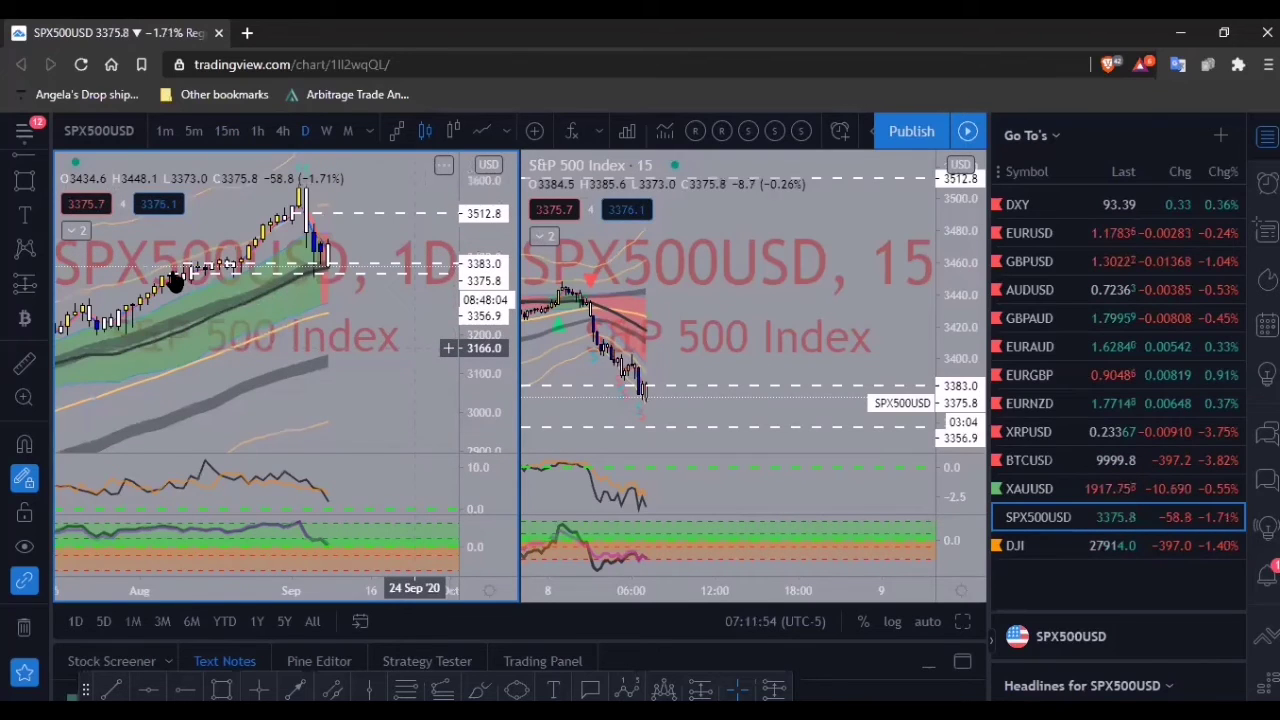
{"action": "scroll", "coordinate": [175, 282], "scroll_direction": "up", "scroll_amount": 1}
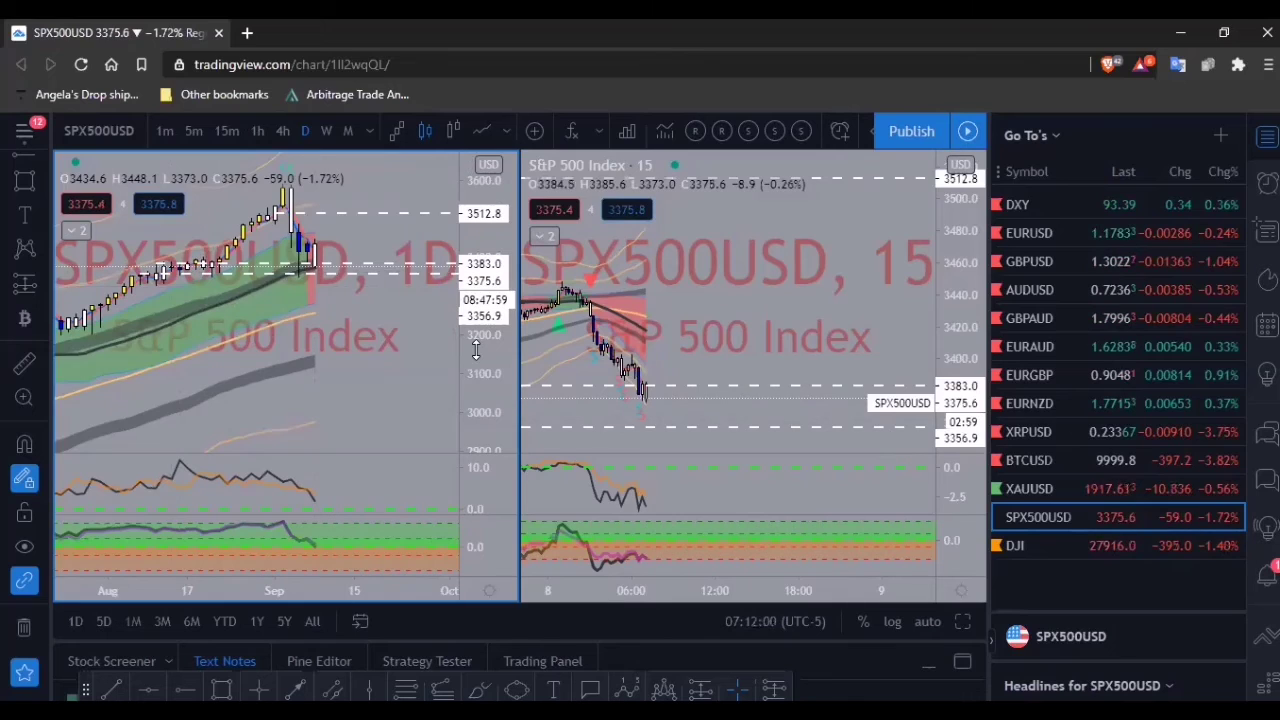
{"action": "left_click_drag", "start_coordinate": [476, 349], "coordinate": [480, 325]}
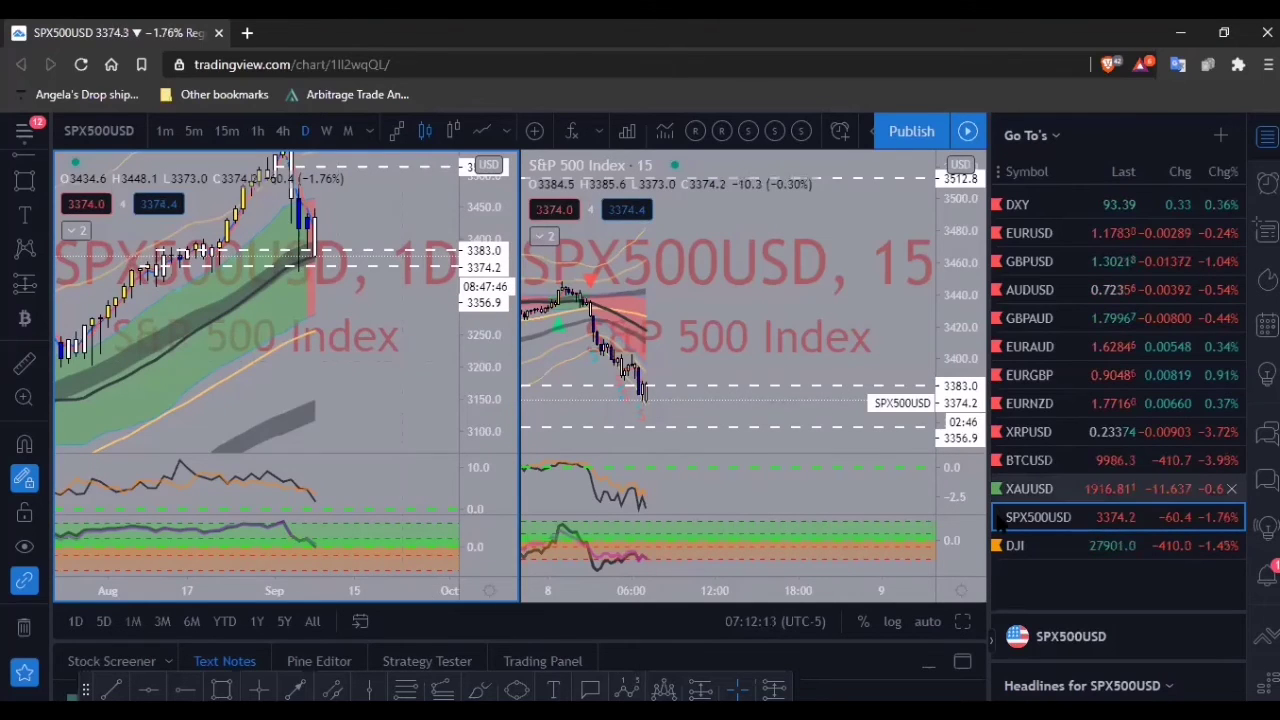
{"action": "left_click", "coordinate": [1000, 517]}
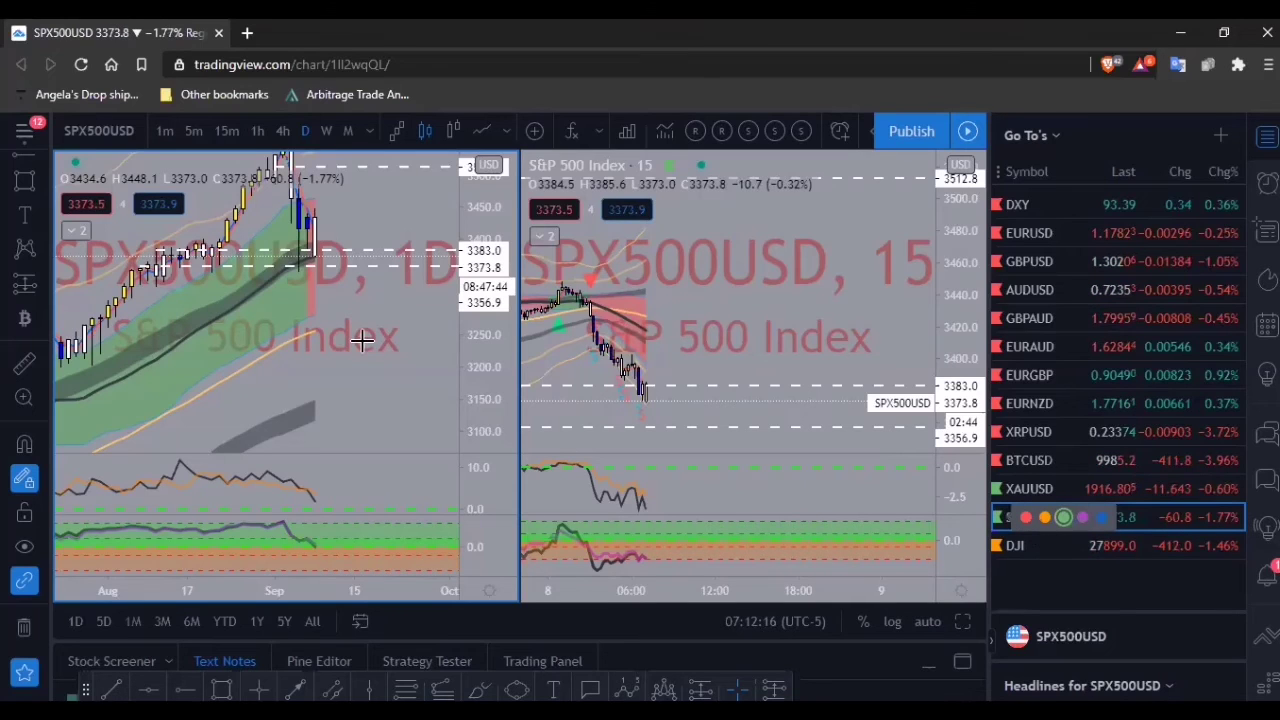
- Switch the 15-minute SPX500USD chart to the 4-hour timeframe and fit the recent candles and dashed levels in both charts
{"action": "left_click_drag", "start_coordinate": [478, 263], "coordinate": [485, 316]}
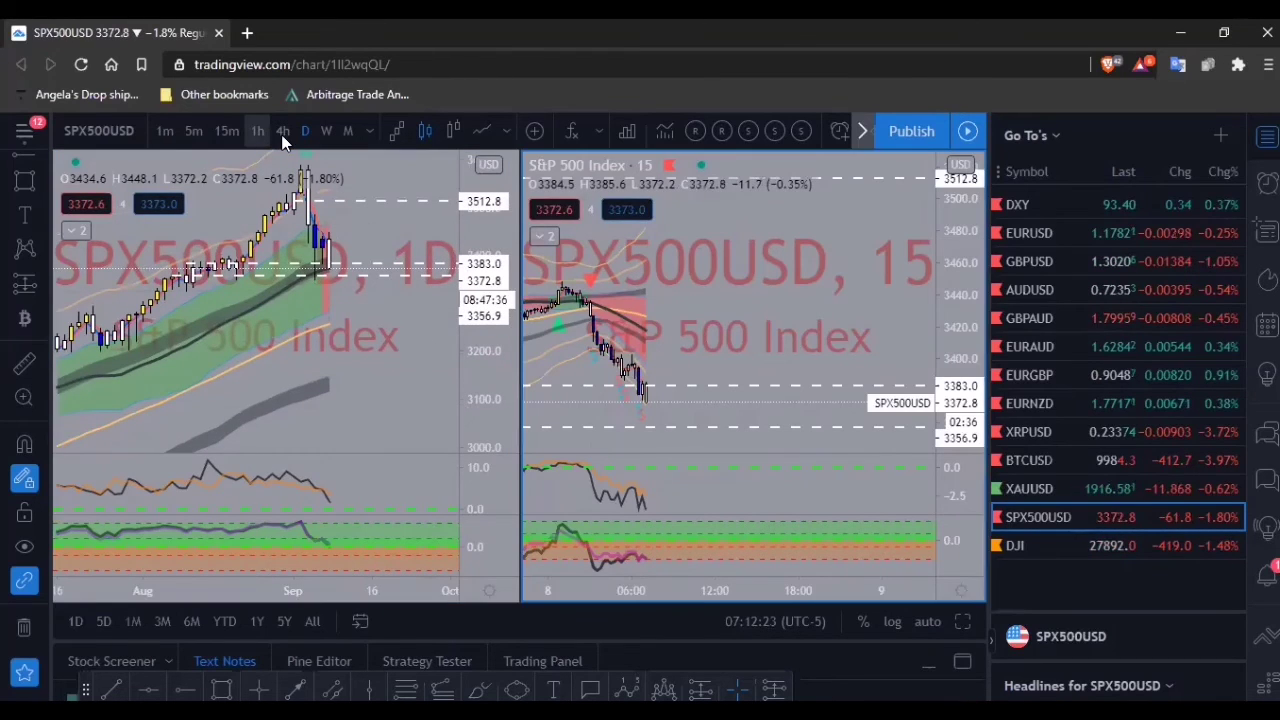
{"action": "left_click", "coordinate": [283, 131]}
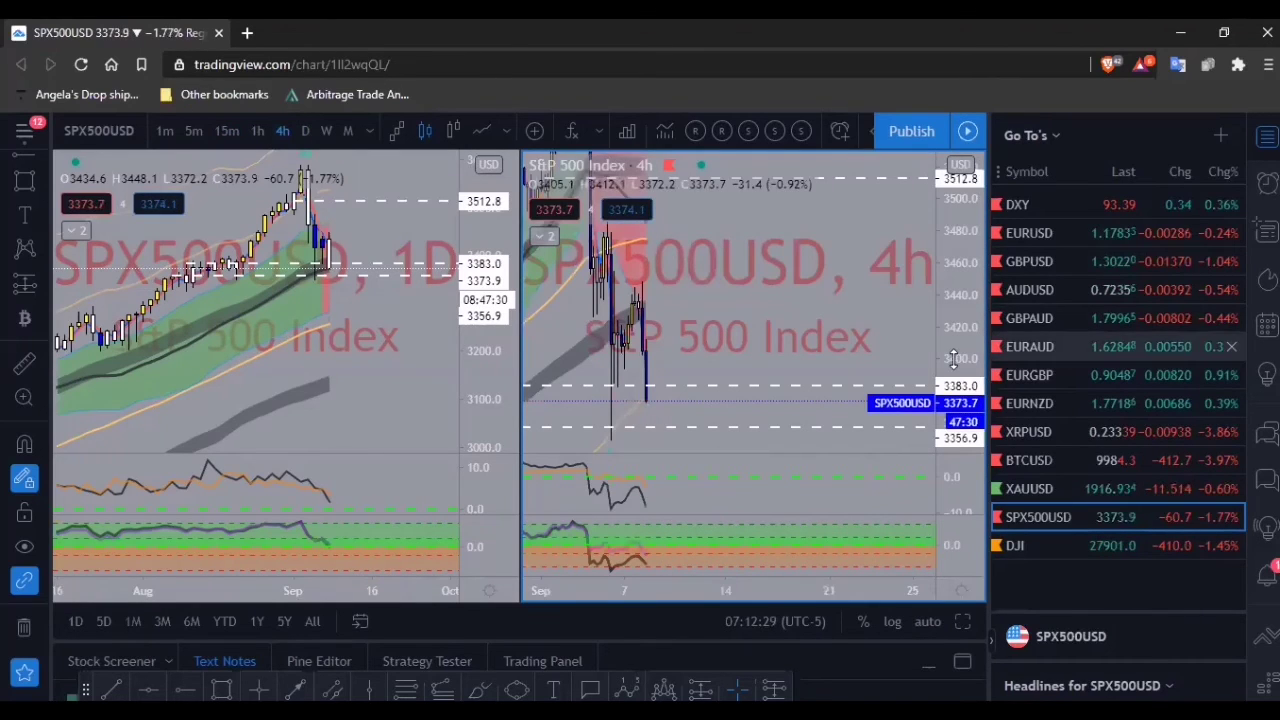
{"action": "left_click_drag", "start_coordinate": [946, 388], "coordinate": [940, 420]}
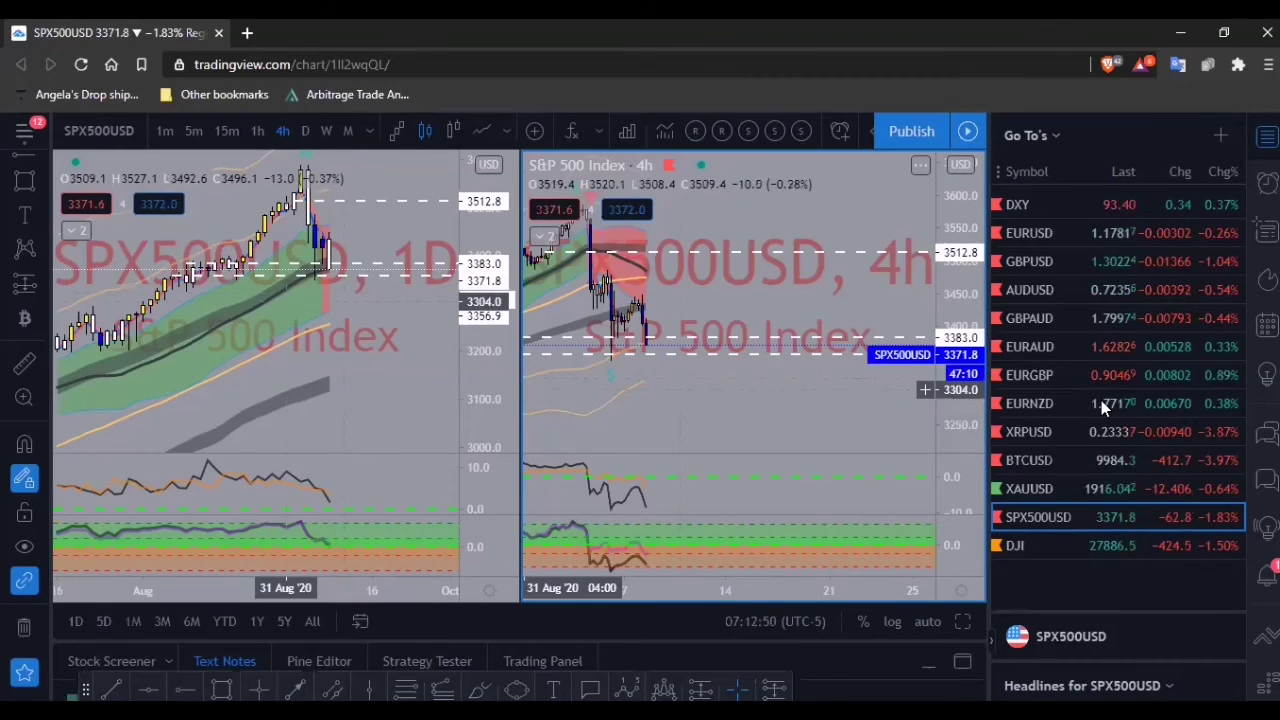
- Open DJI from the watchlist in both charts and examine the daily candles around the green levels
{"action": "left_click", "coordinate": [1044, 545]}
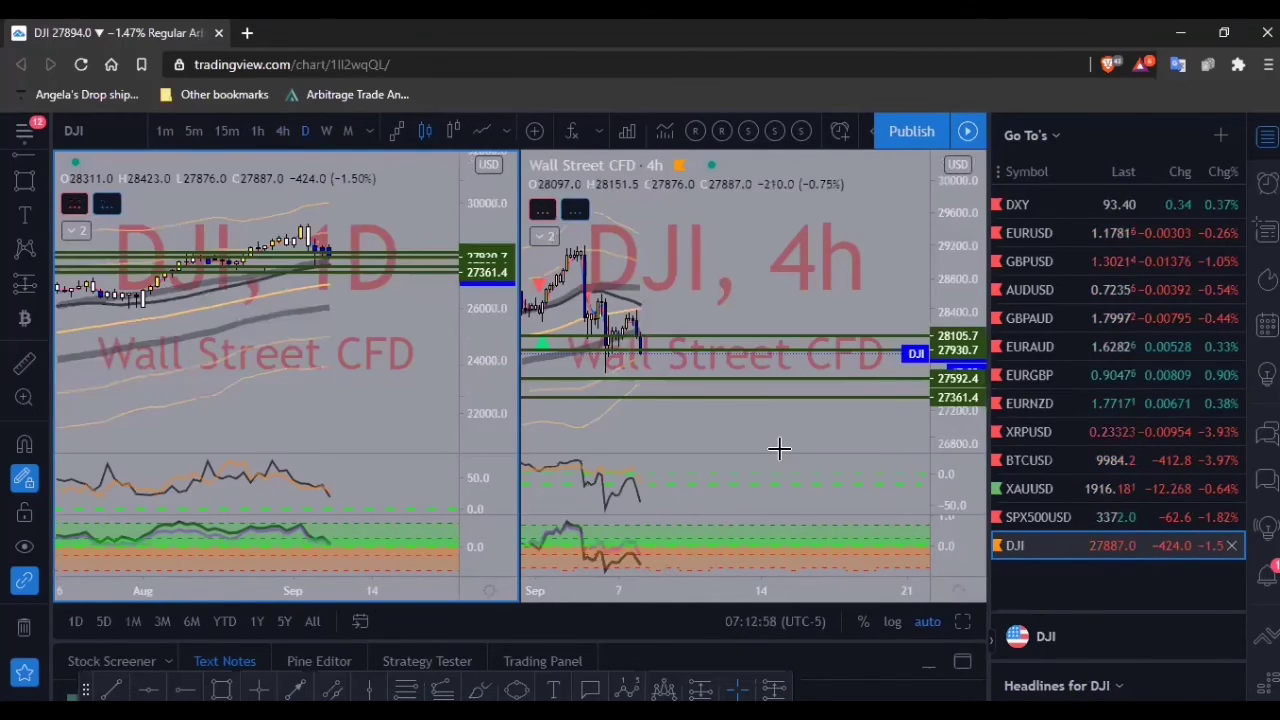
{"action": "left_click_drag", "start_coordinate": [497, 407], "coordinate": [453, 200]}
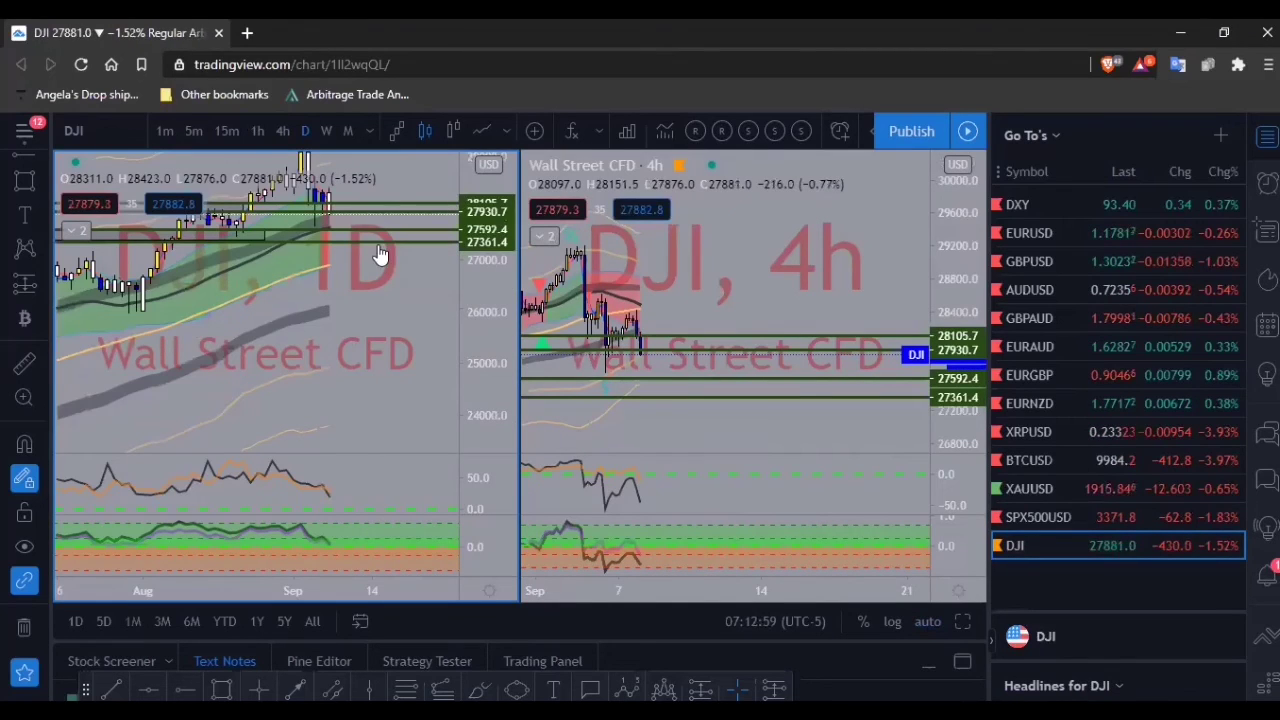
{"action": "left_click_drag", "start_coordinate": [404, 333], "coordinate": [414, 388]}
{"action": "scroll", "coordinate": [415, 388], "scroll_direction": "down", "scroll_amount": 1}
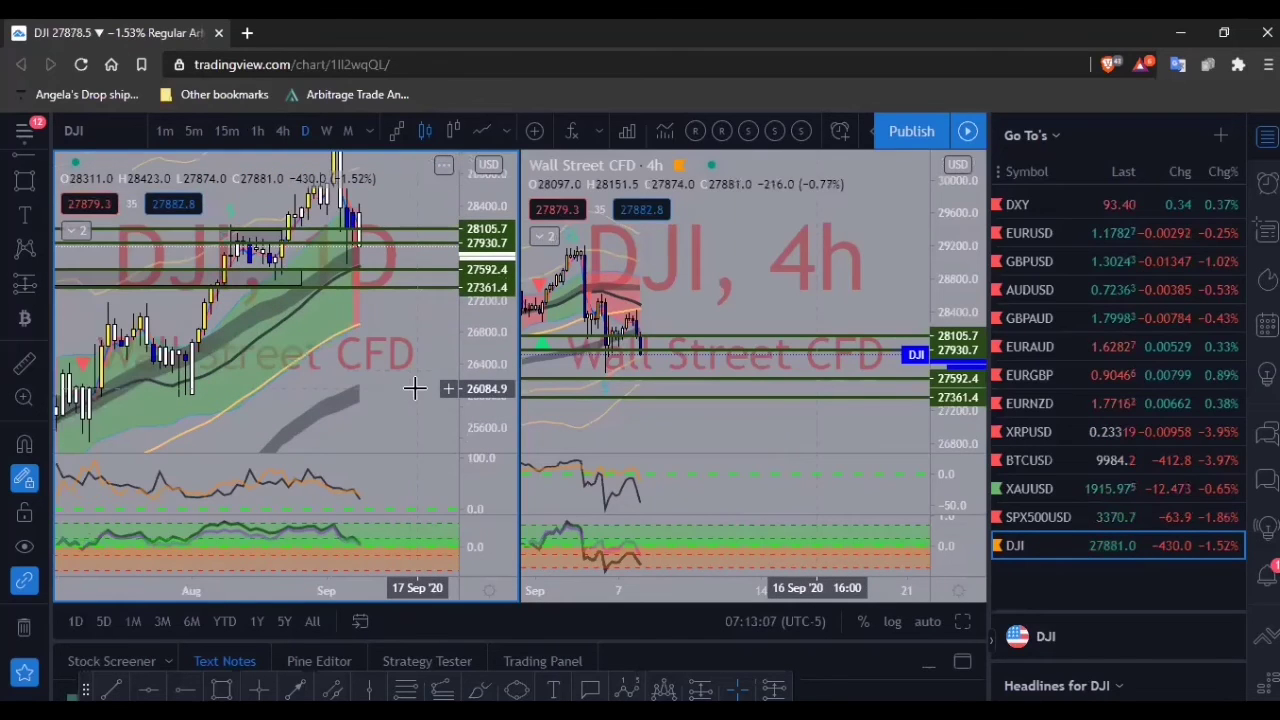
{"action": "scroll", "coordinate": [322, 240], "scroll_direction": "down", "scroll_amount": 1}
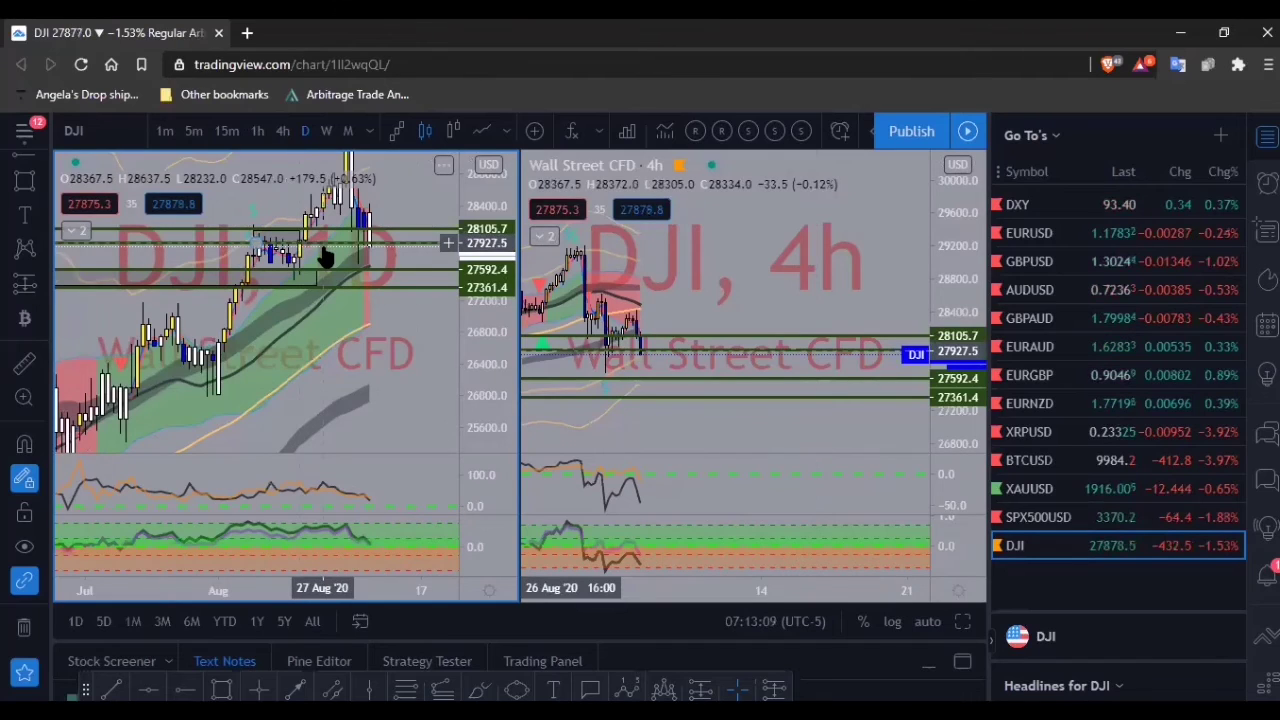
- Move the green horizontal line at 27930.7 on the DJI daily chart down to 27894.8
{"action": "left_click", "coordinate": [322, 246]}
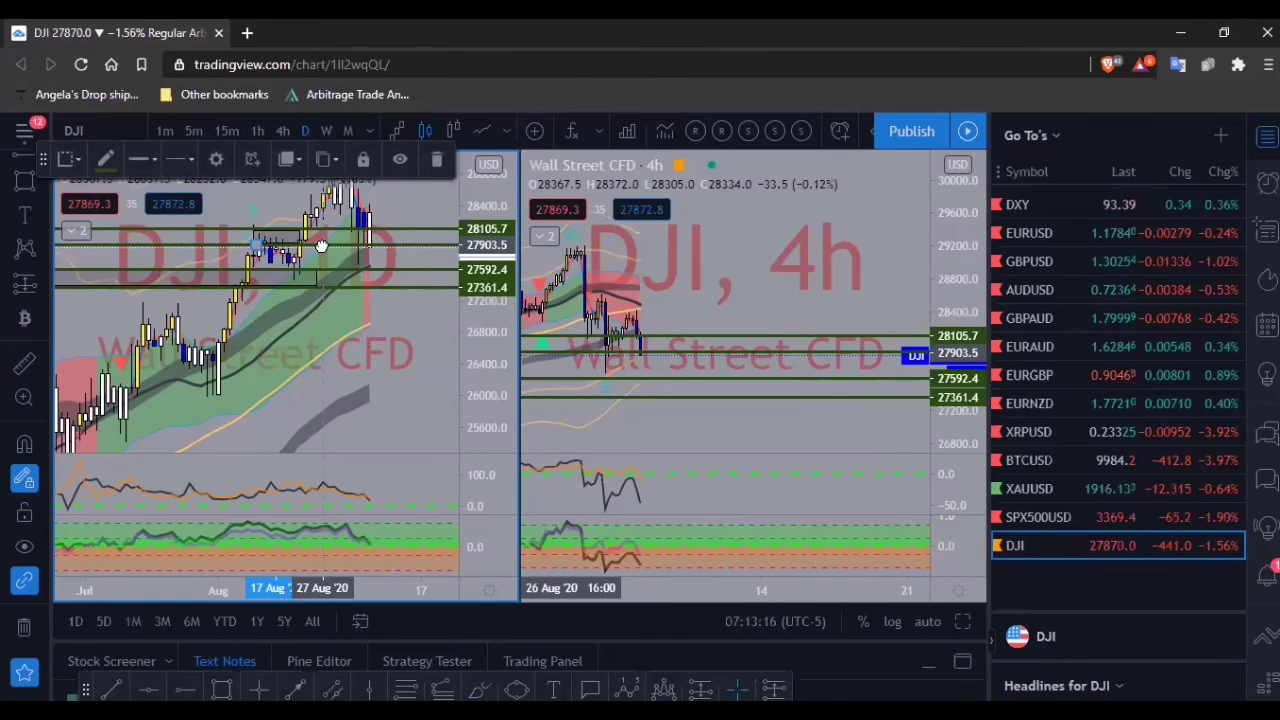
{"action": "left_click", "coordinate": [310, 244]}
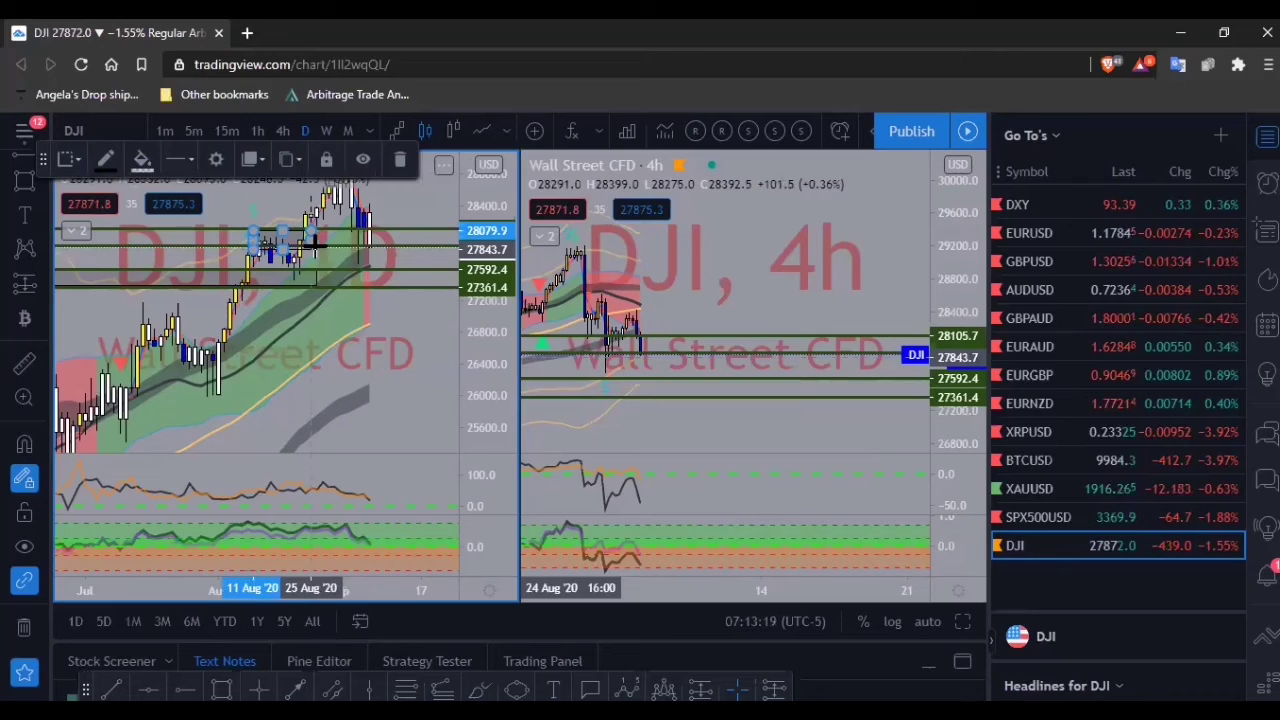
{"action": "left_click_drag", "start_coordinate": [314, 245], "coordinate": [390, 215]}
{"action": "left_click", "coordinate": [395, 244]}
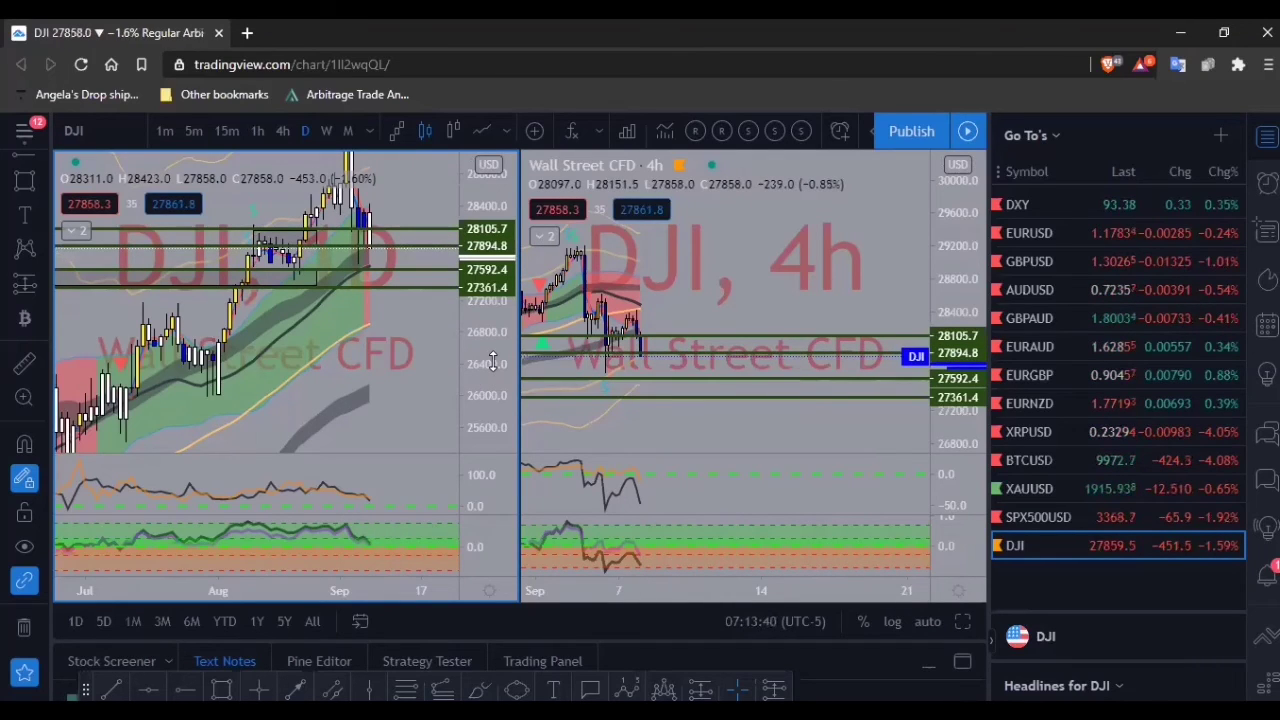
- Add the USDMXN forex pair to the watchlist and flag DJI red
{"action": "scroll", "coordinate": [493, 361], "scroll_direction": "up", "scroll_amount": 1}
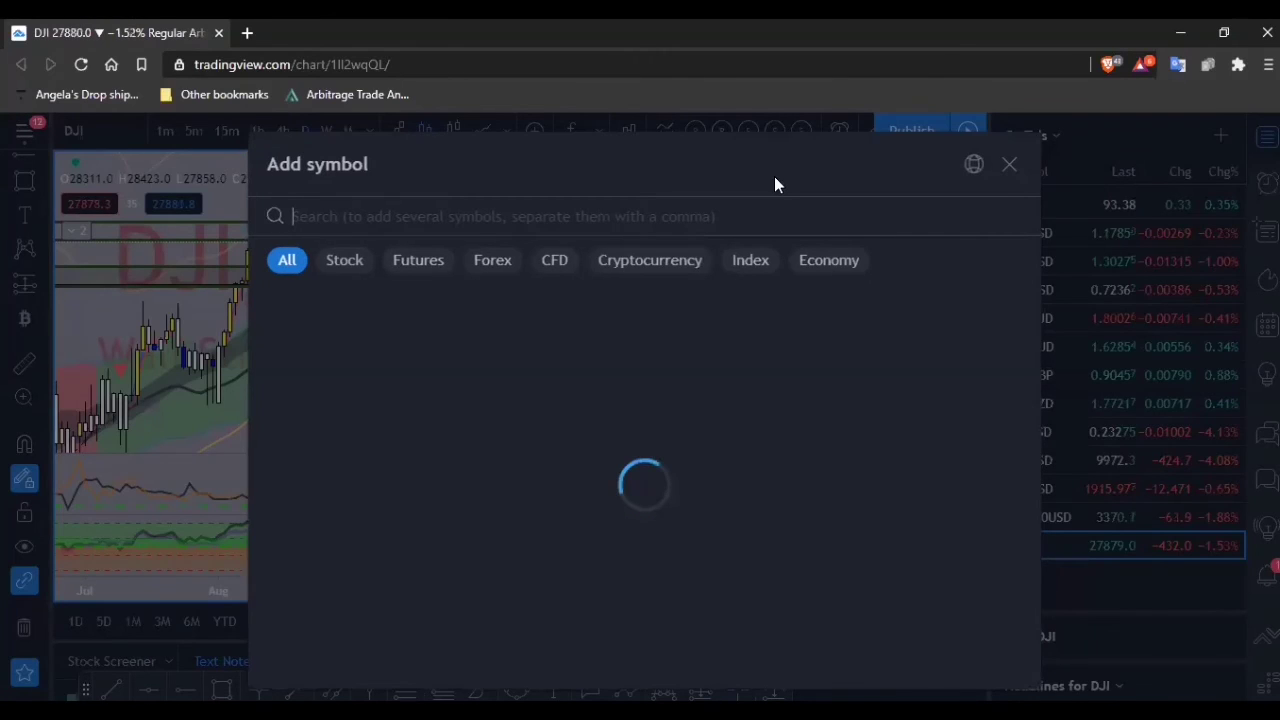
{"action": "type", "text": "USDMX"}
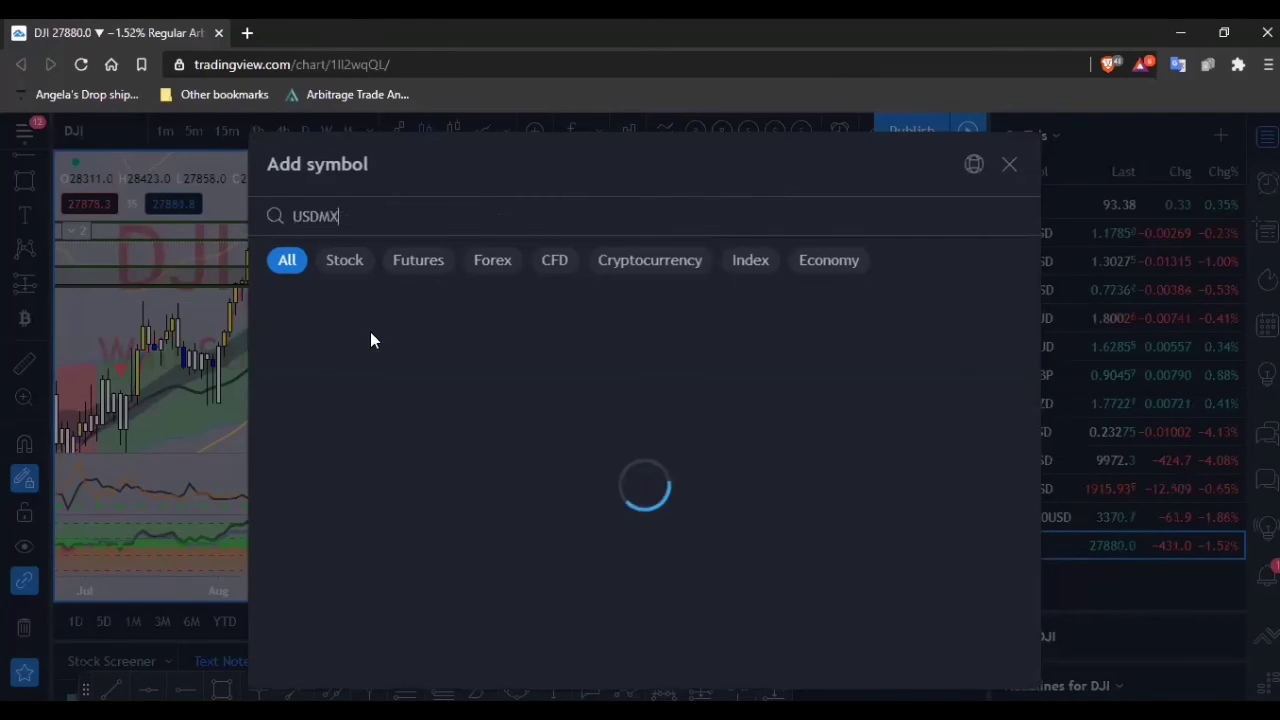
{"action": "type", "text": "N"}
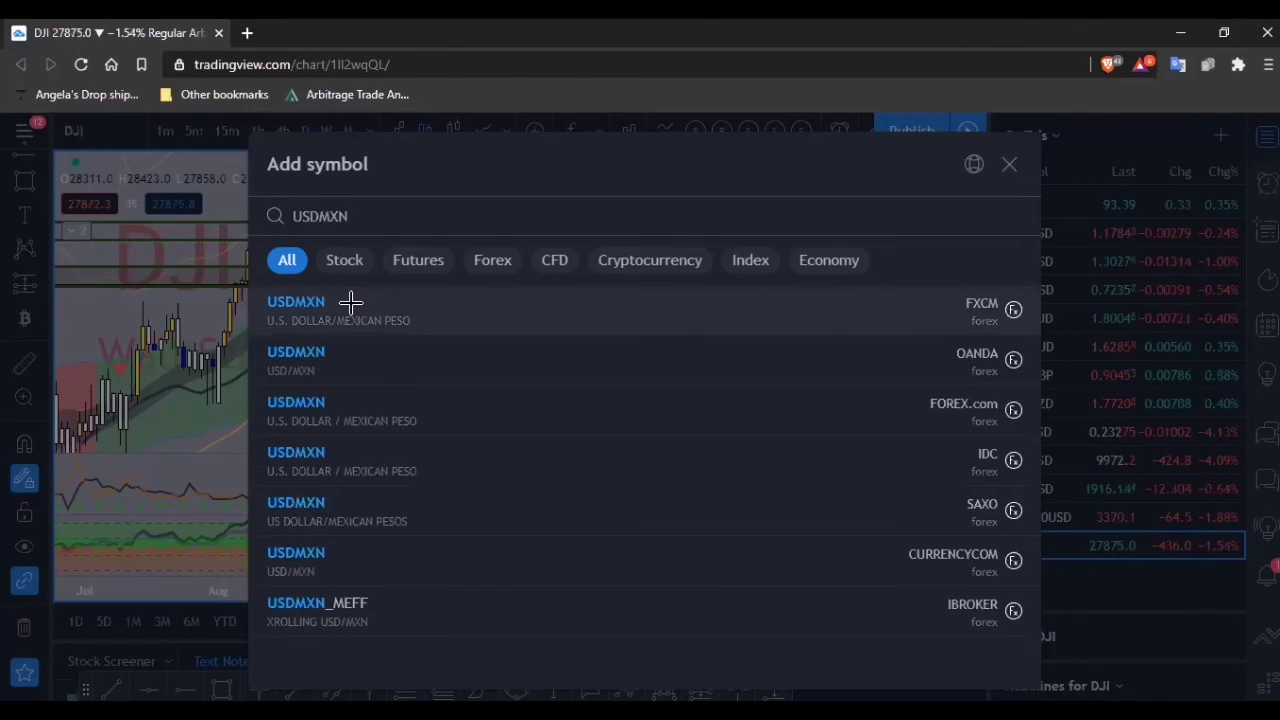
{"action": "key", "text": "Escape"}
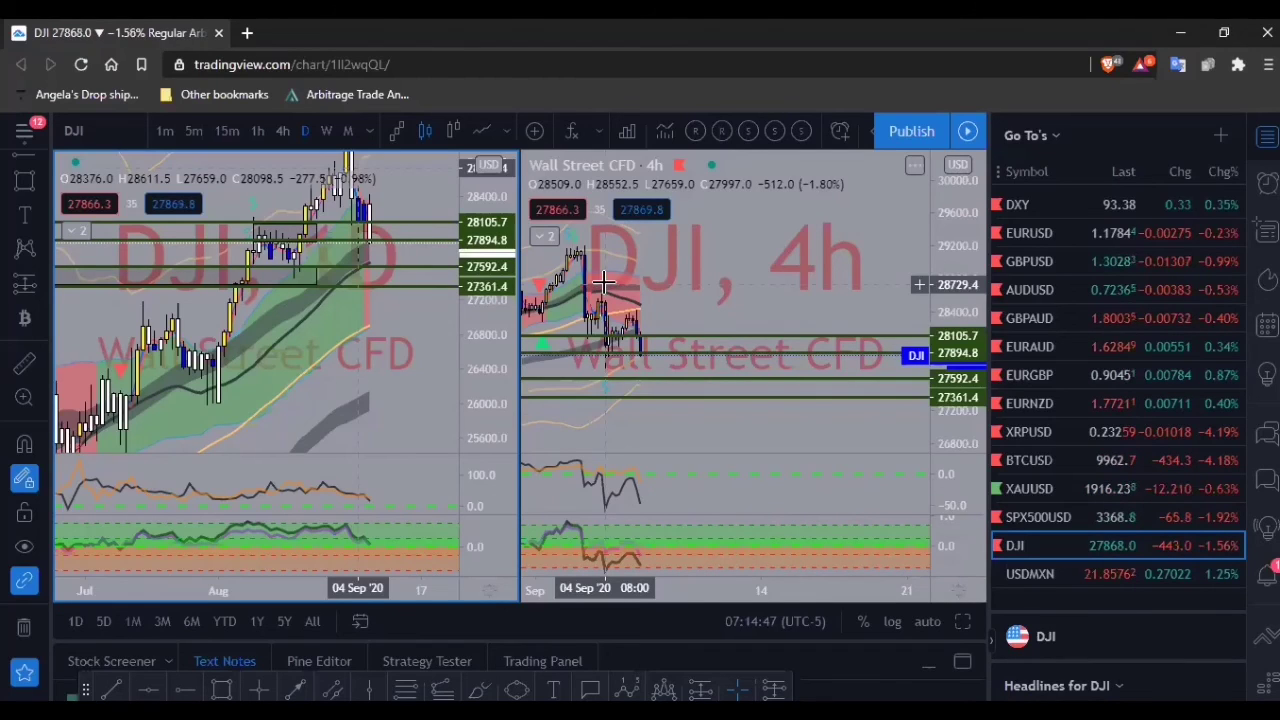
- Open USDMXN in both charts and measure the latest price rise on the 4-hour chart from the swing low
{"action": "left_click", "coordinate": [1046, 582]}
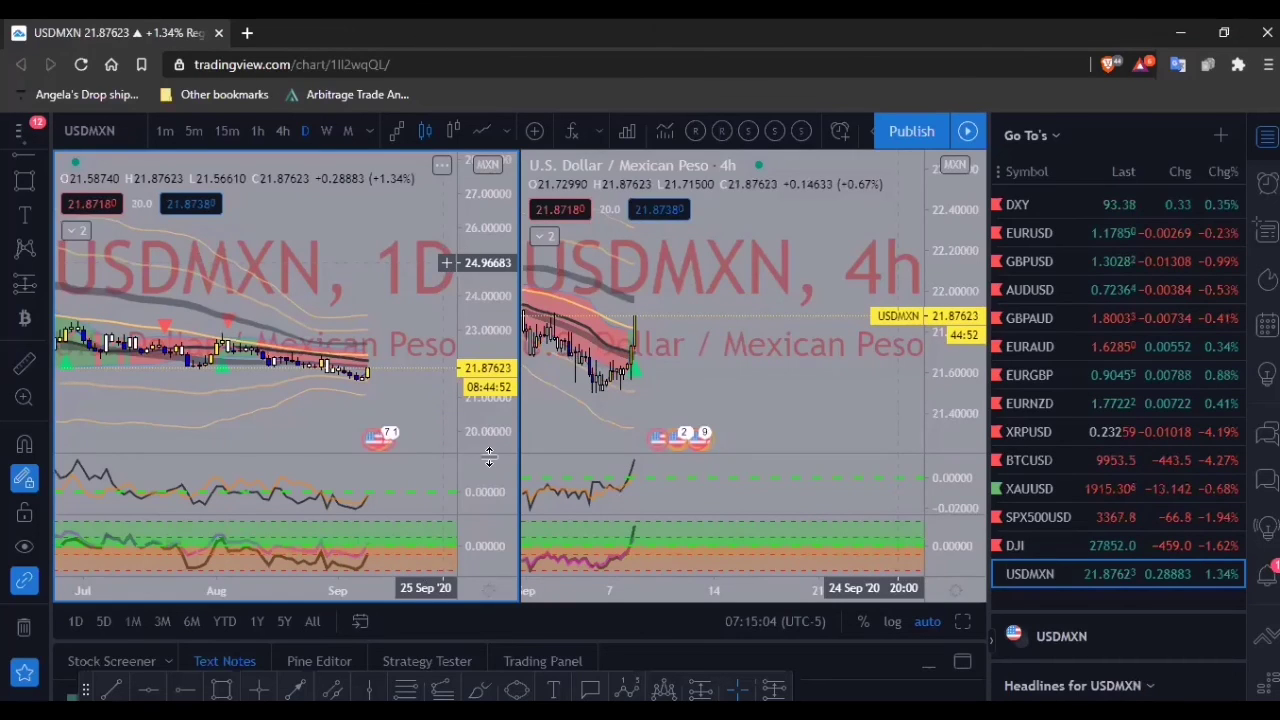
{"action": "left_click_drag", "start_coordinate": [491, 429], "coordinate": [334, 292]}
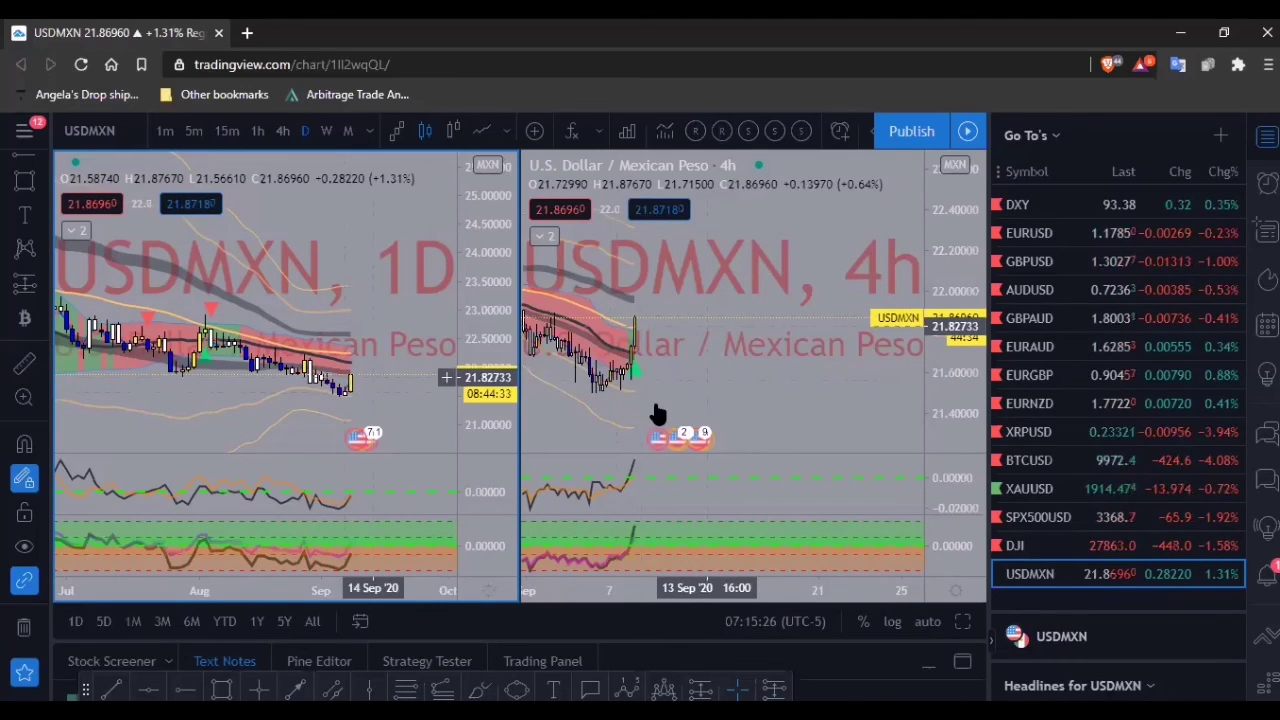
{"action": "left_click", "coordinate": [628, 381], "text": "shift"}
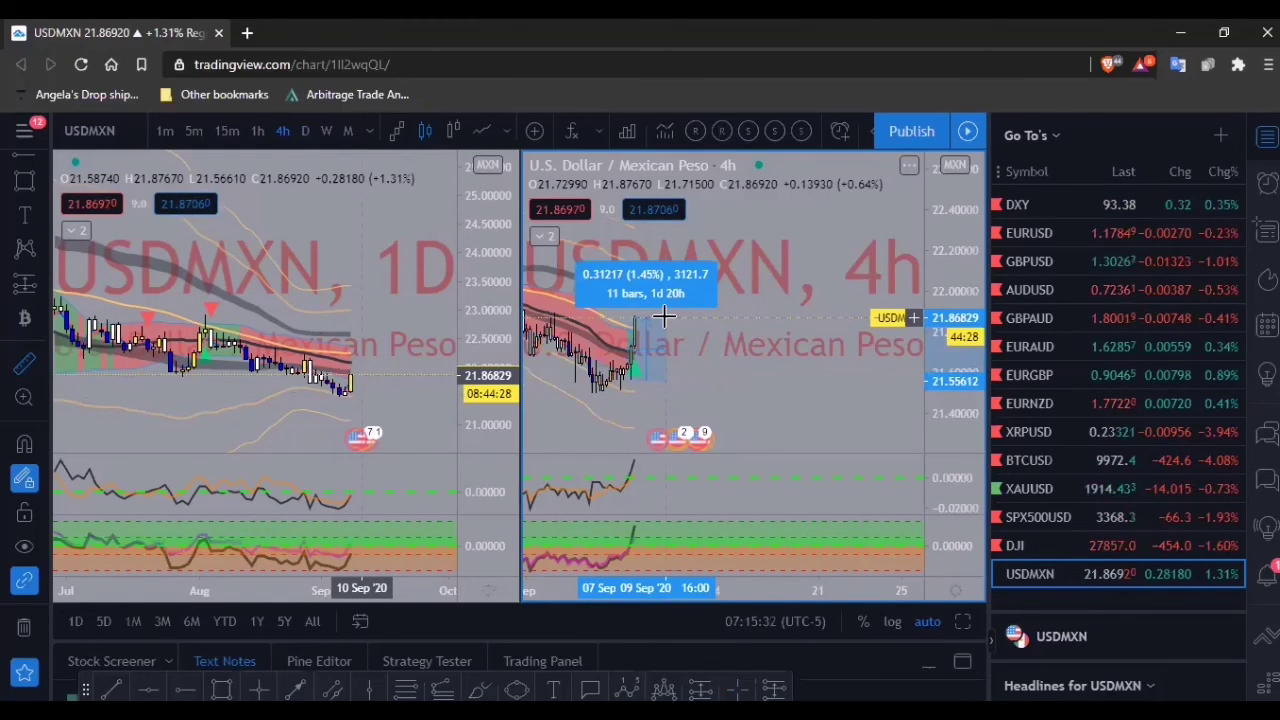
{"action": "left_click", "coordinate": [664, 316]}
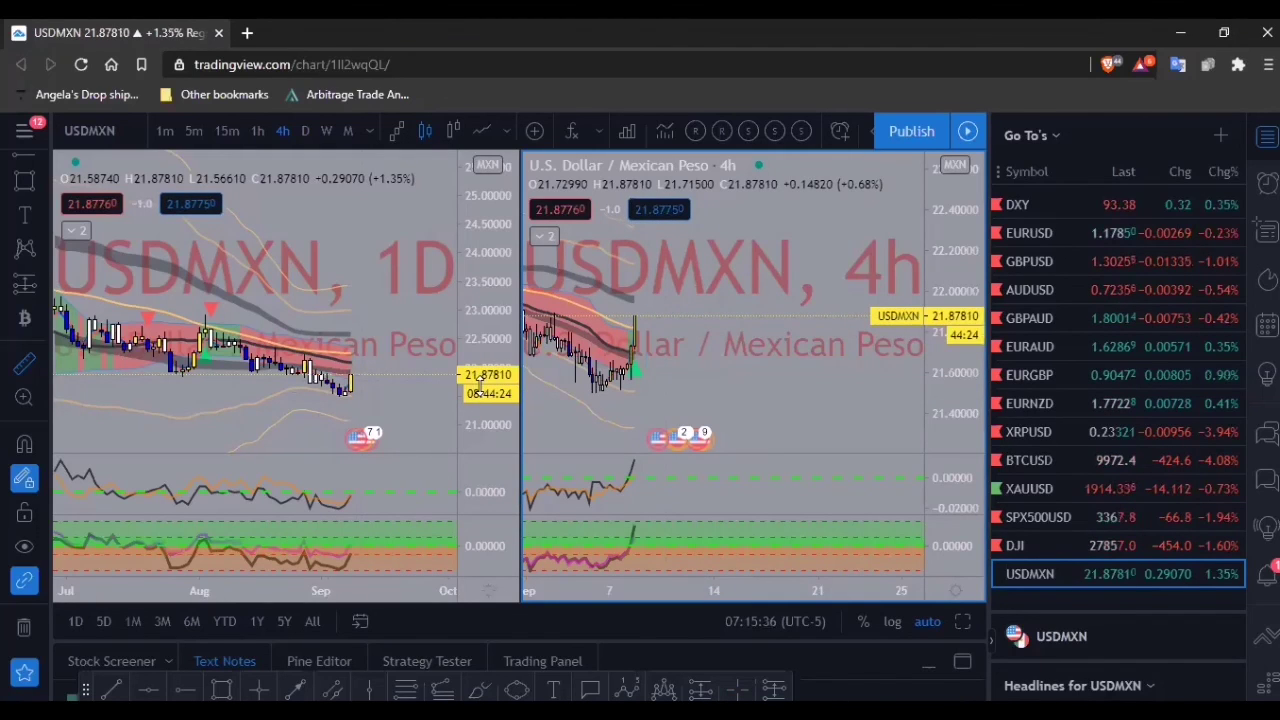
- Measure the price distance above the latest candle up to the moving averages on the USDMXN daily chart
{"action": "left_click_drag", "start_coordinate": [480, 388], "coordinate": [352, 337]}
{"action": "left_click", "coordinate": [370, 380], "text": "shift"}
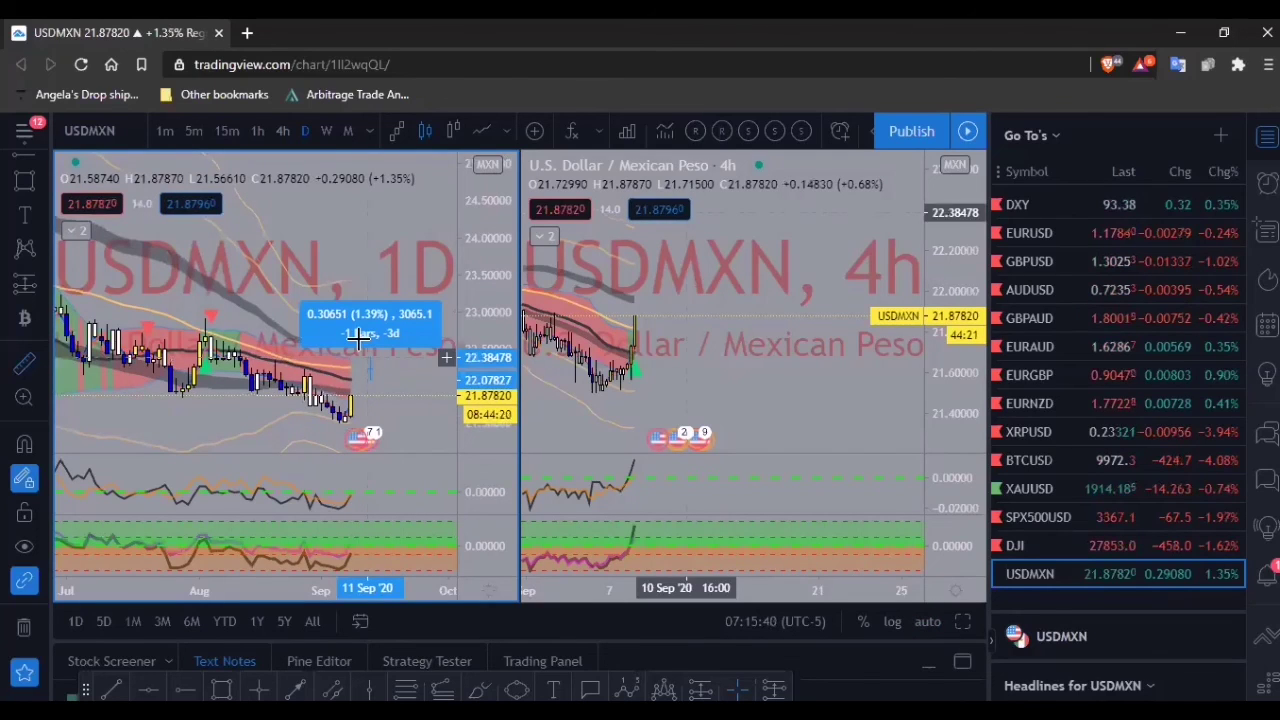
{"action": "left_click_drag", "start_coordinate": [480, 391], "coordinate": [480, 382]}
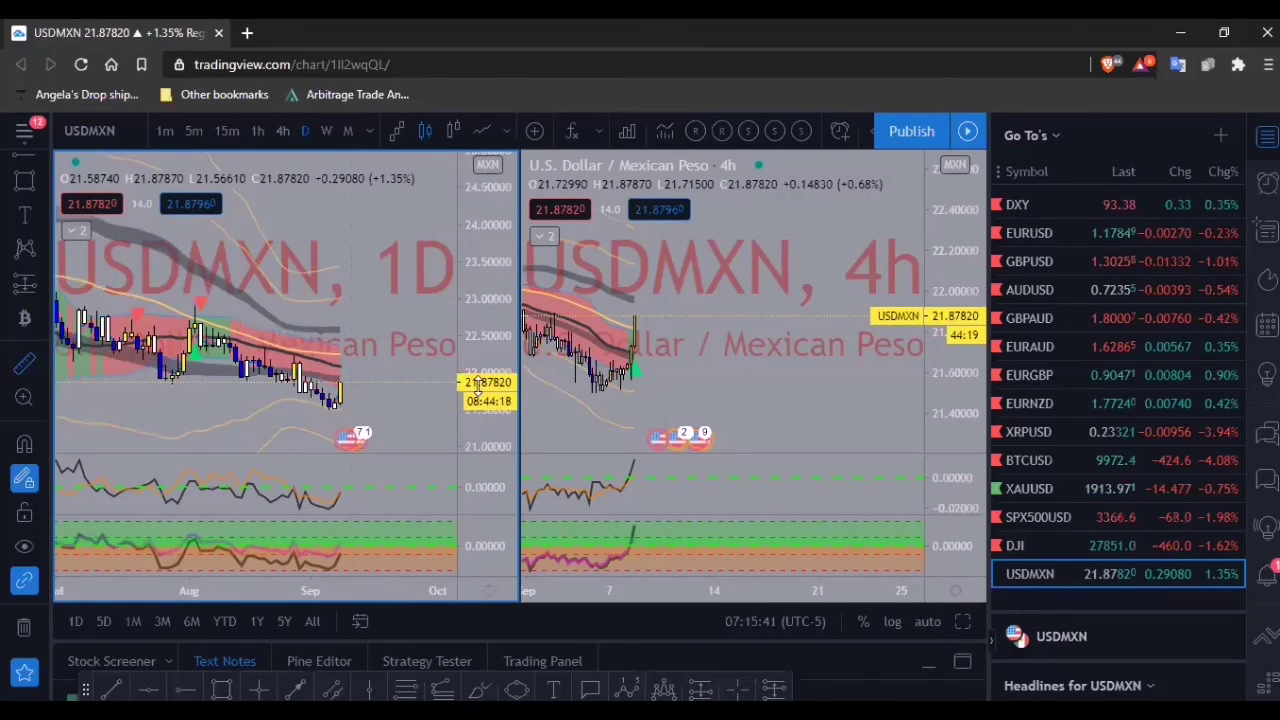
{"action": "left_click", "coordinate": [355, 370]}
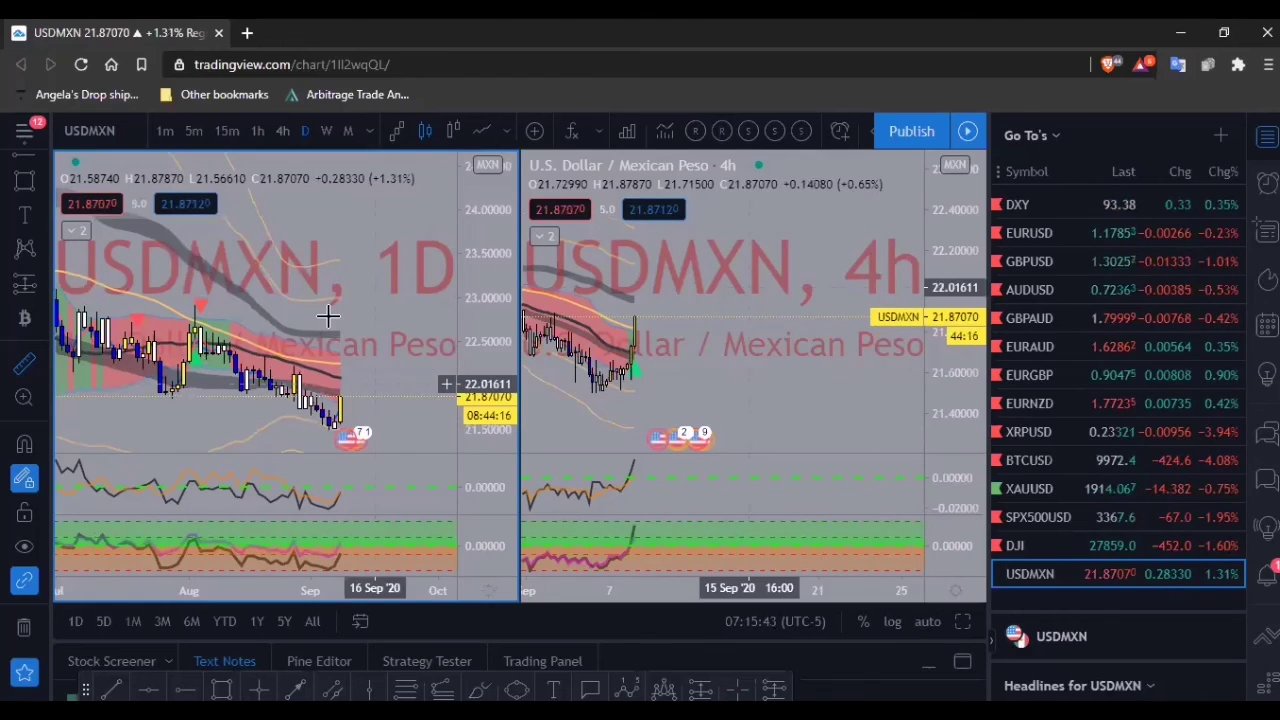
- Draw a rectangle on the USDMXN daily chart from 27 Jul to 17 Sep 2020 between 21.86517 and 21.98377, and compare it with earlier candles
{"action": "left_click_drag", "start_coordinate": [329, 316], "coordinate": [313, 293]}
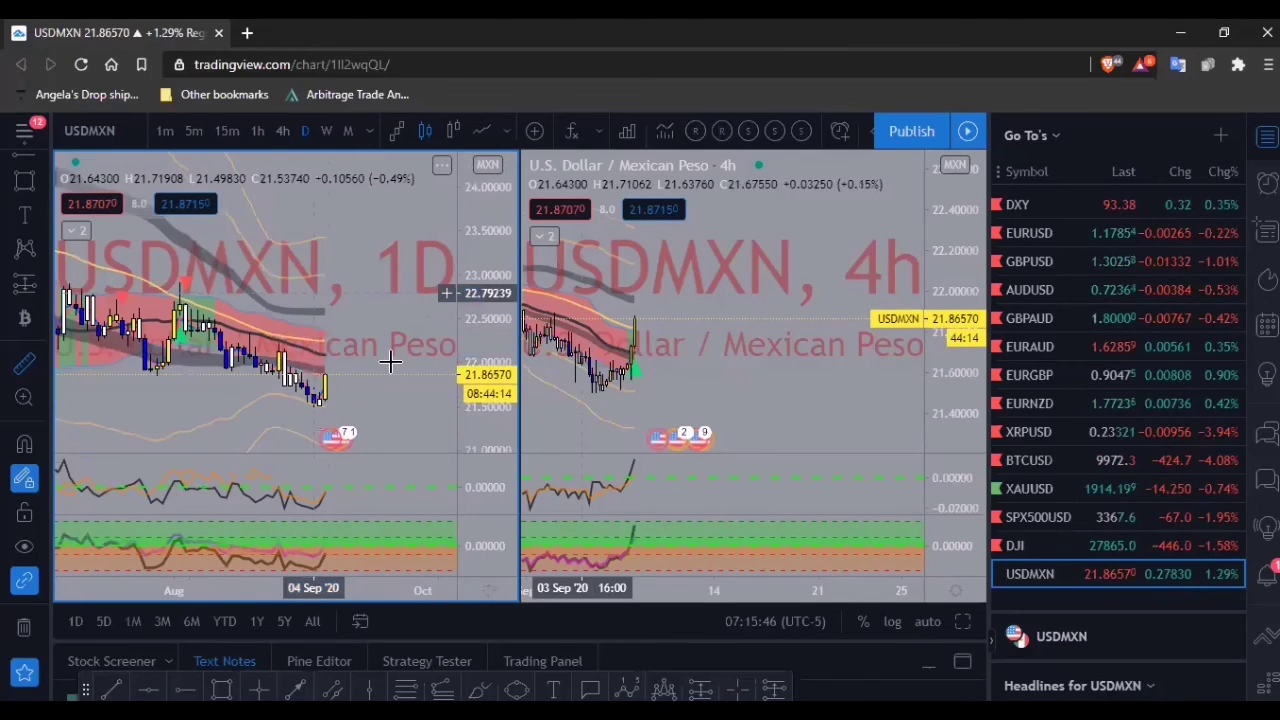
{"action": "left_click", "coordinate": [147, 372]}
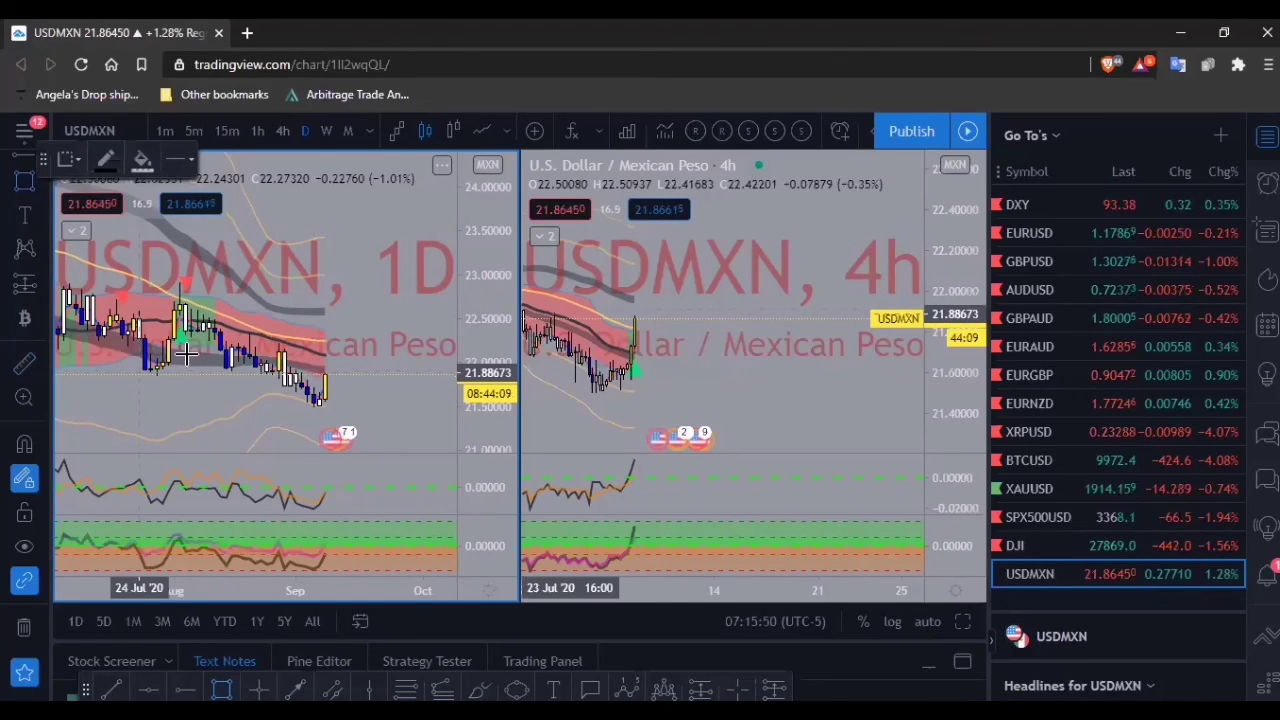
{"action": "left_click", "coordinate": [352, 362]}
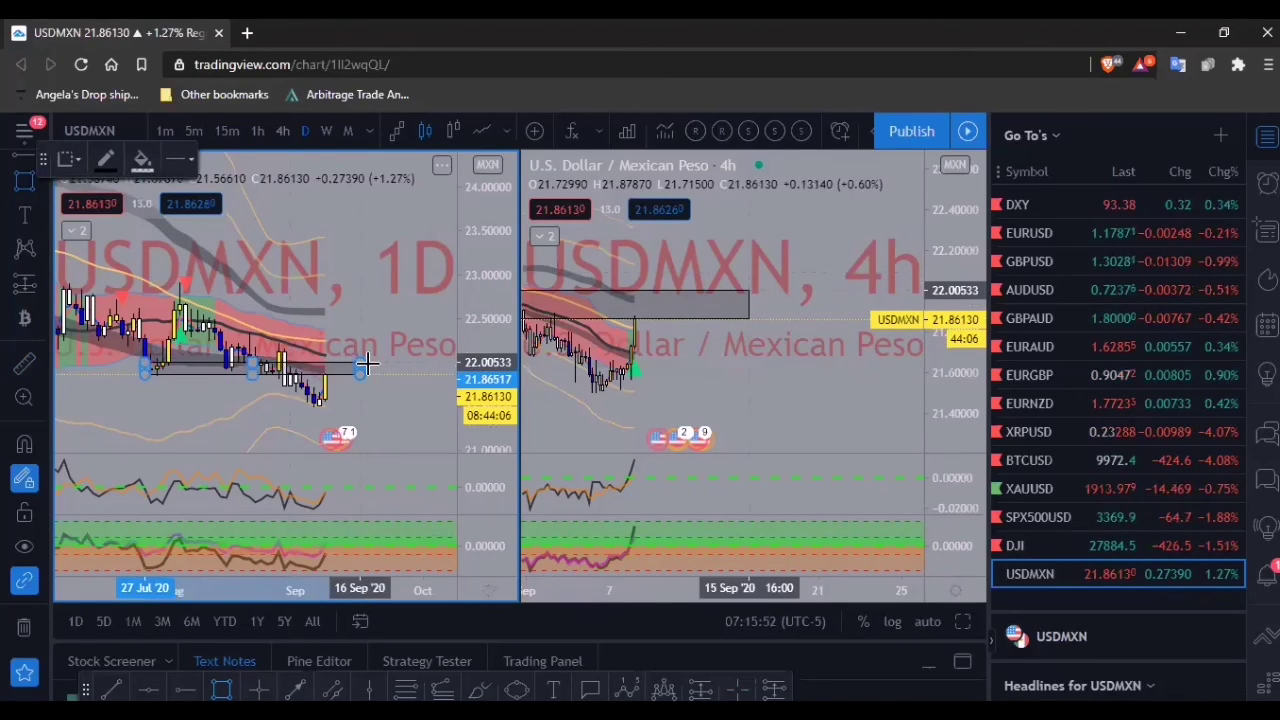
{"action": "left_click", "coordinate": [366, 365]}
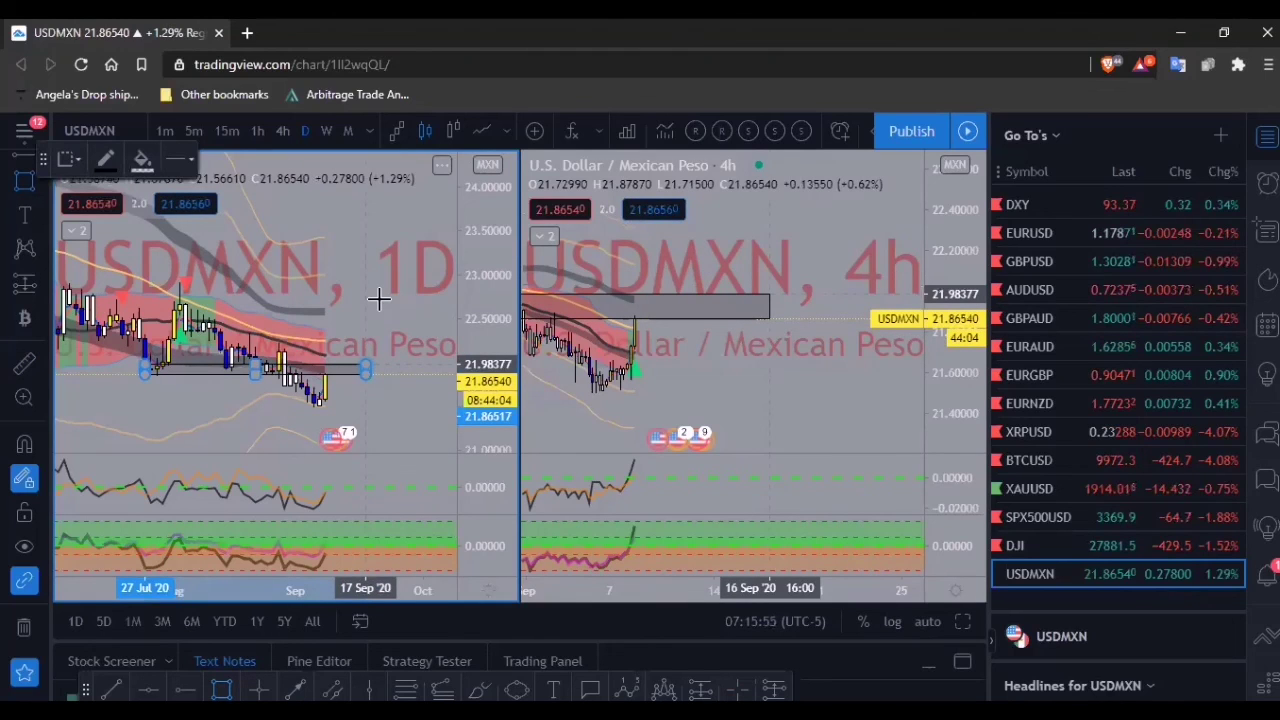
{"action": "left_click", "coordinate": [378, 298]}
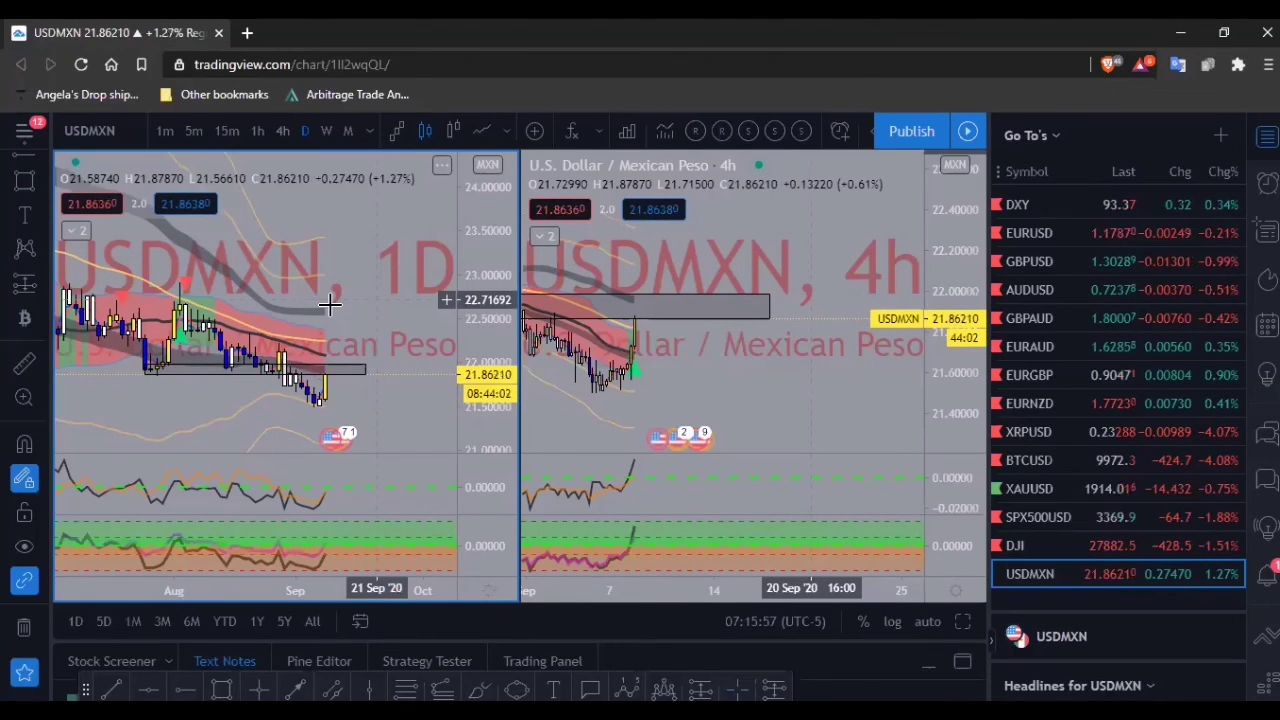
{"action": "scroll", "coordinate": [330, 304], "scroll_direction": "down", "scroll_amount": 2}
{"action": "scroll", "coordinate": [300, 300], "scroll_direction": "down", "scroll_amount": 2}
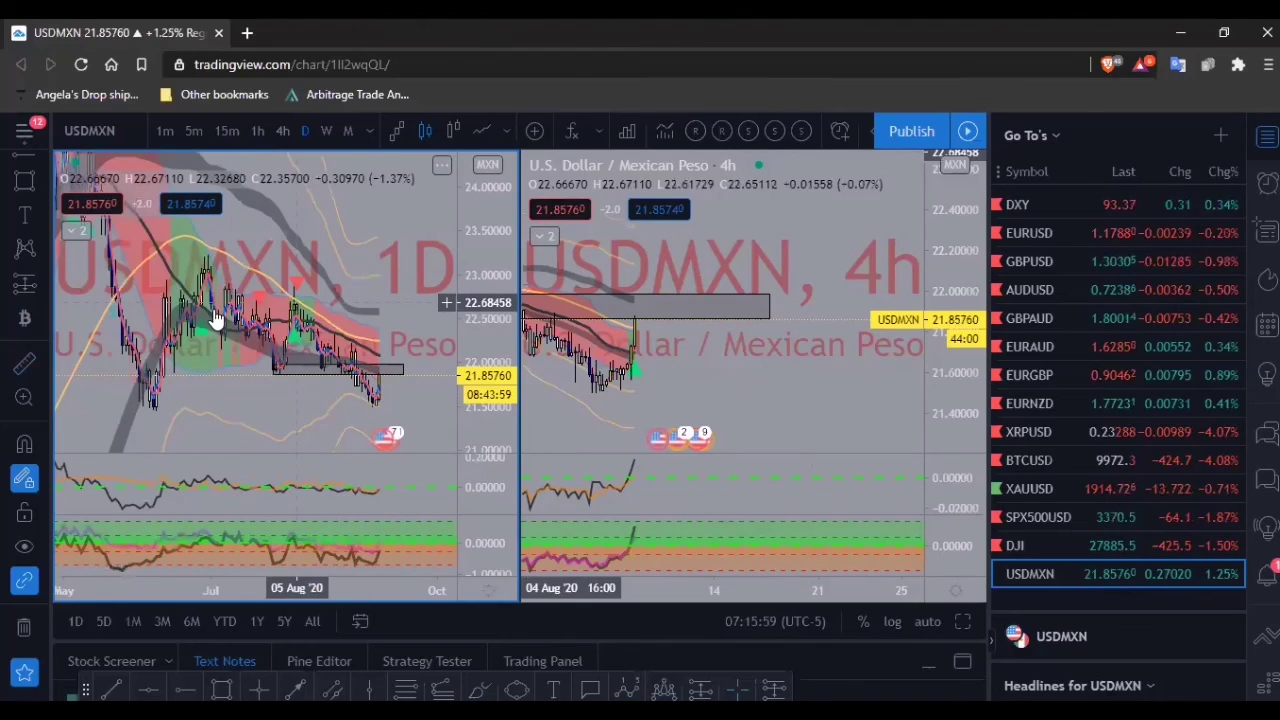
{"action": "scroll", "coordinate": [230, 337], "scroll_direction": "up", "scroll_amount": 2}
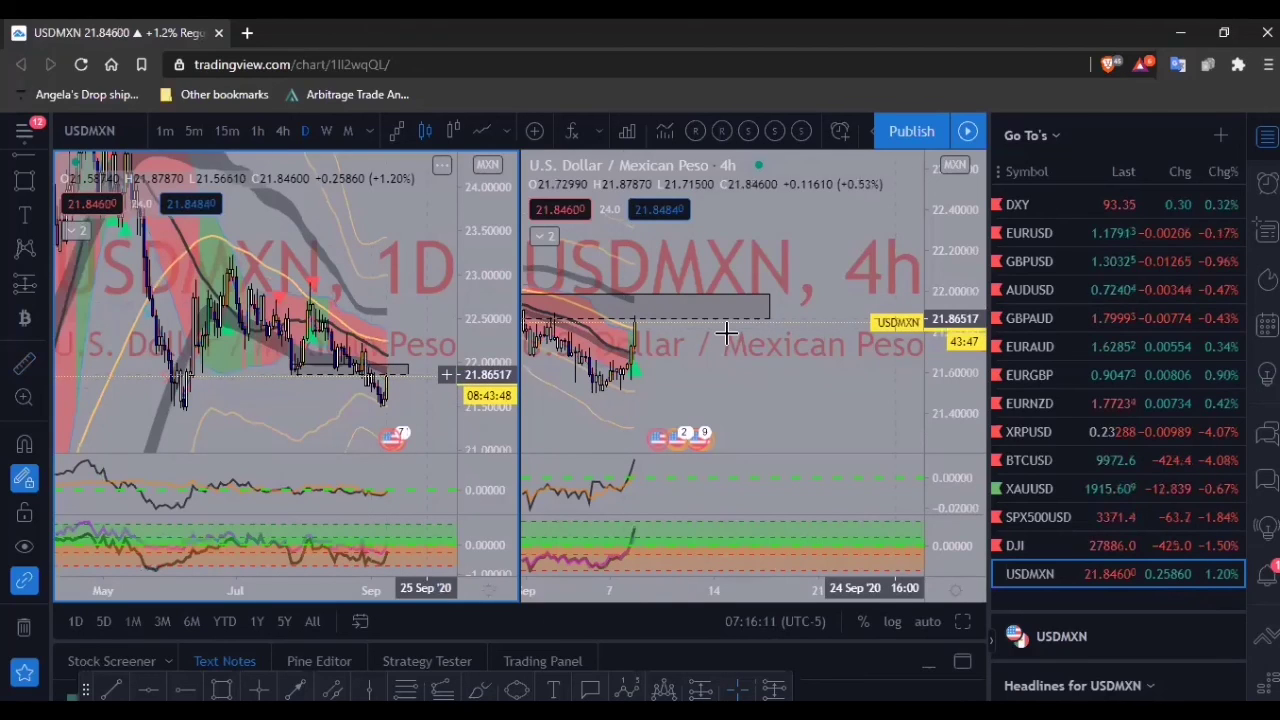
- Check the latest candle against the marked rectangle on the USDMXN 4-hour chart and flag USDMXN red
{"action": "scroll", "coordinate": [720, 335], "scroll_direction": "down", "scroll_amount": 2}
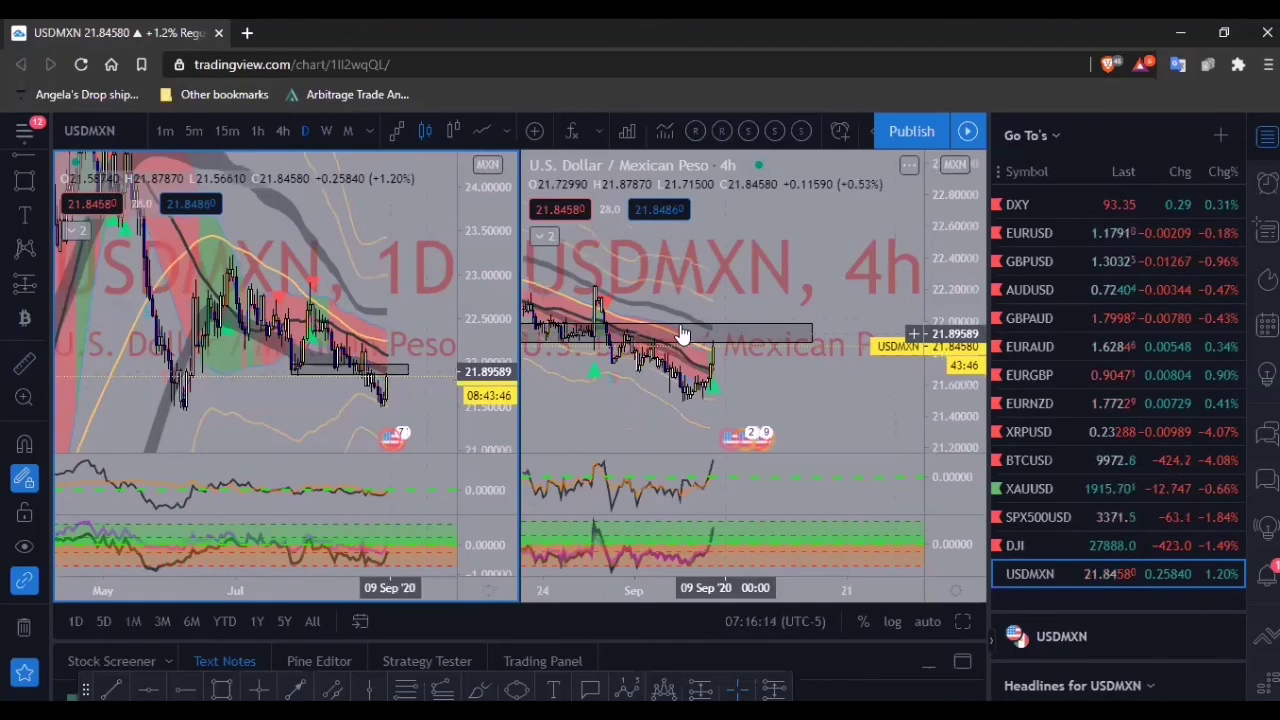
{"action": "left_click", "coordinate": [683, 335]}
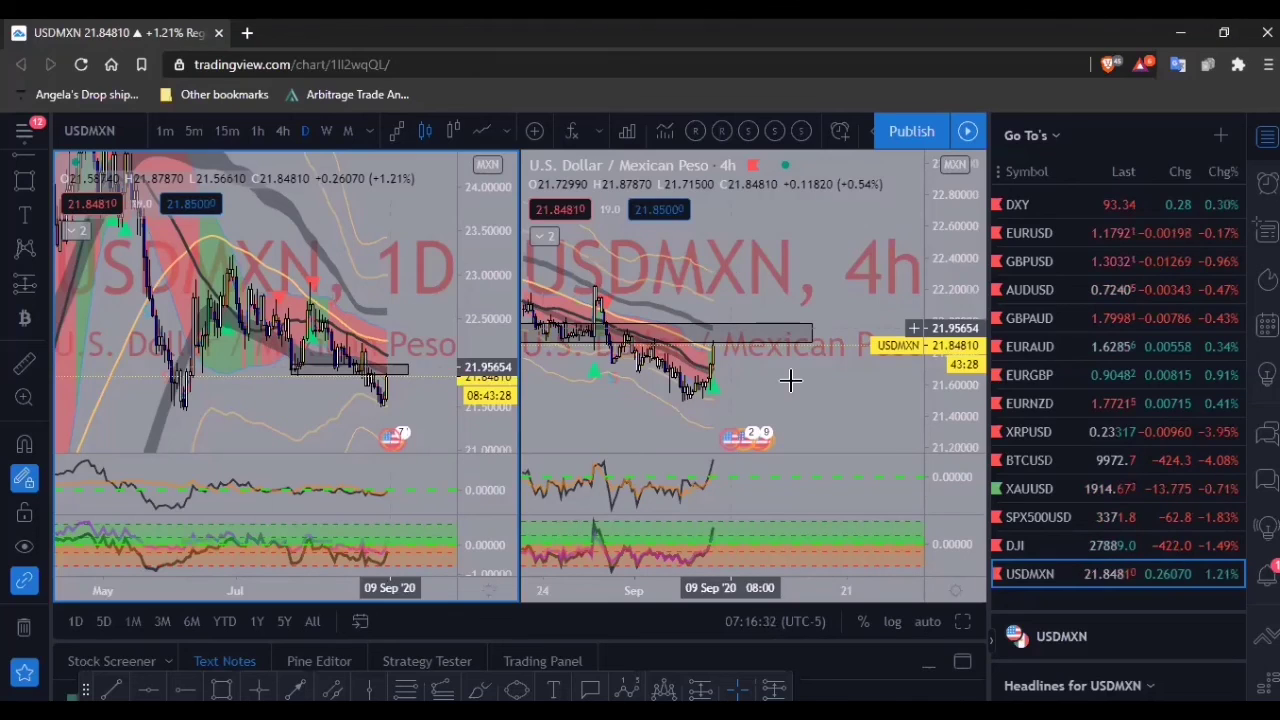
{"action": "scroll", "coordinate": [788, 370], "scroll_direction": "up", "scroll_amount": 2}
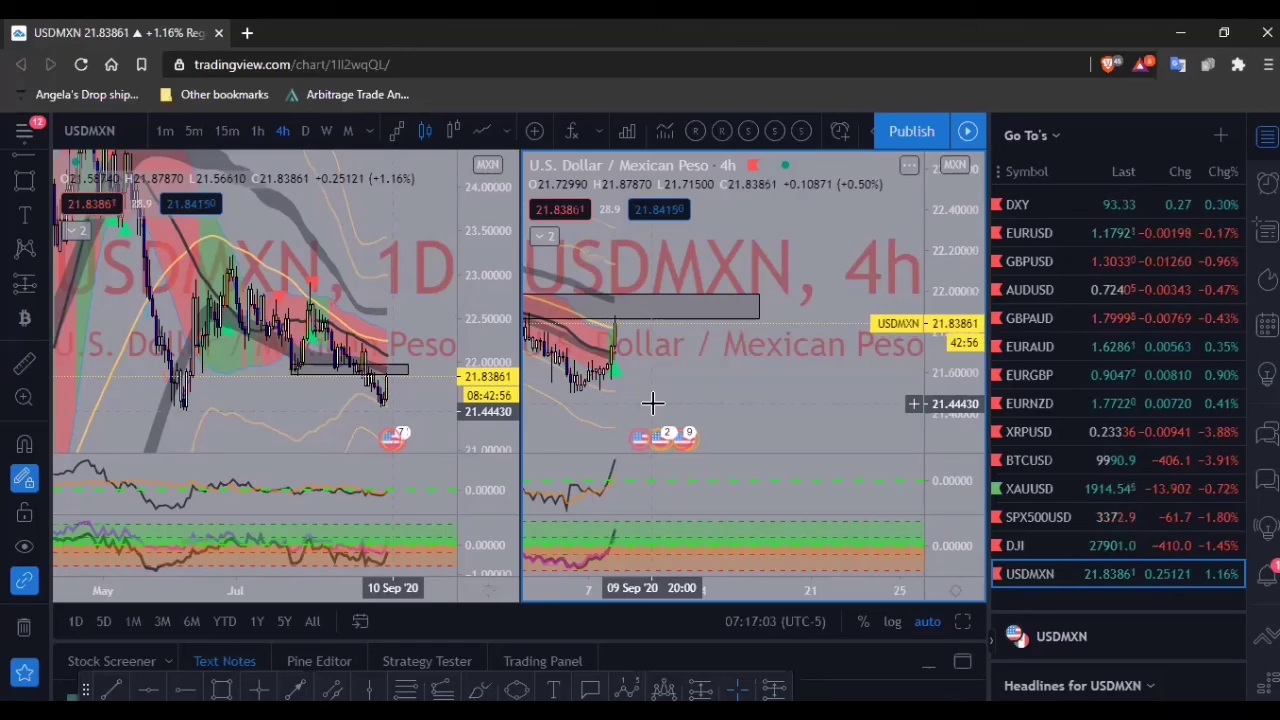
- Switch the USDMXN 4-hour chart to the 1-hour timeframe and examine the latest price rise against earlier candles
{"action": "left_click", "coordinate": [259, 129]}
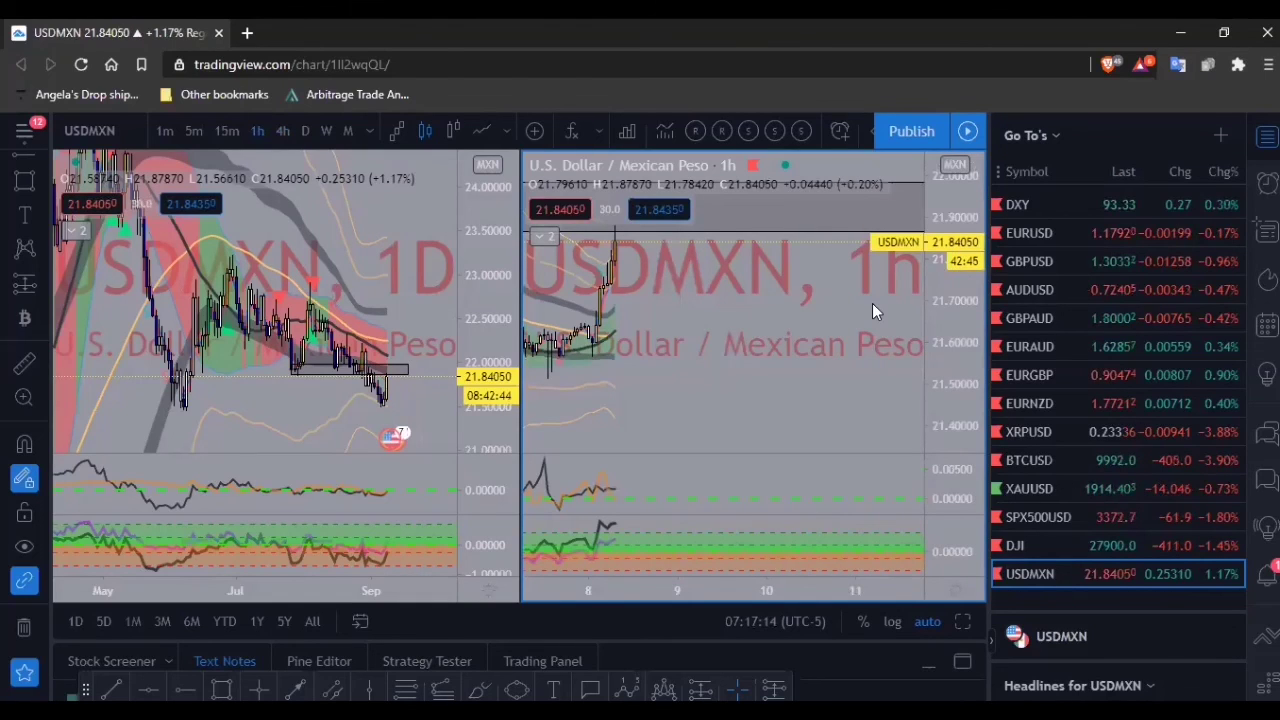
{"action": "scroll", "coordinate": [803, 333], "scroll_direction": "down", "scroll_amount": 1}
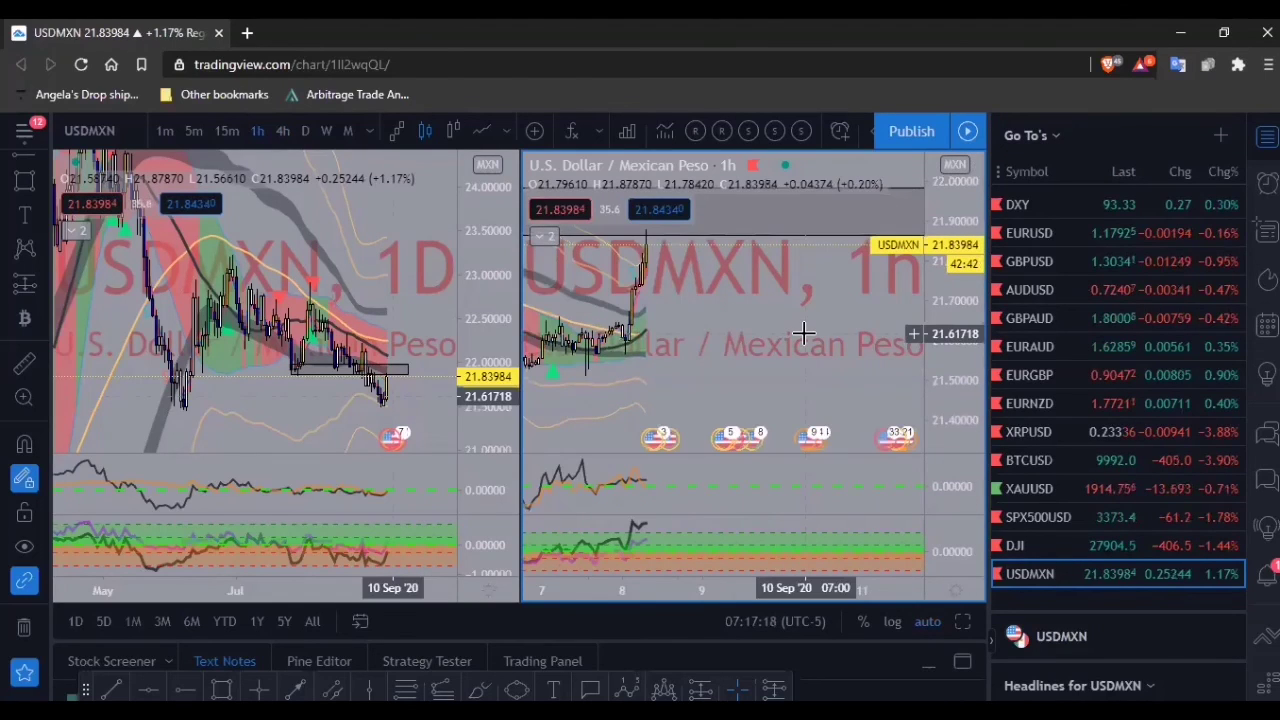
{"action": "scroll", "coordinate": [803, 333], "scroll_direction": "down", "scroll_amount": 1}
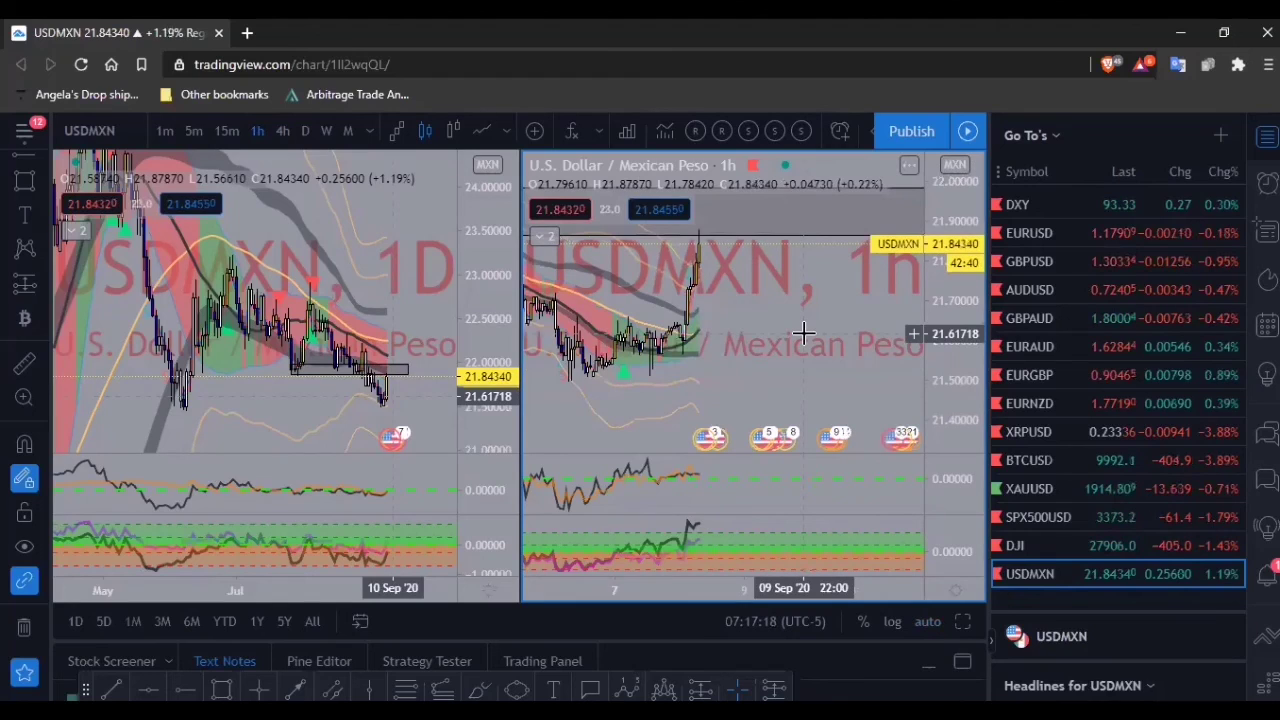